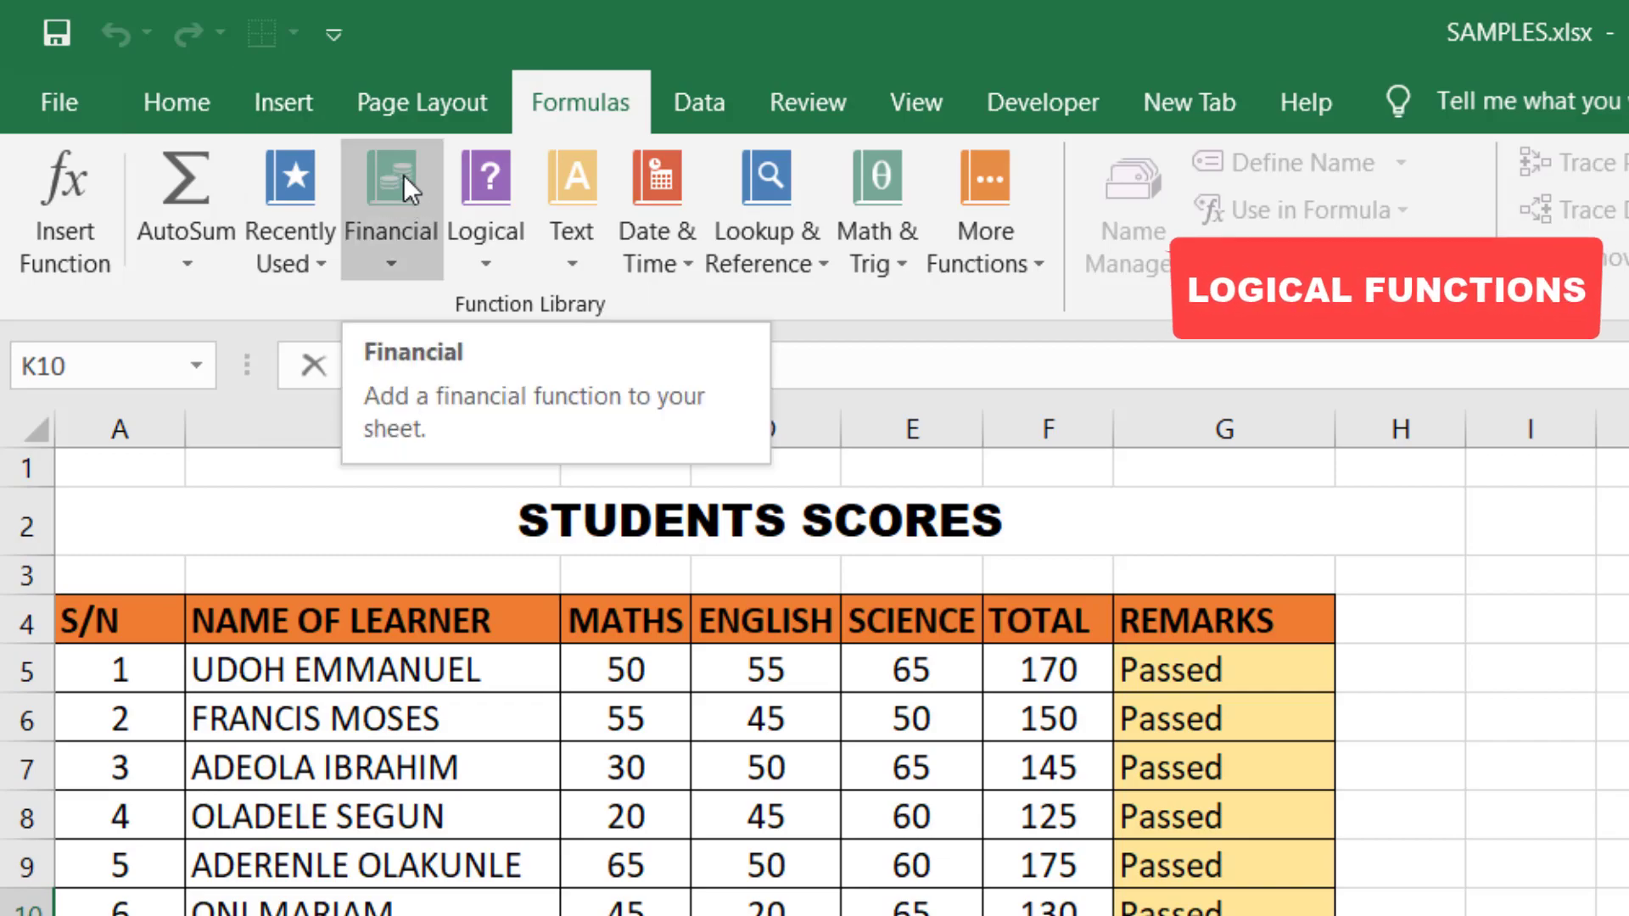
- Examine the functions listed in the Financial, Logical, Text, Date & Time, and Lookup & Reference categories
left_click(395, 257)
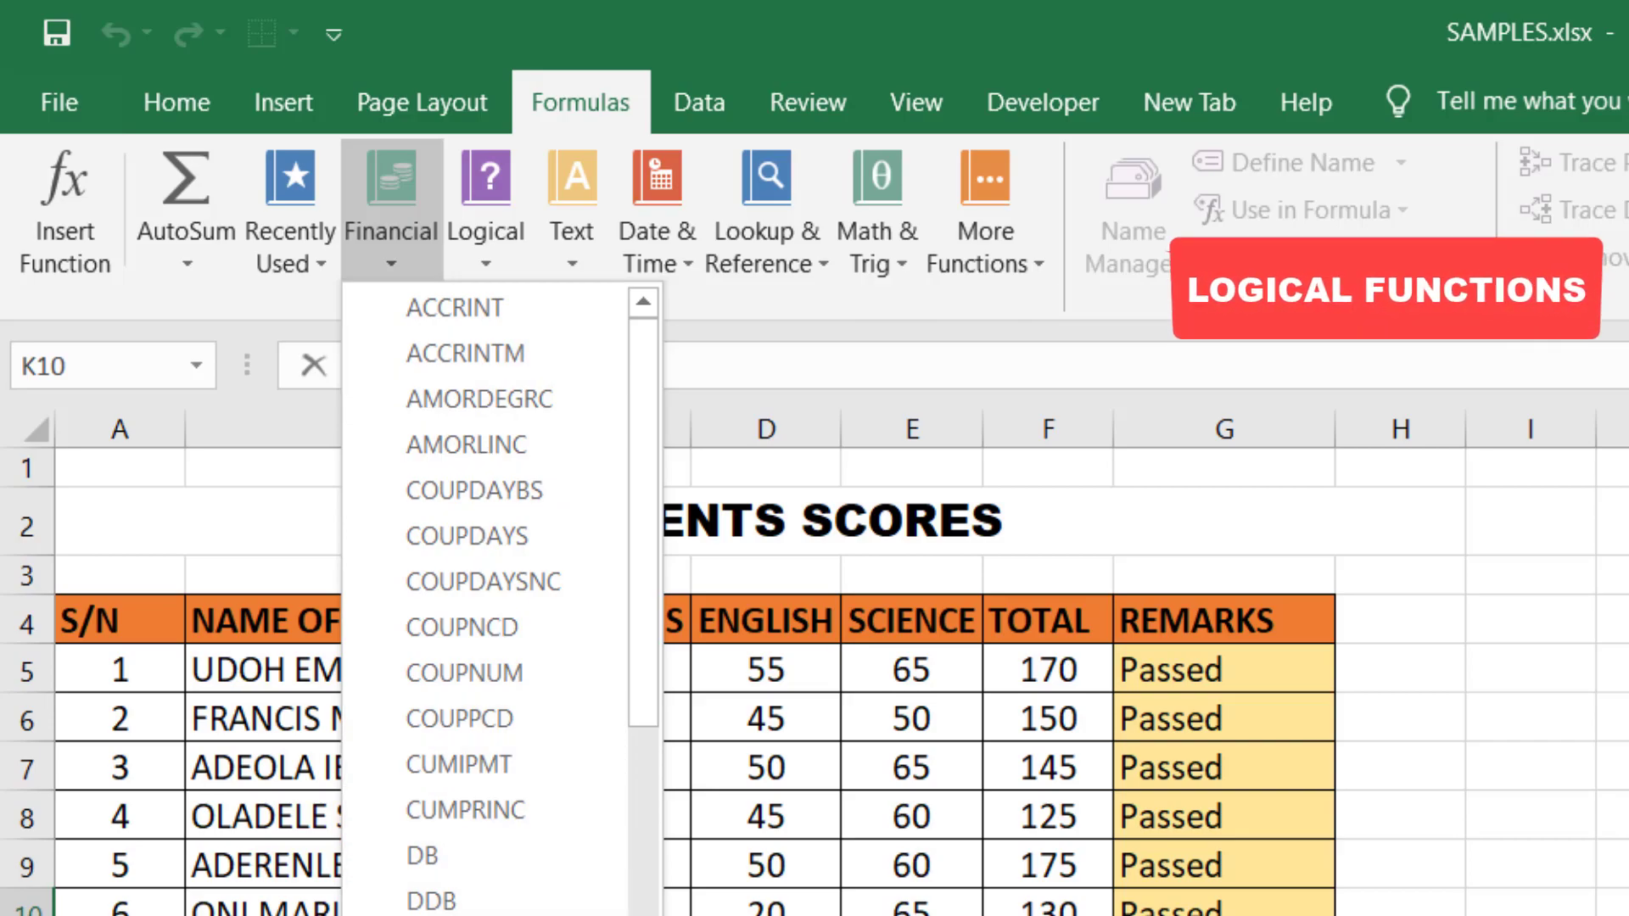
left_click(492, 258)
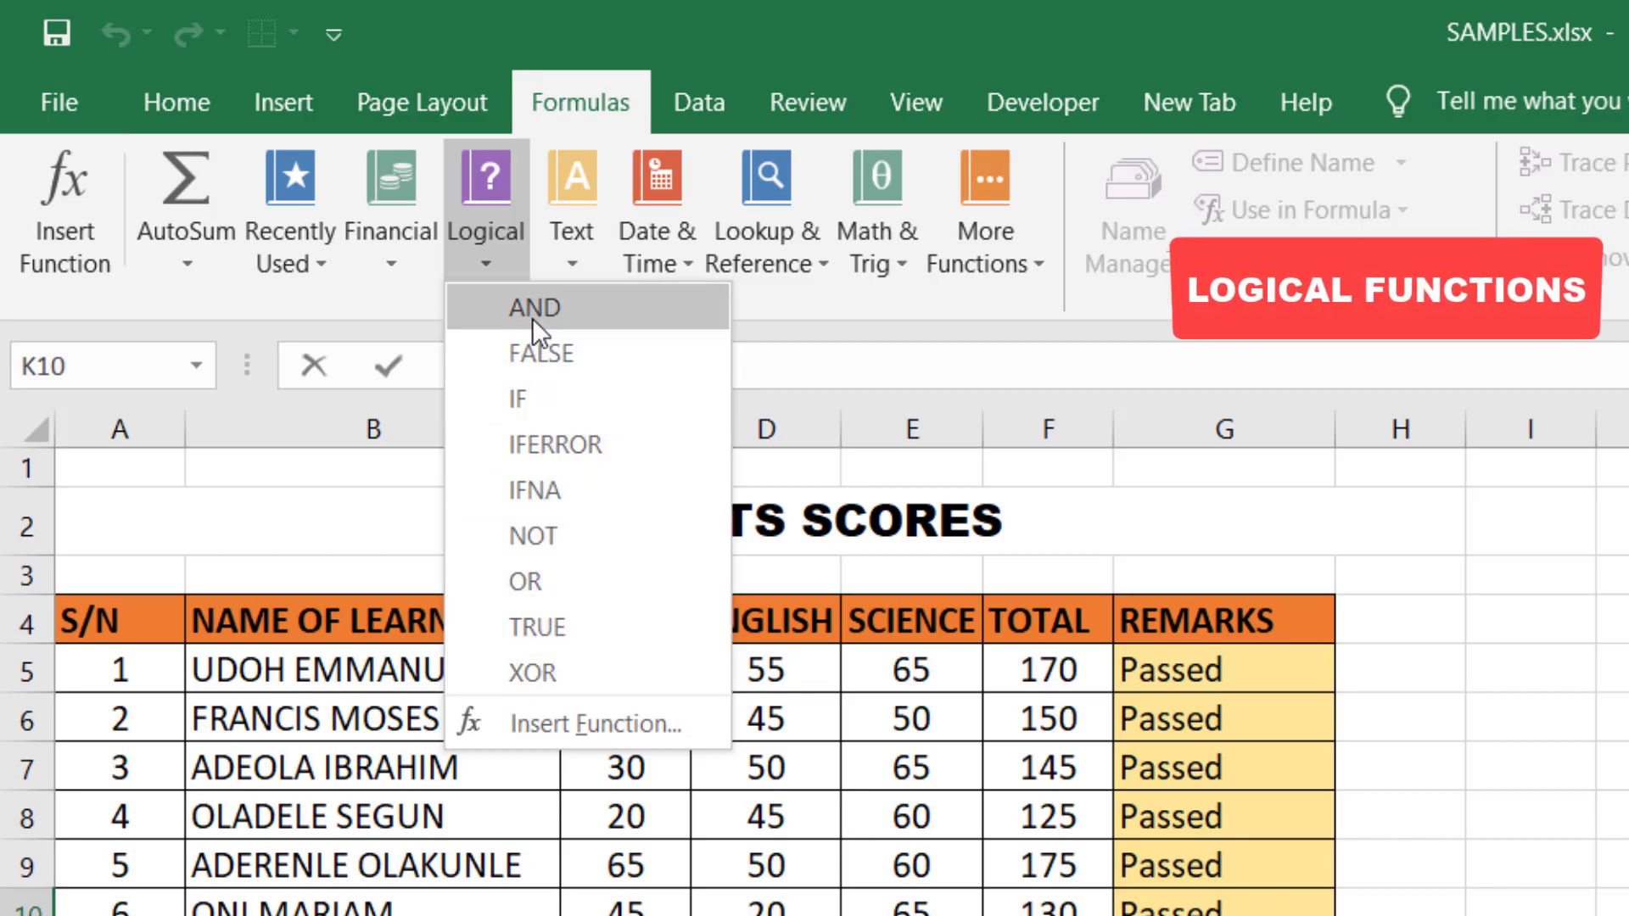
mouse_move(532, 315)
left_click(553, 253)
left_click(555, 253)
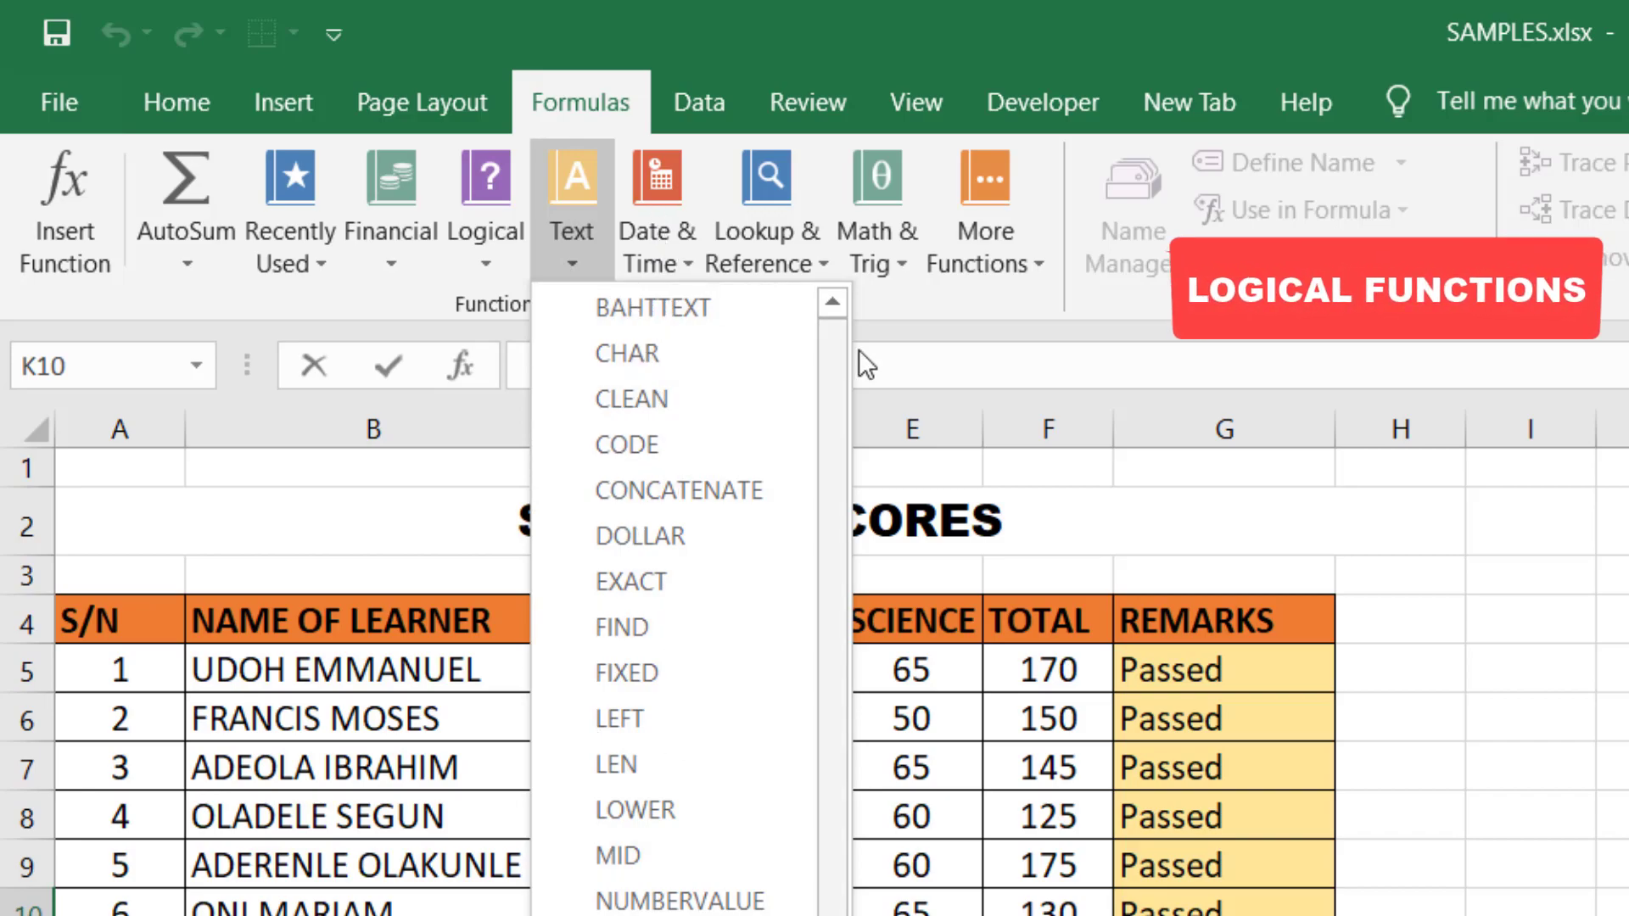
left_click(954, 350)
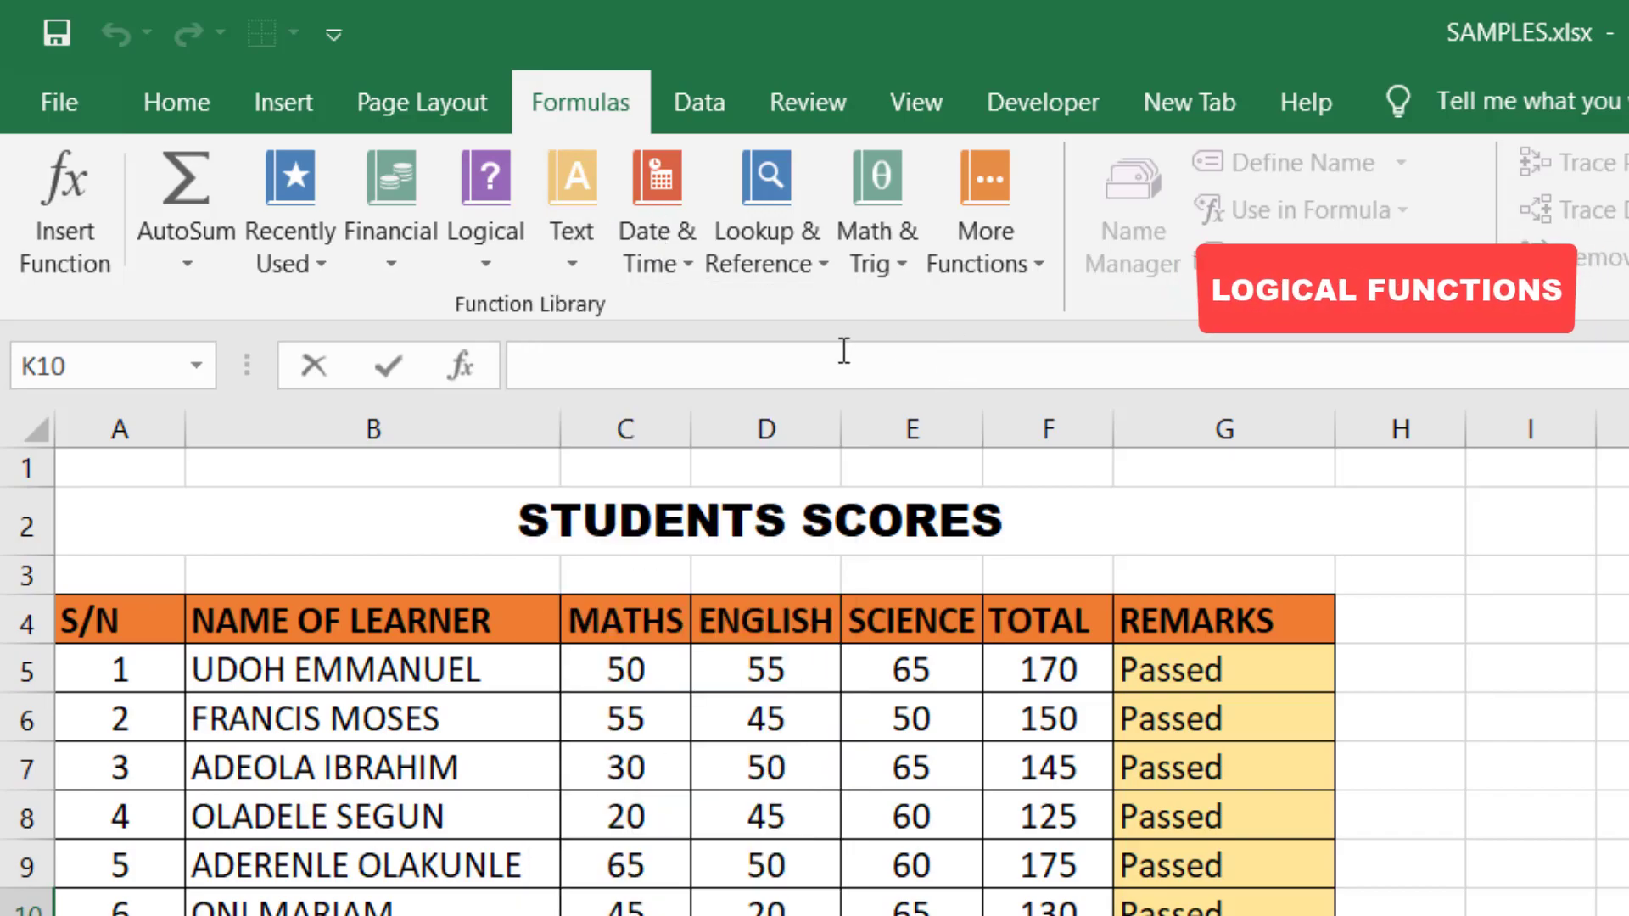
left_click(680, 257)
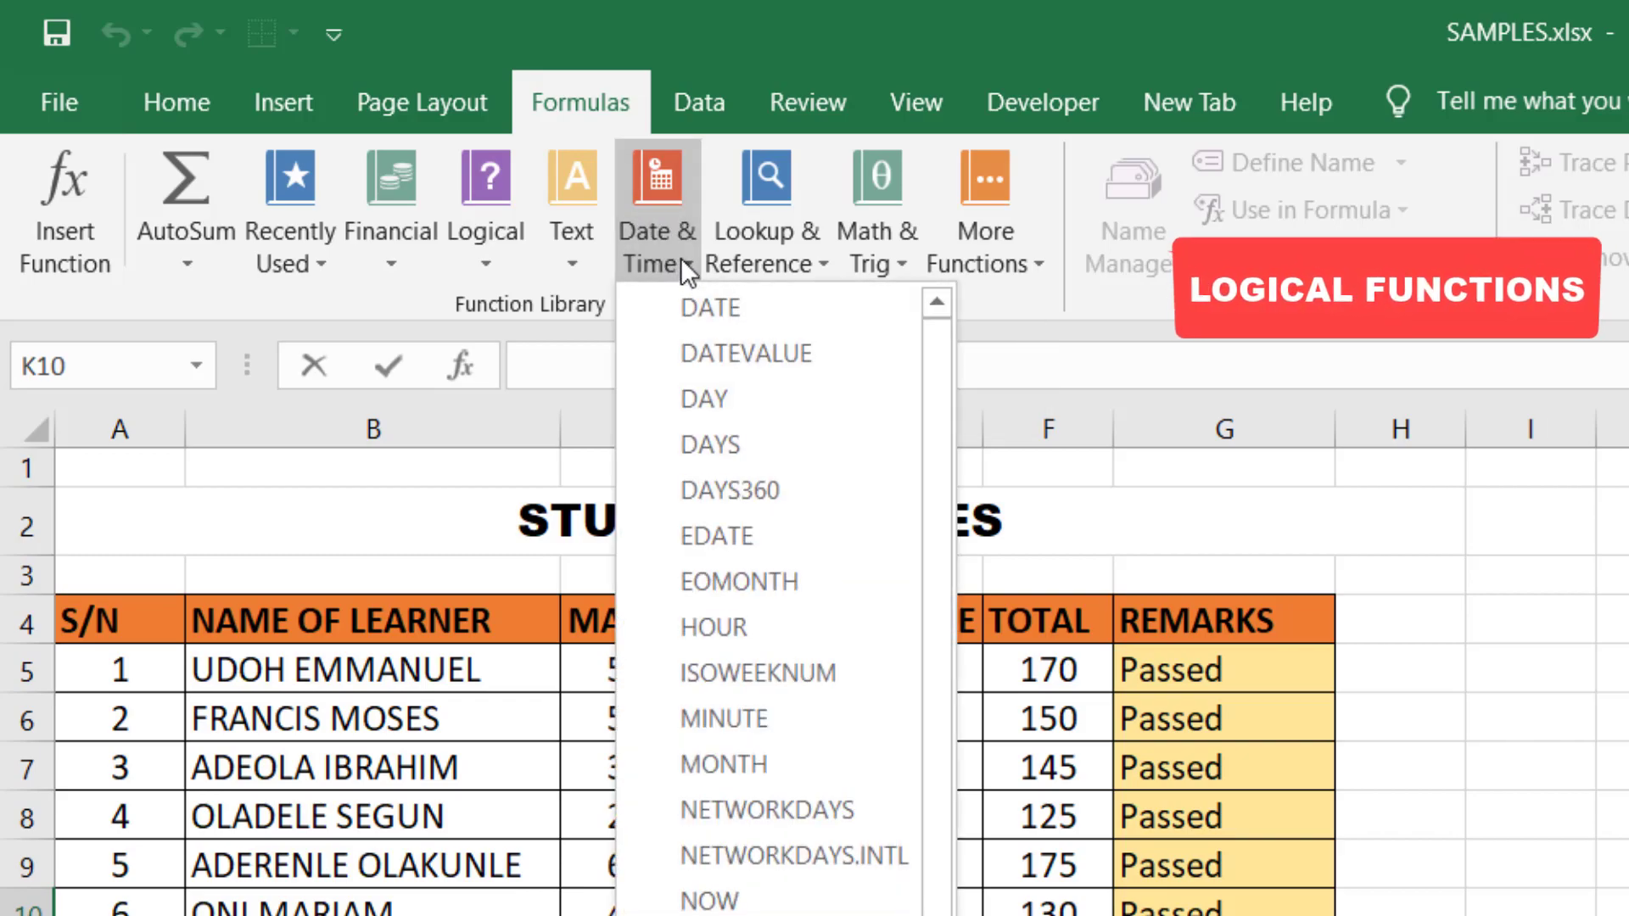
left_click(823, 258)
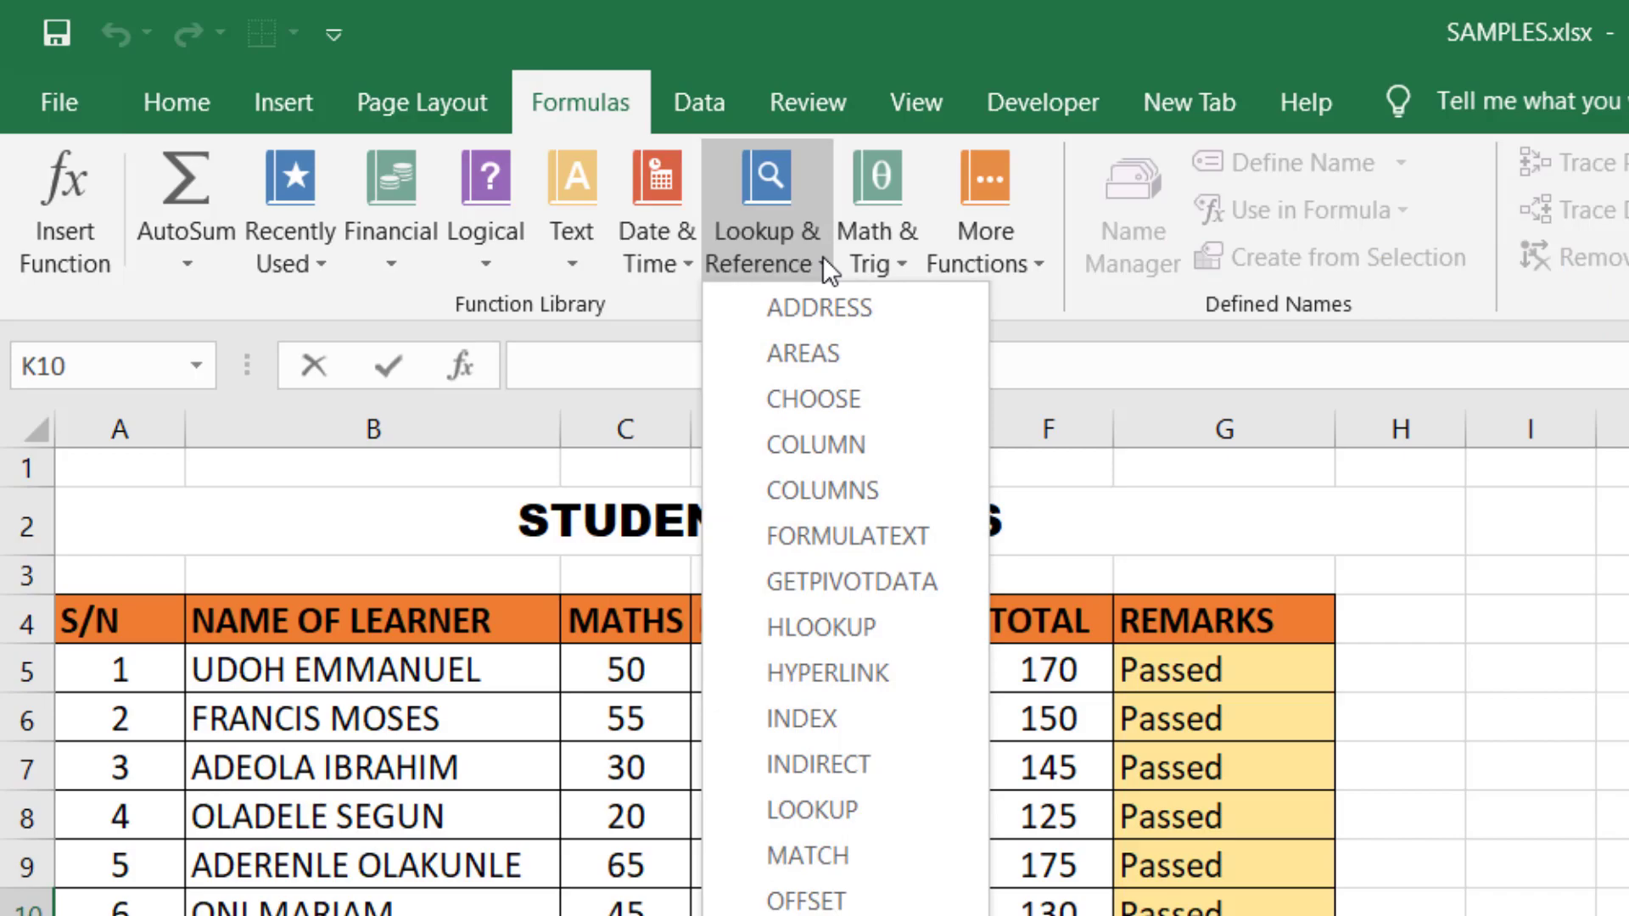
left_click(823, 256)
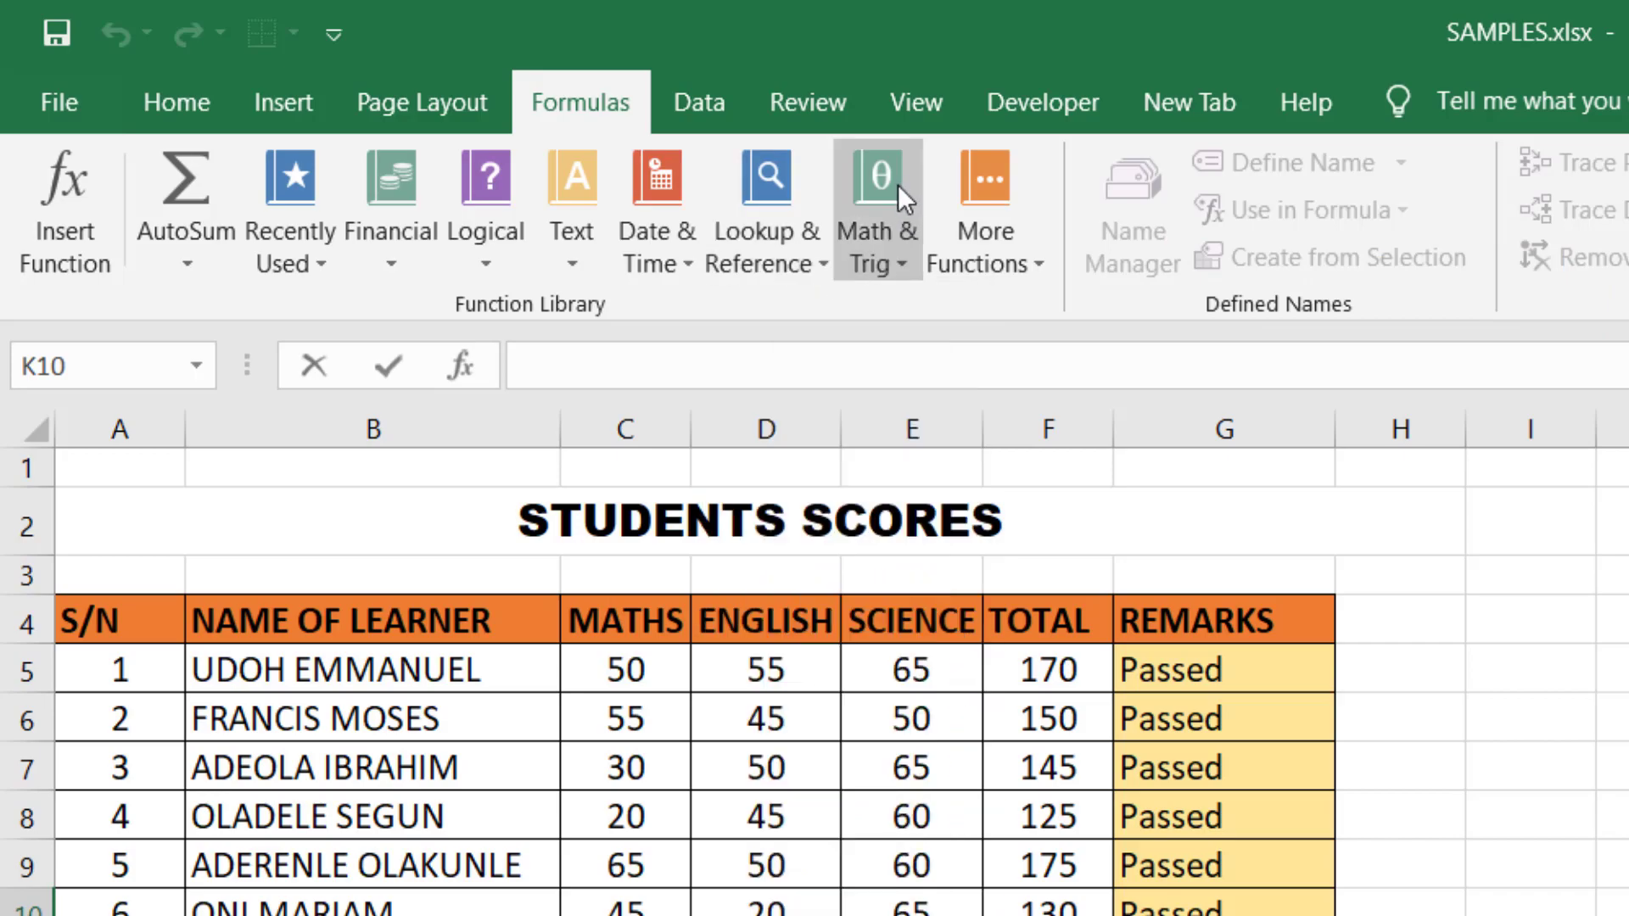
- Examine the Math & Trig functions and the additional categories, such as Statistical, Cube, Compatibility and Web
left_click(908, 261)
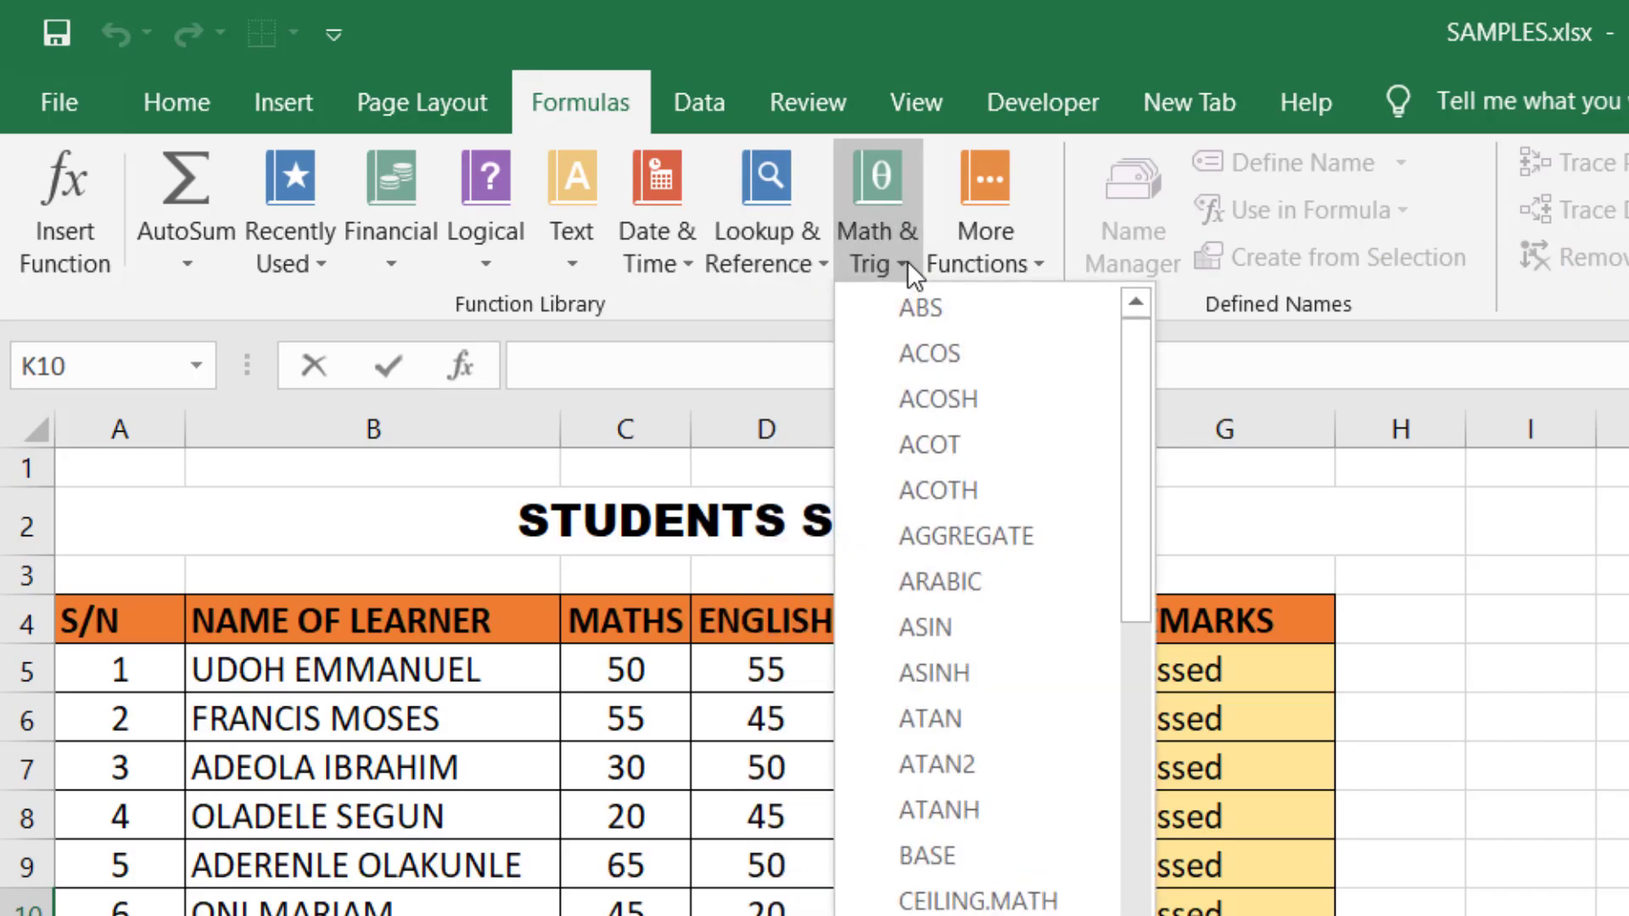
left_click(1029, 254)
left_click(1029, 254)
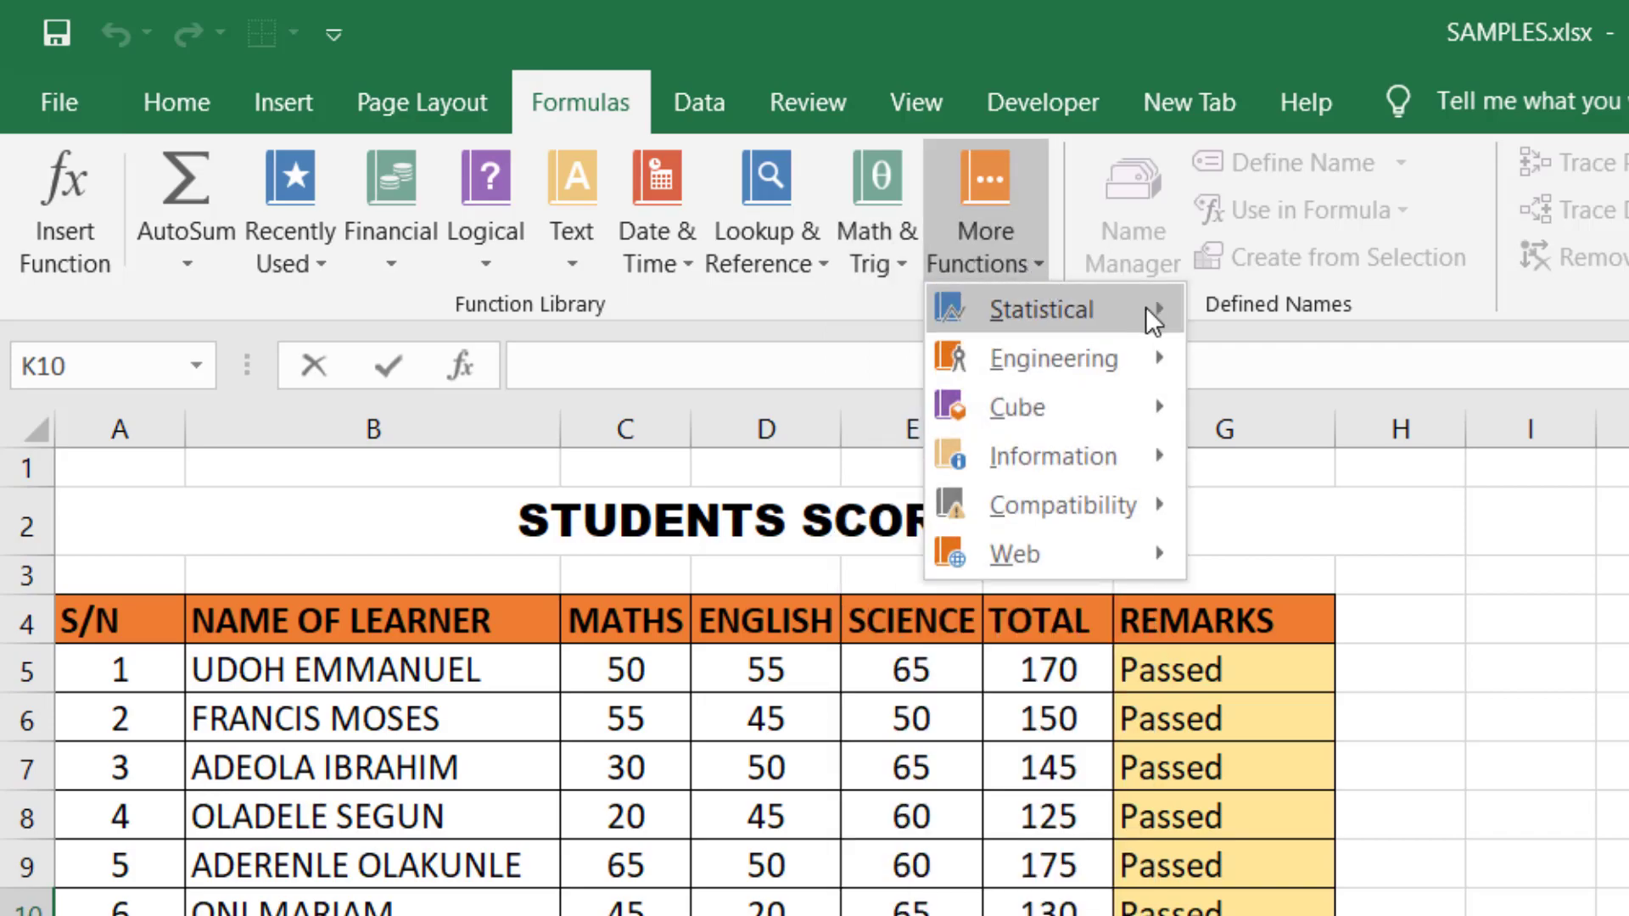
mouse_move(1146, 307)
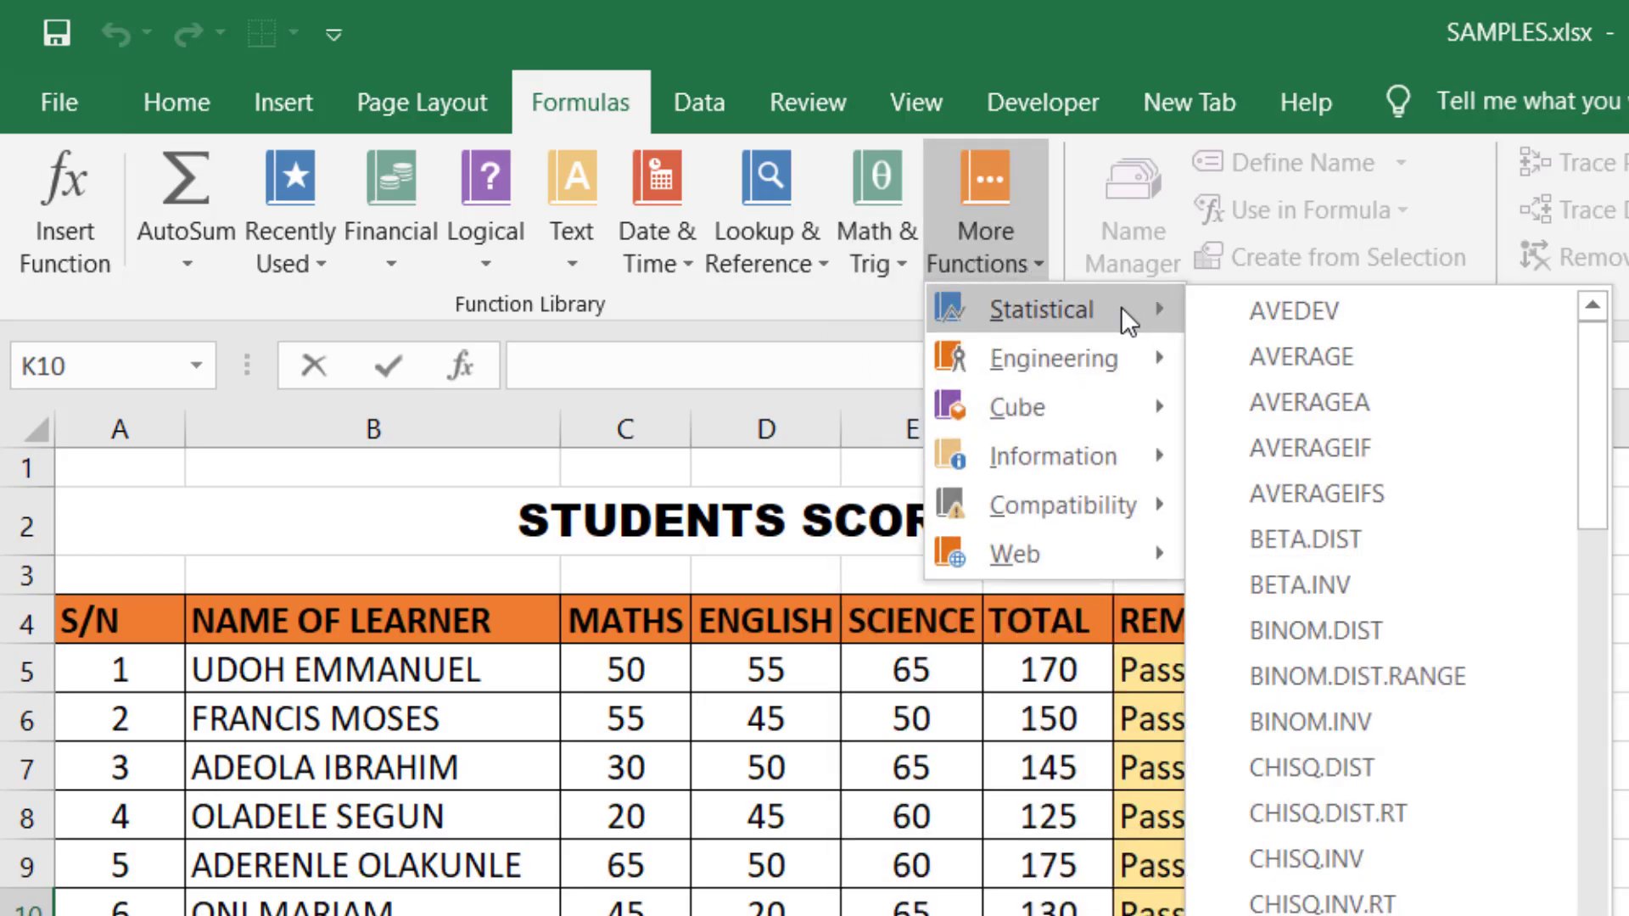
mouse_move(1052, 410)
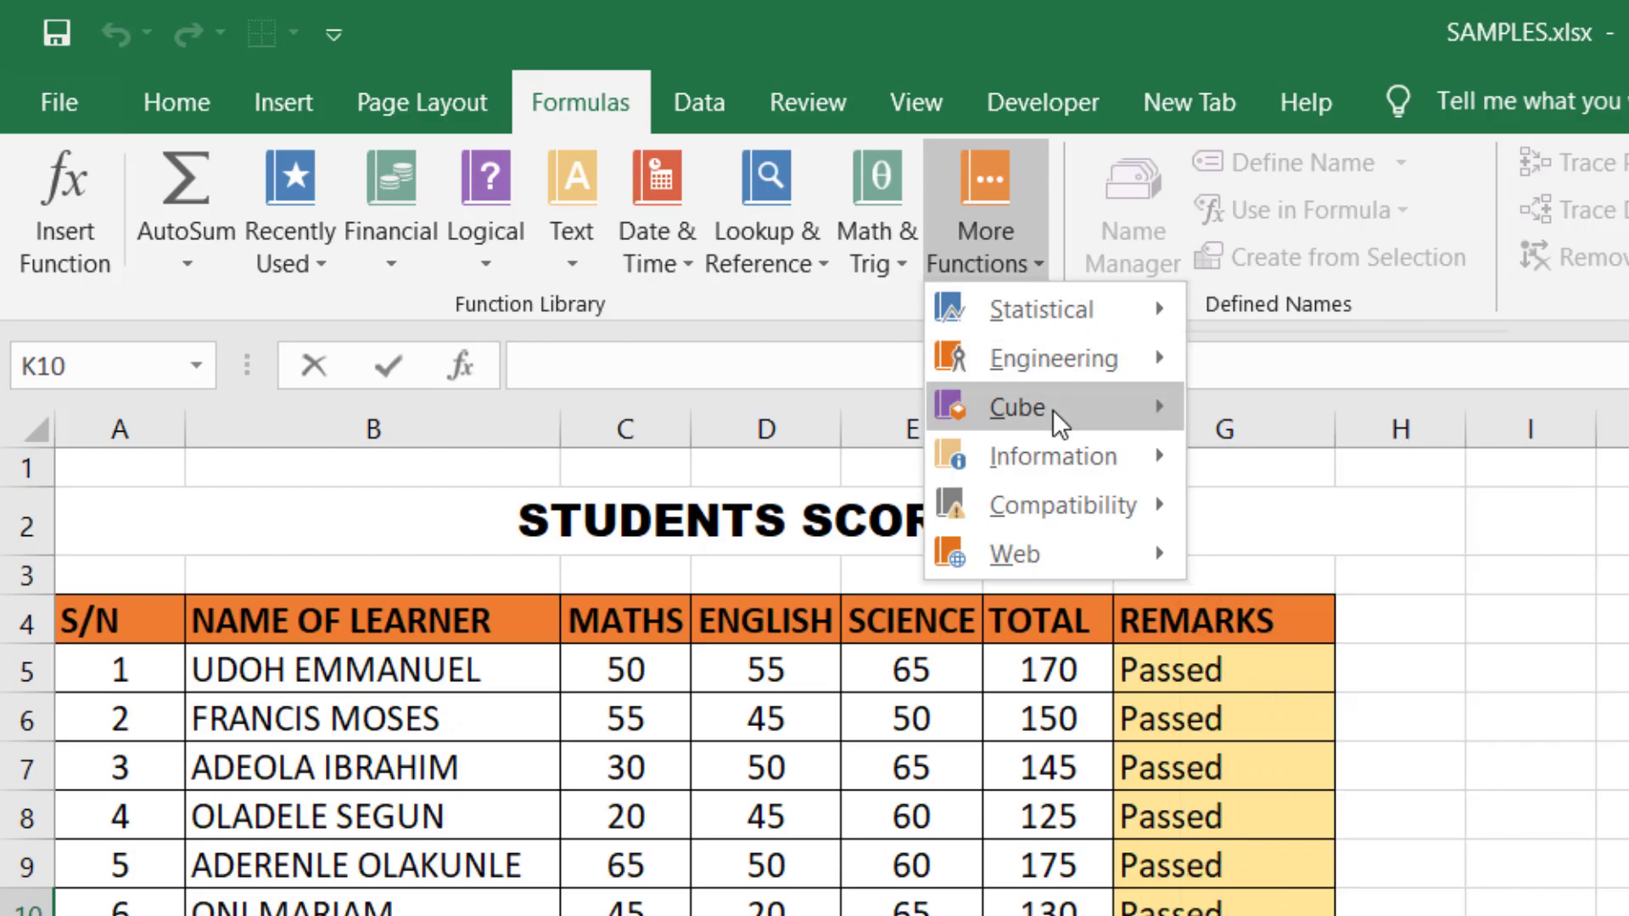
mouse_move(1042, 503)
mouse_move(1026, 552)
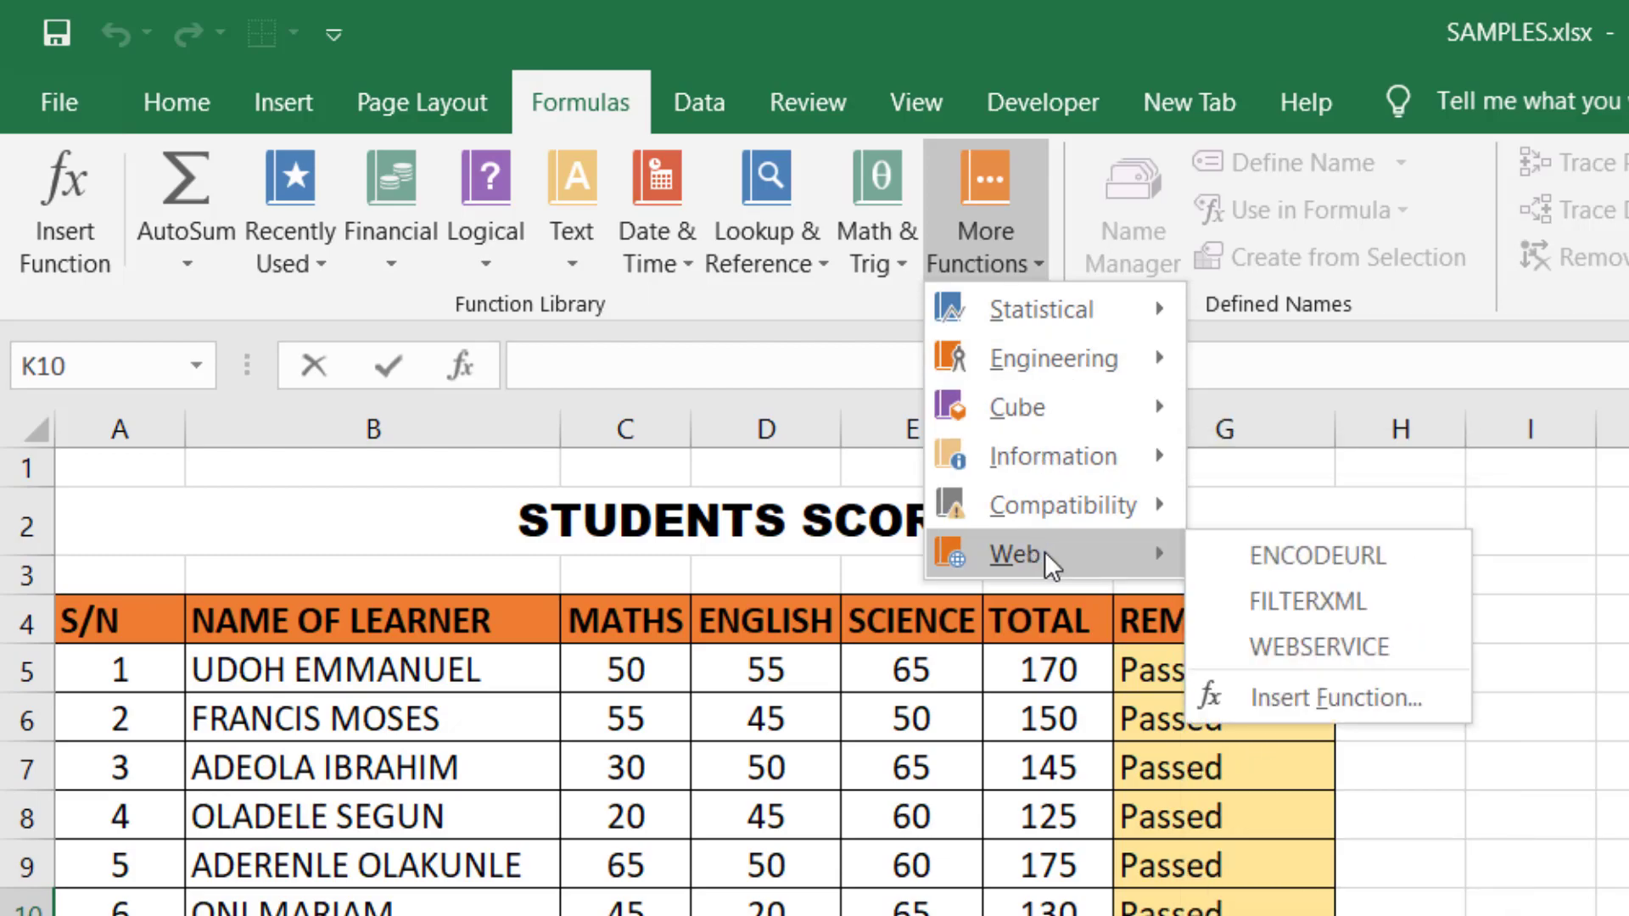
left_click(745, 366)
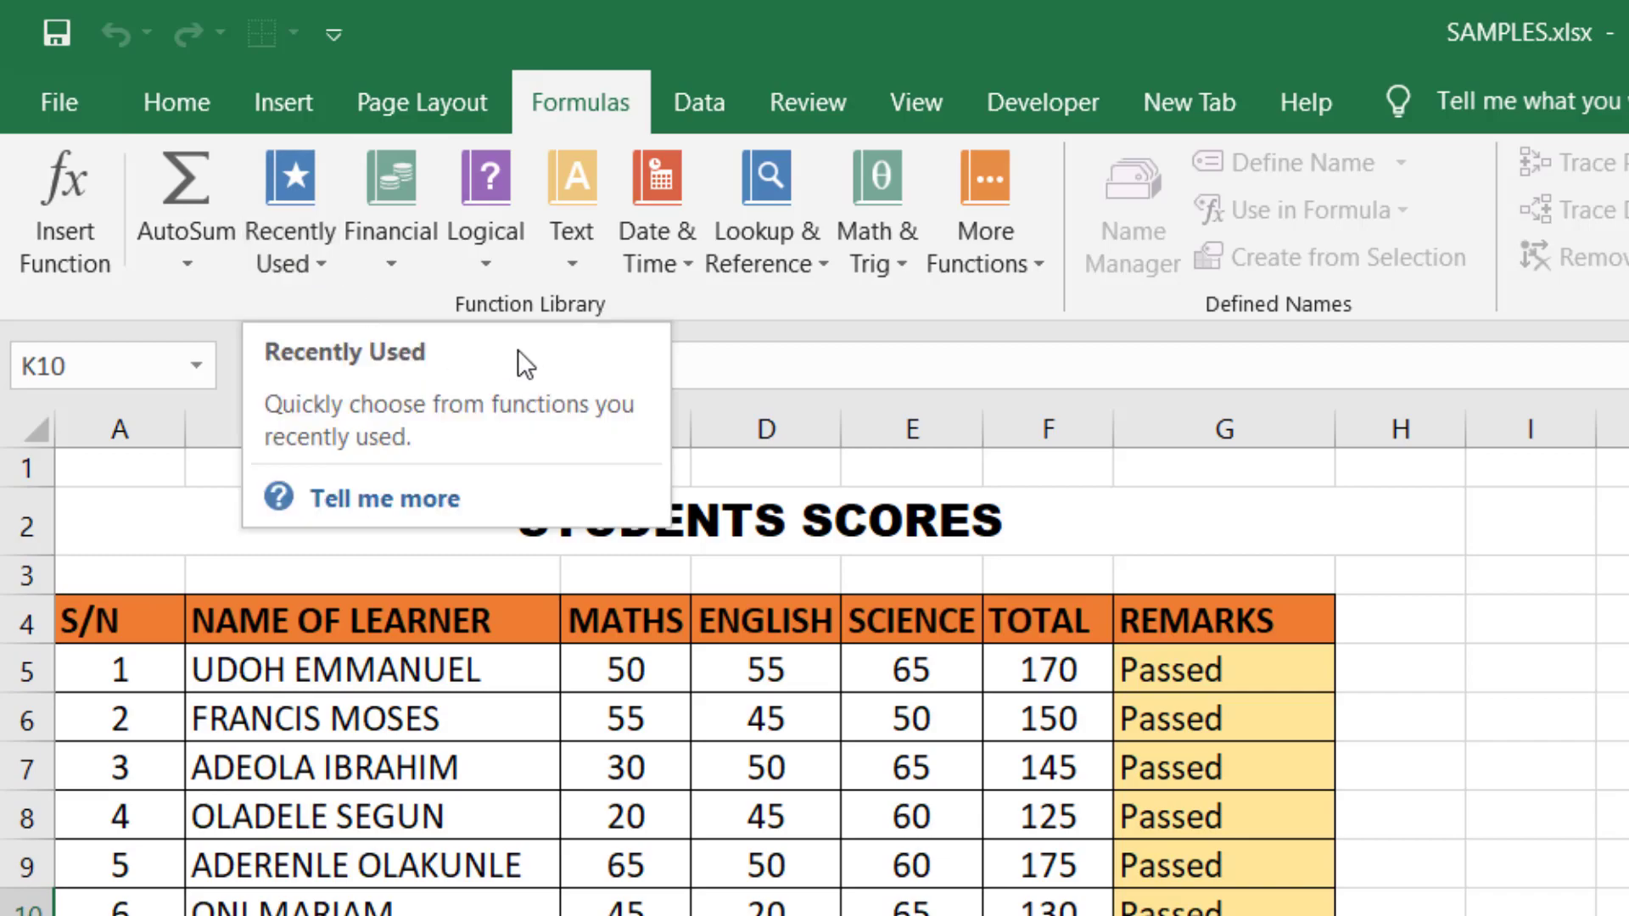
- View the arguments of the financial function ACCRINT without inserting it in the sheet
left_click(392, 255)
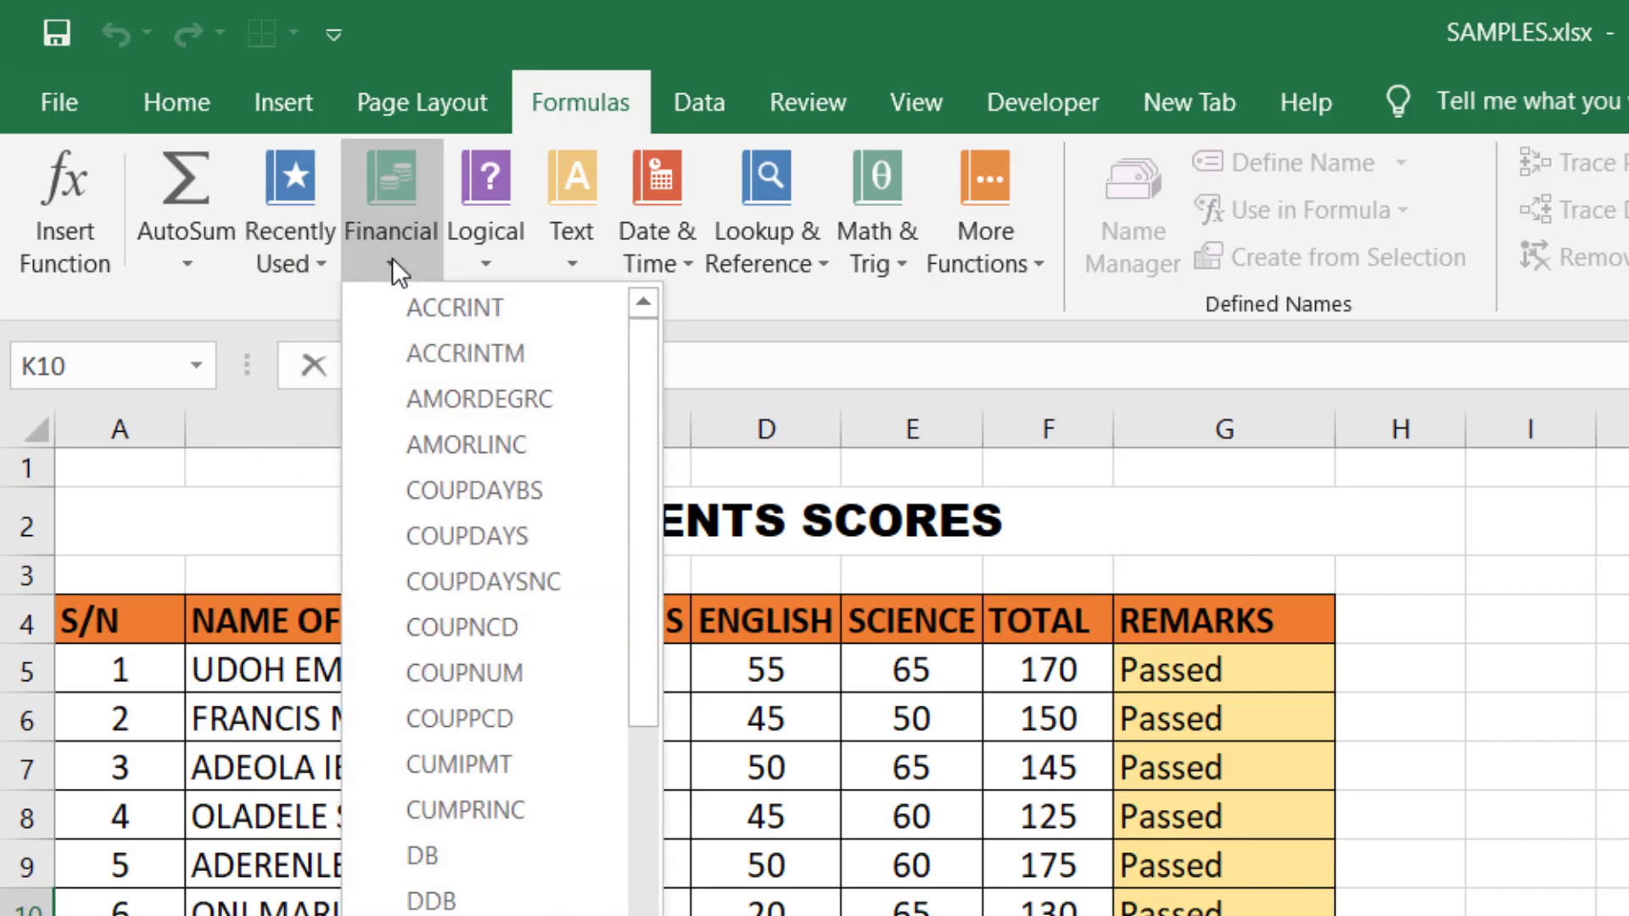
left_click(462, 308)
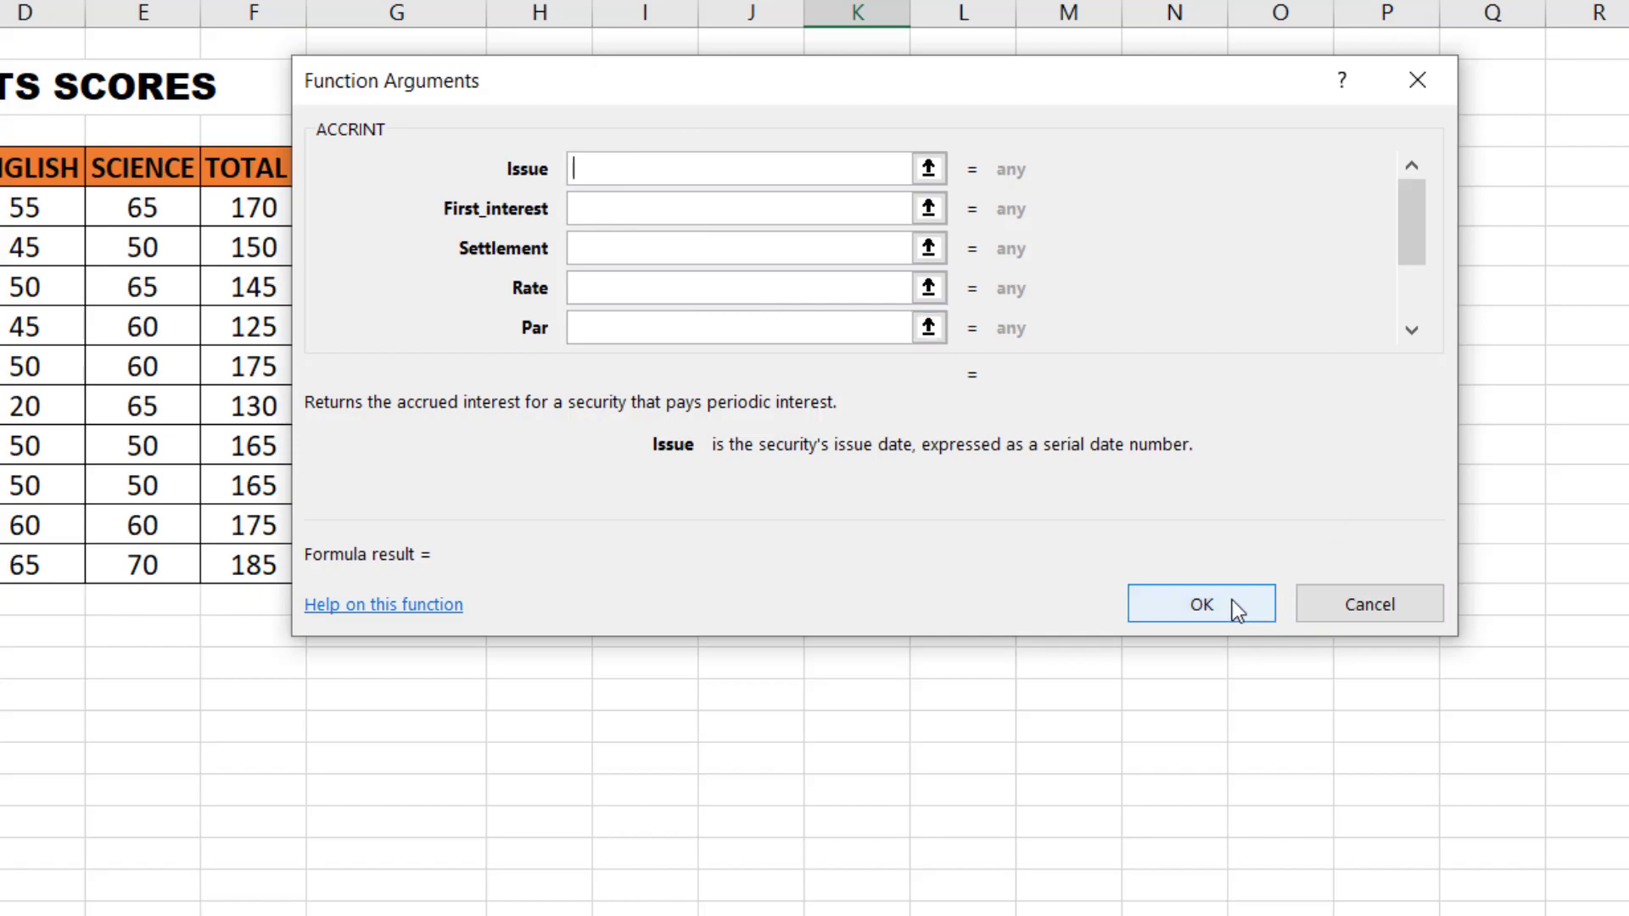
left_click(1354, 612)
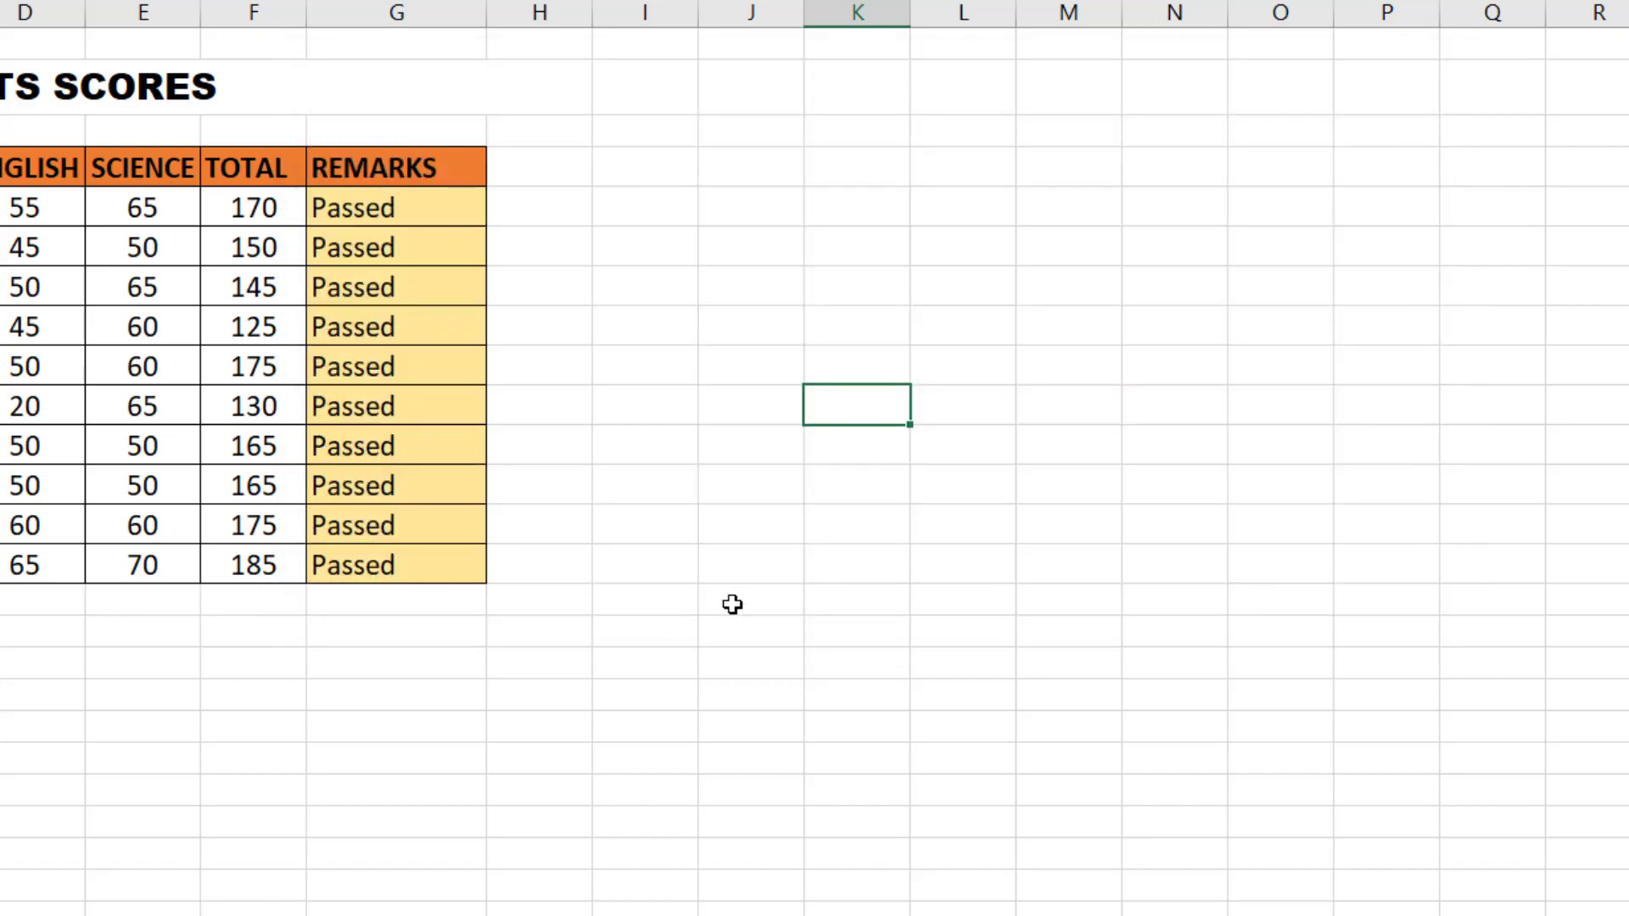
left_click(755, 581)
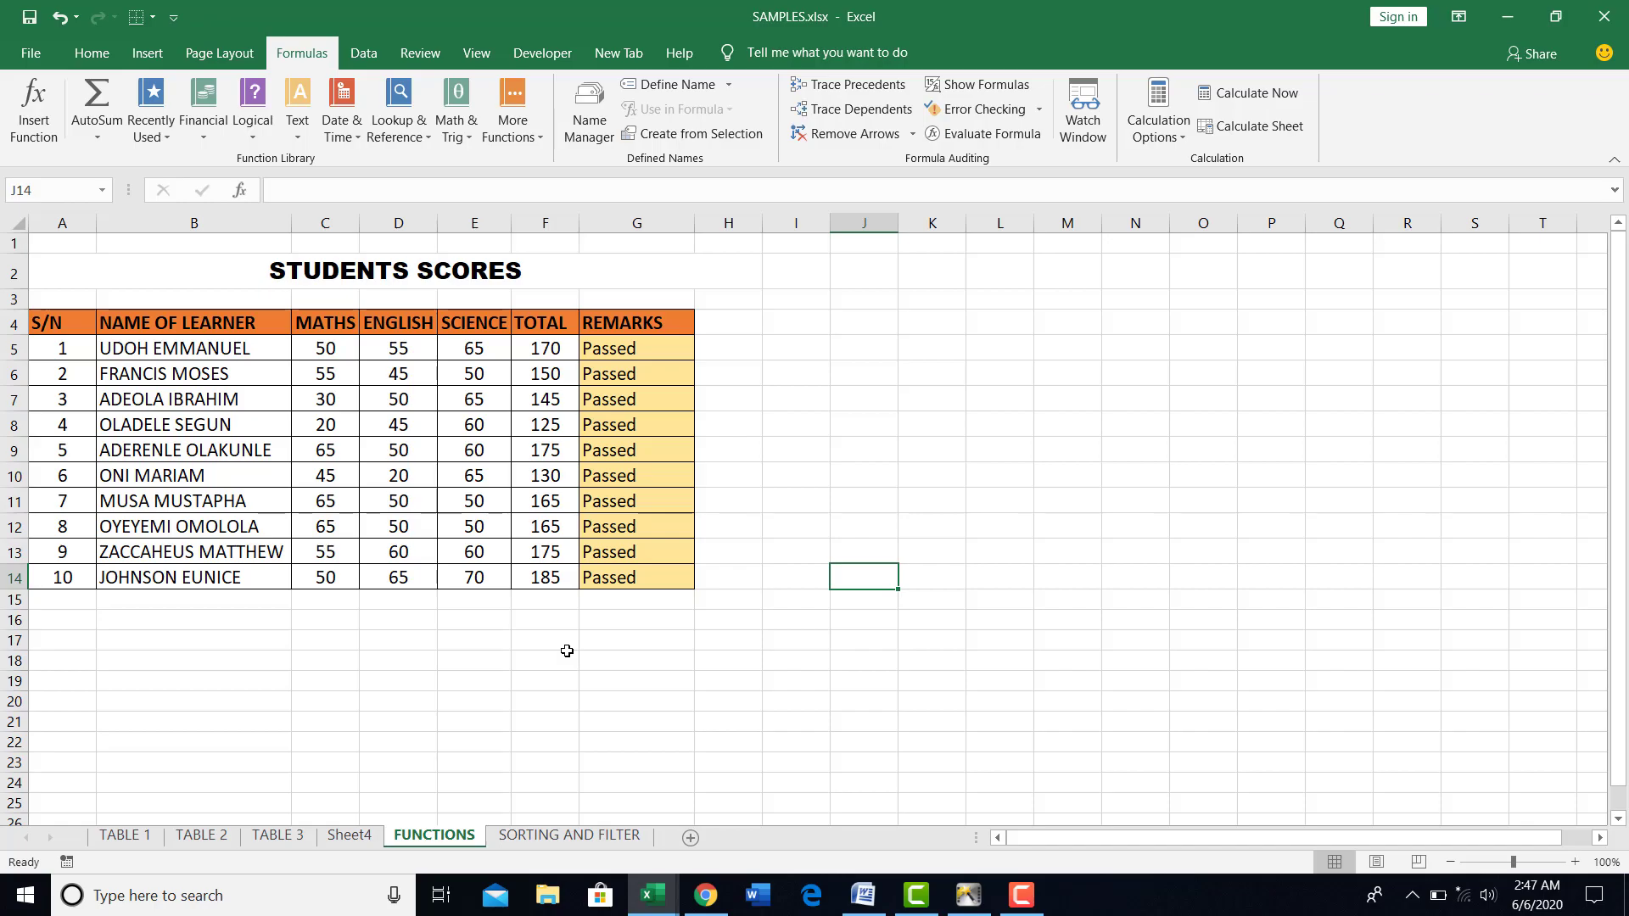
- Examine the list of available logical functions without inserting one
left_click(256, 135)
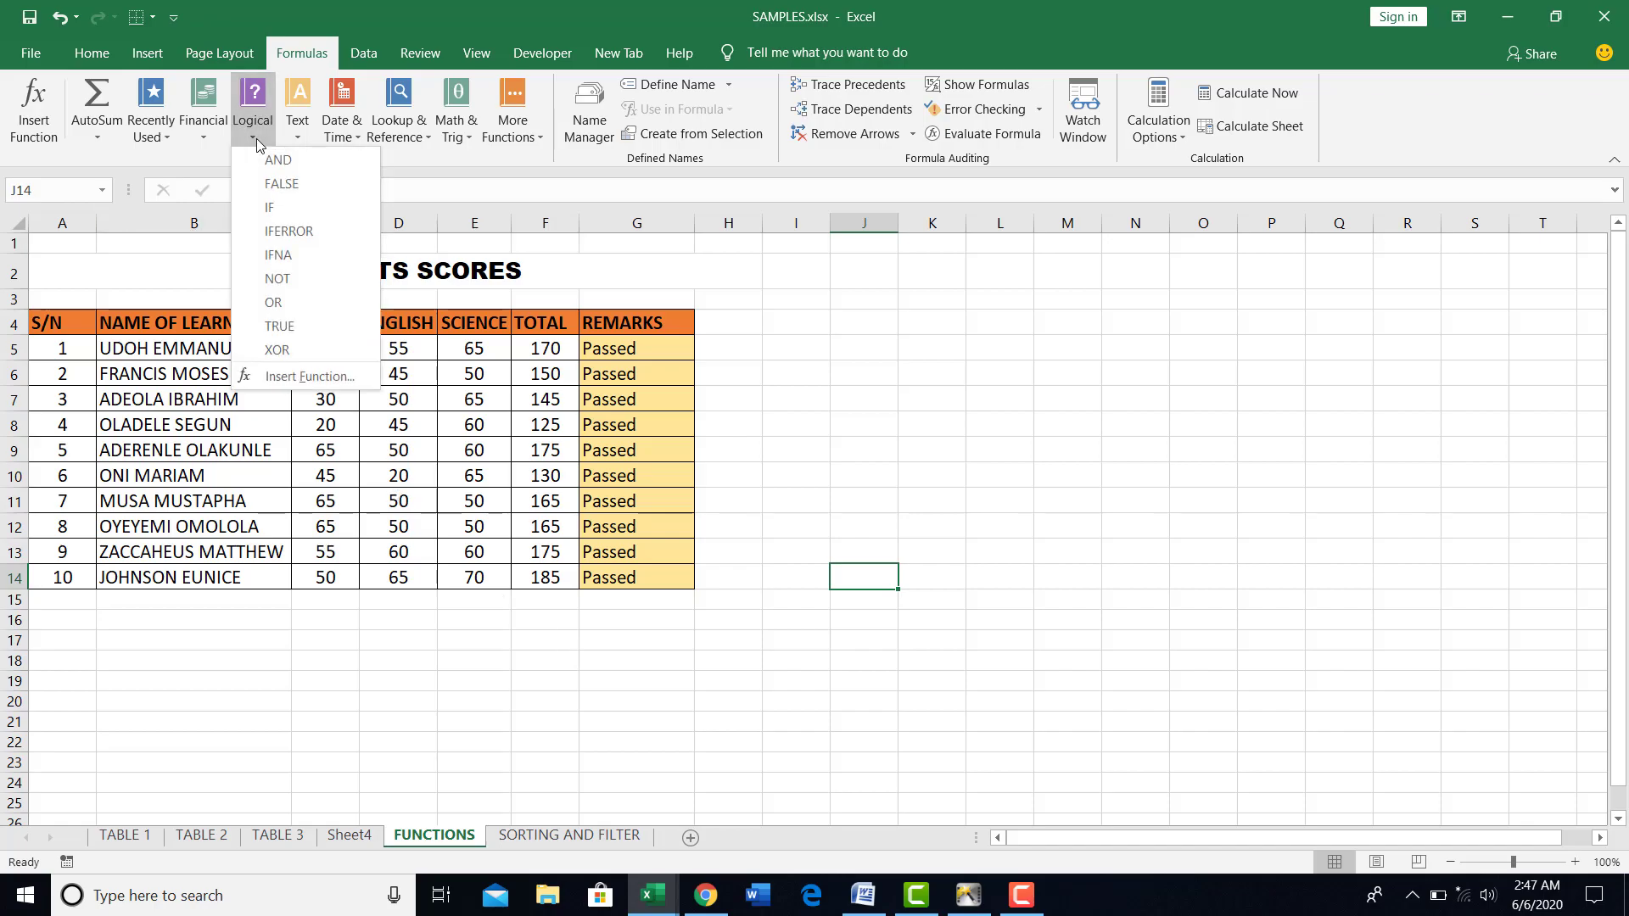
left_click(573, 679)
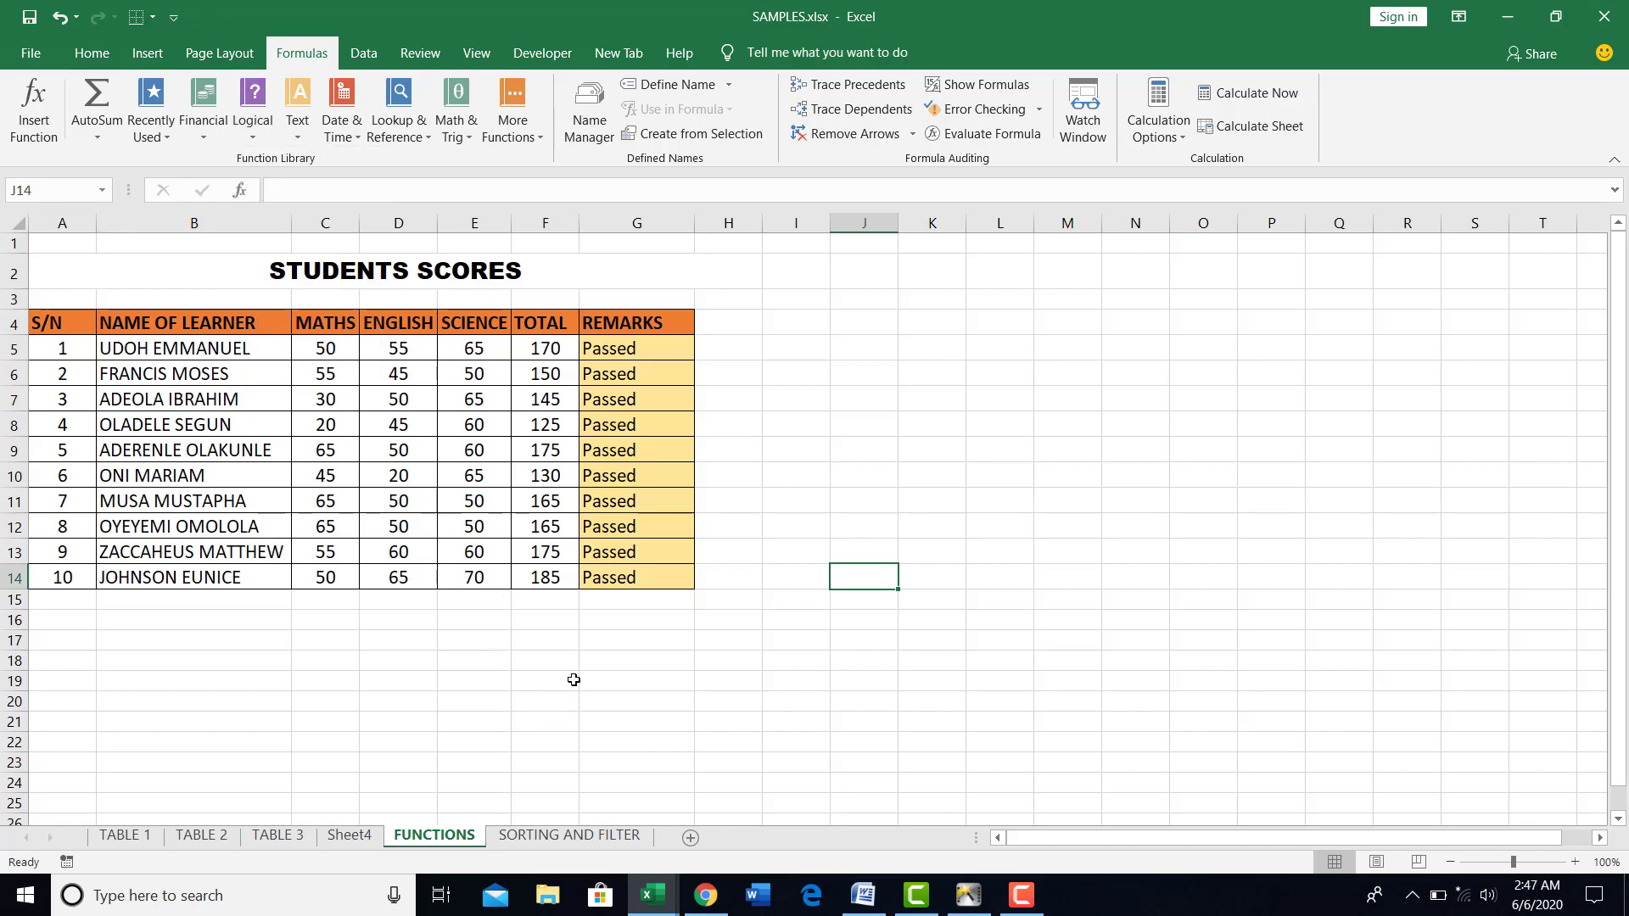
left_click(629, 621)
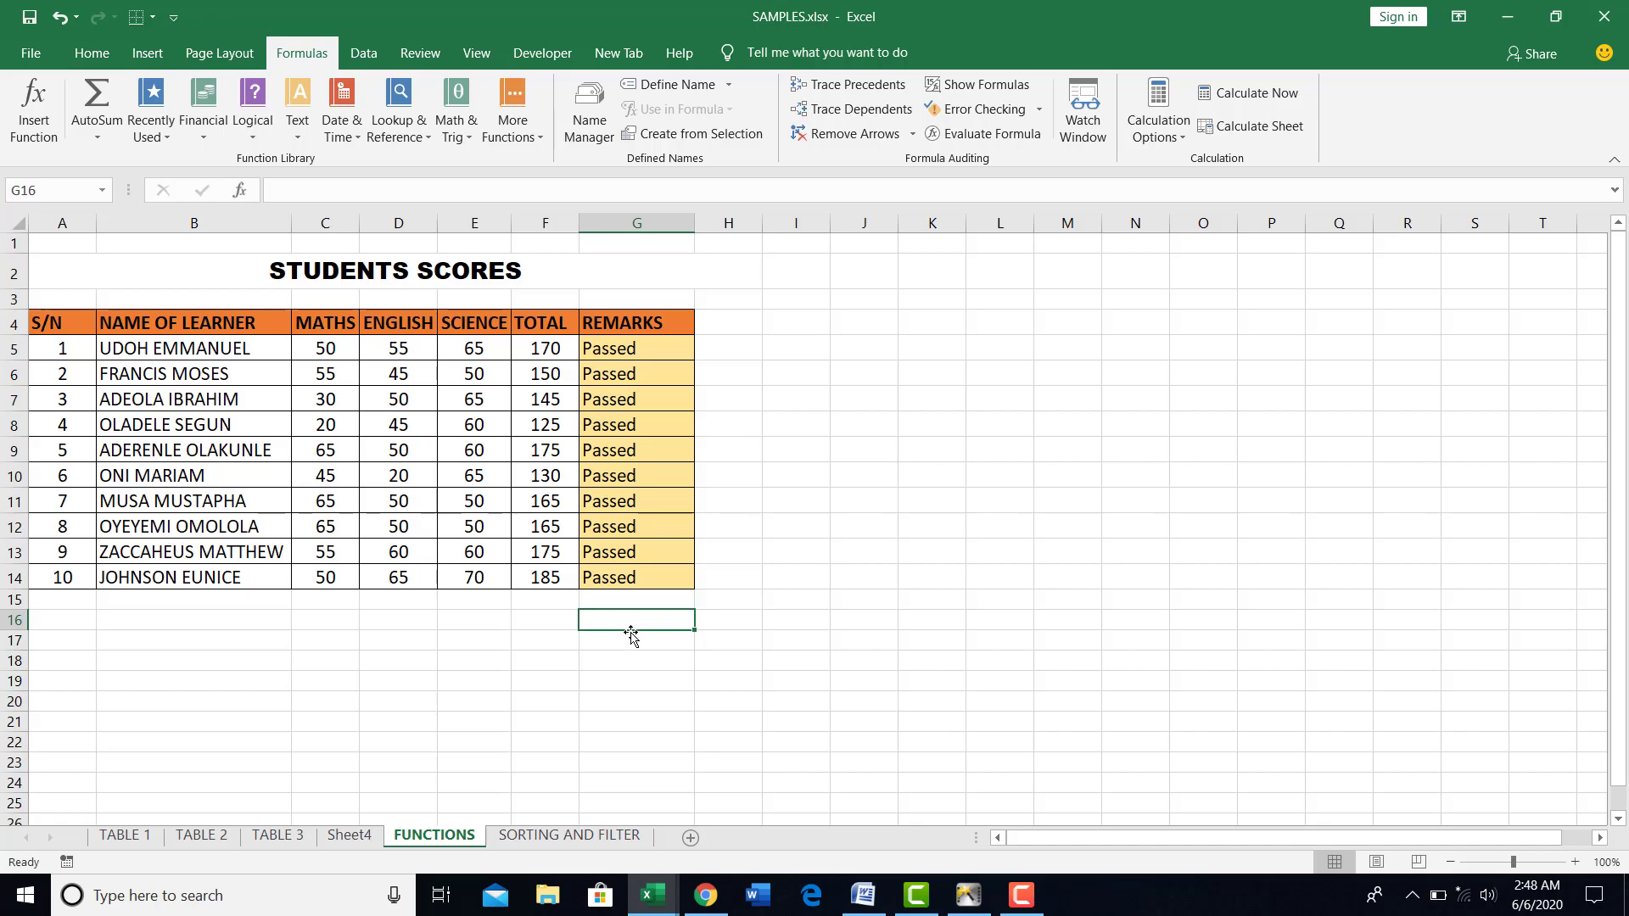
left_click(635, 649)
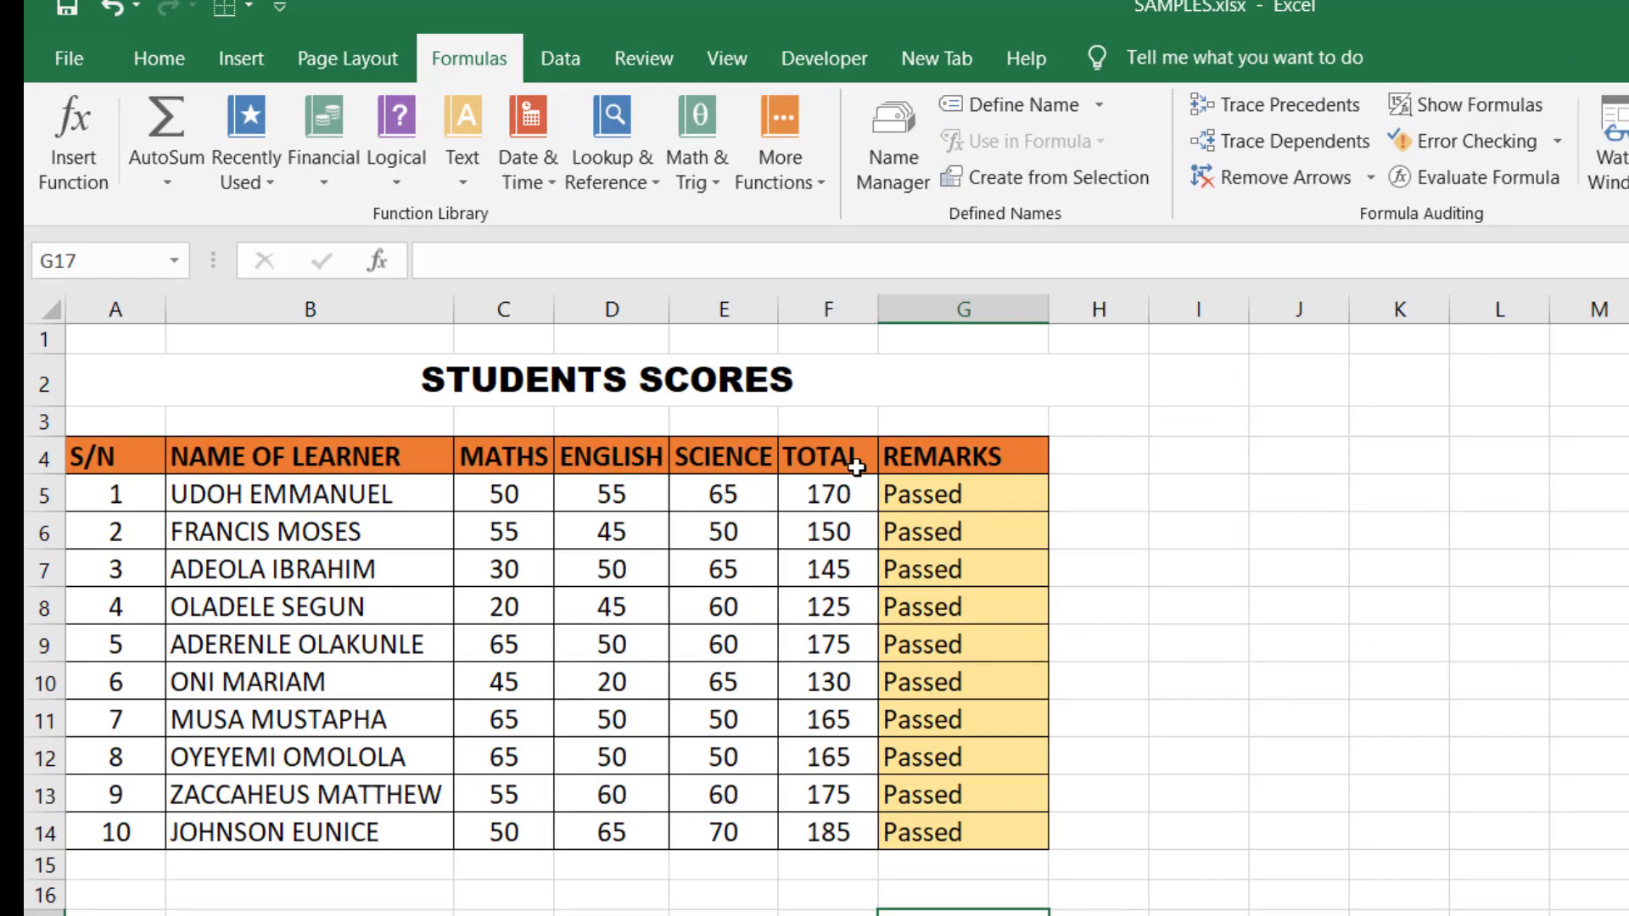
- Inspect the first learner's name in B5 and the formula behind that learner's remark in G5
left_click(980, 488)
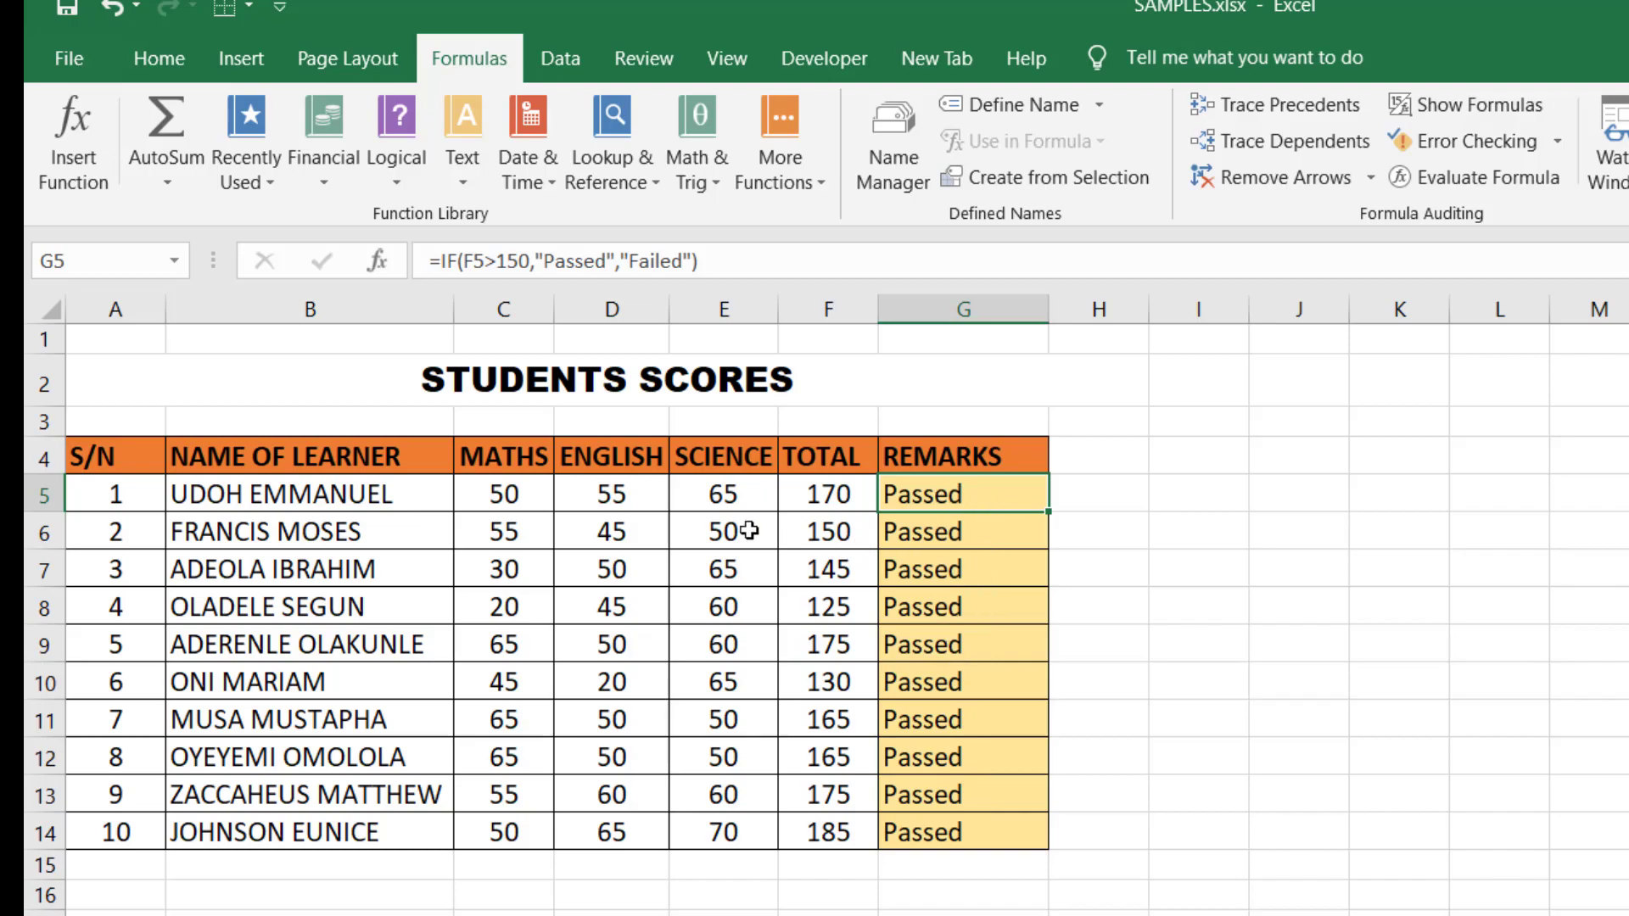
left_click(389, 501)
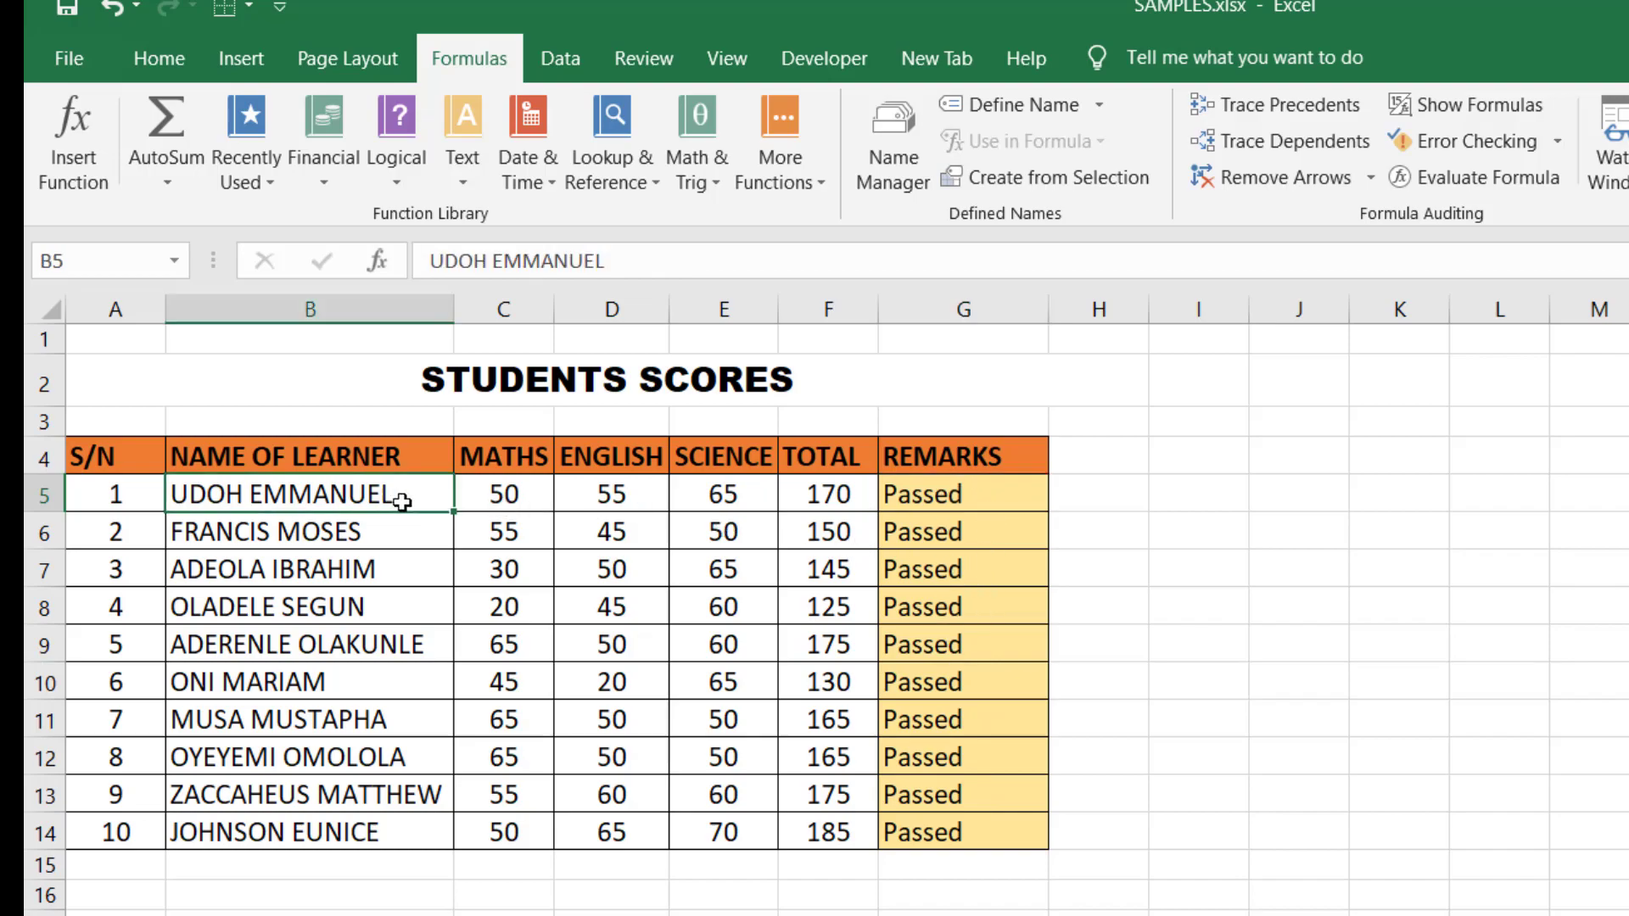
left_click(925, 495)
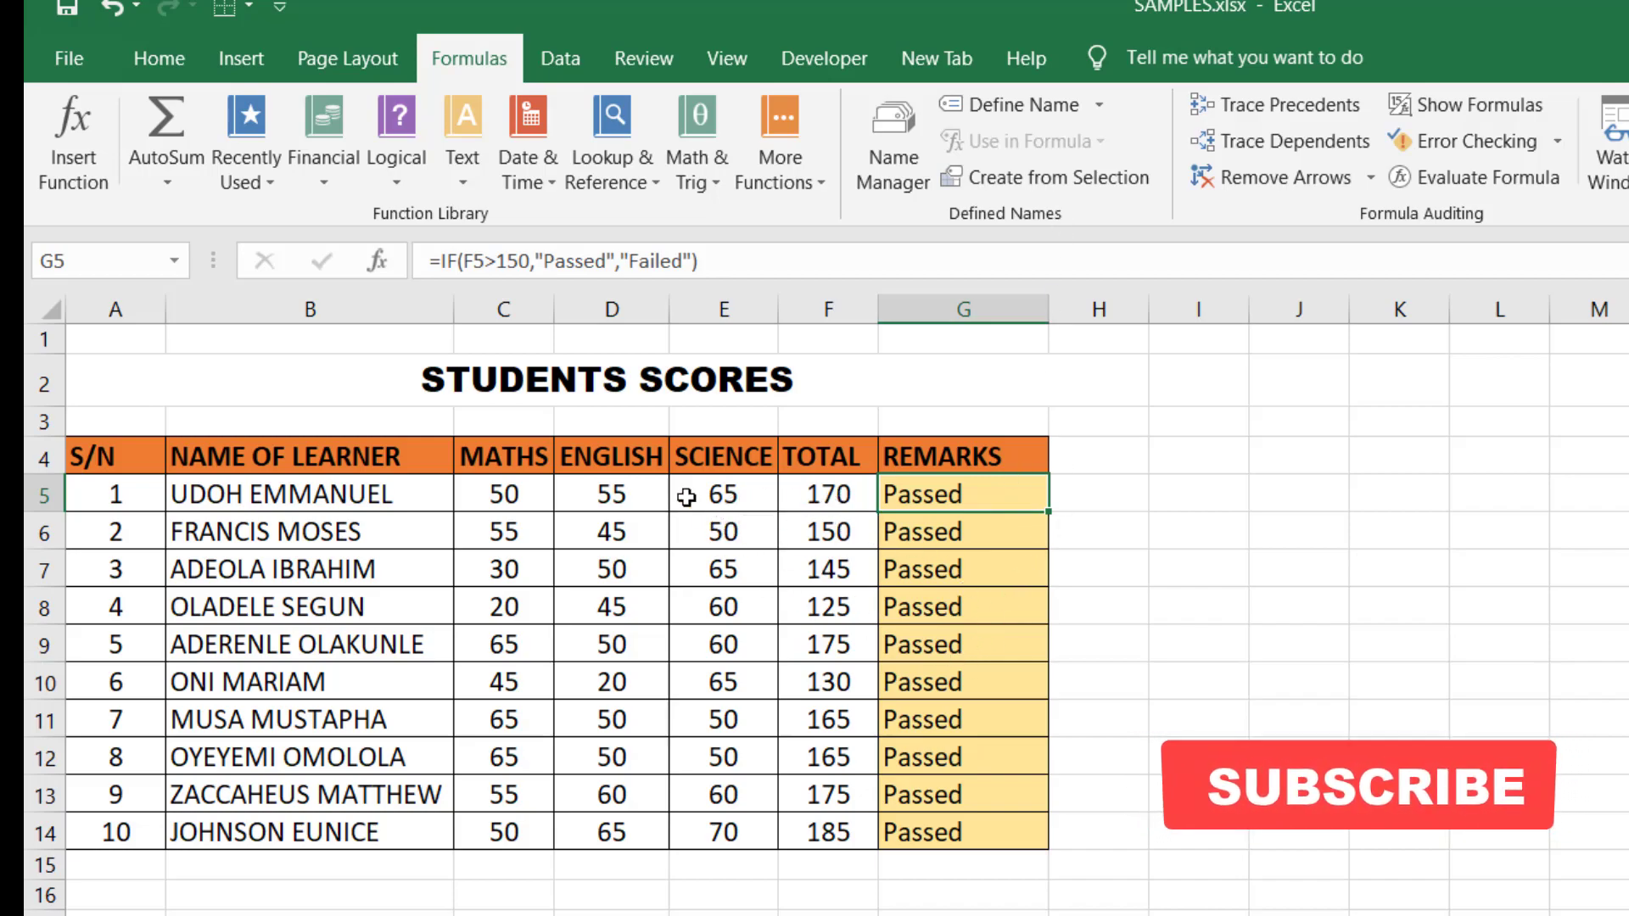
- Set the first learner's Science score in E5 to 0 to test the remark formula
left_click(734, 495)
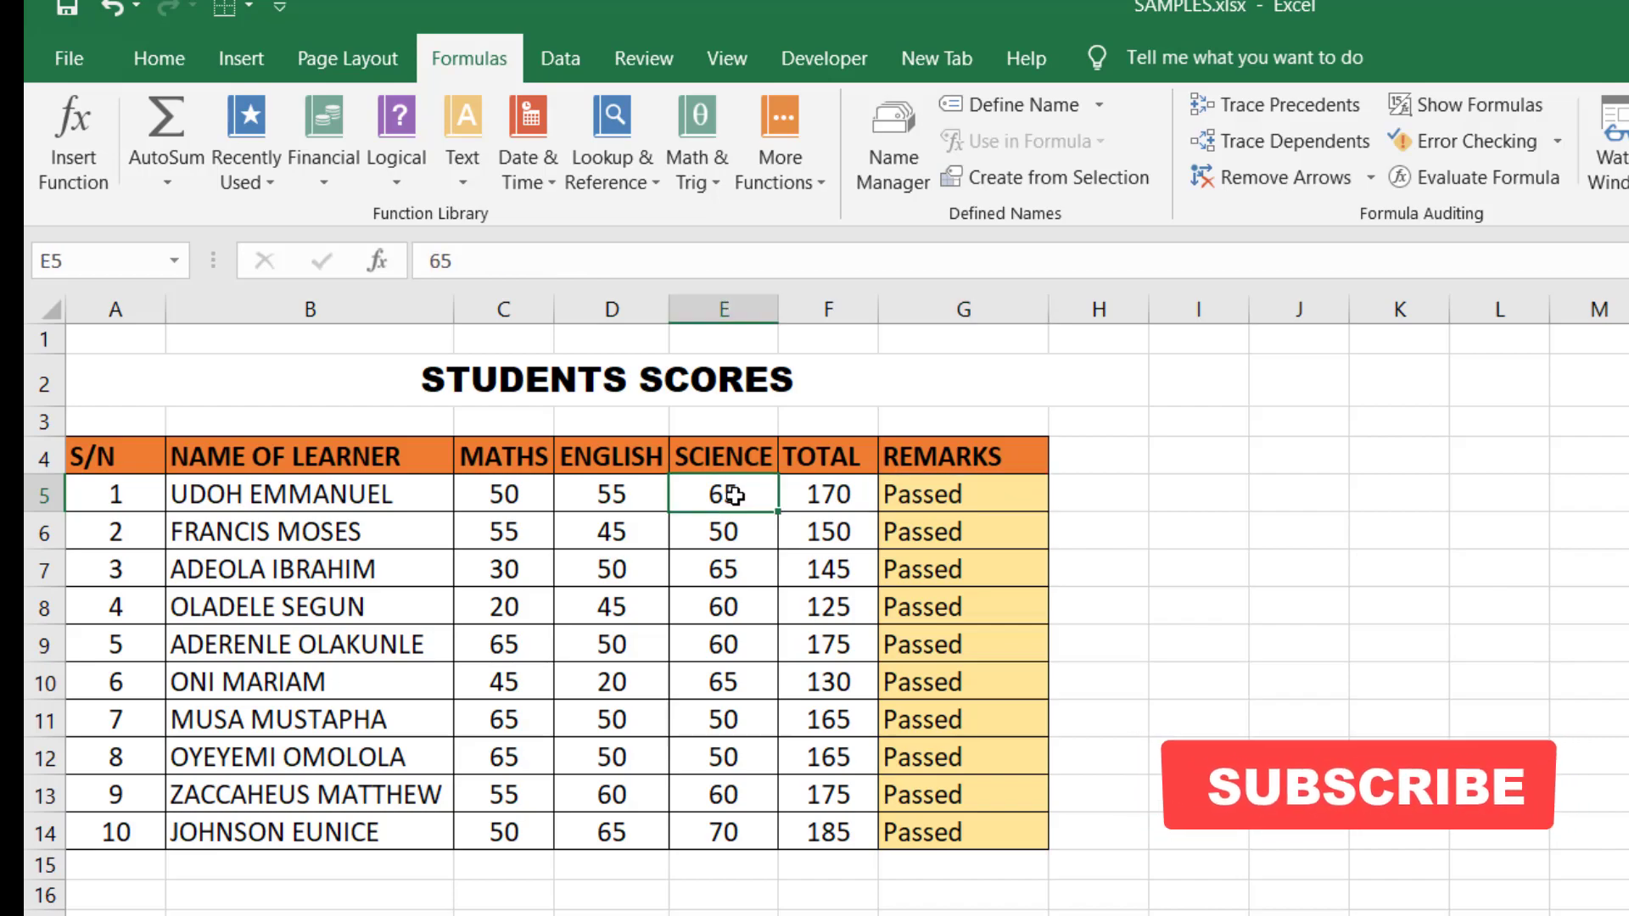
type("0")
key("Return")
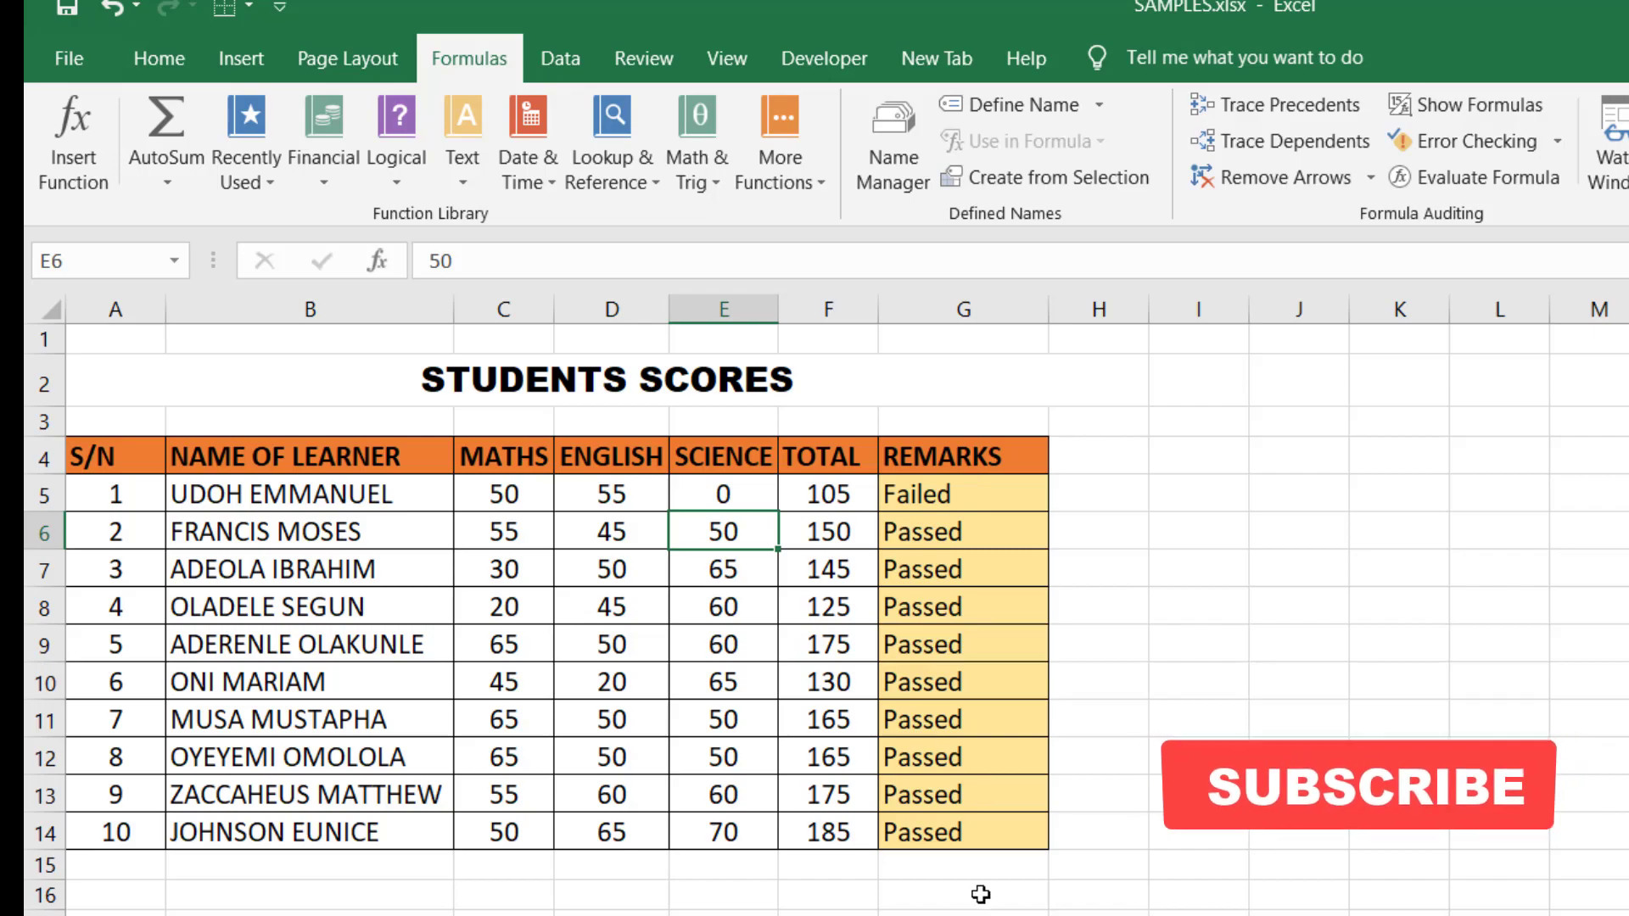
- Clear the contents of the REMARKS cells G5:G14
left_click_drag(968, 499, 985, 832)
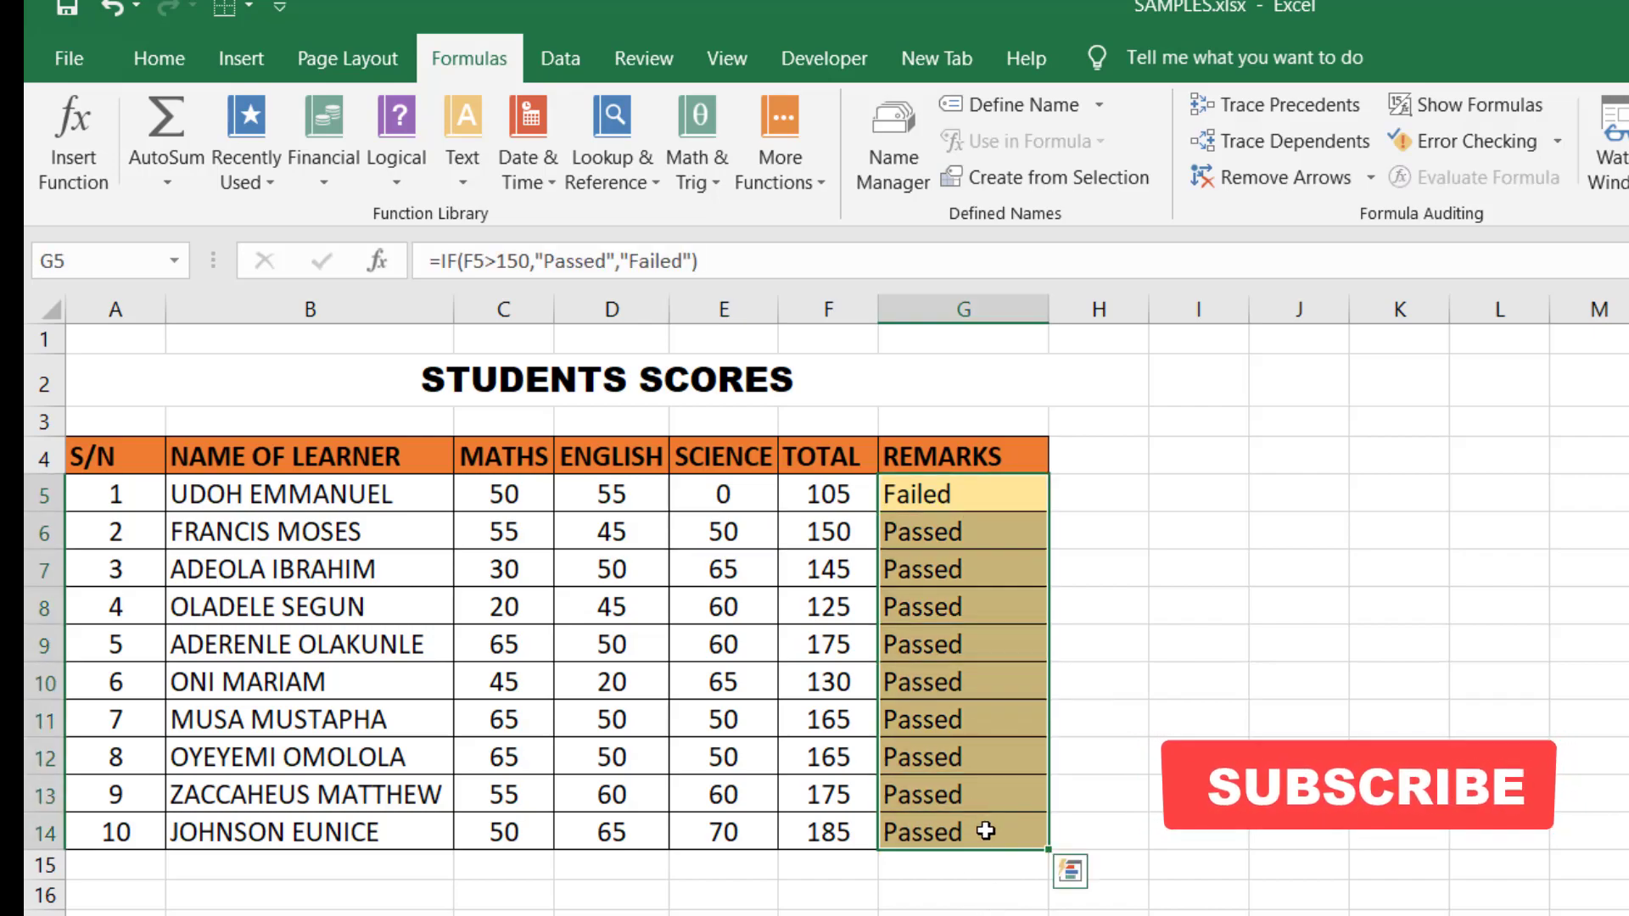
key("Delete")
left_click(984, 915)
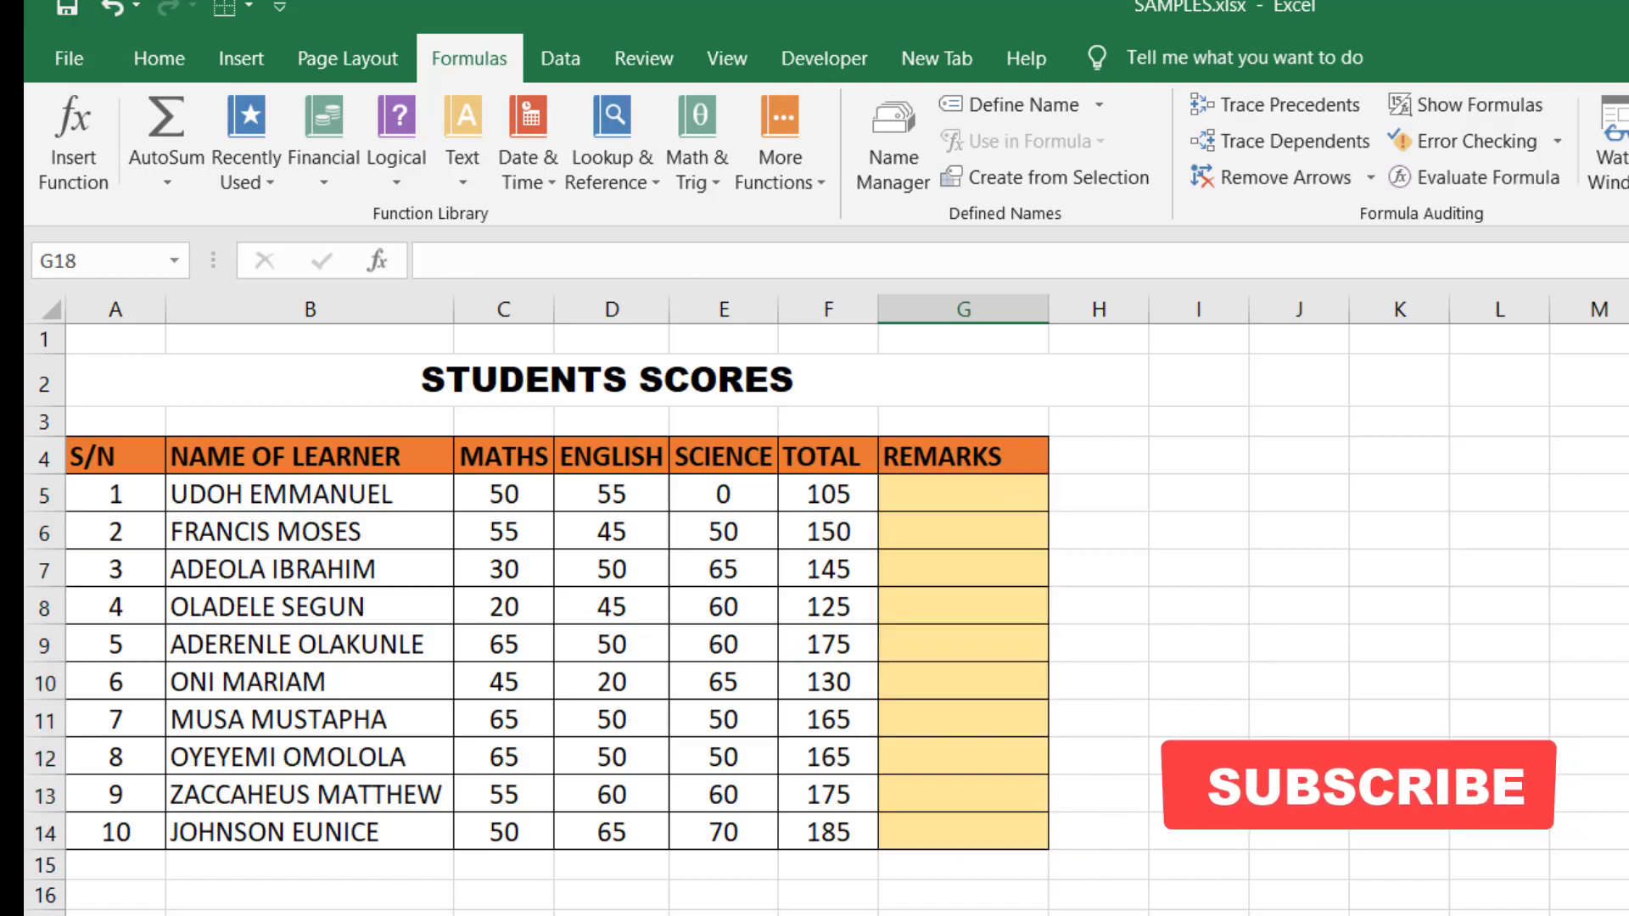
- Set the first learner's Science score in E5 to 20
left_click(704, 507)
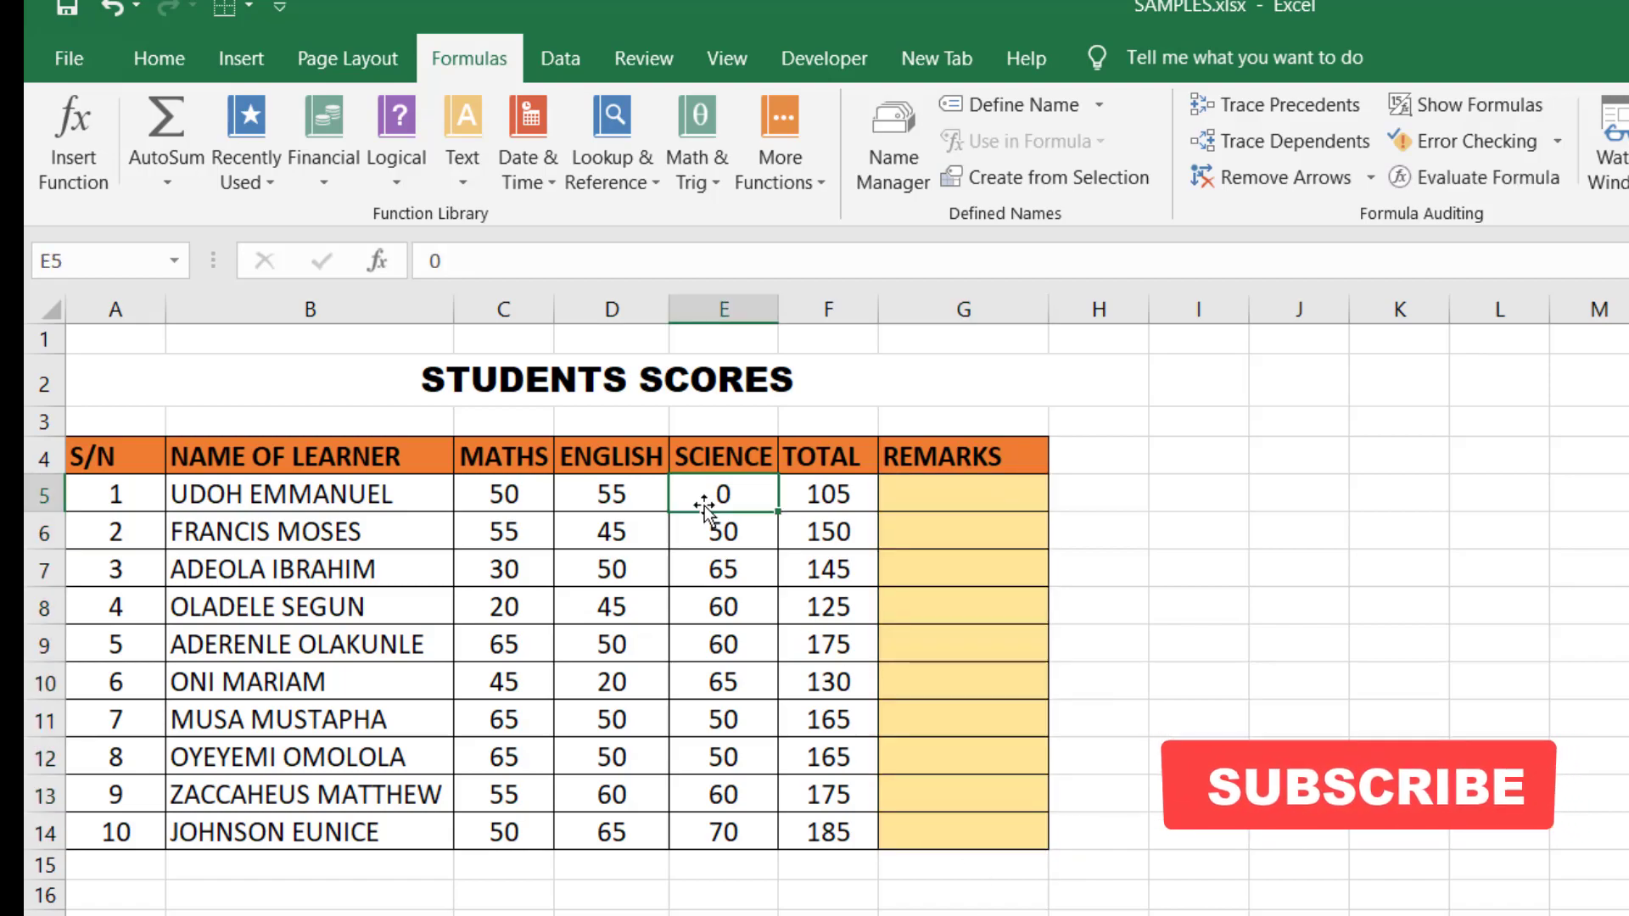
type("20")
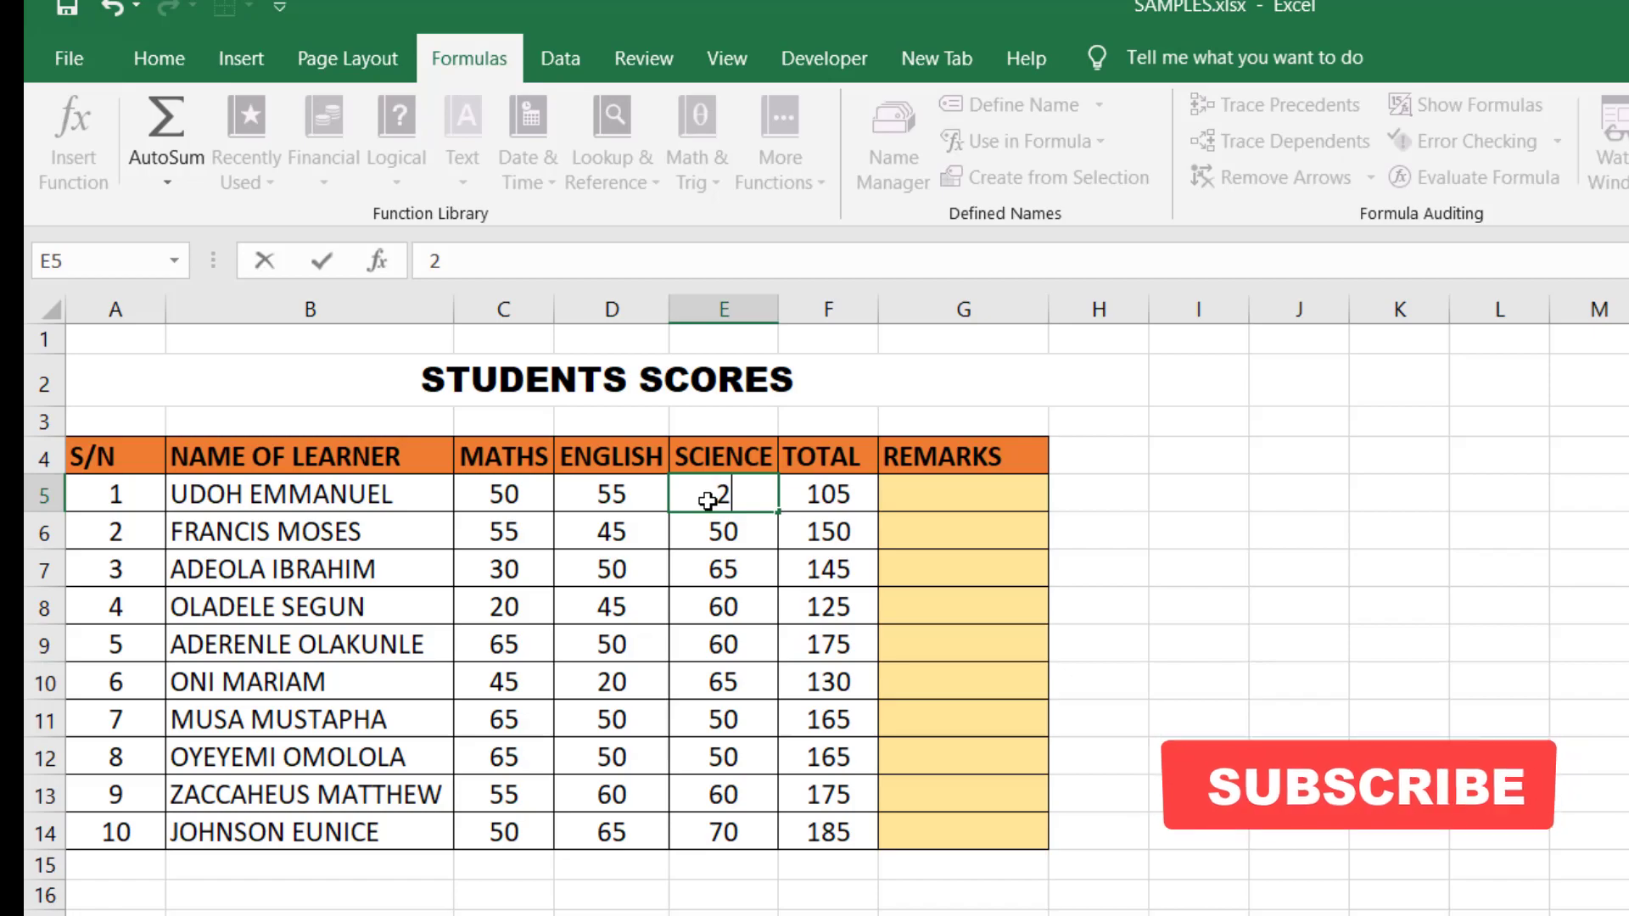
left_click(680, 641)
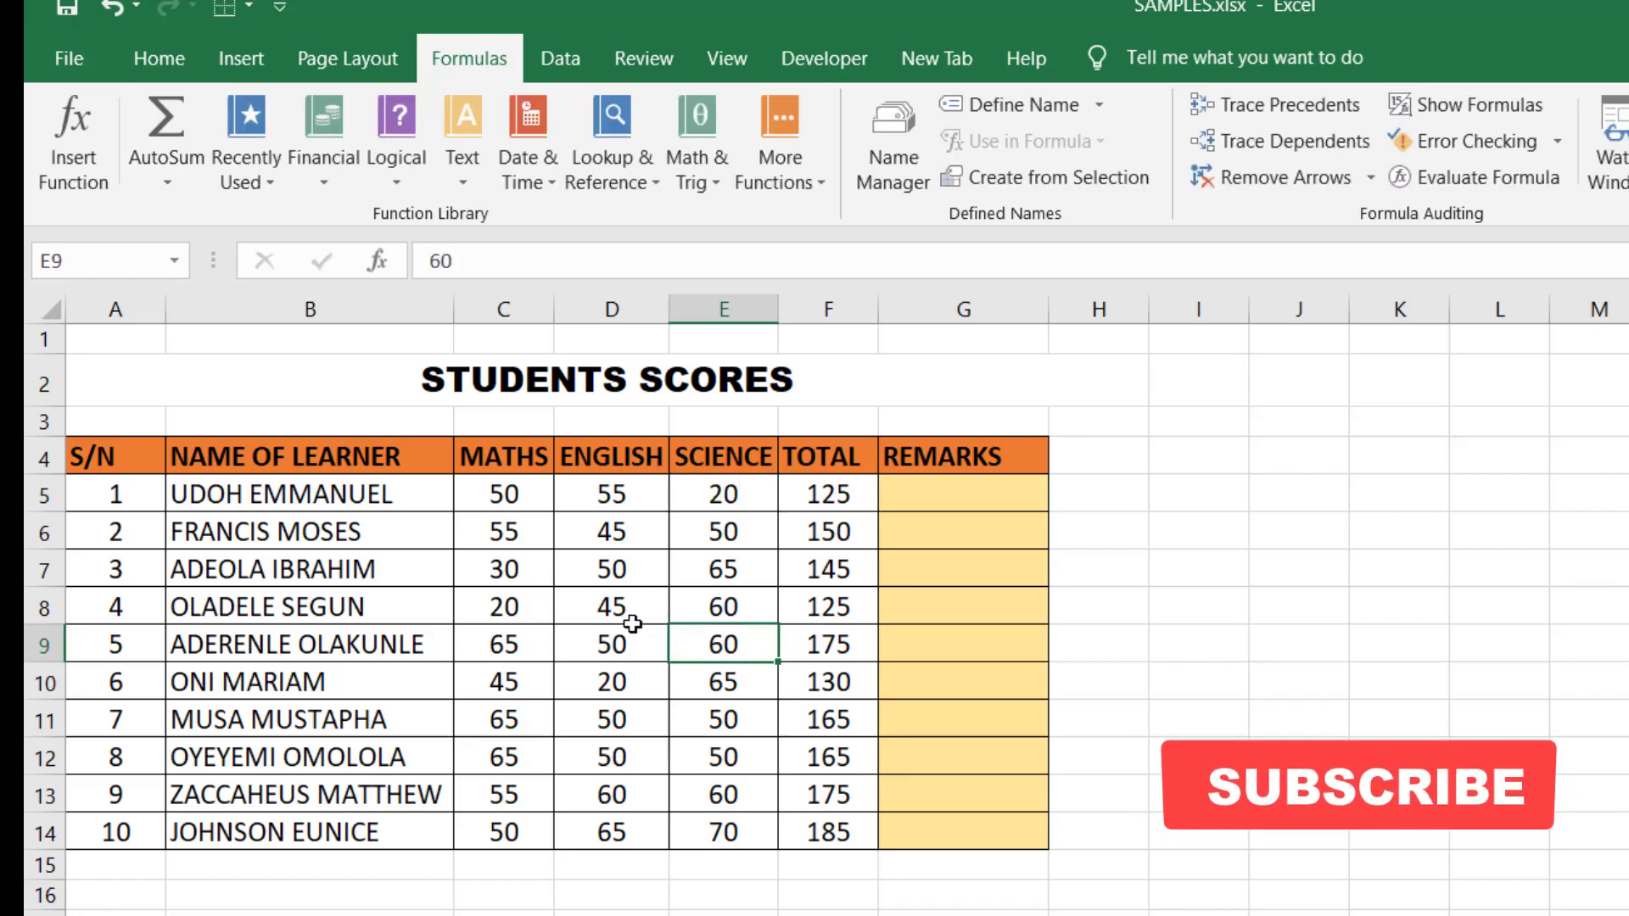
- Set the fifth learner's English score in D9 to 45 and Maths score in C9 to 40
left_click(625, 641)
type("45")
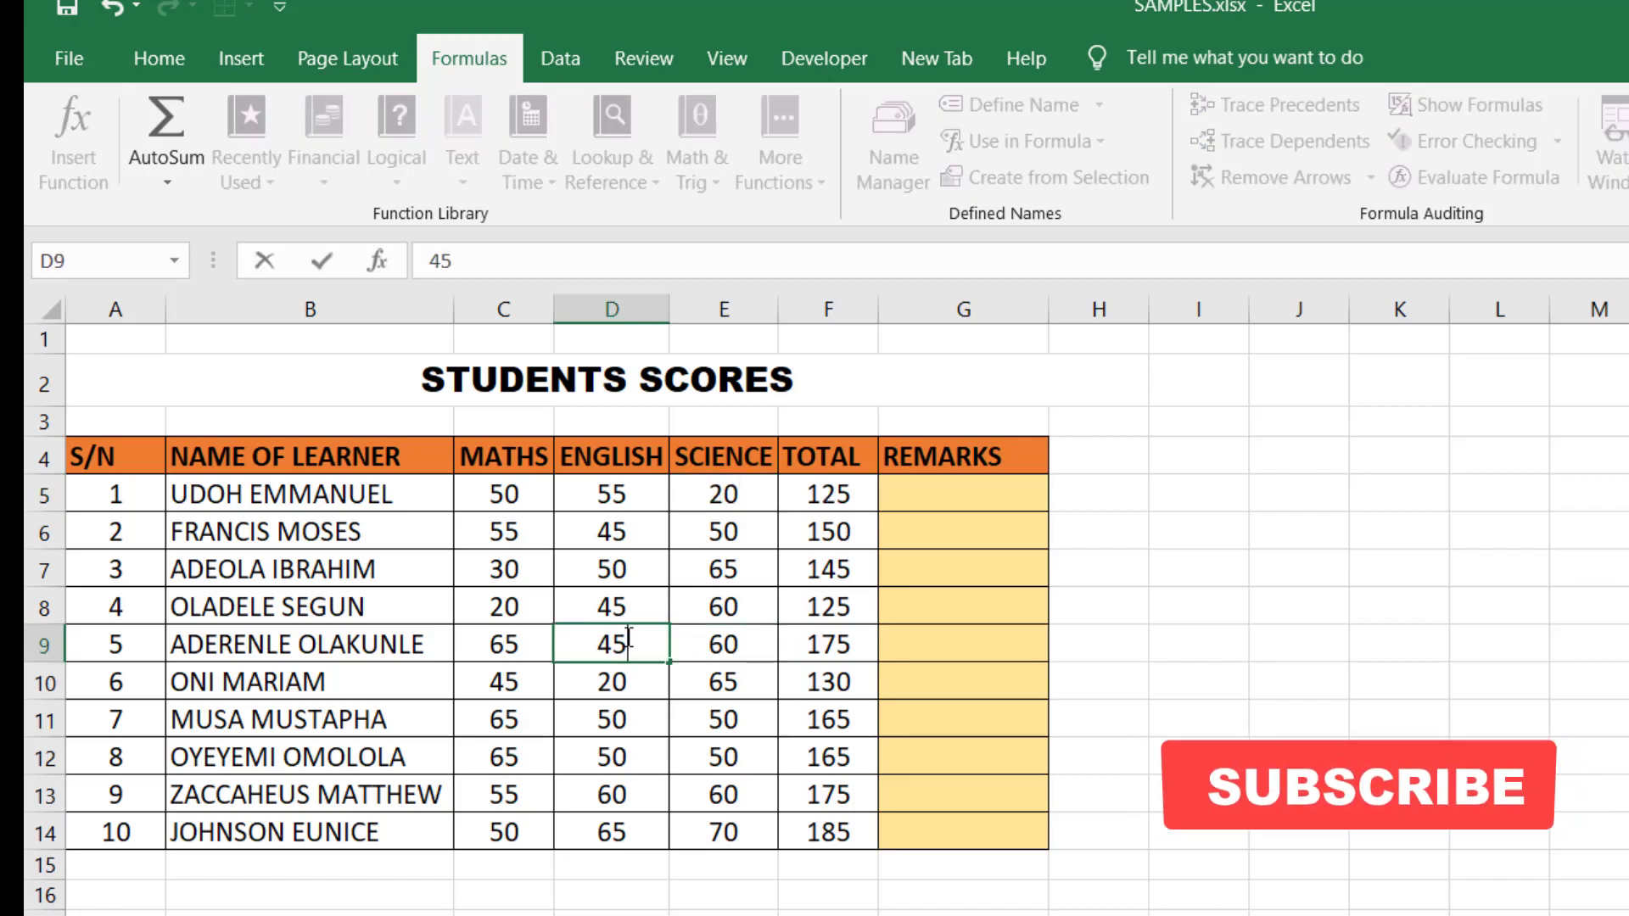
left_click(532, 648)
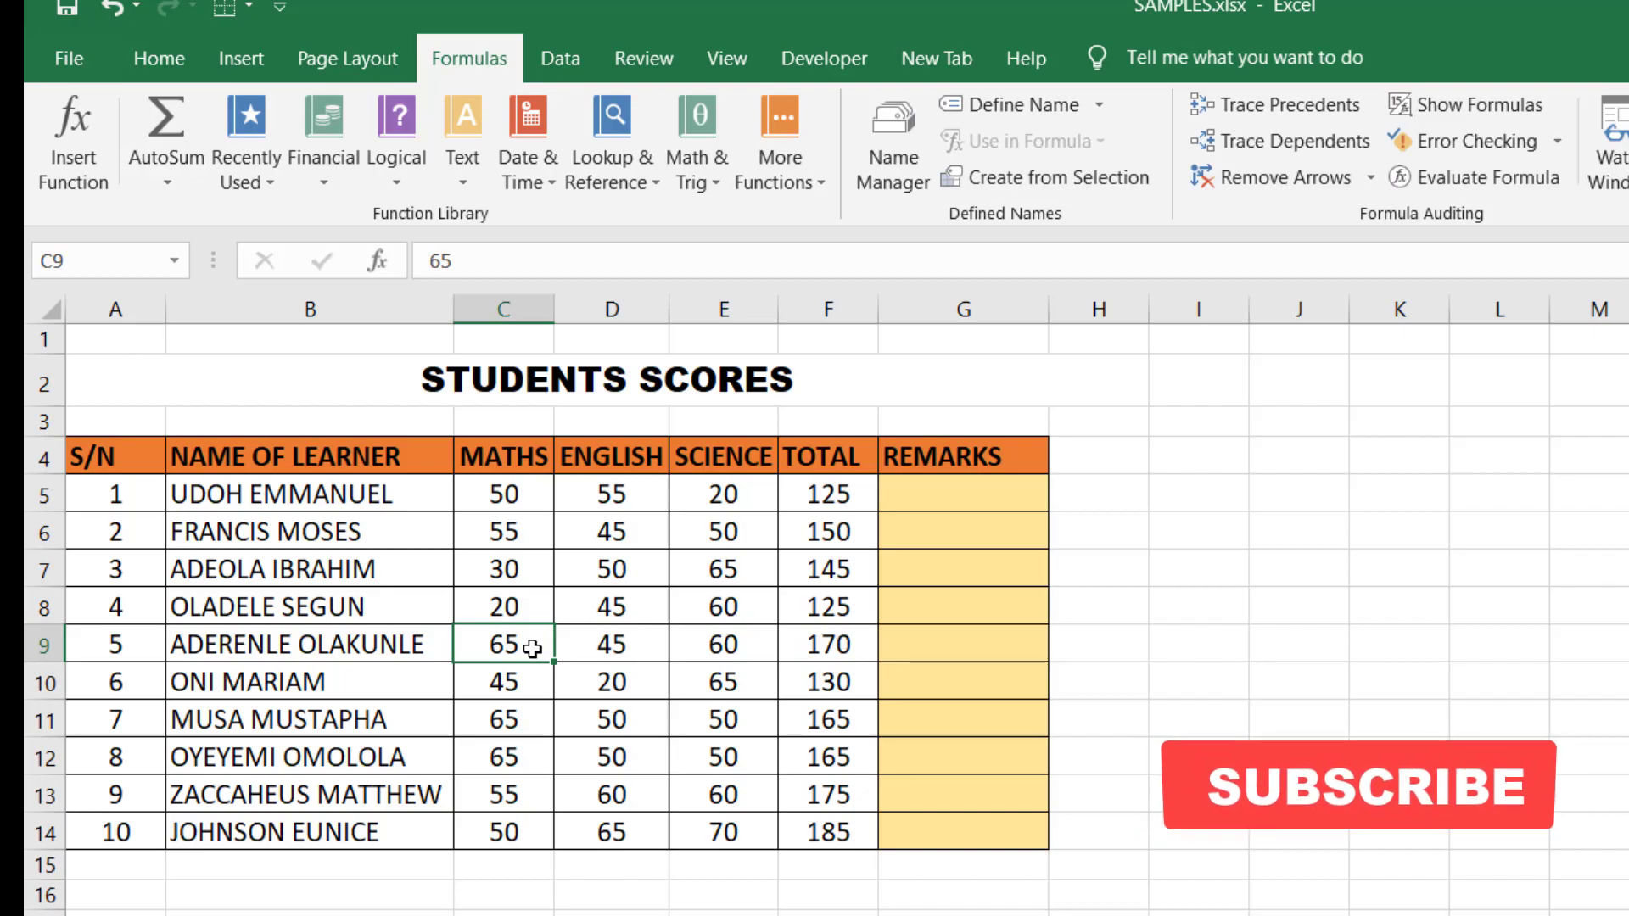
type("40")
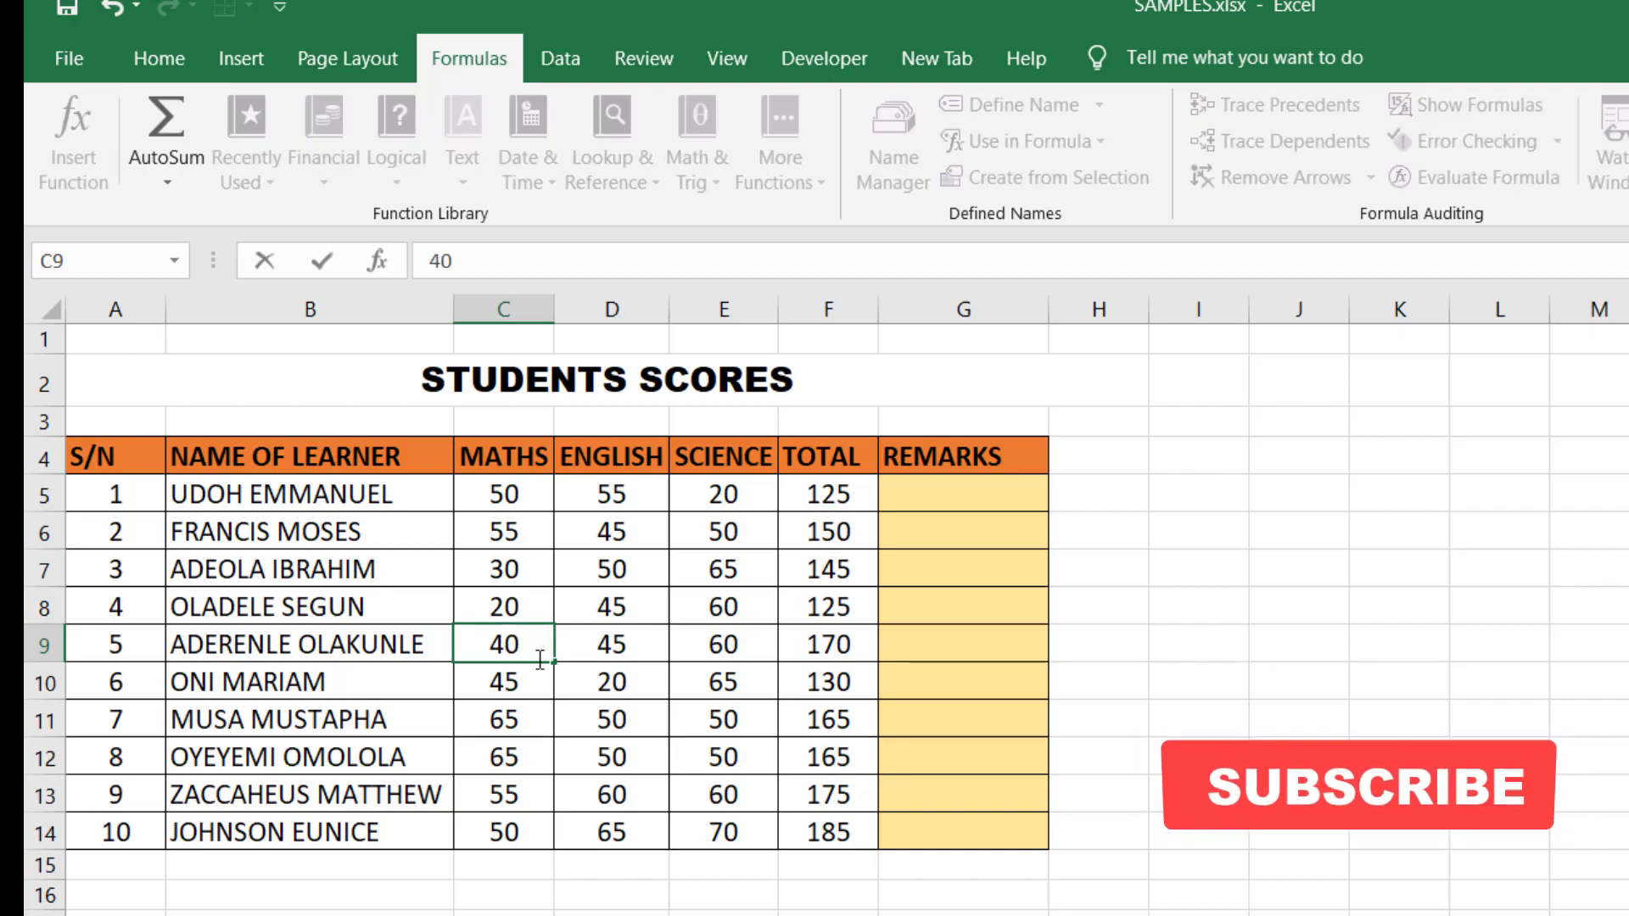
left_click(544, 695)
- Set the seventh learner's Maths score in C11 to 20
left_click(539, 715)
type("20")
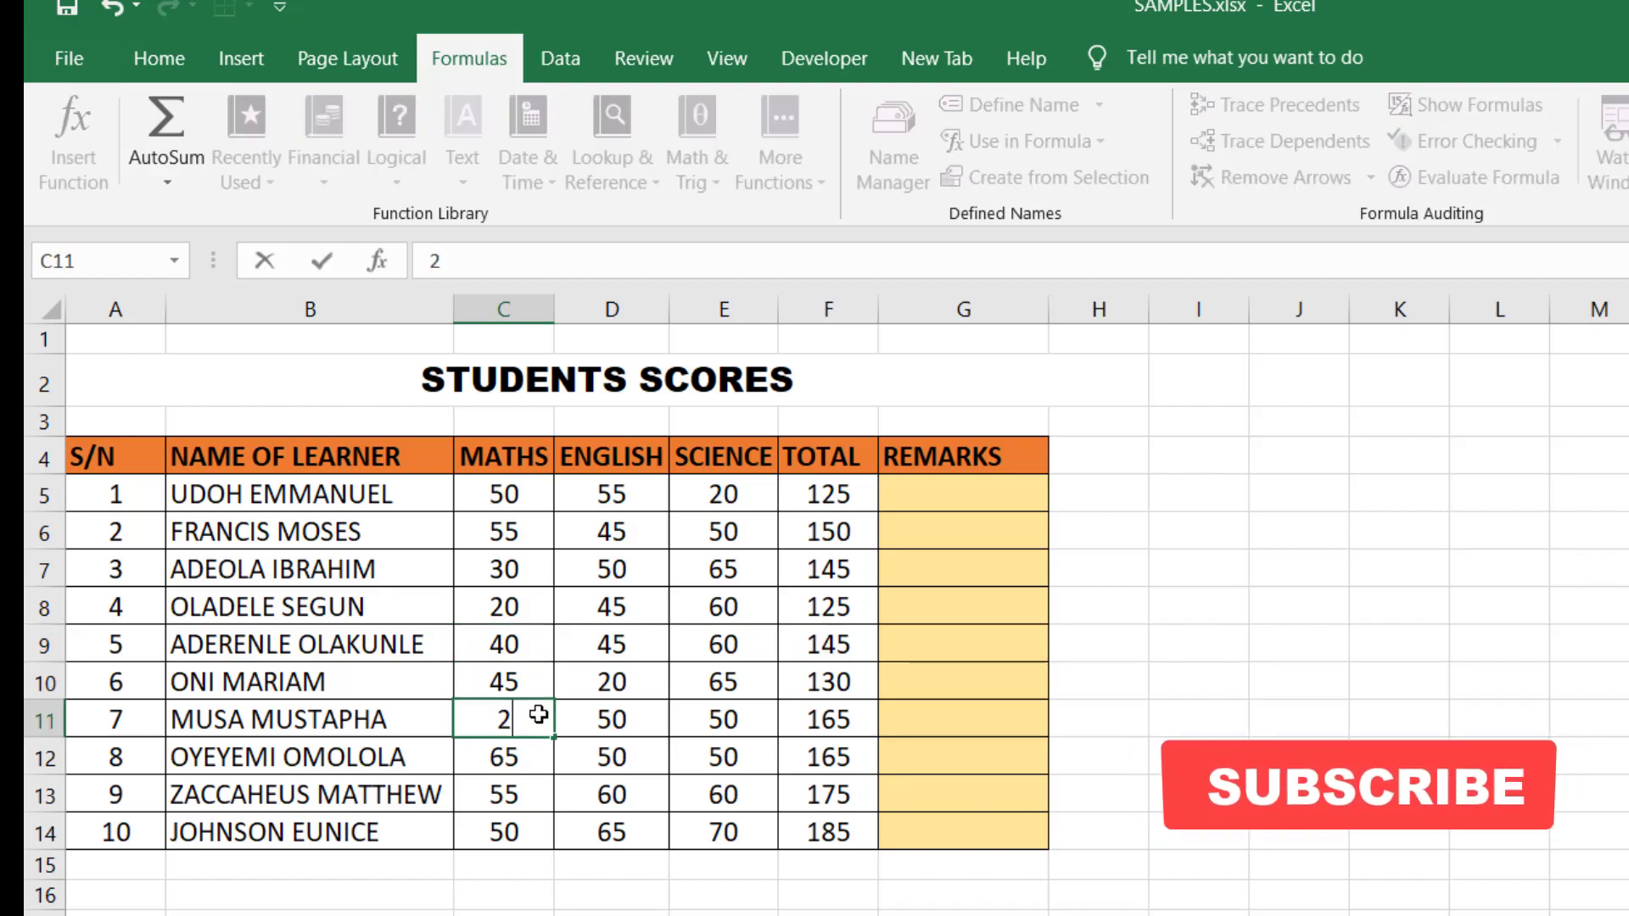
left_click(604, 865)
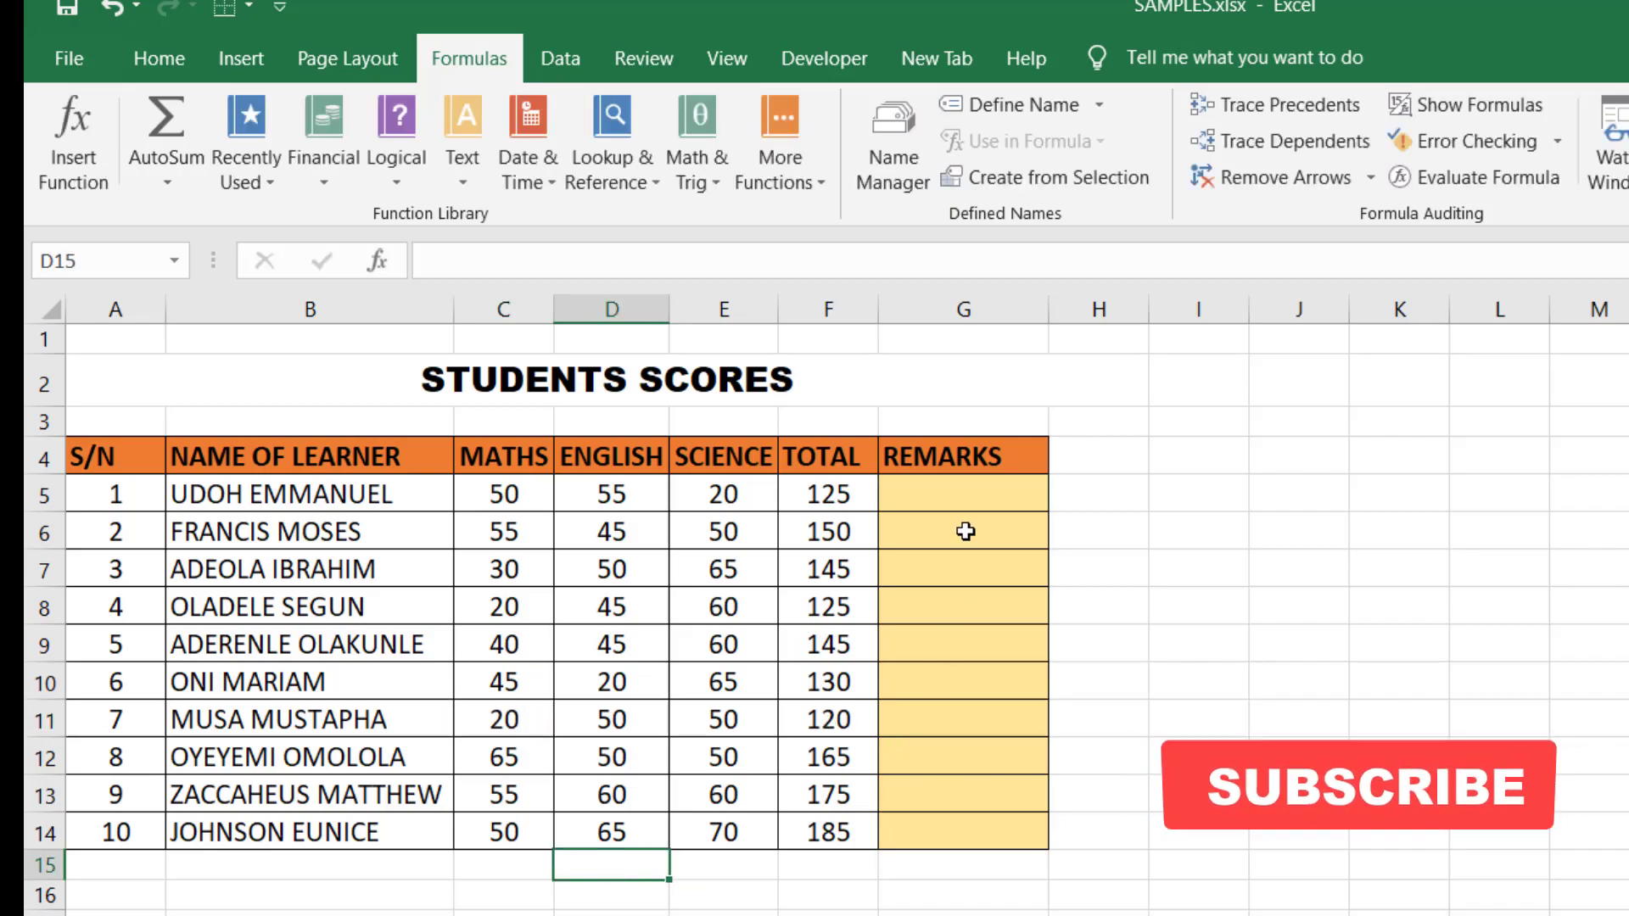
- Start an IF formula in REMARKS cell G5 with the logical test f5>149
left_click(954, 500)
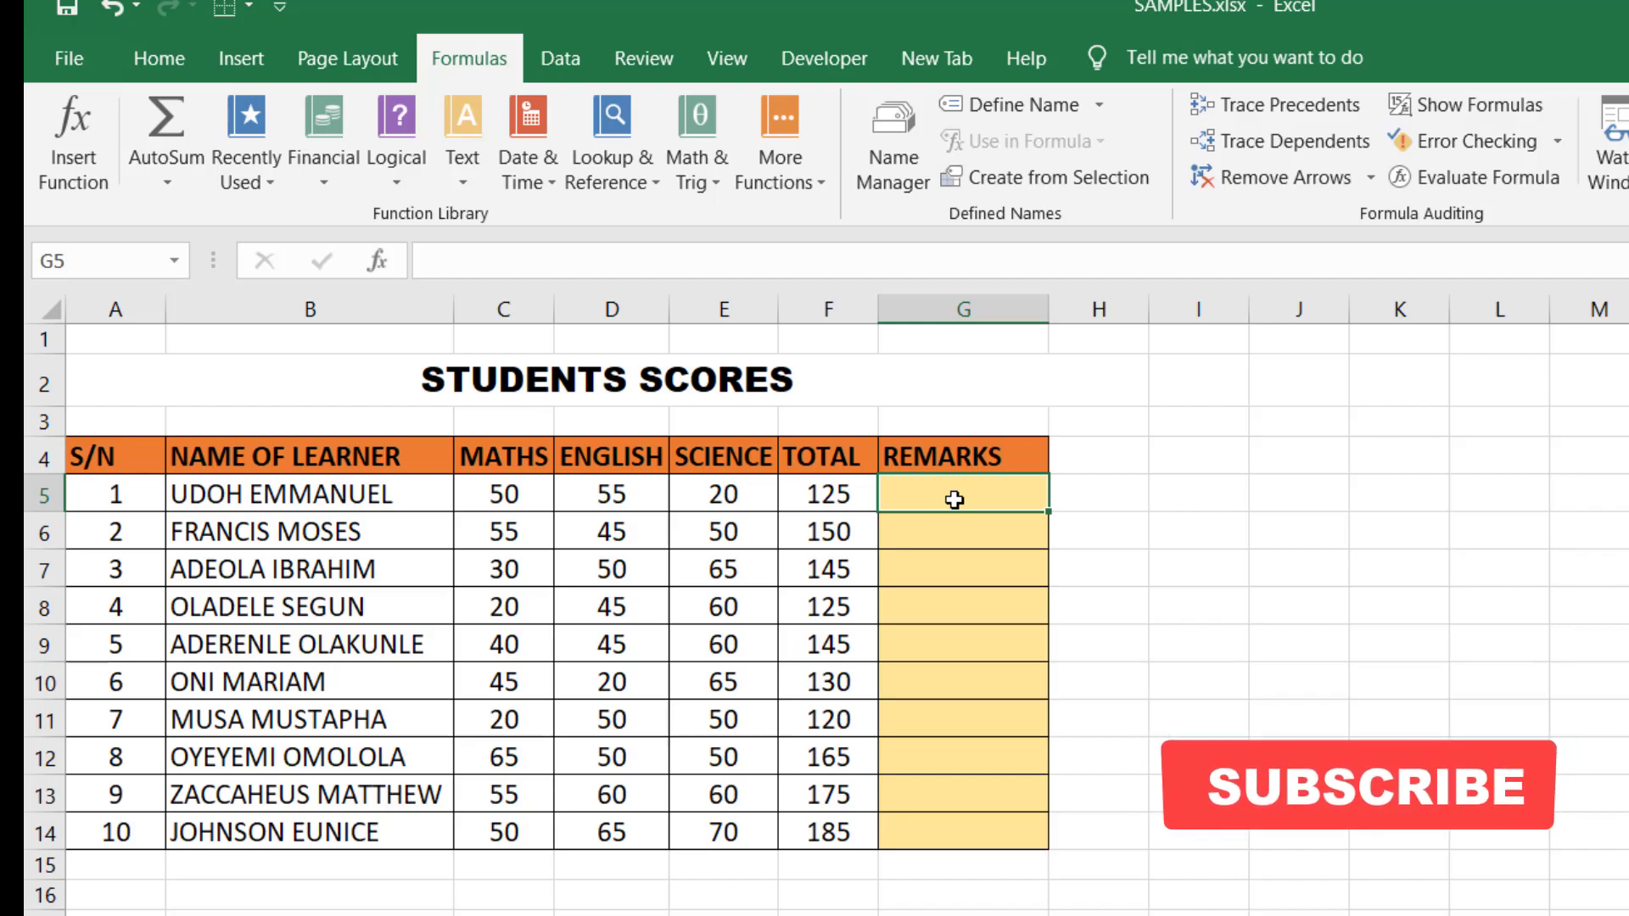
type("=")
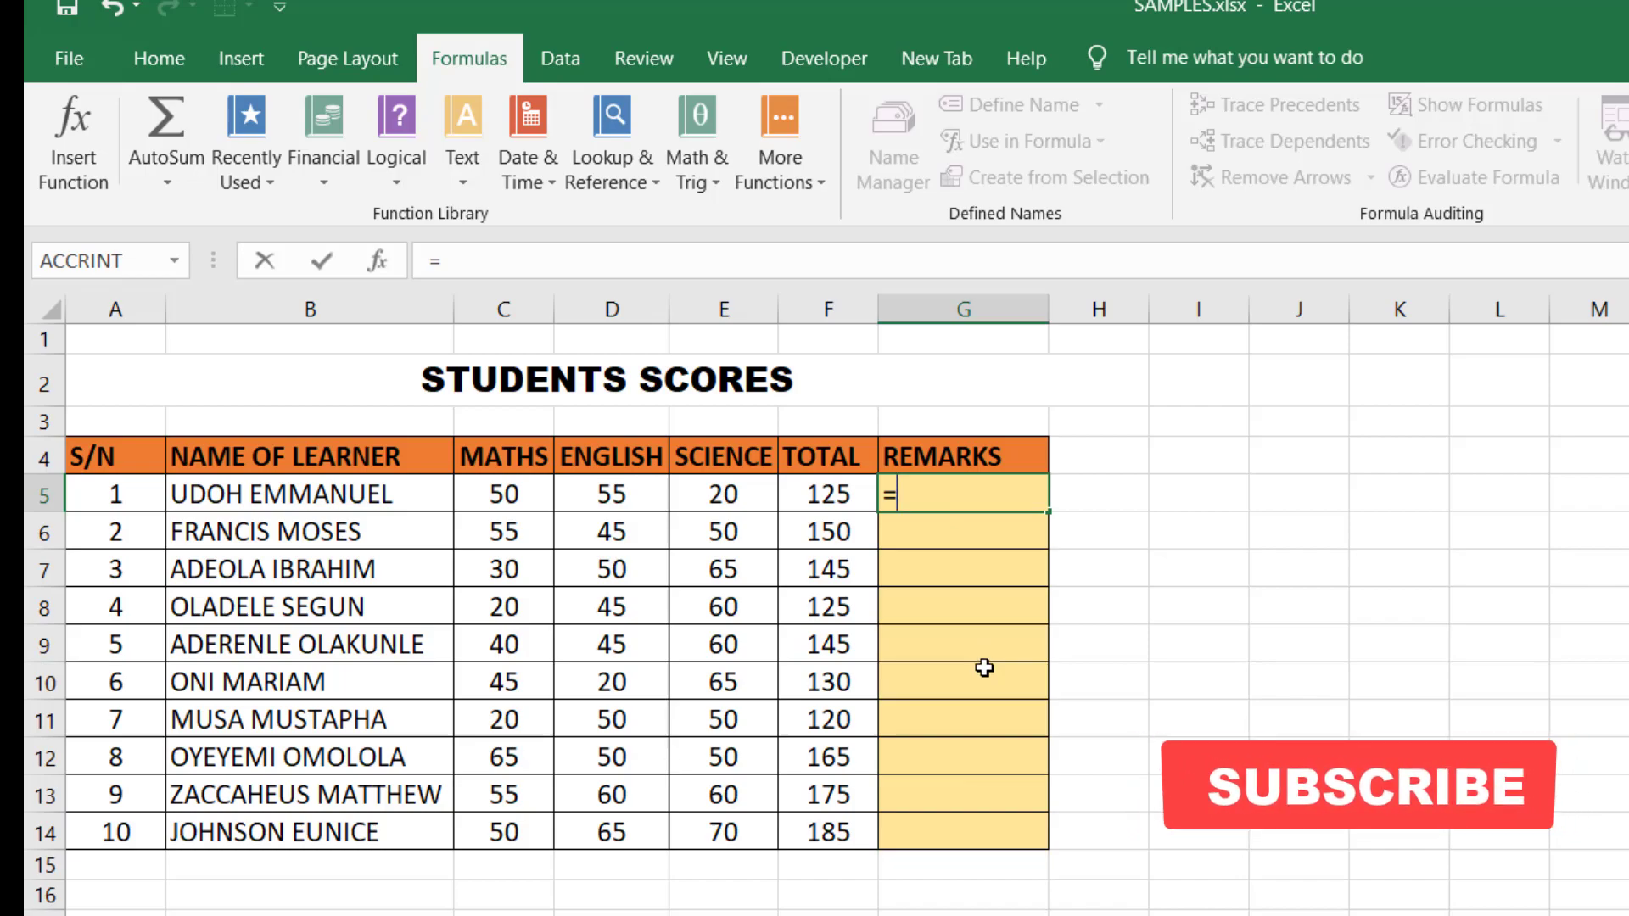
type("IF")
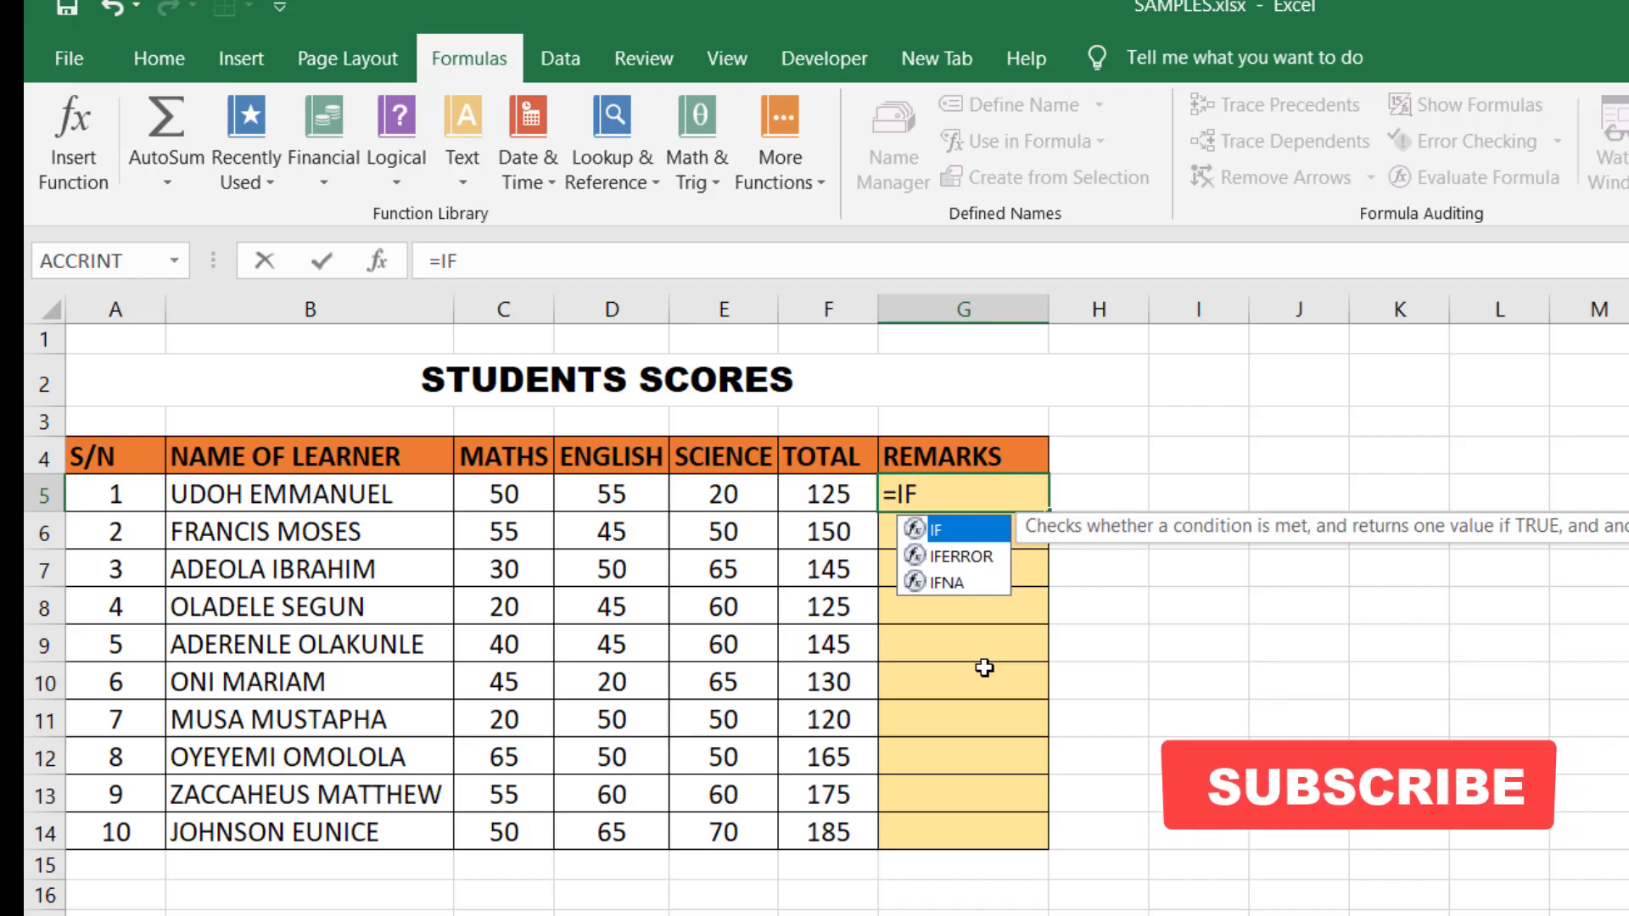
key("BackSpace")
key("BackSpace")
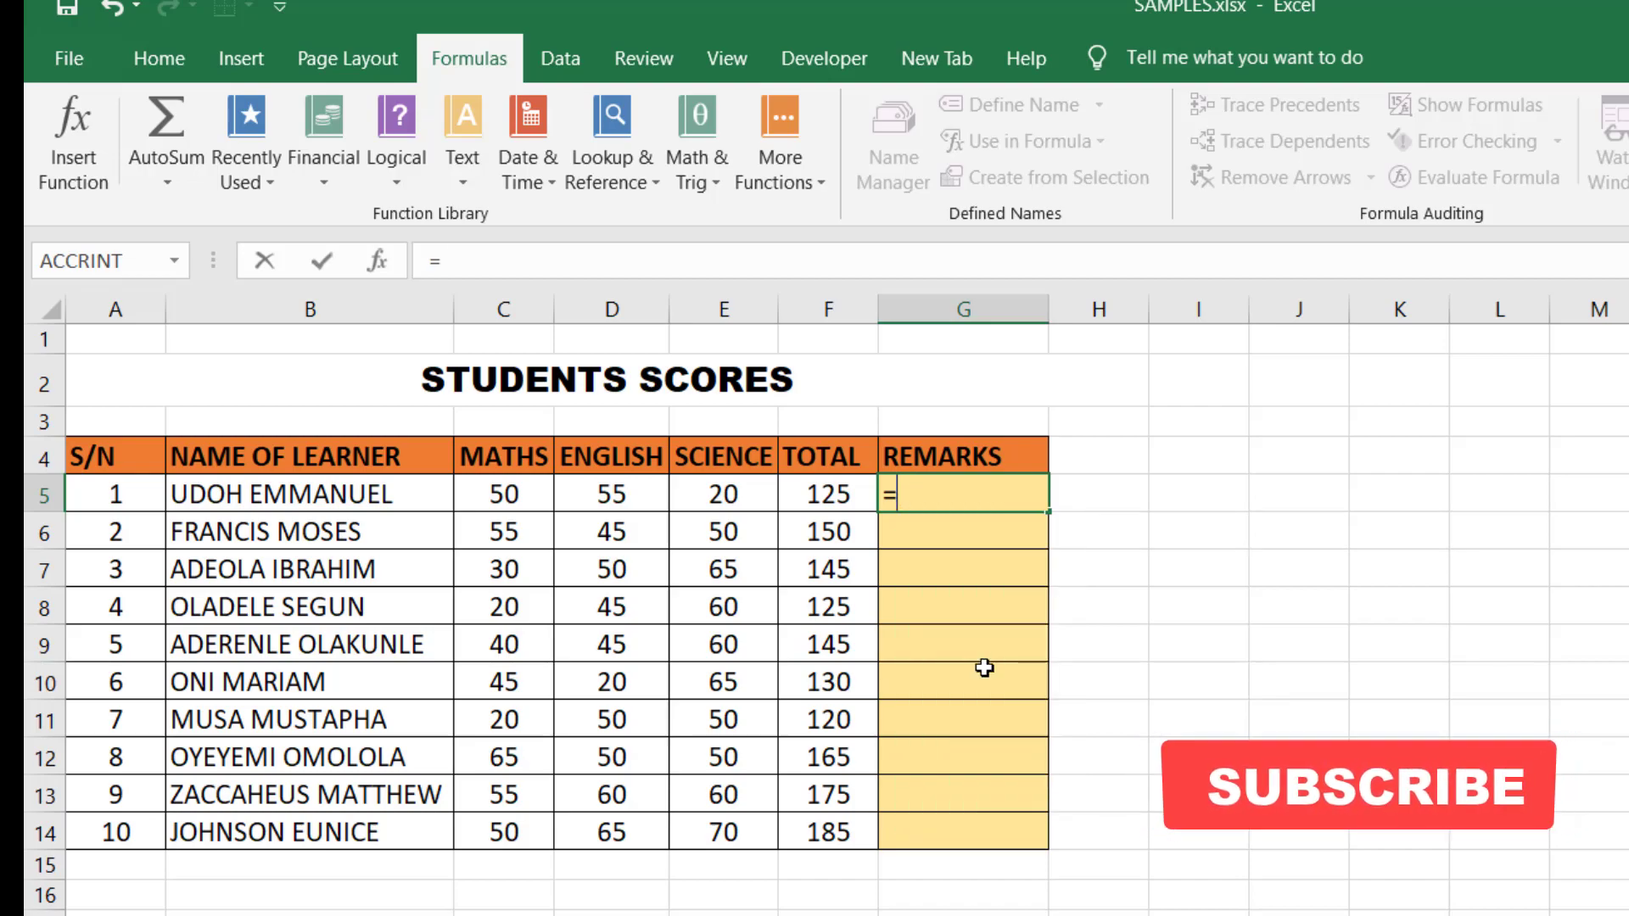
type("if")
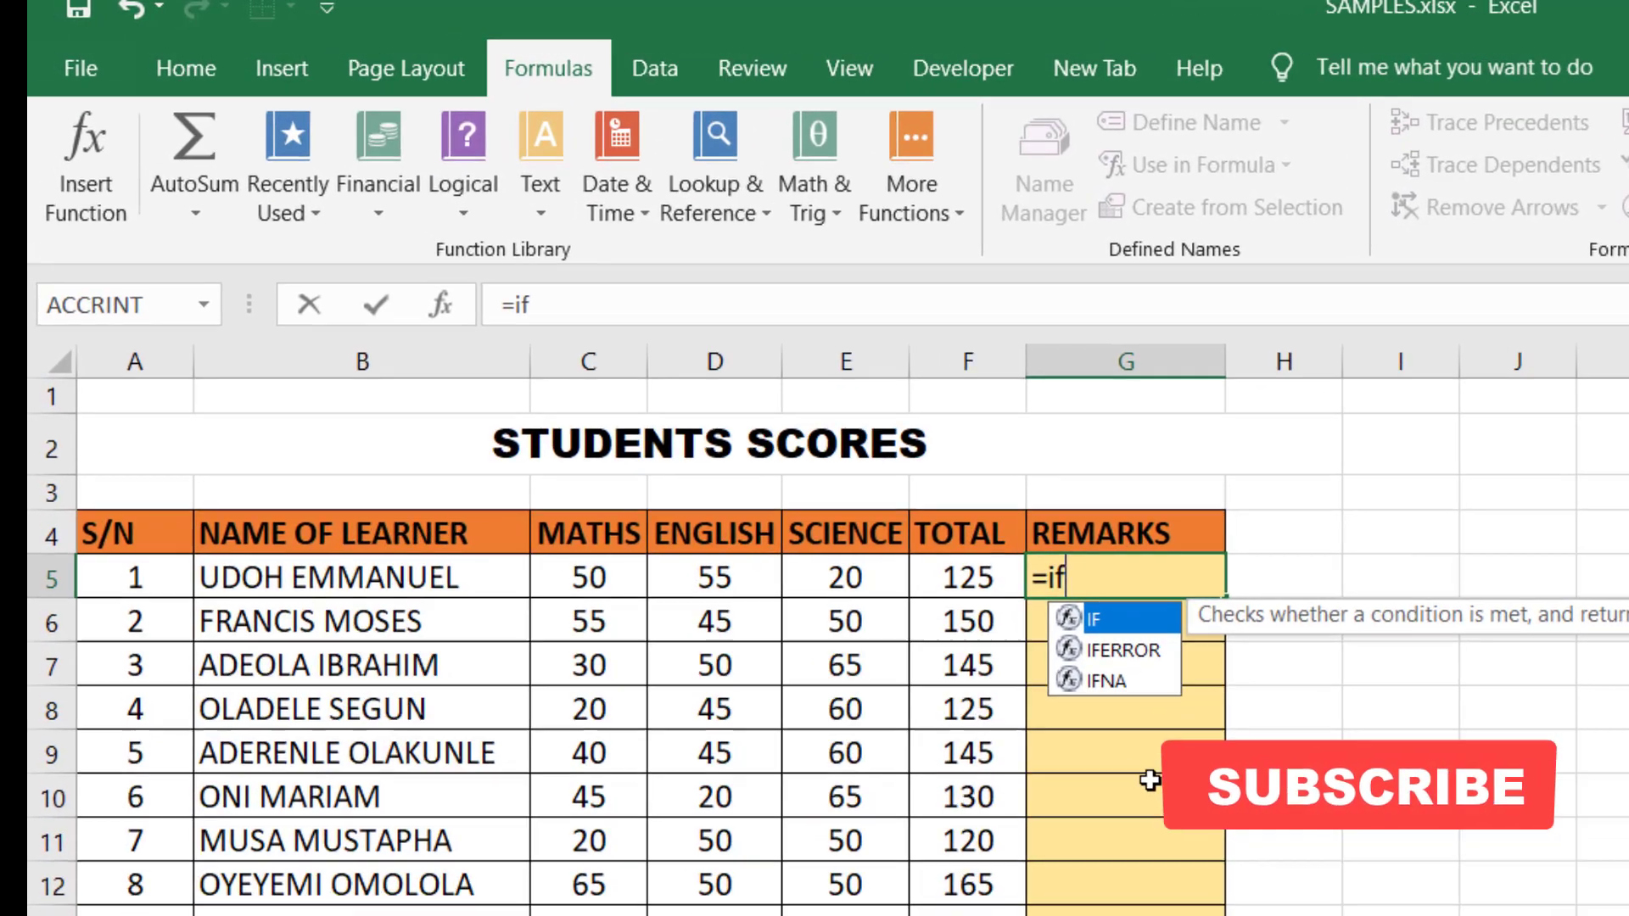
type("(")
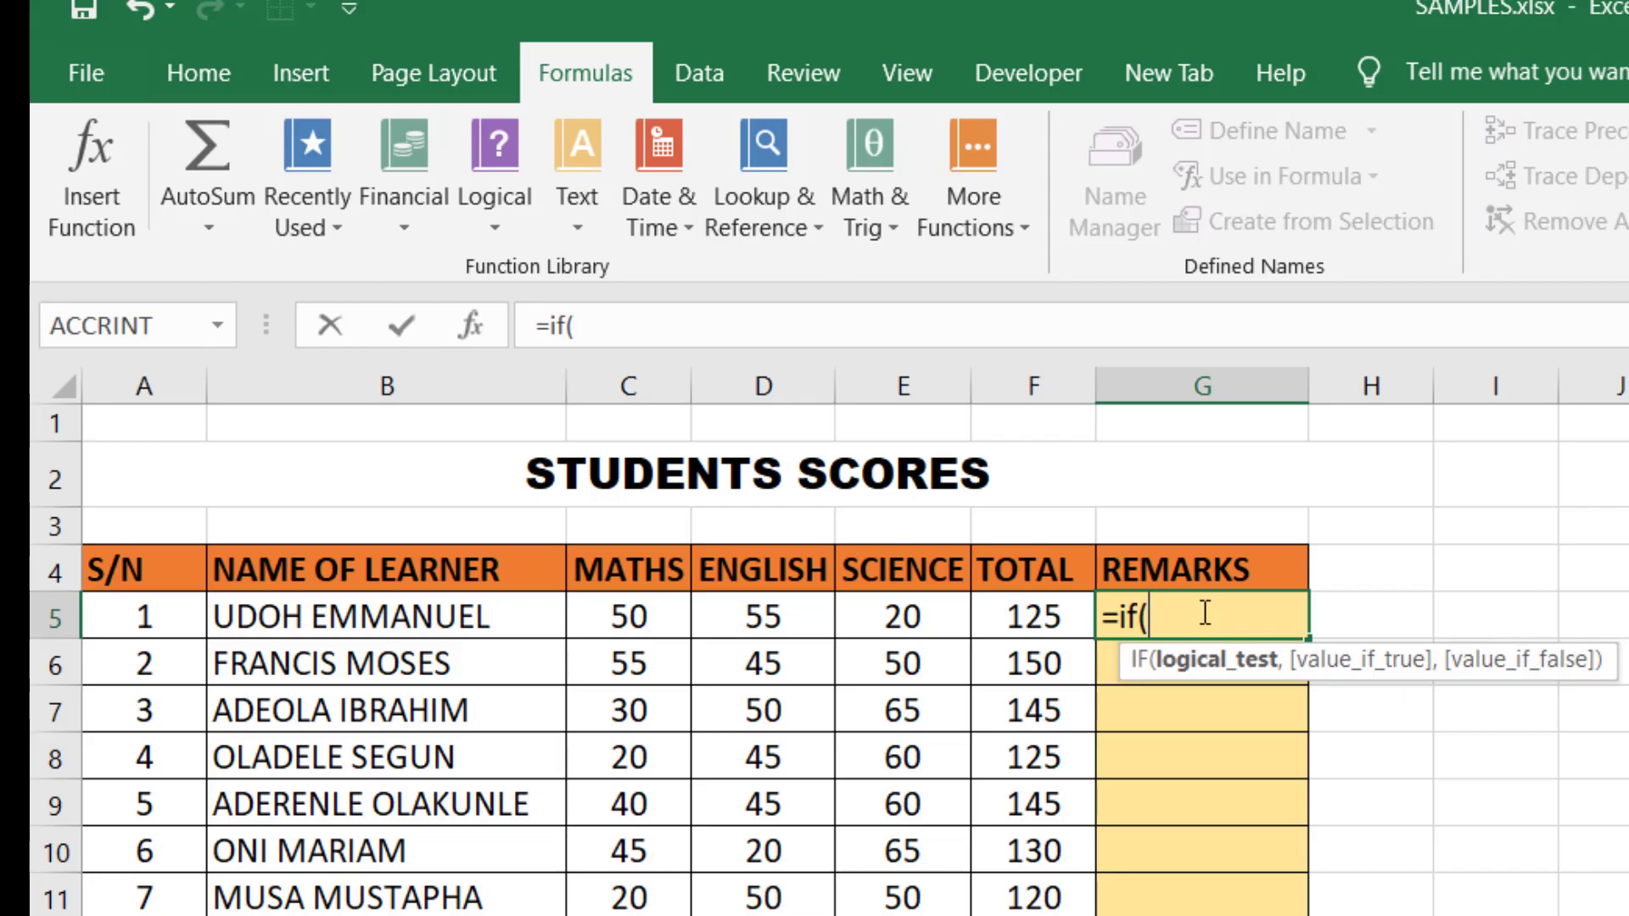
type("f5")
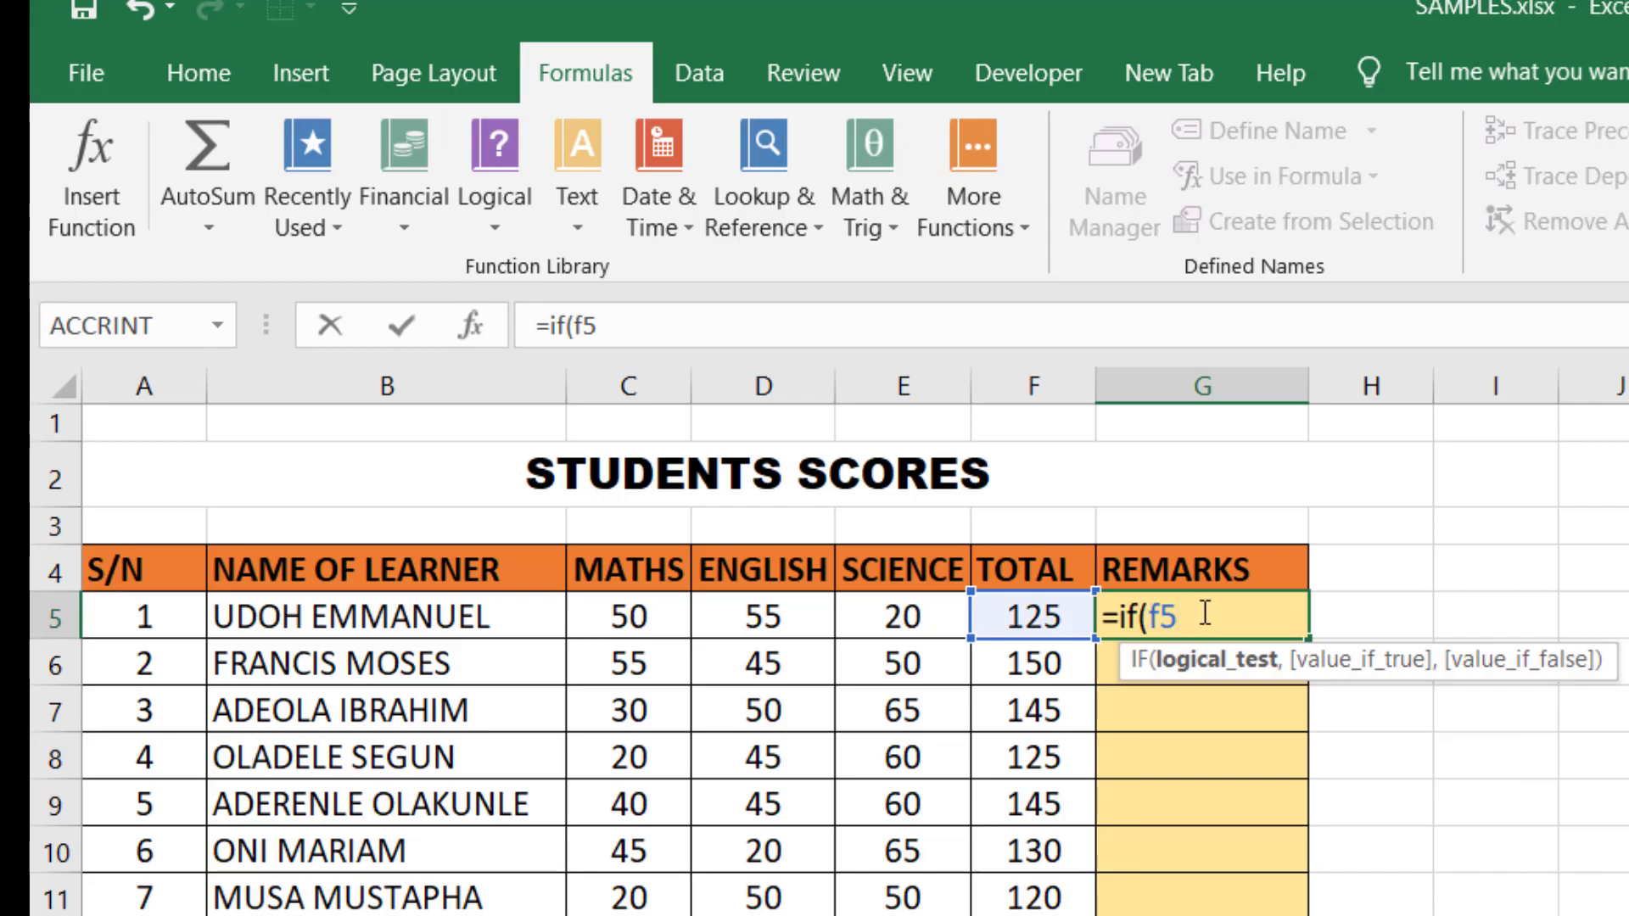
type(">")
type("149")
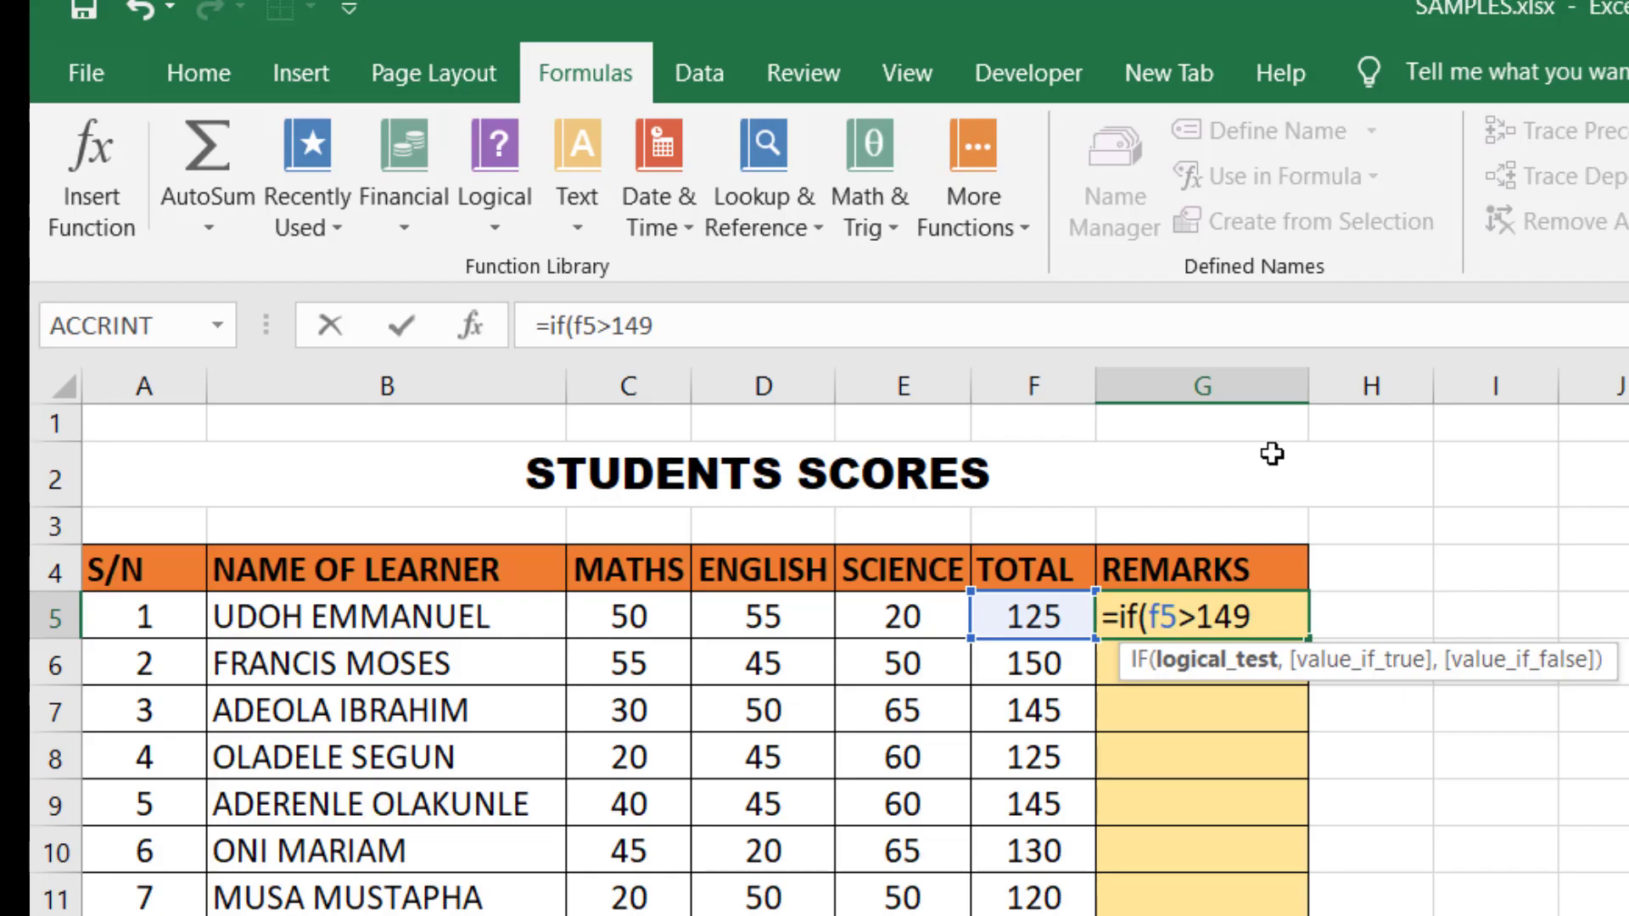
type(",")
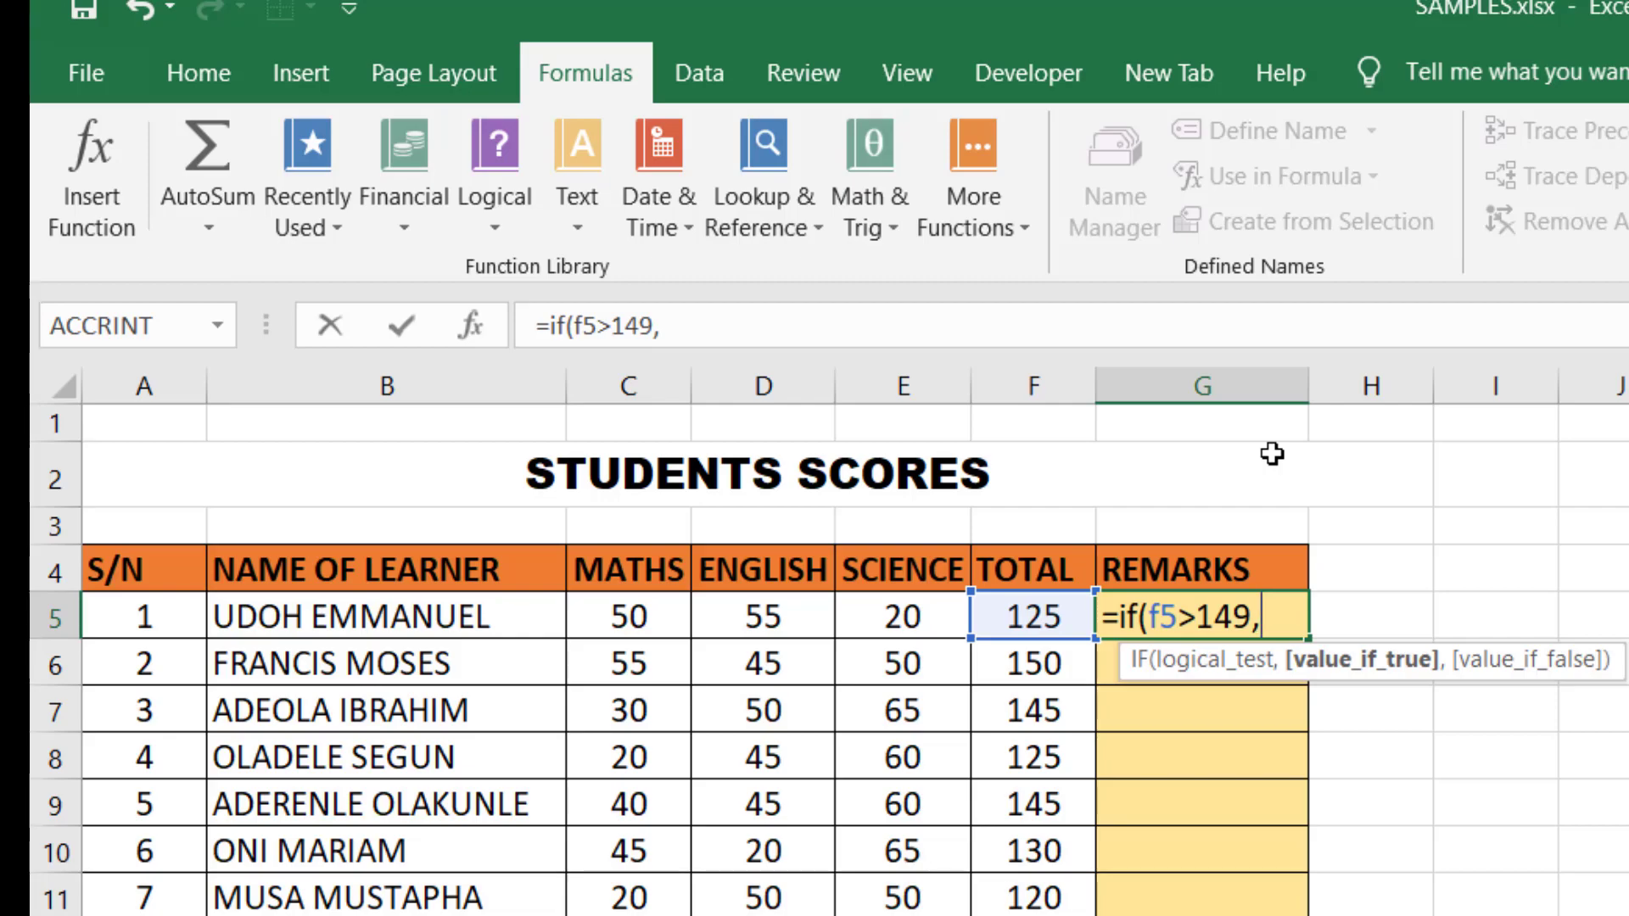
- Add "Passed" as the value-if-true argument of the IF formula in G5
type("\"Passes")
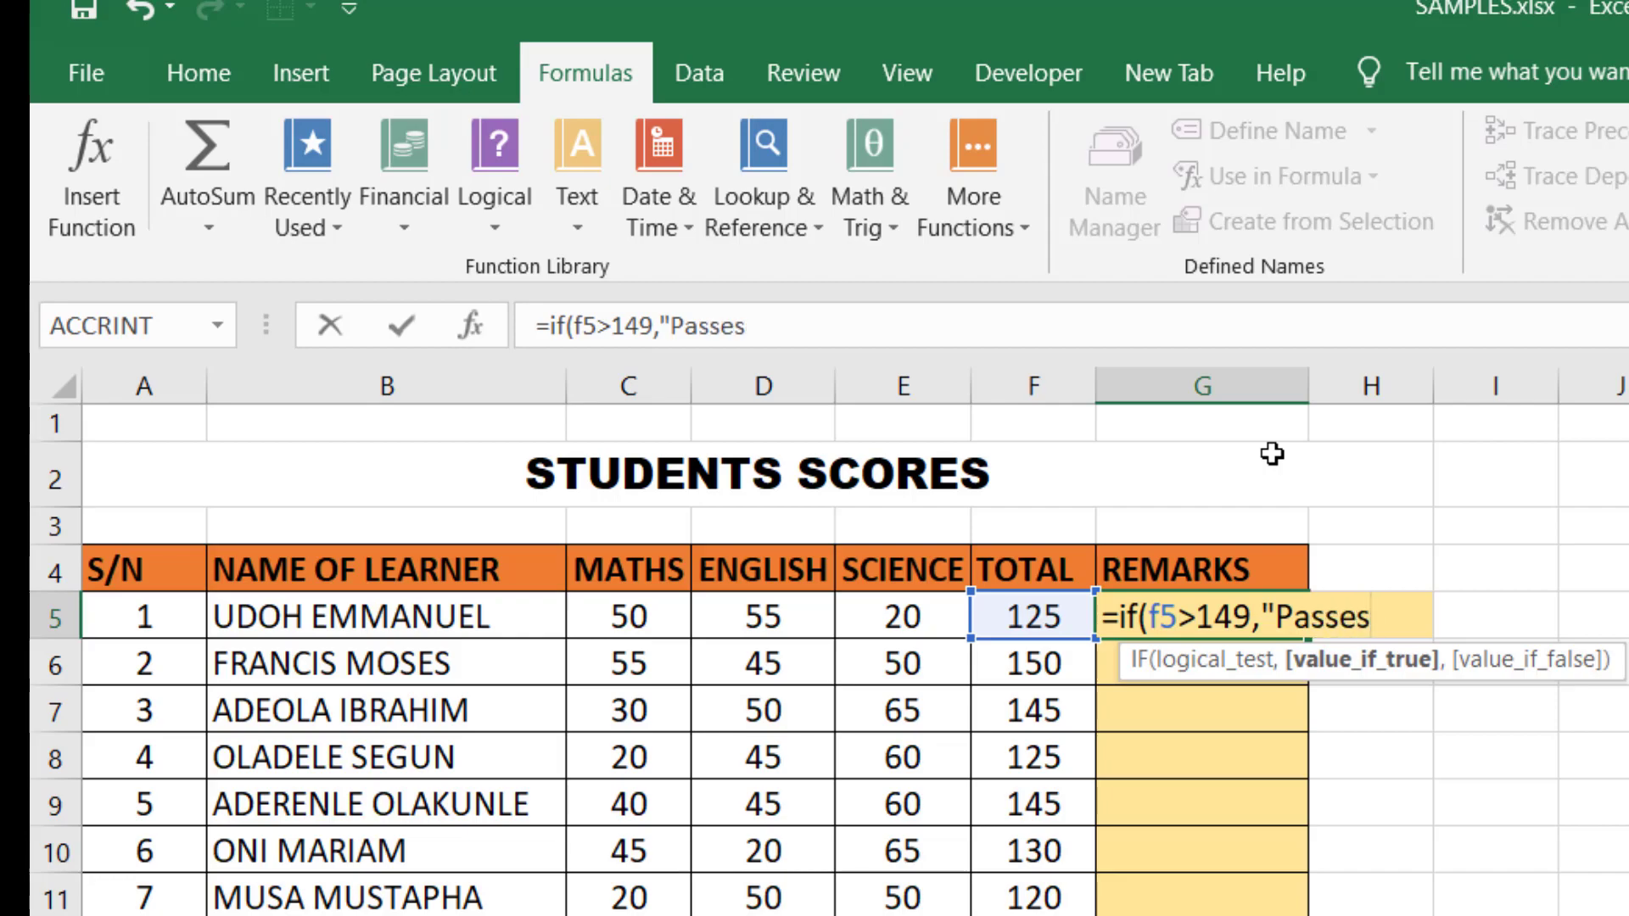
key("BackSpace")
type("d")
type("\"")
type(".")
type(",")
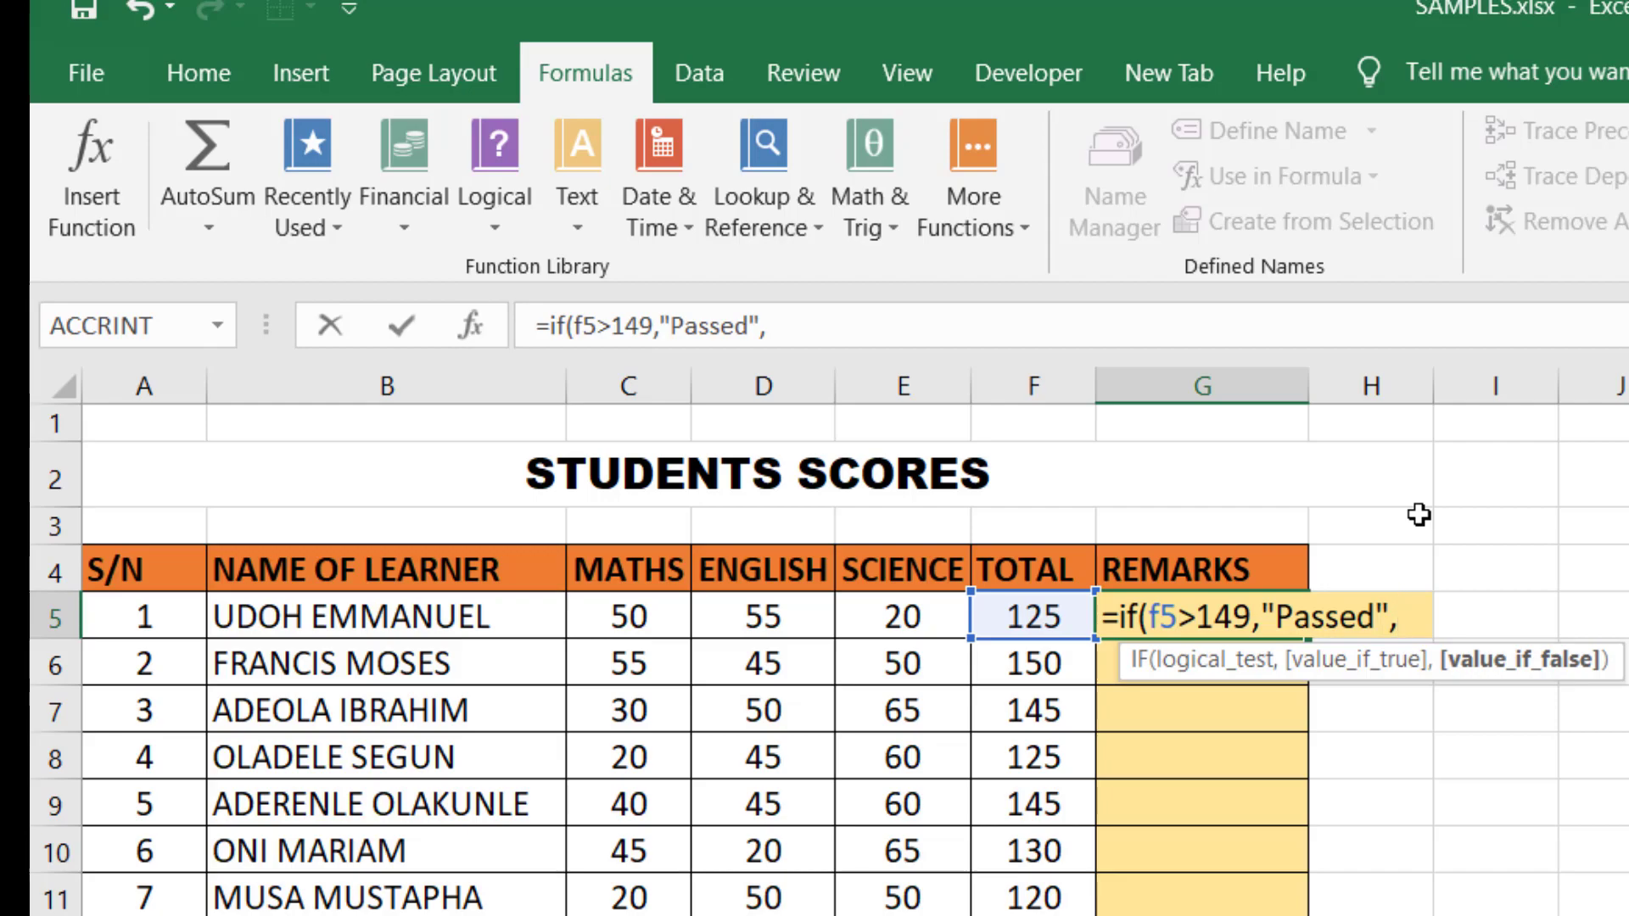
- Add "Failed" as the value-if-false argument and complete the IF formula in G5
type("\"Faile")
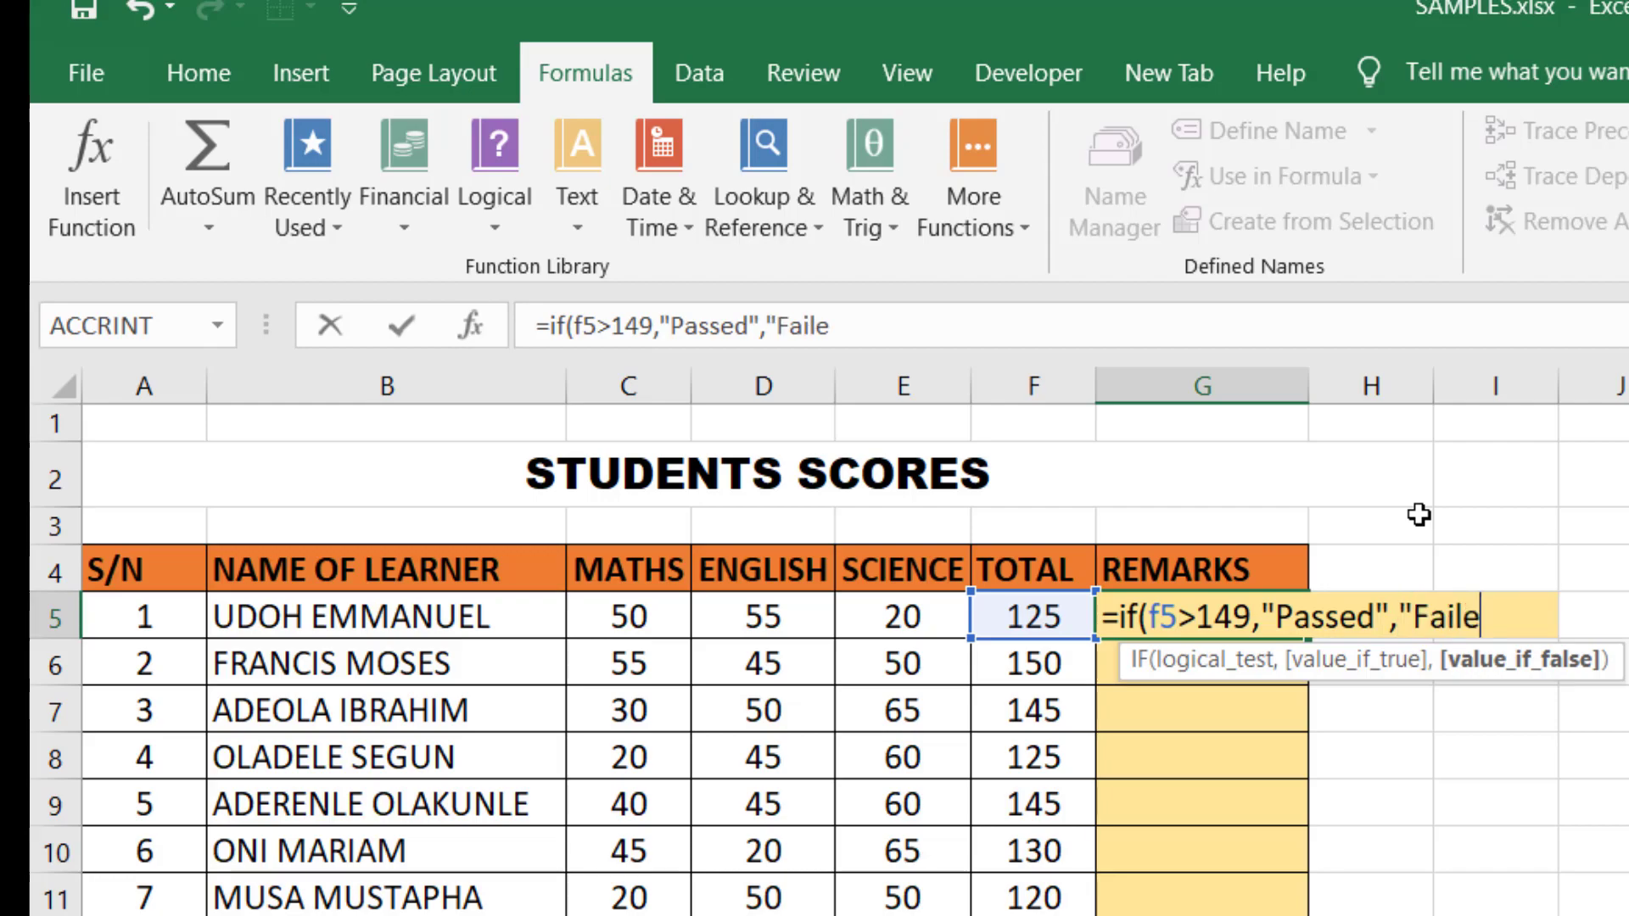
type("d\"")
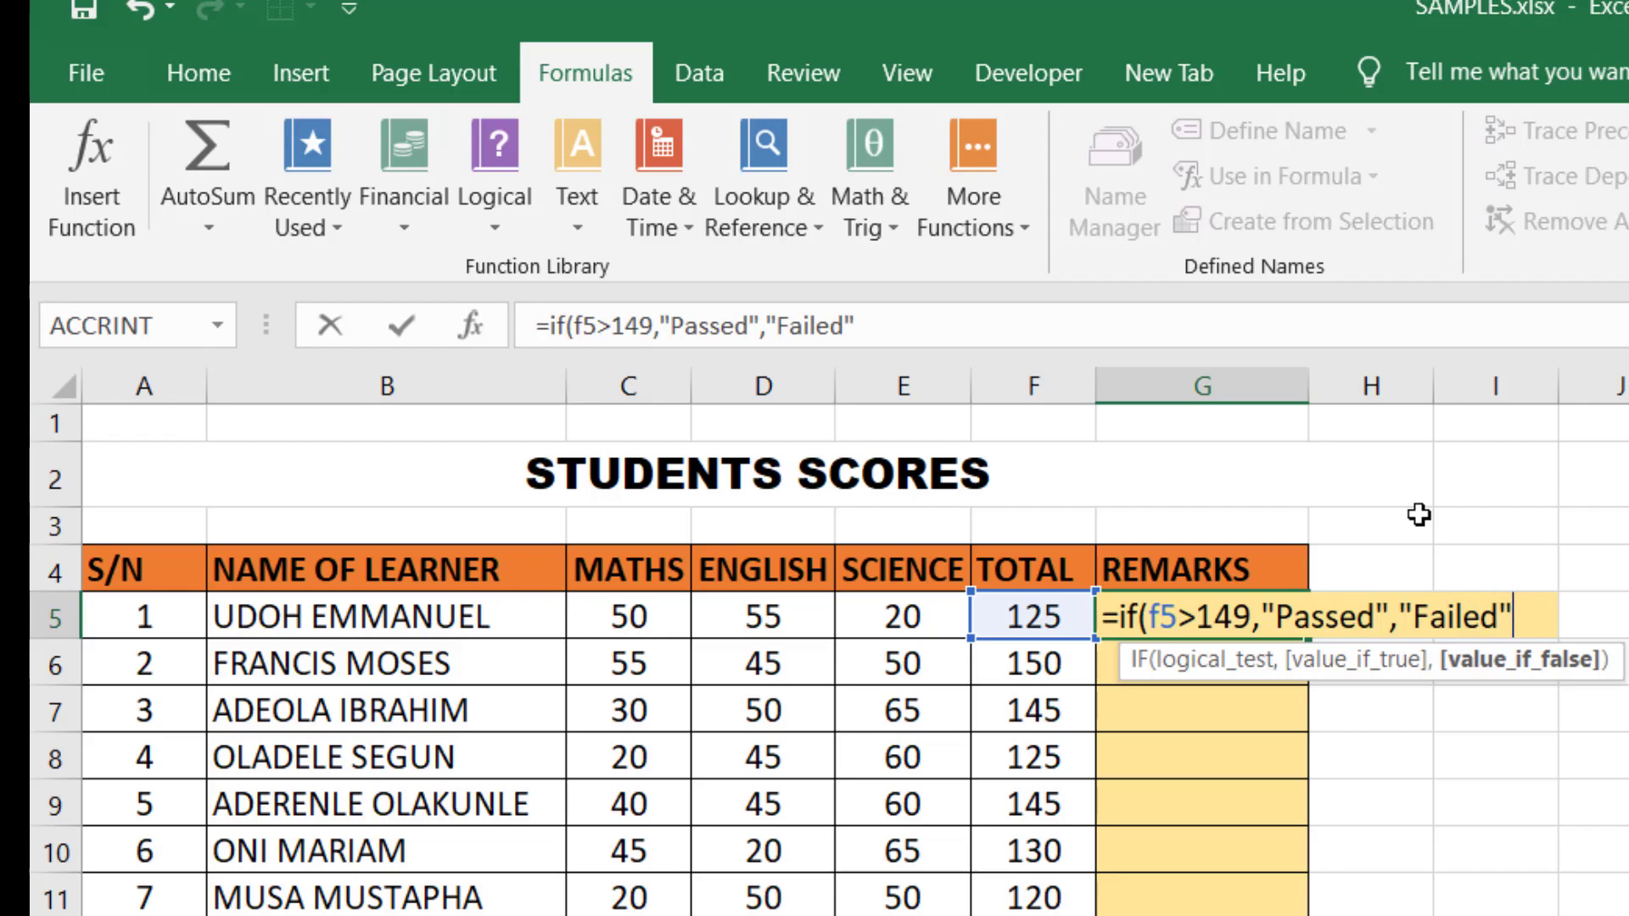
type(")")
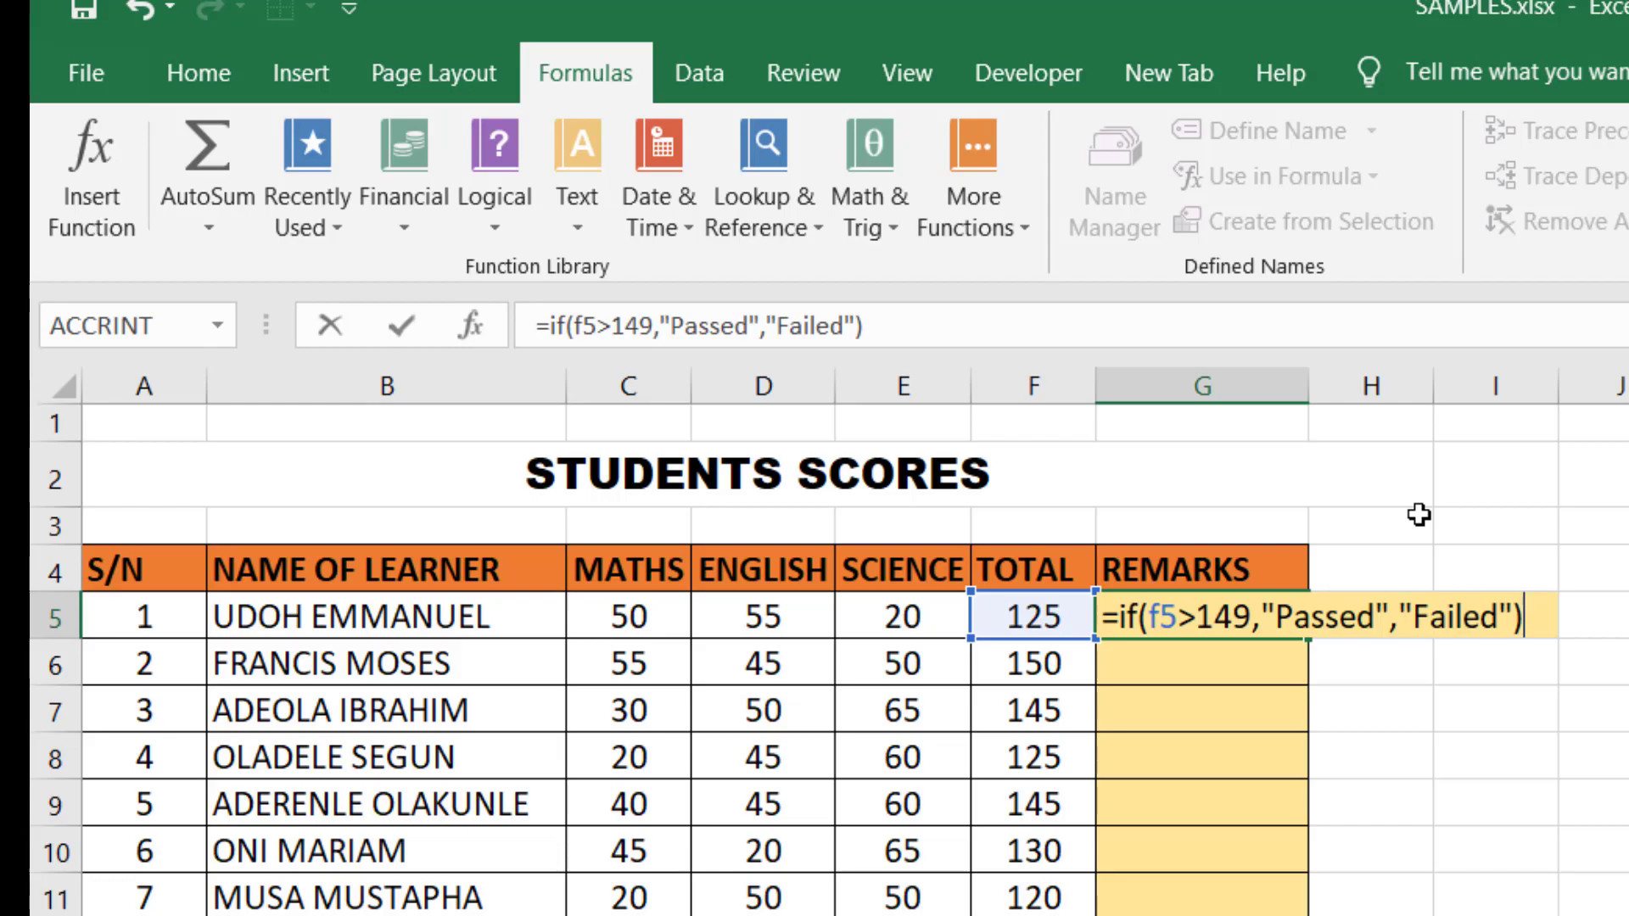
key("Return")
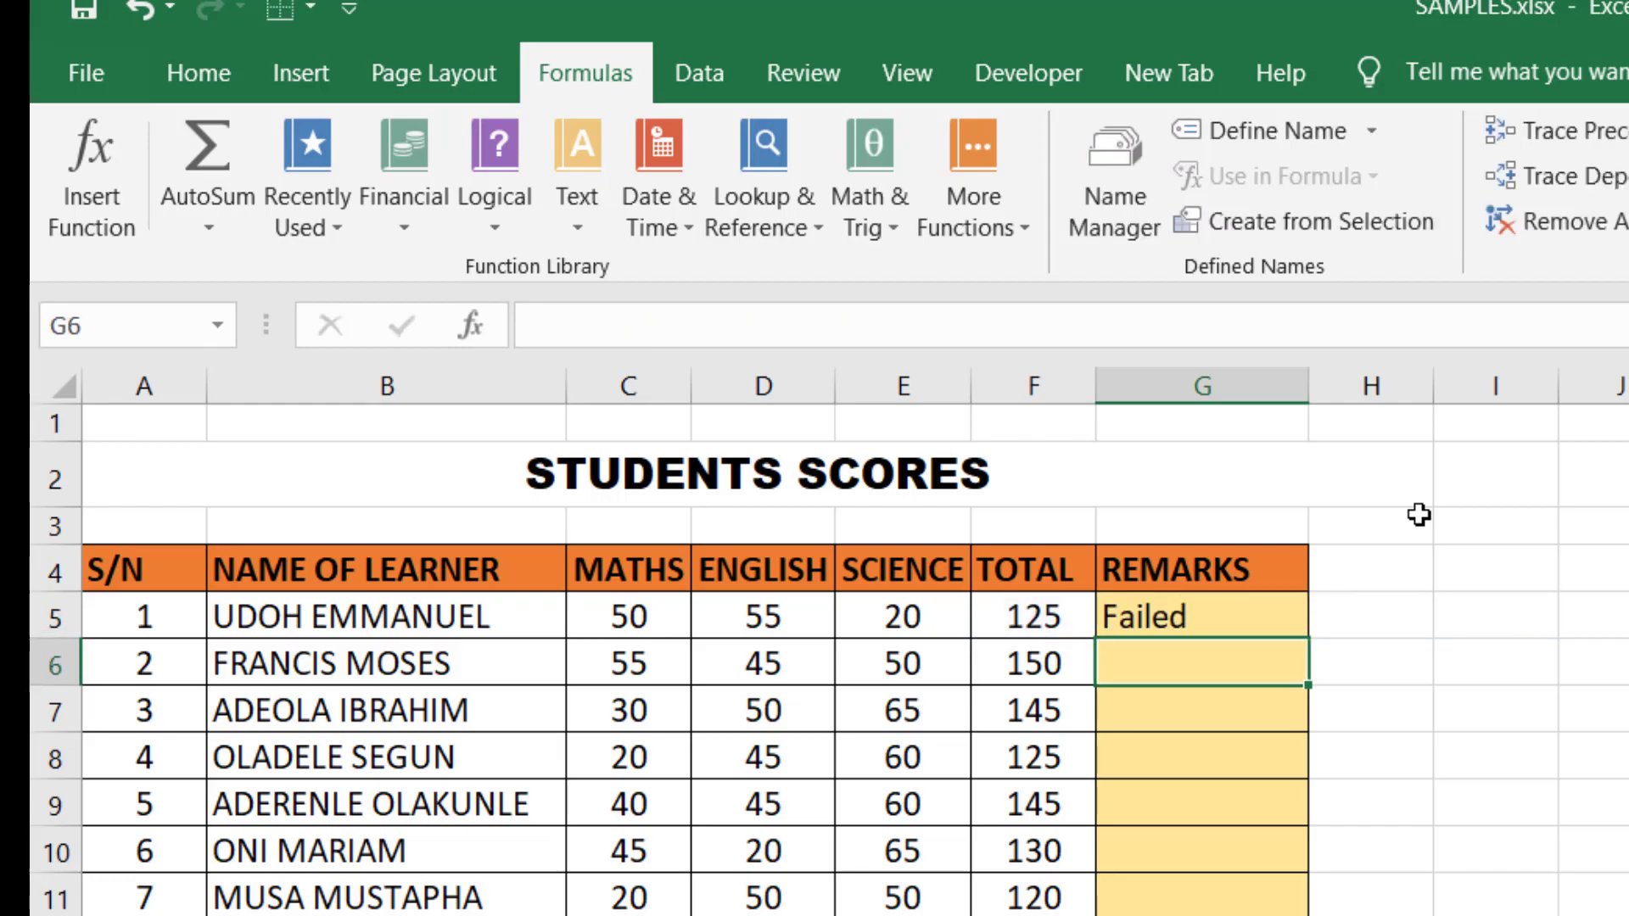
- Compare the remark formula in G5 with the first learner's total in F5
left_click(1219, 614)
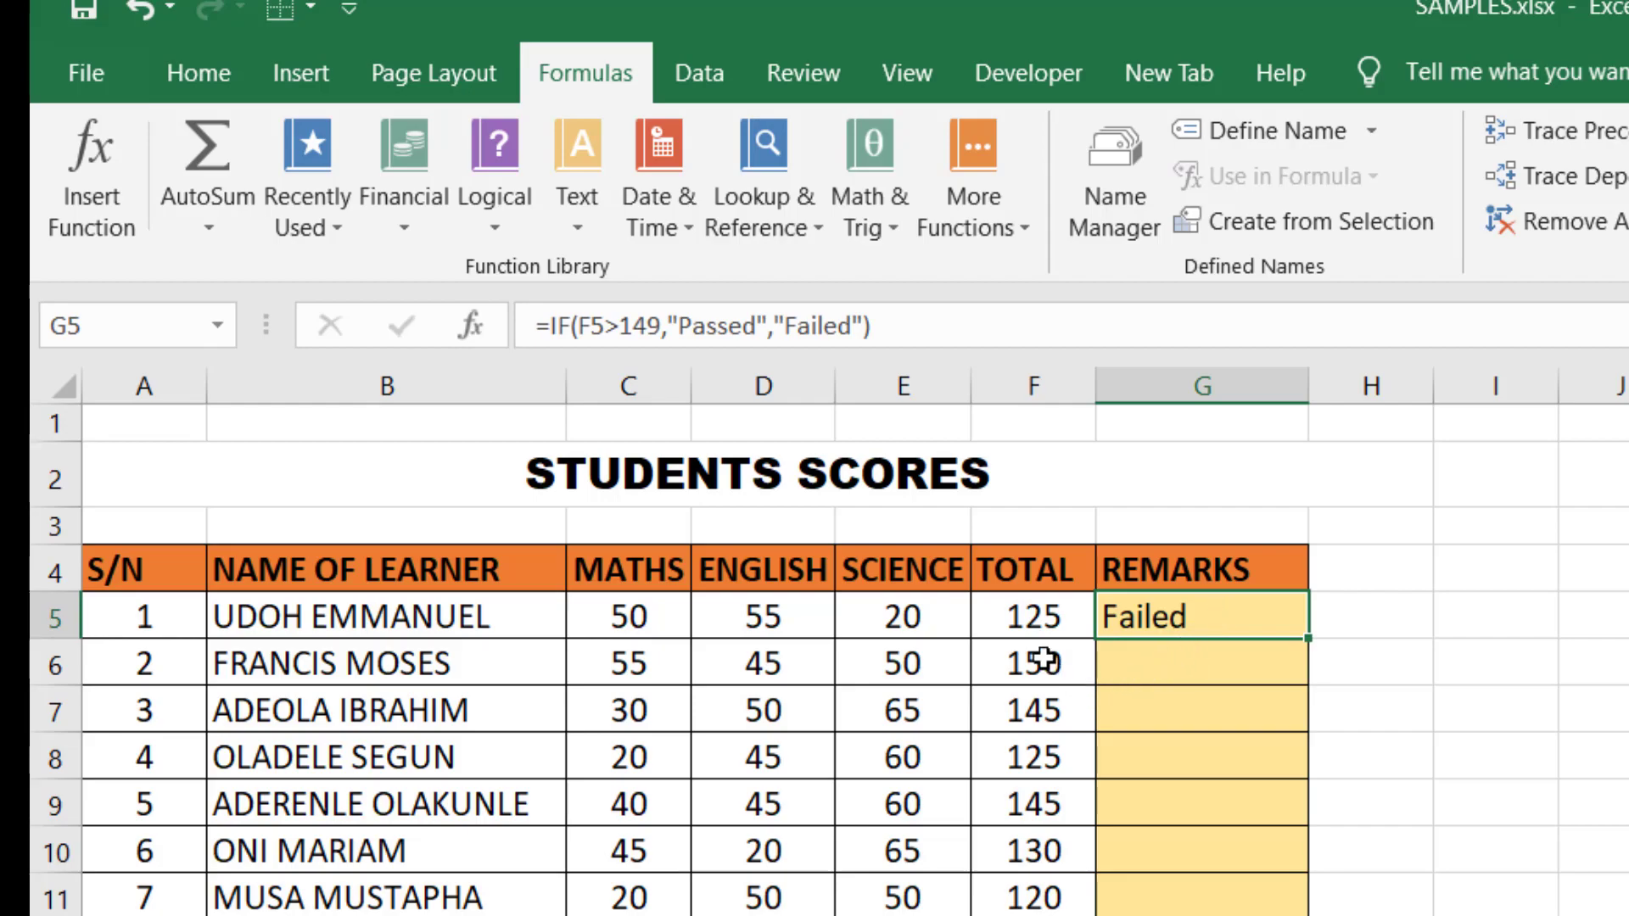
left_click(1050, 628)
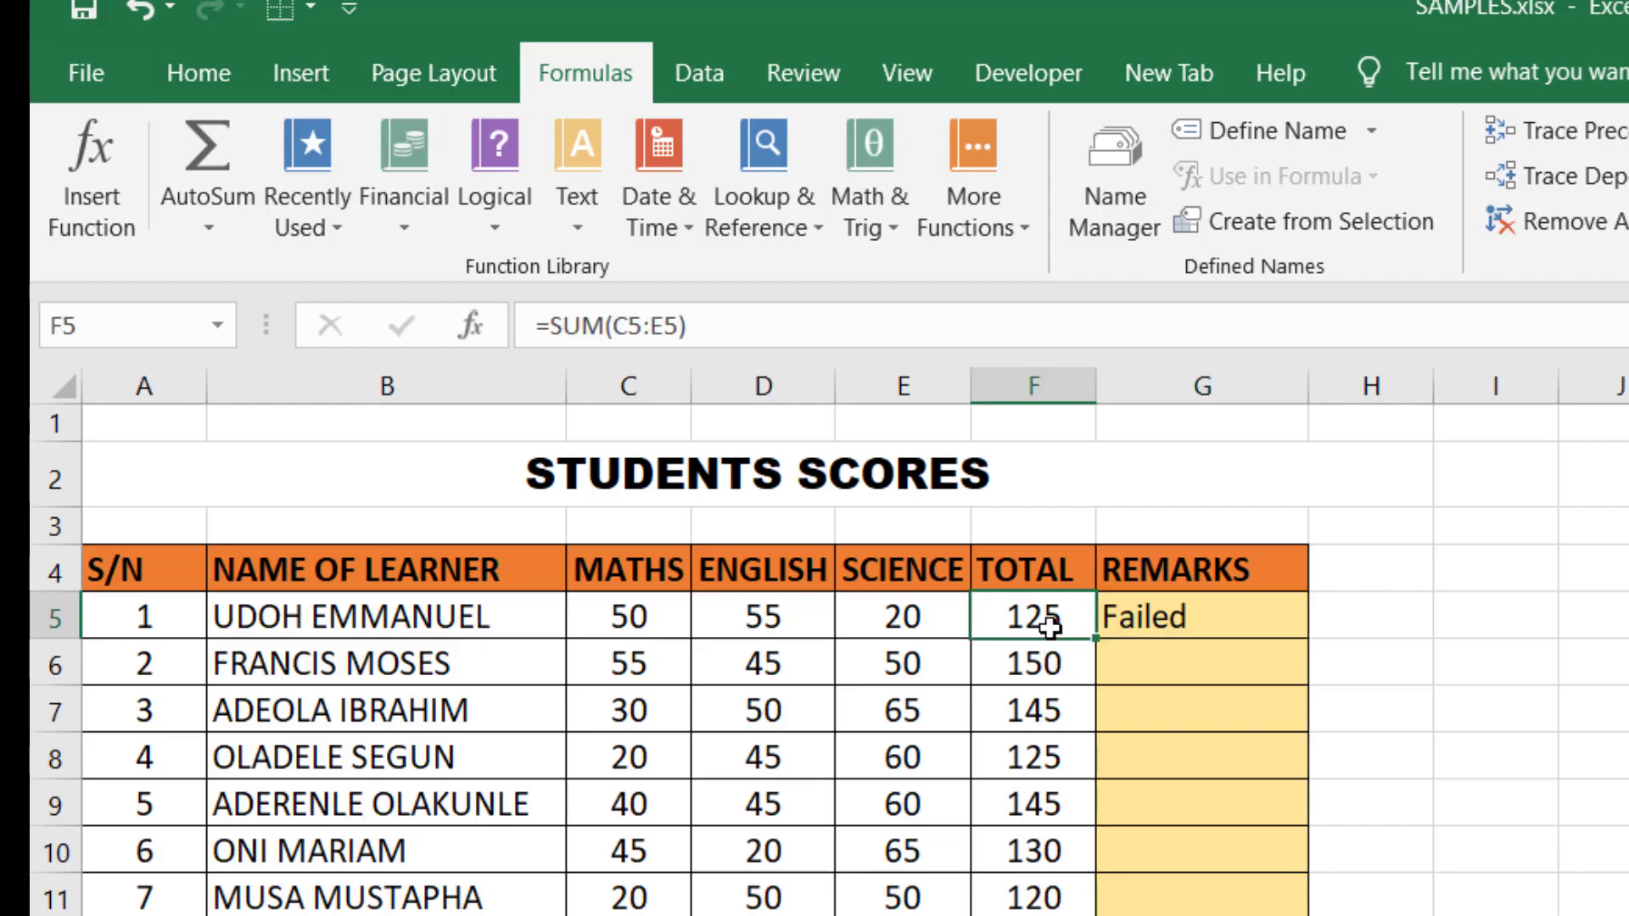
left_click(1178, 622)
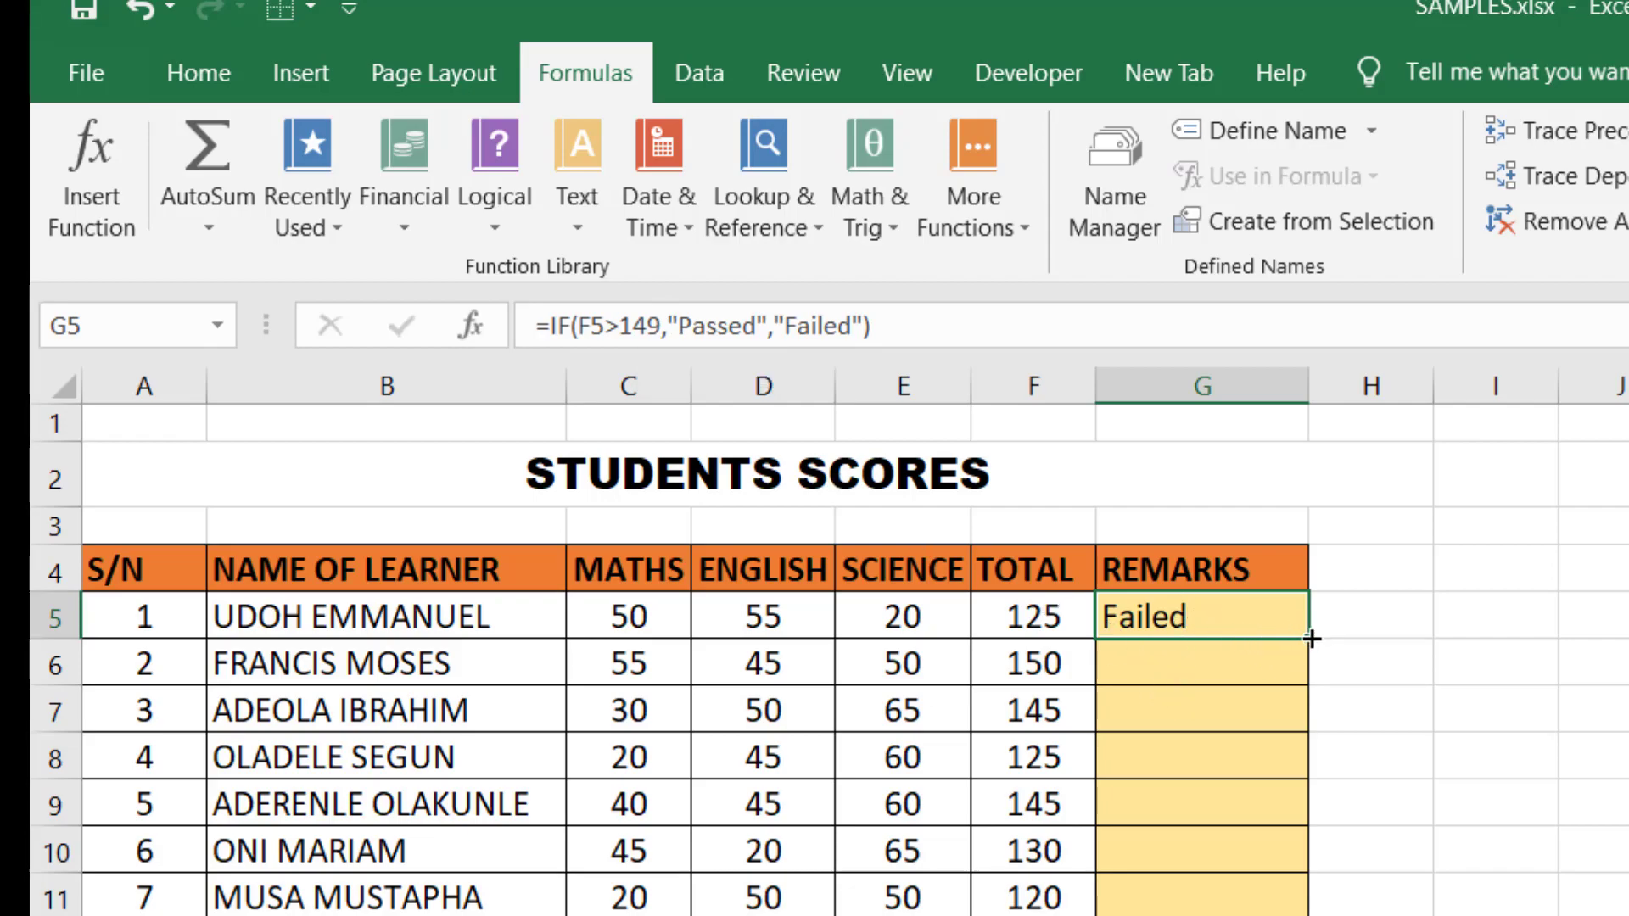
- Try the Fill command to copy the remark formula down G5:G14, and undo the fill
left_click_drag(1214, 618, 1228, 915)
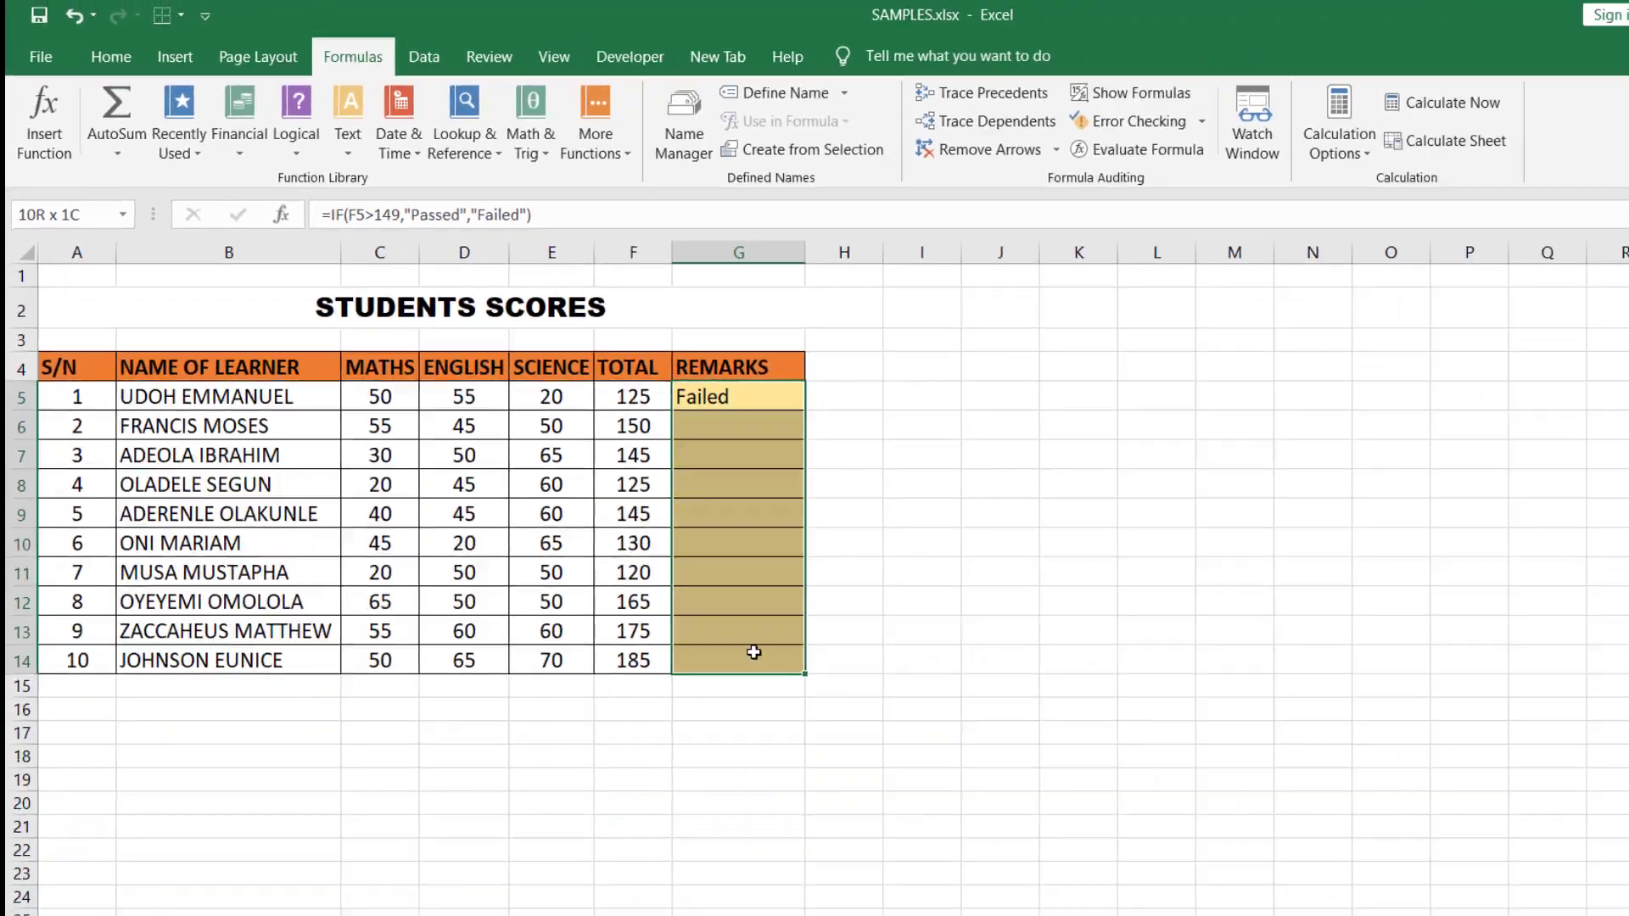
left_click_drag(755, 652, 752, 647)
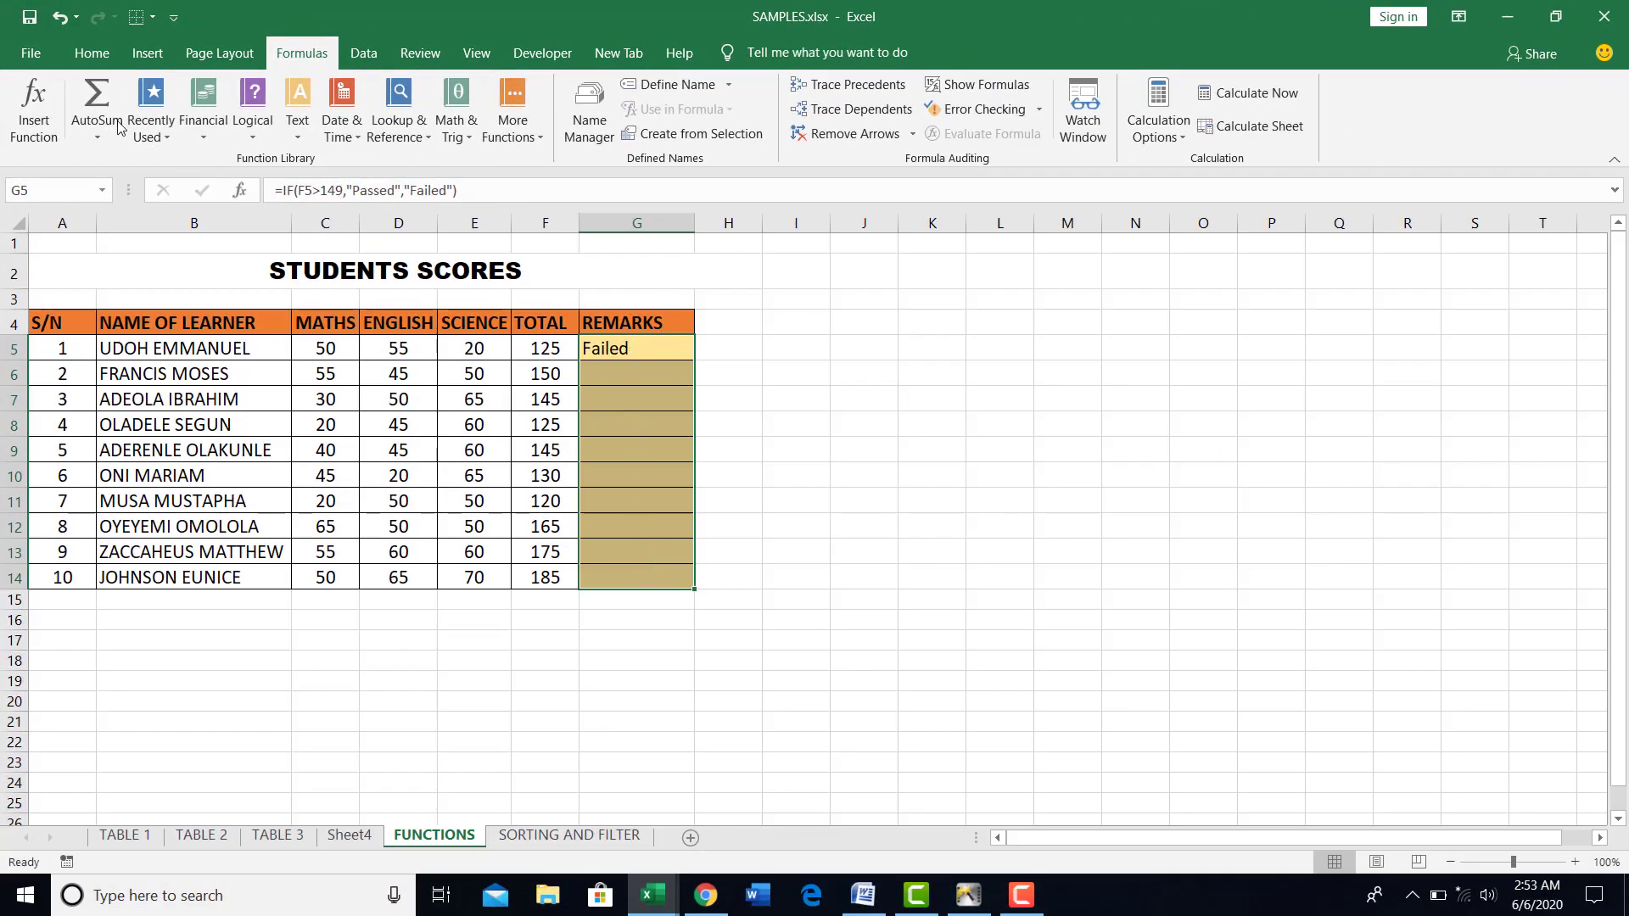
left_click(90, 55)
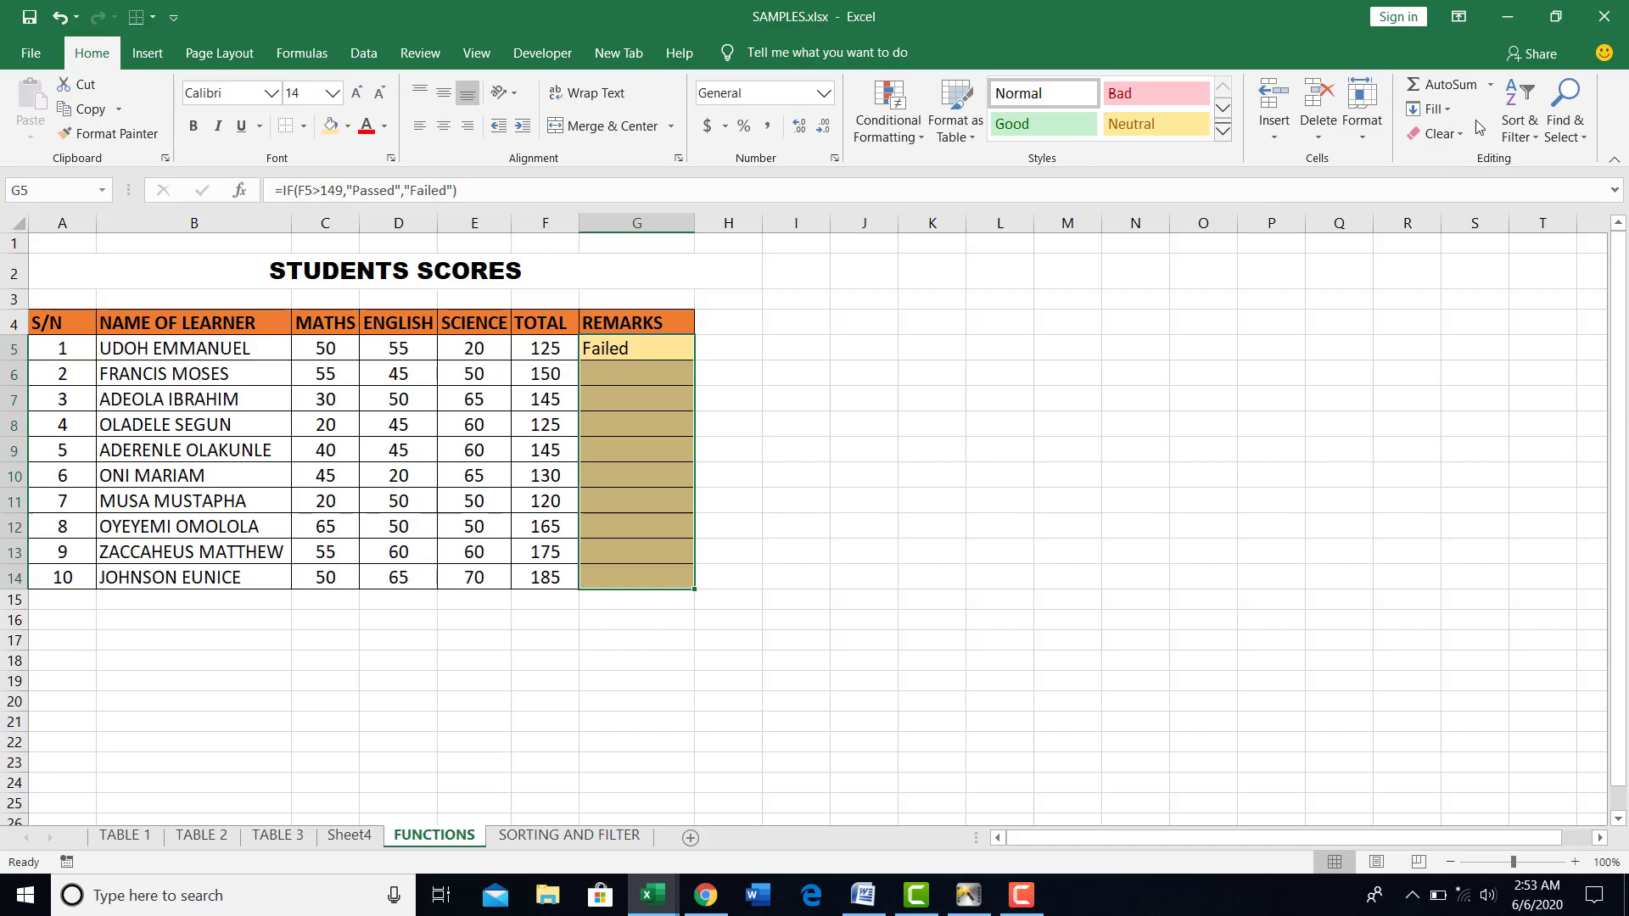
left_click(1433, 109)
left_click(1453, 137)
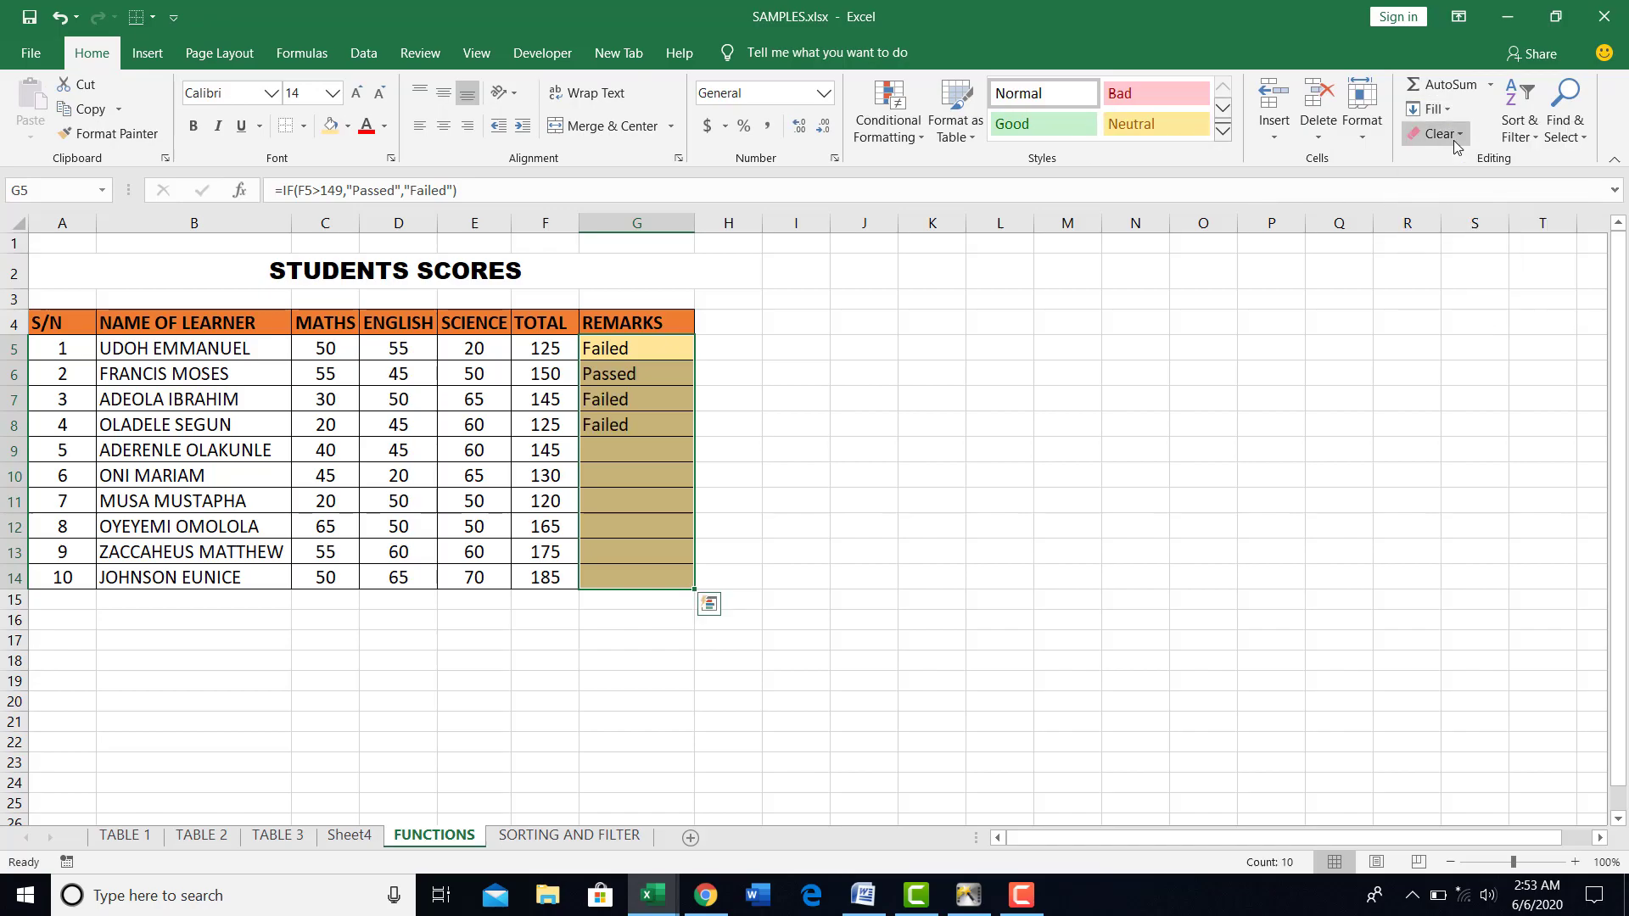
left_click(645, 350)
key("ctrl+z")
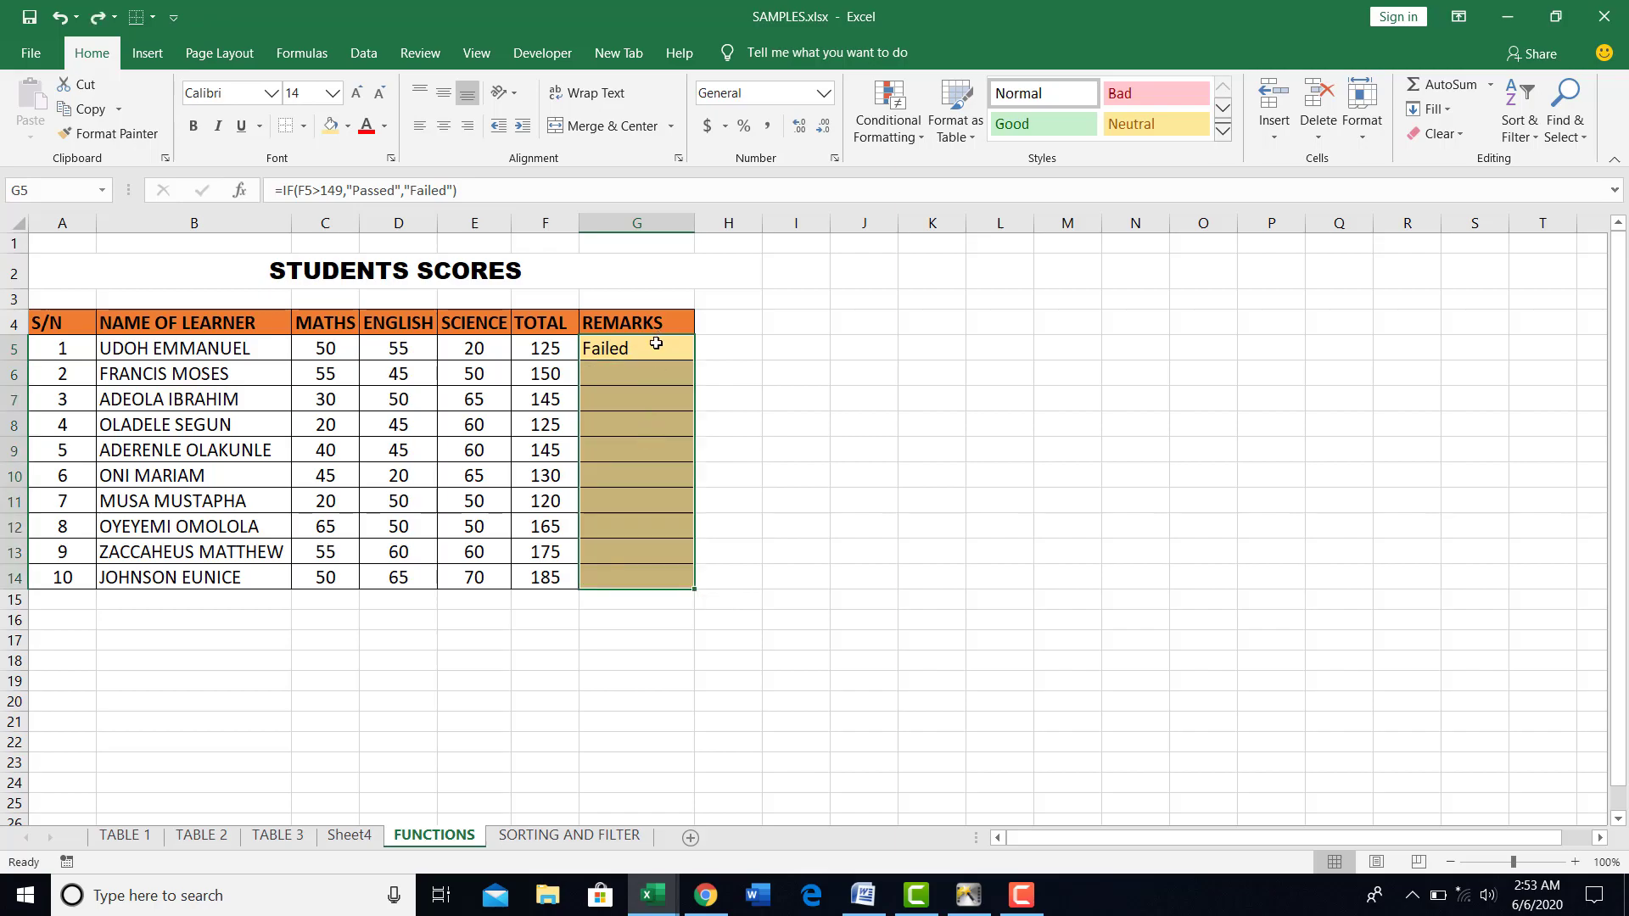
- AutoFill the remark formula from G5 down through G14
left_click(660, 351)
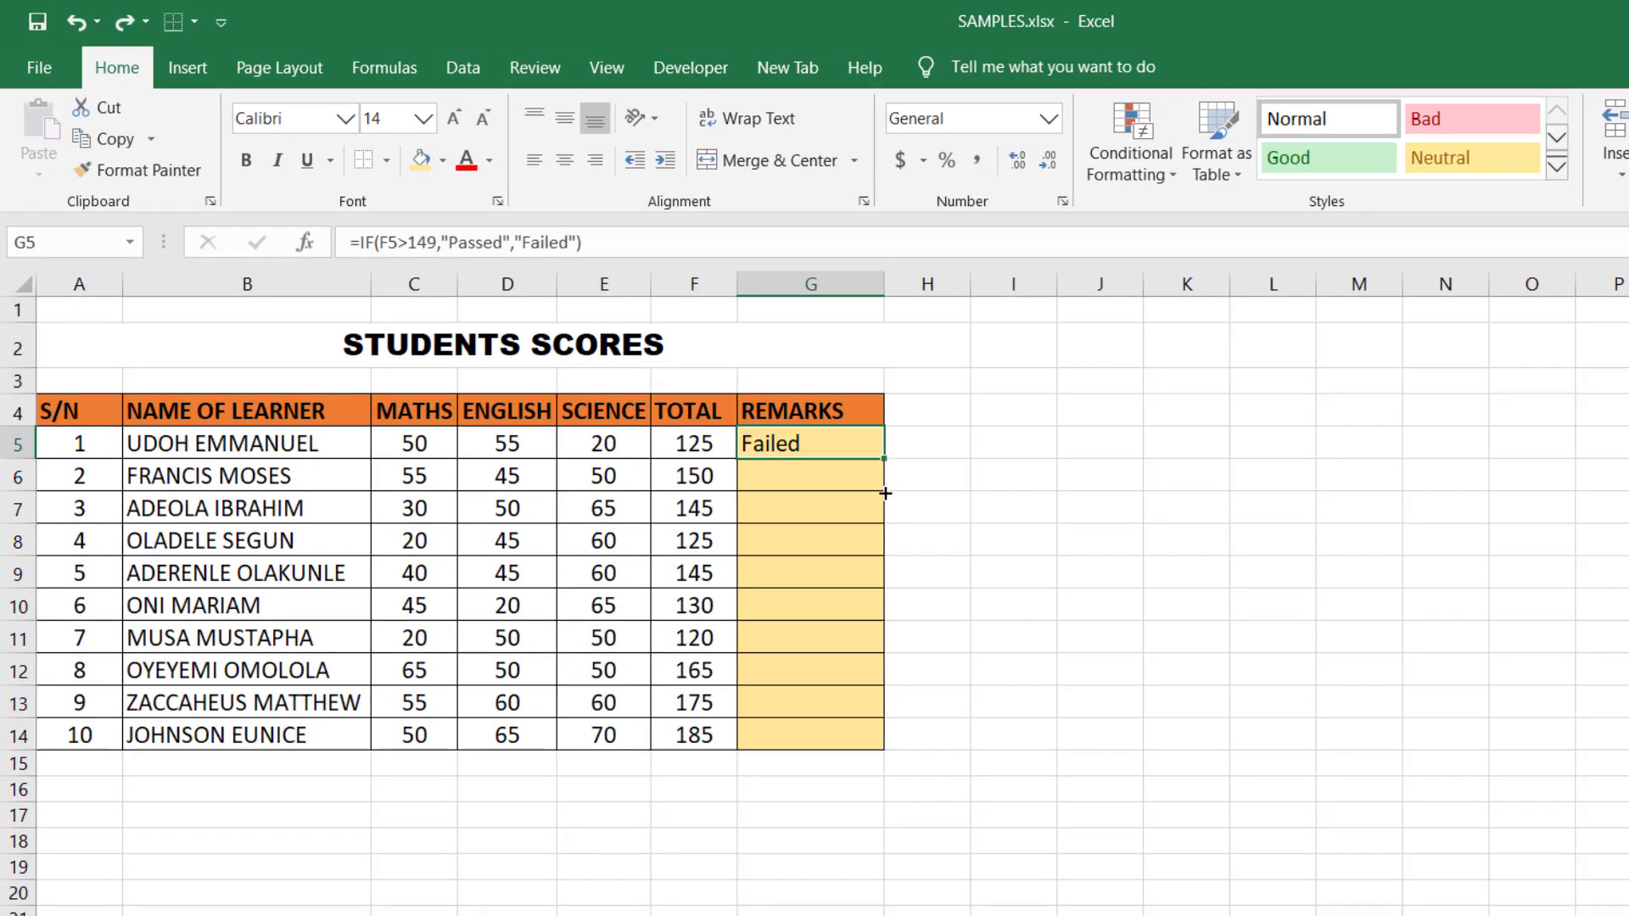
left_click_drag(885, 493, 867, 744)
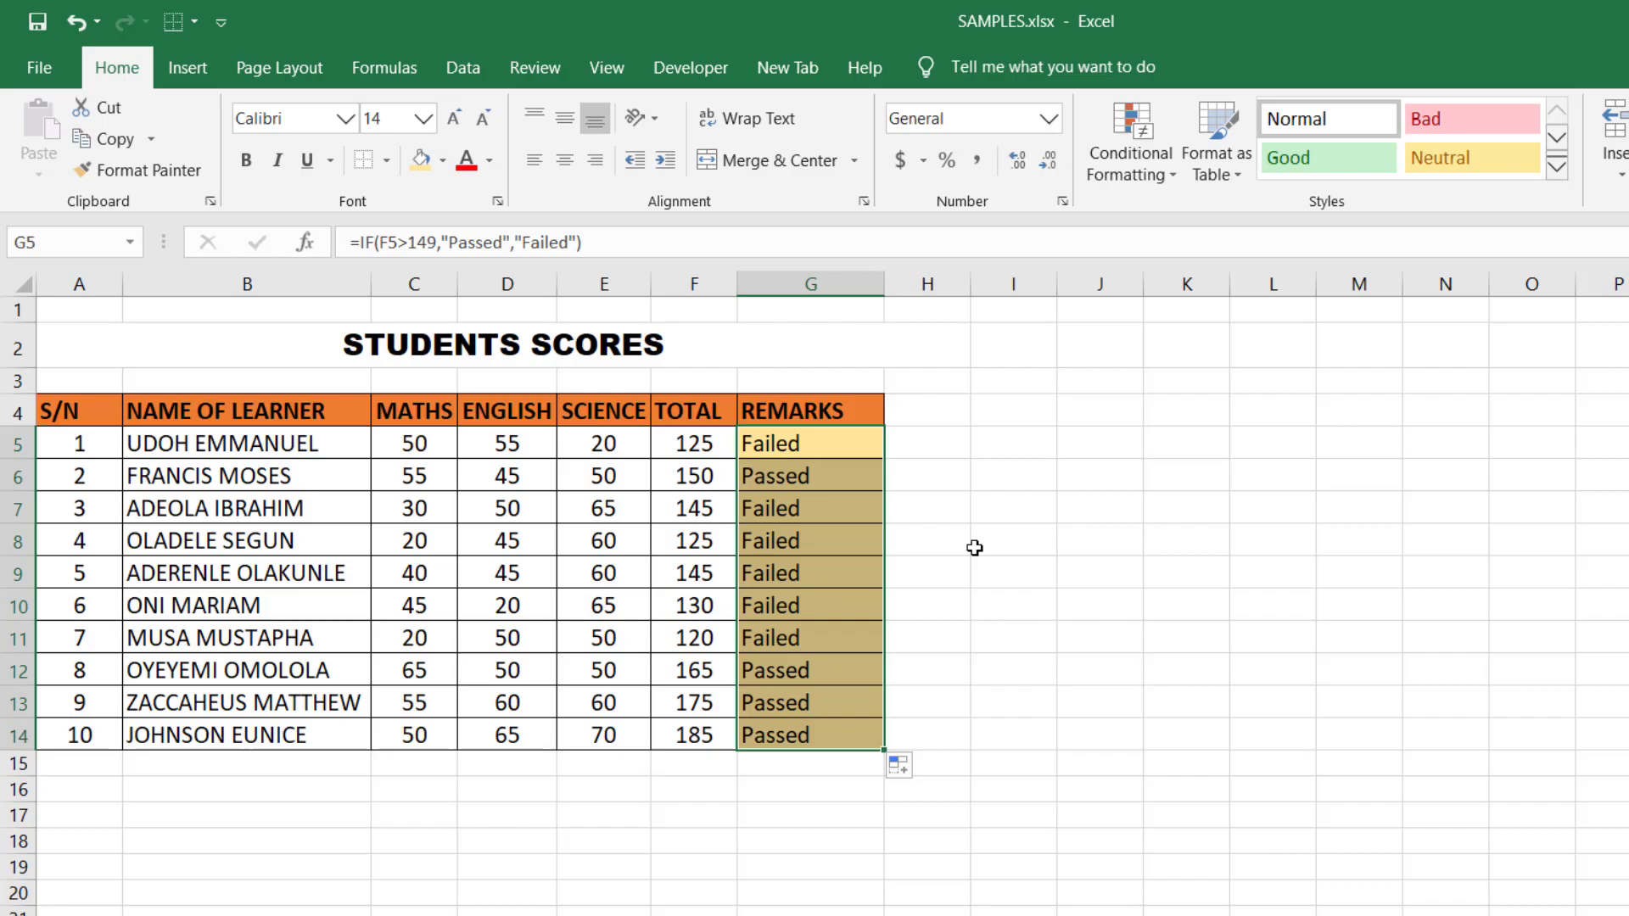
- Examine the remarks and their formulas for the second, eighth, ninth and tenth learners in G6 and G12:G14
left_click(844, 477)
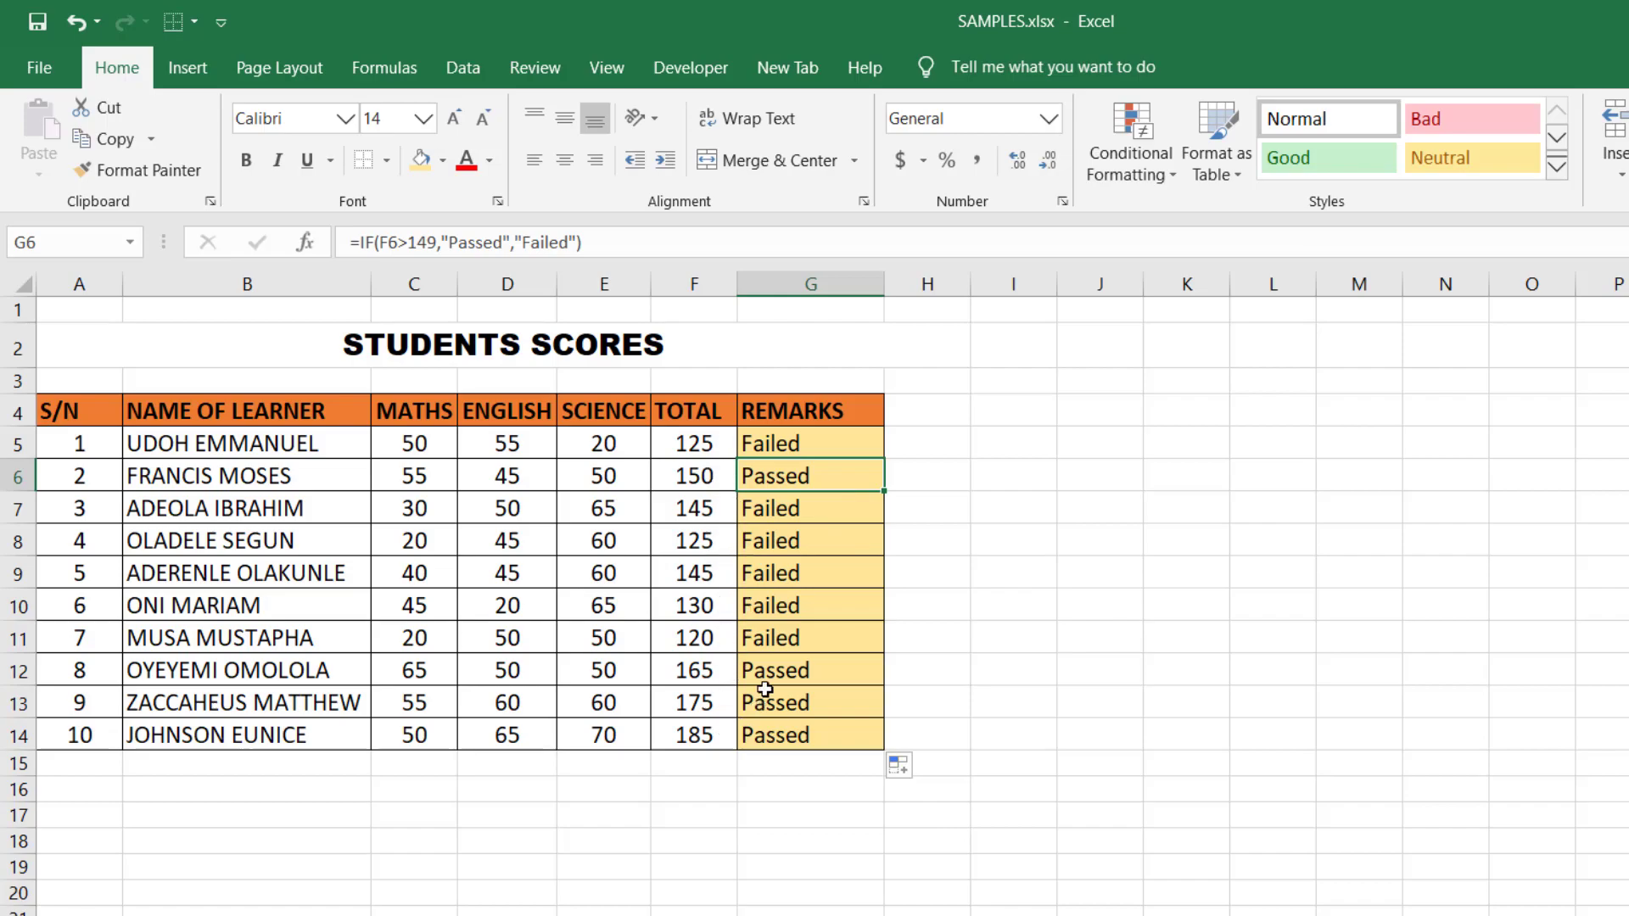
left_click(794, 670)
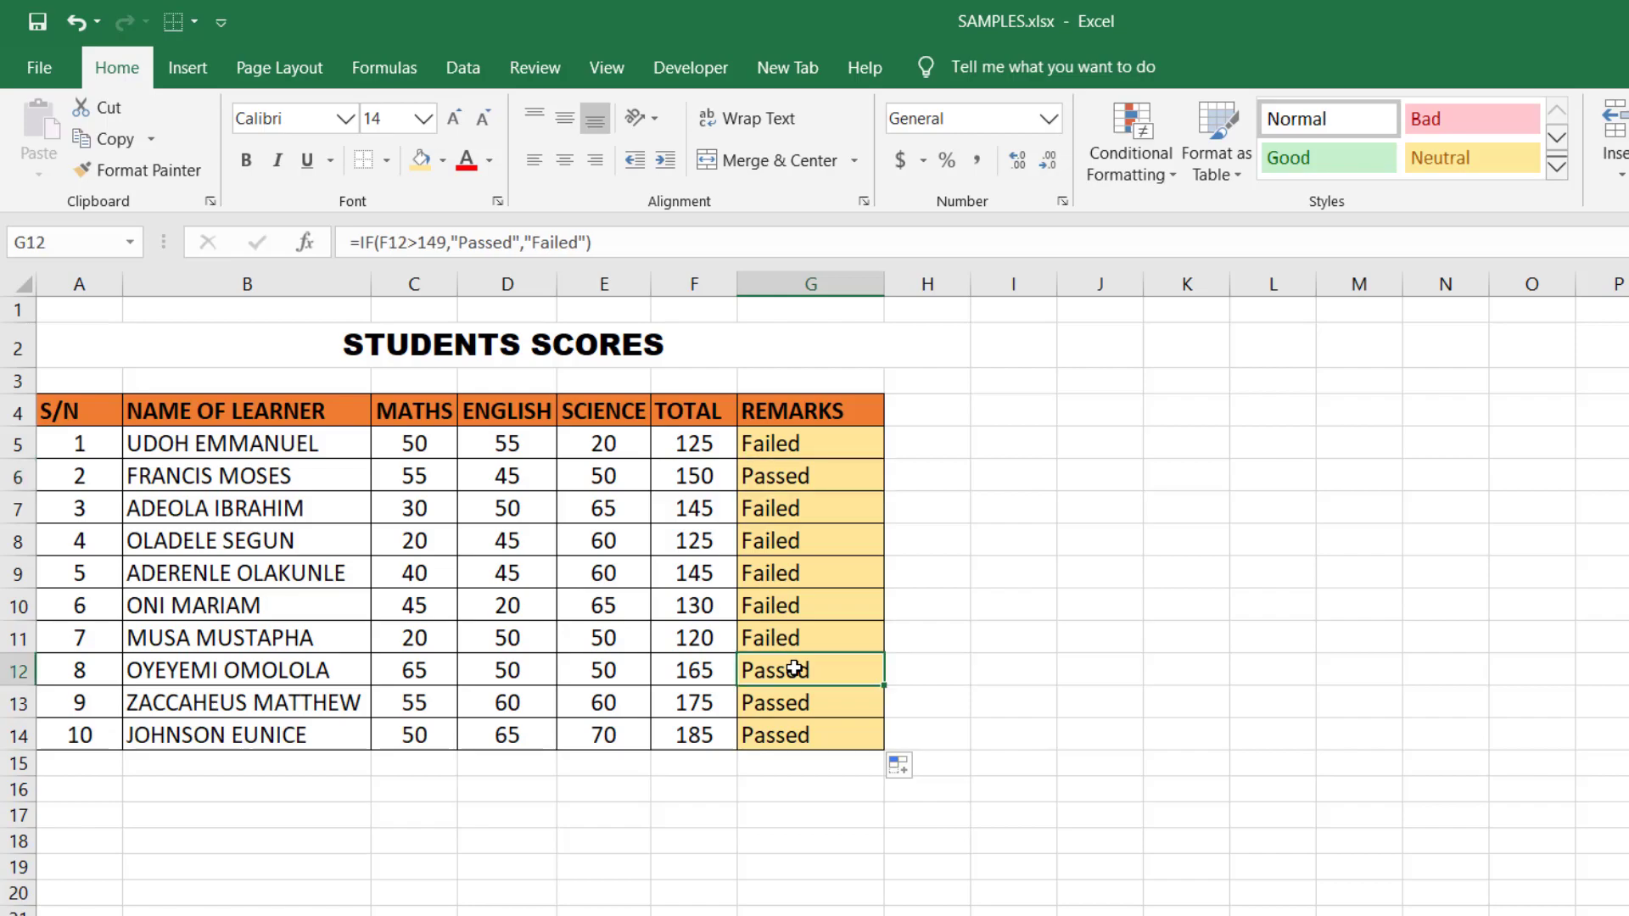
left_click_drag(794, 670, 793, 740)
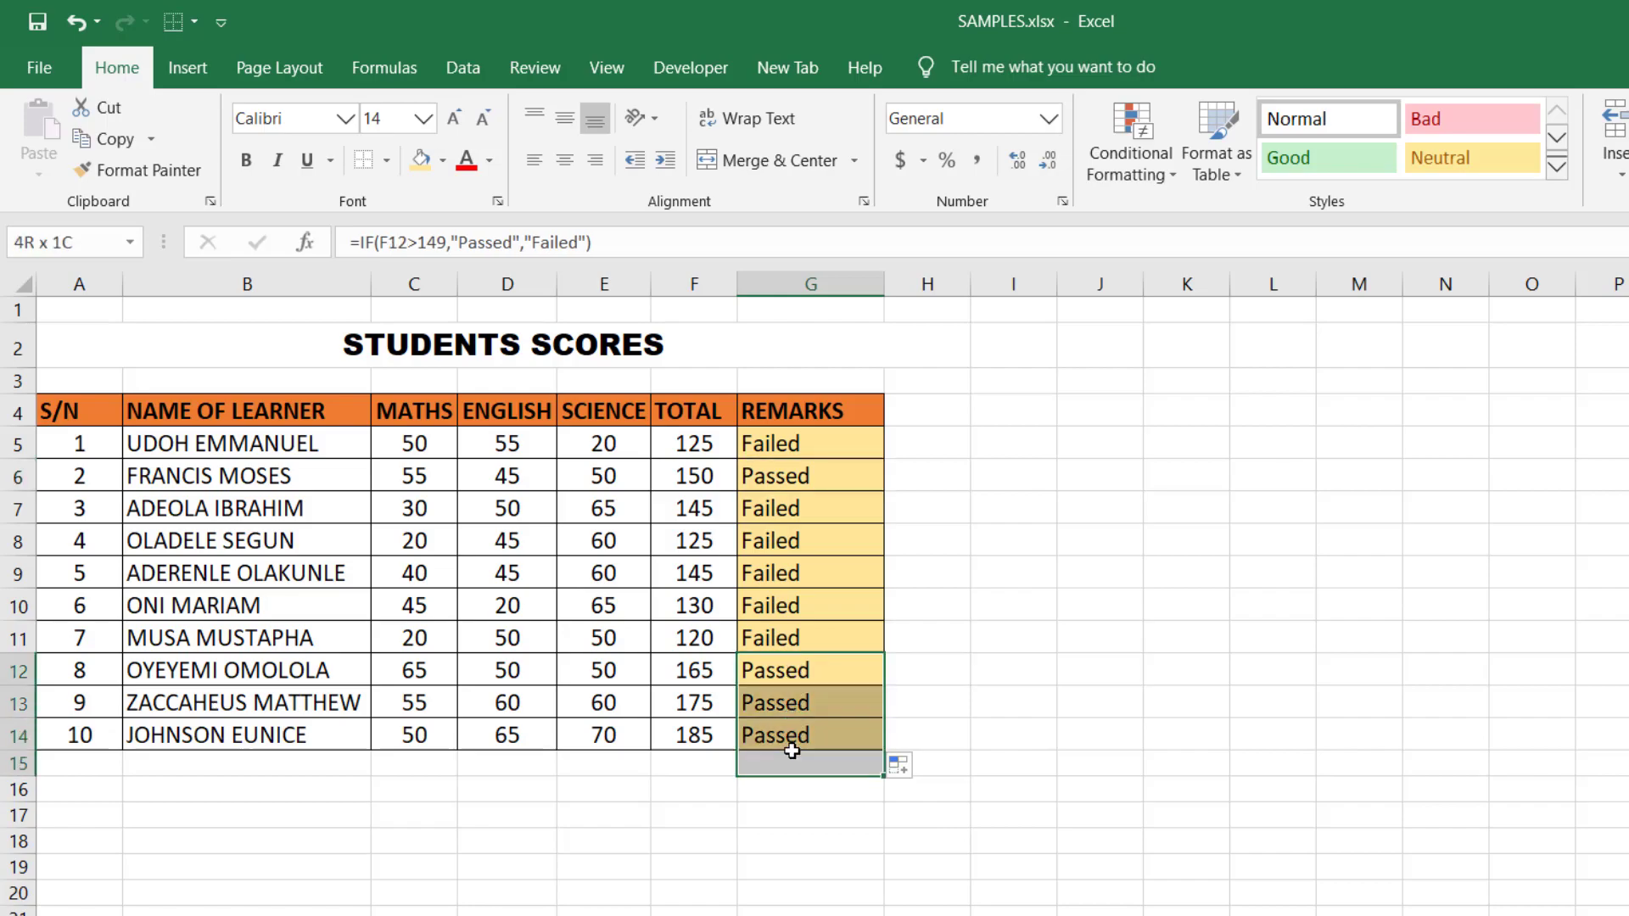
left_click(796, 467)
left_click(793, 675)
left_click(796, 703)
left_click(802, 747)
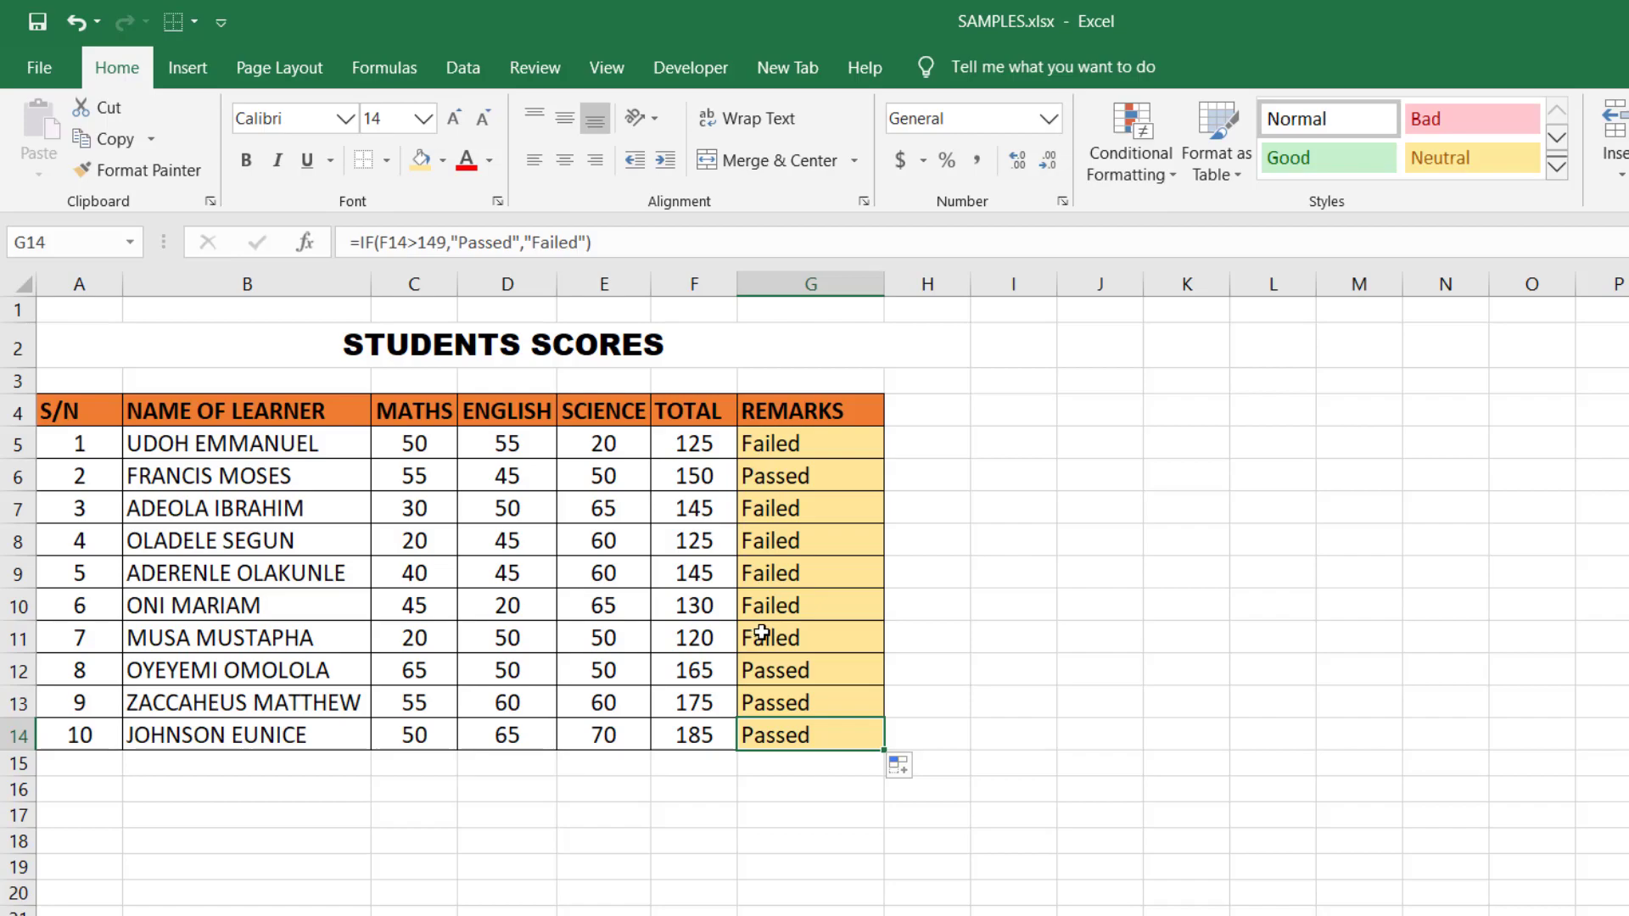
- Replace the first learner's remark formula in G5 with =IF(F5>=150,"Passed","Failed")
left_click(792, 447)
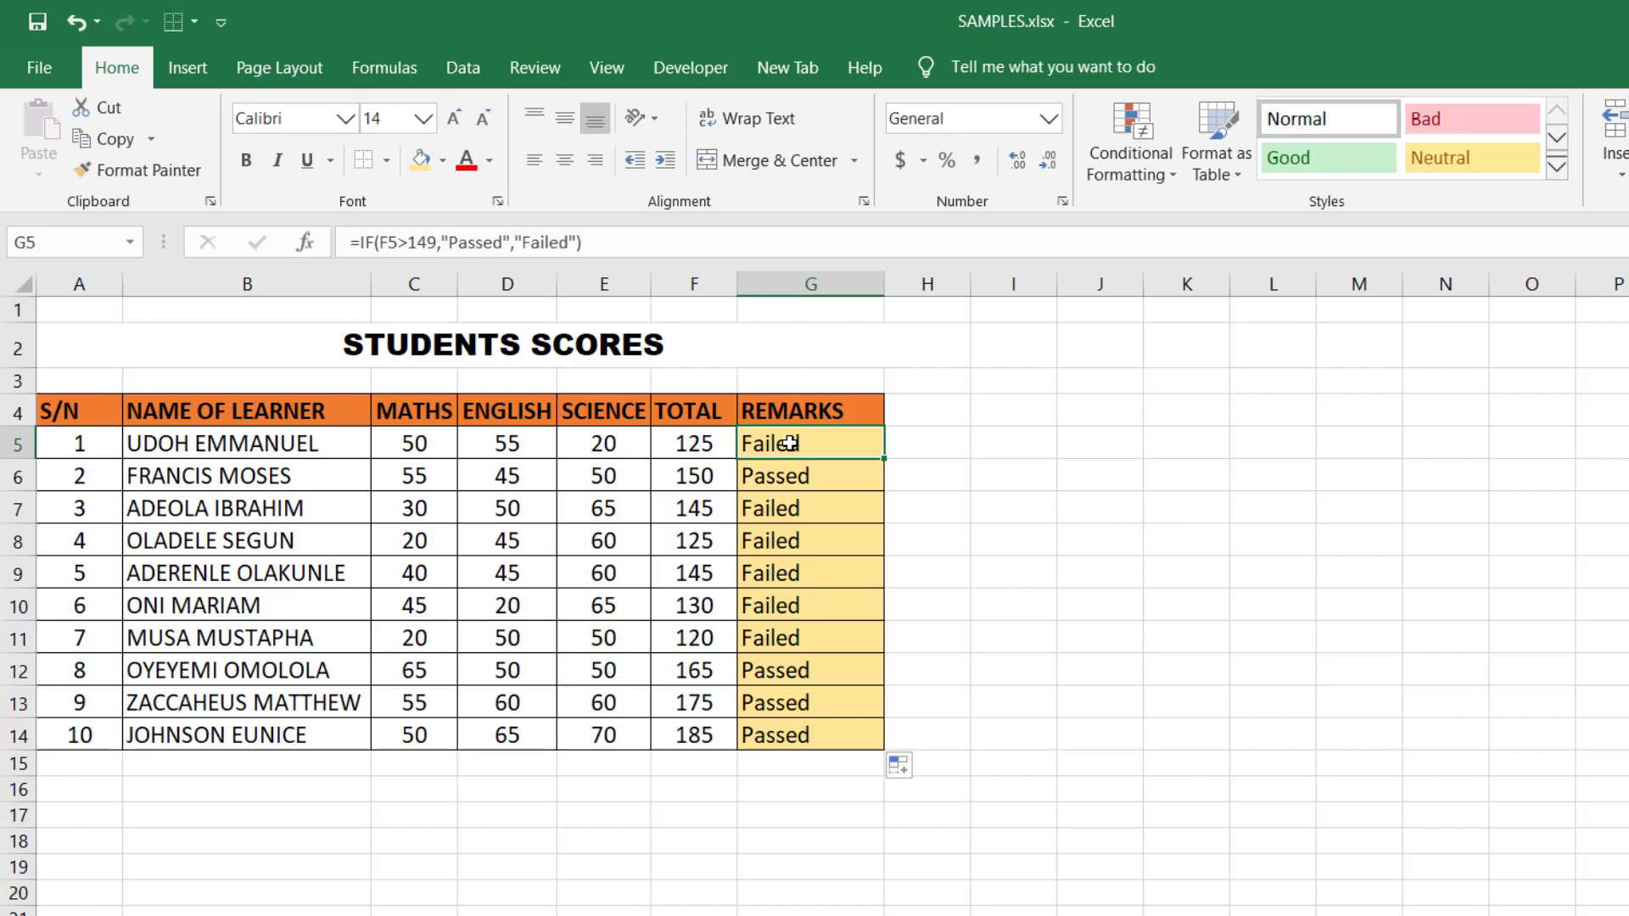
type("=")
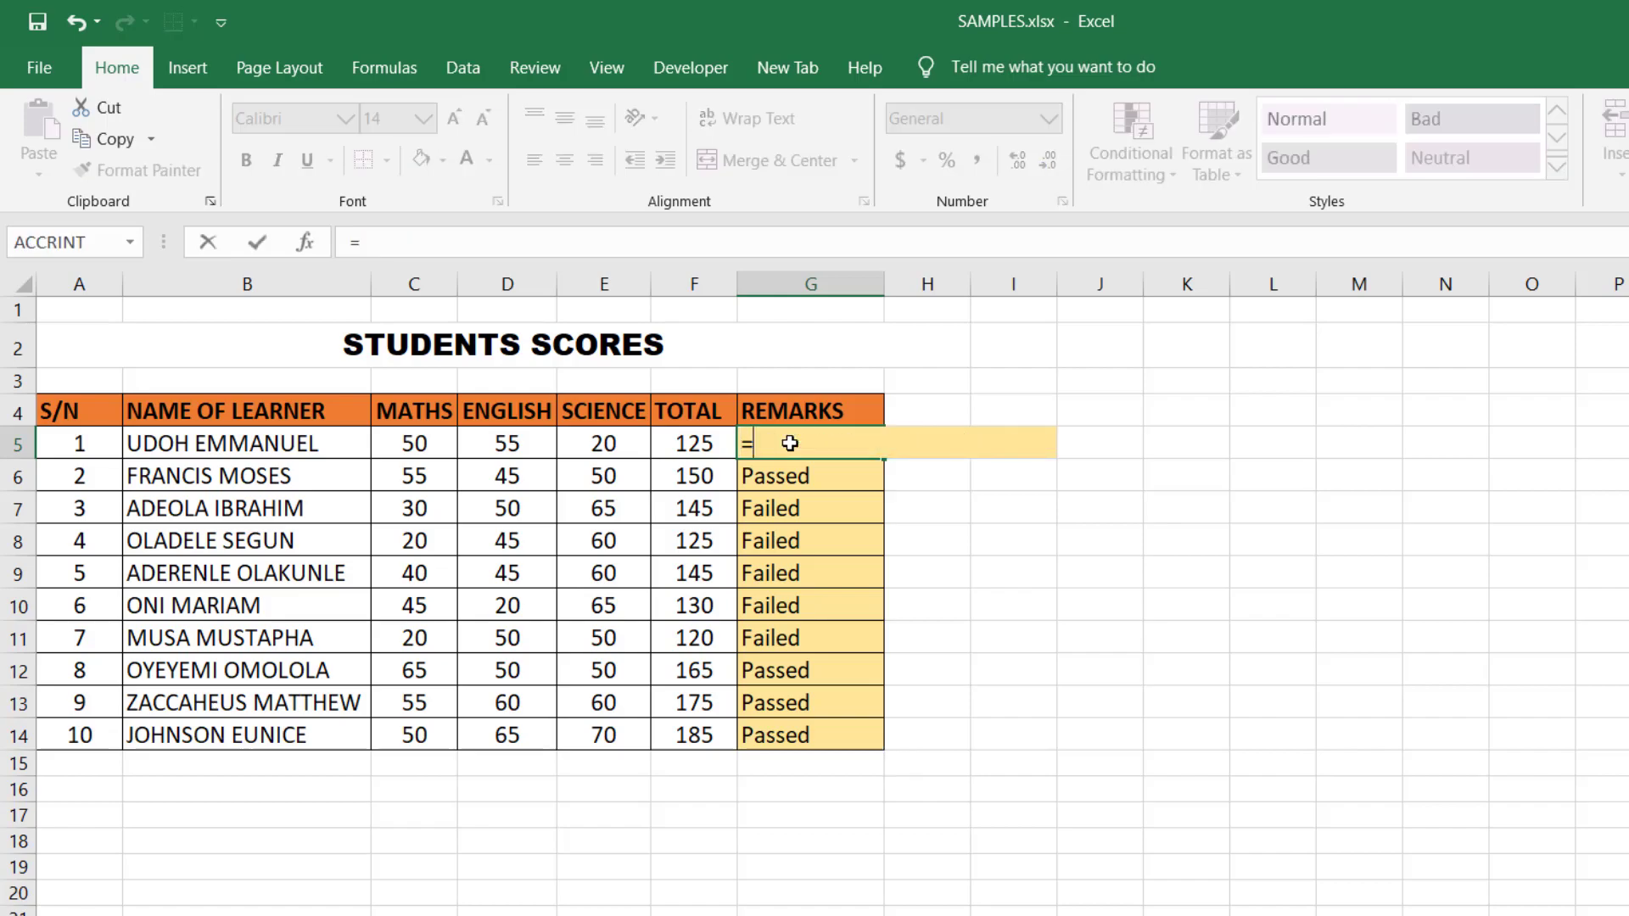
type("if")
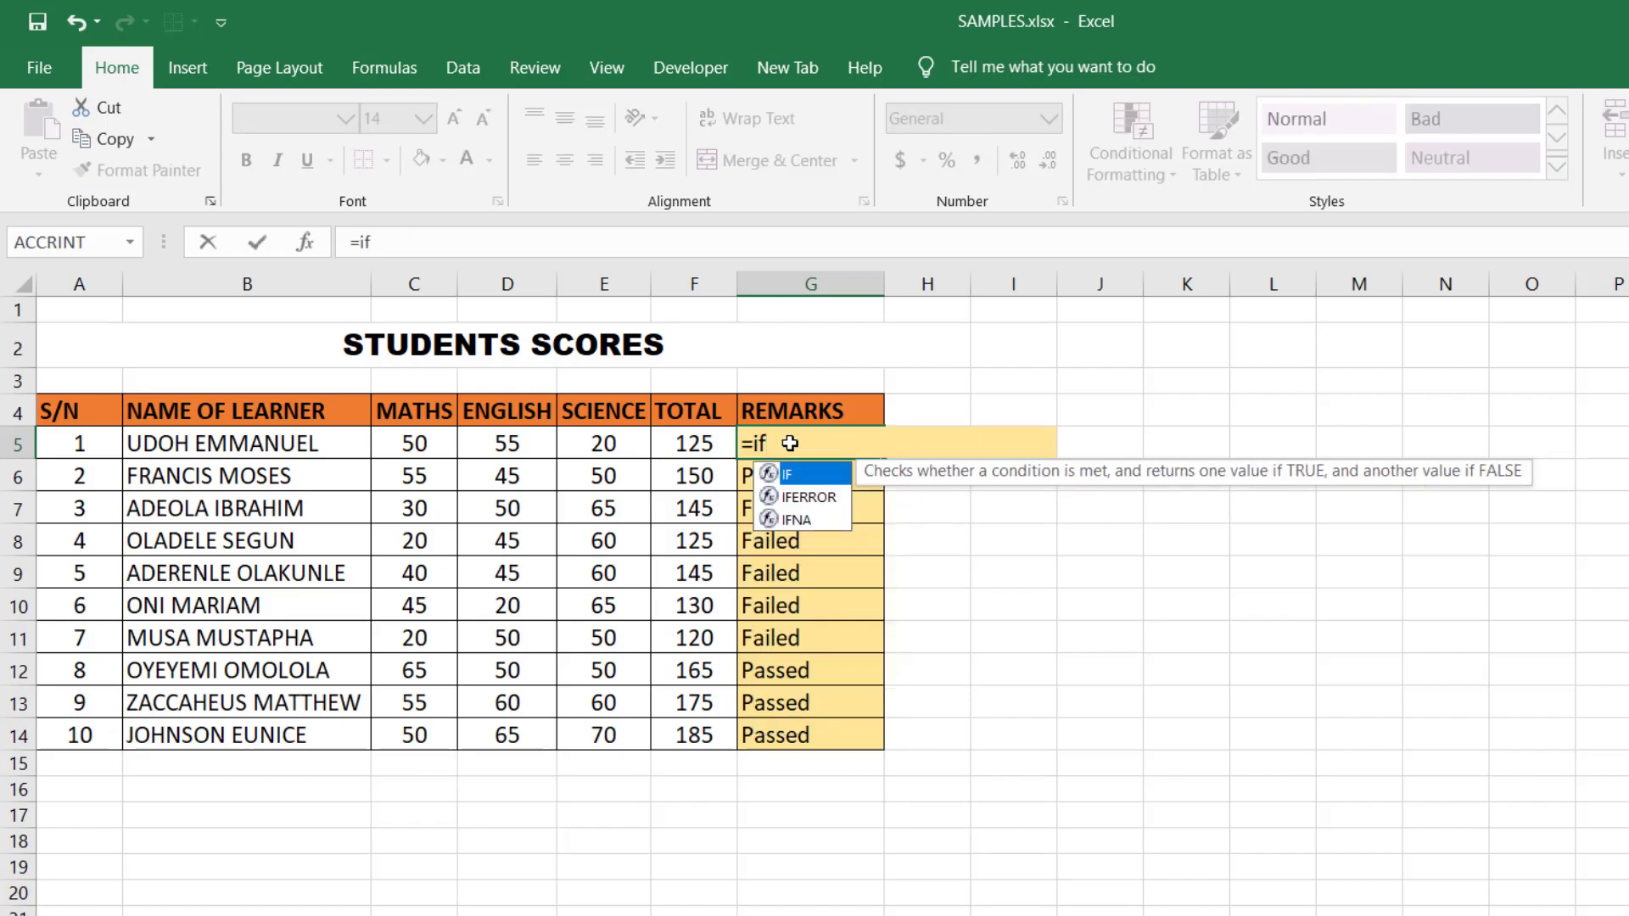
type("(")
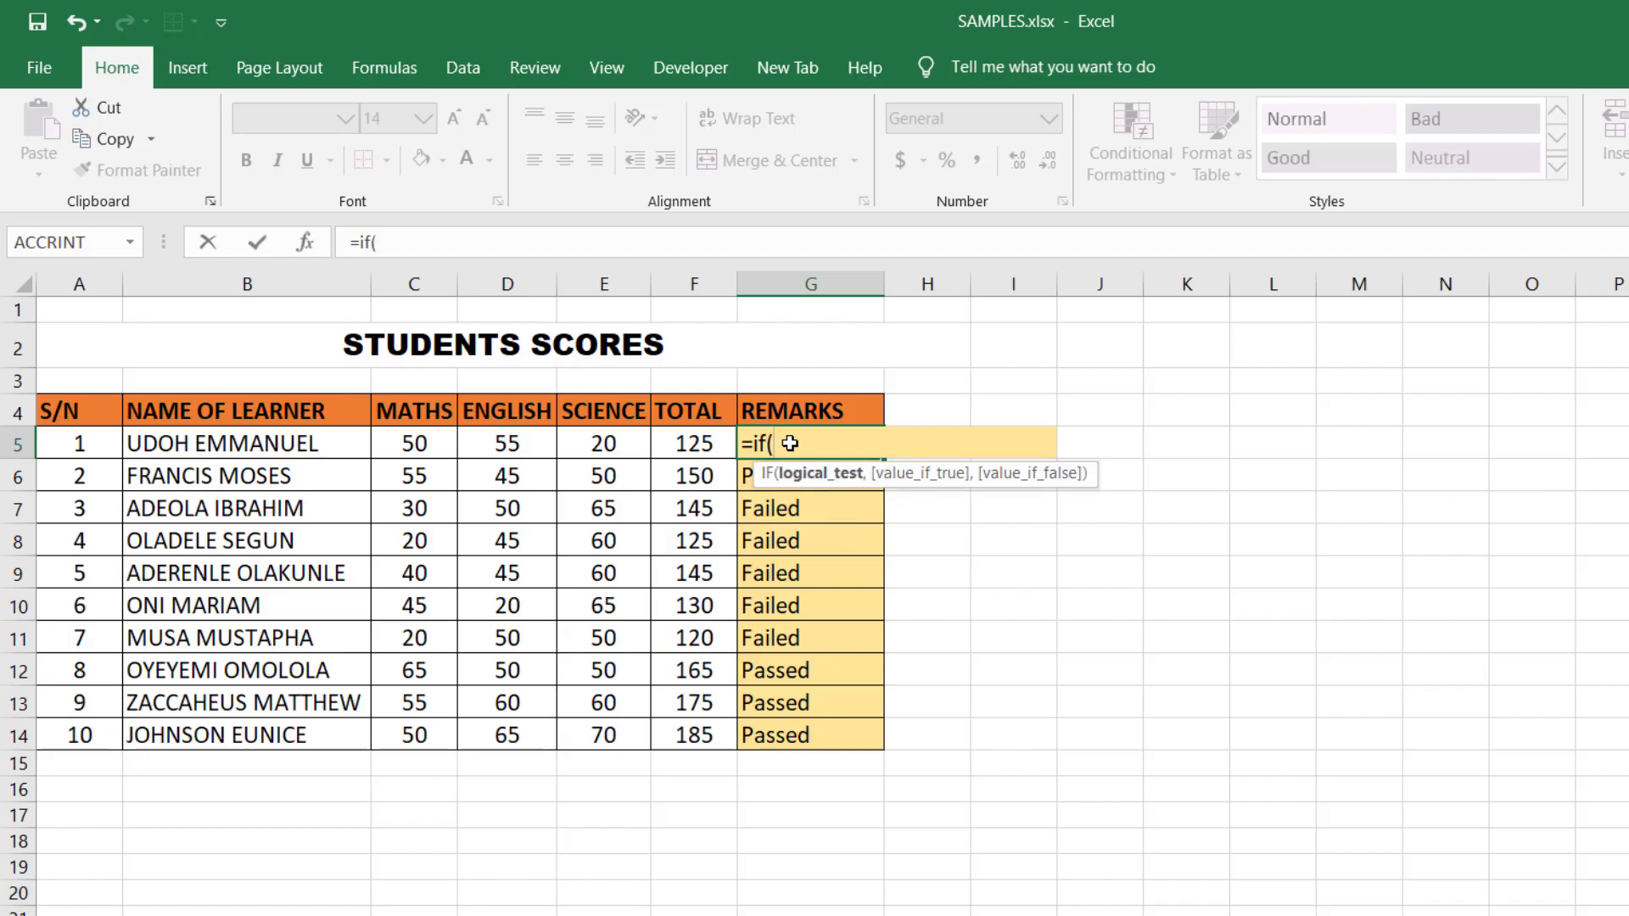
type("f5")
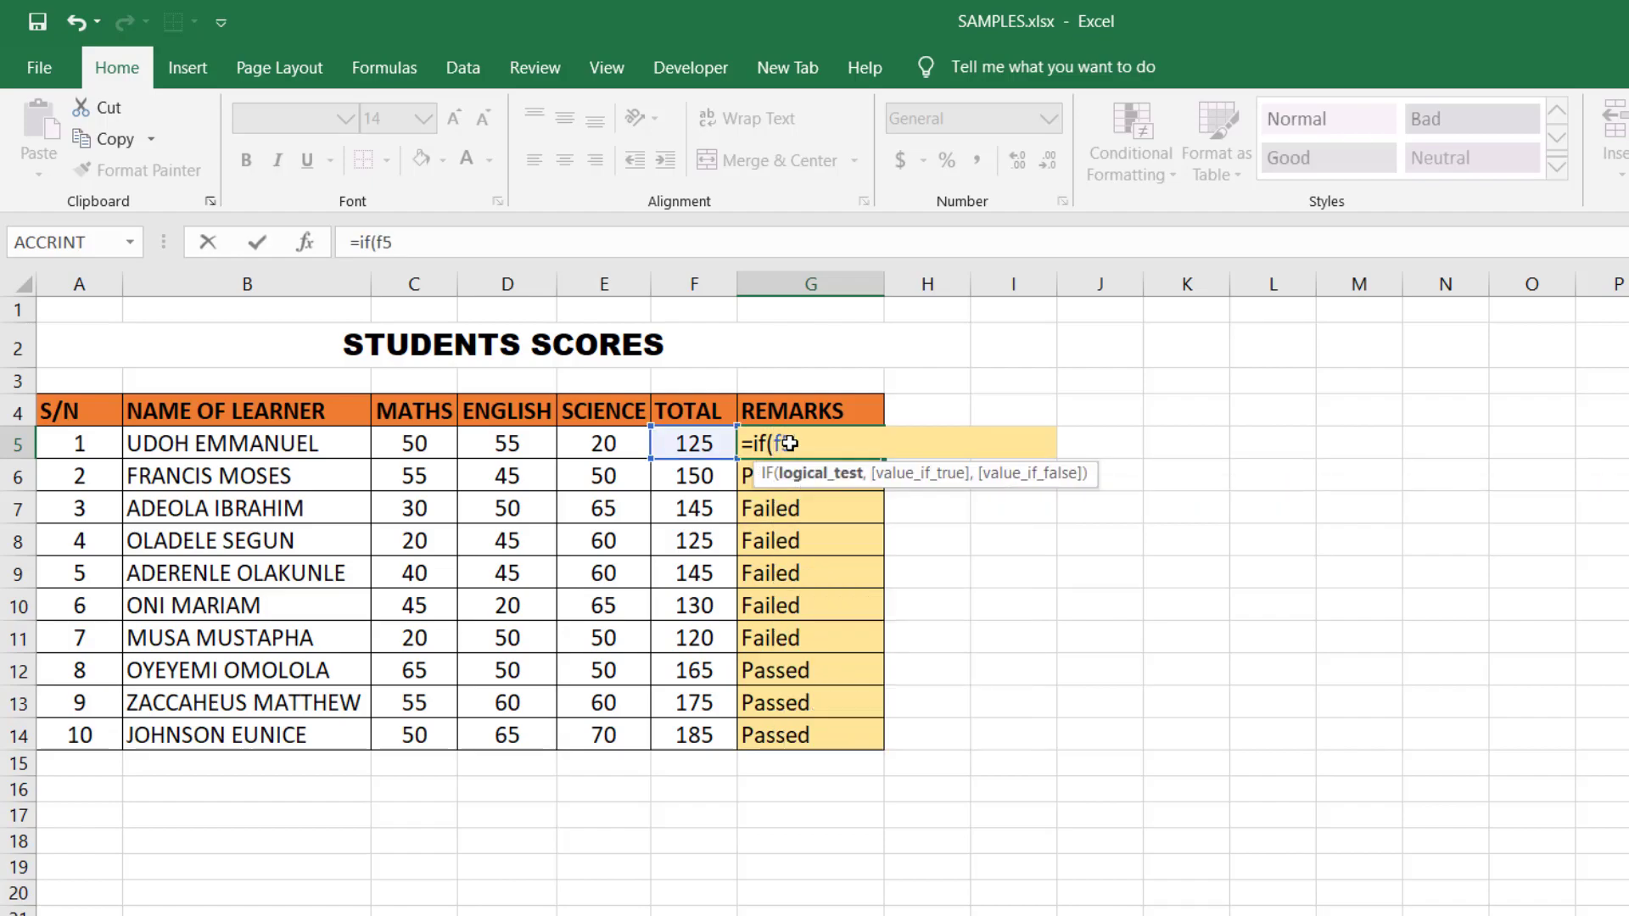
type(">=150")
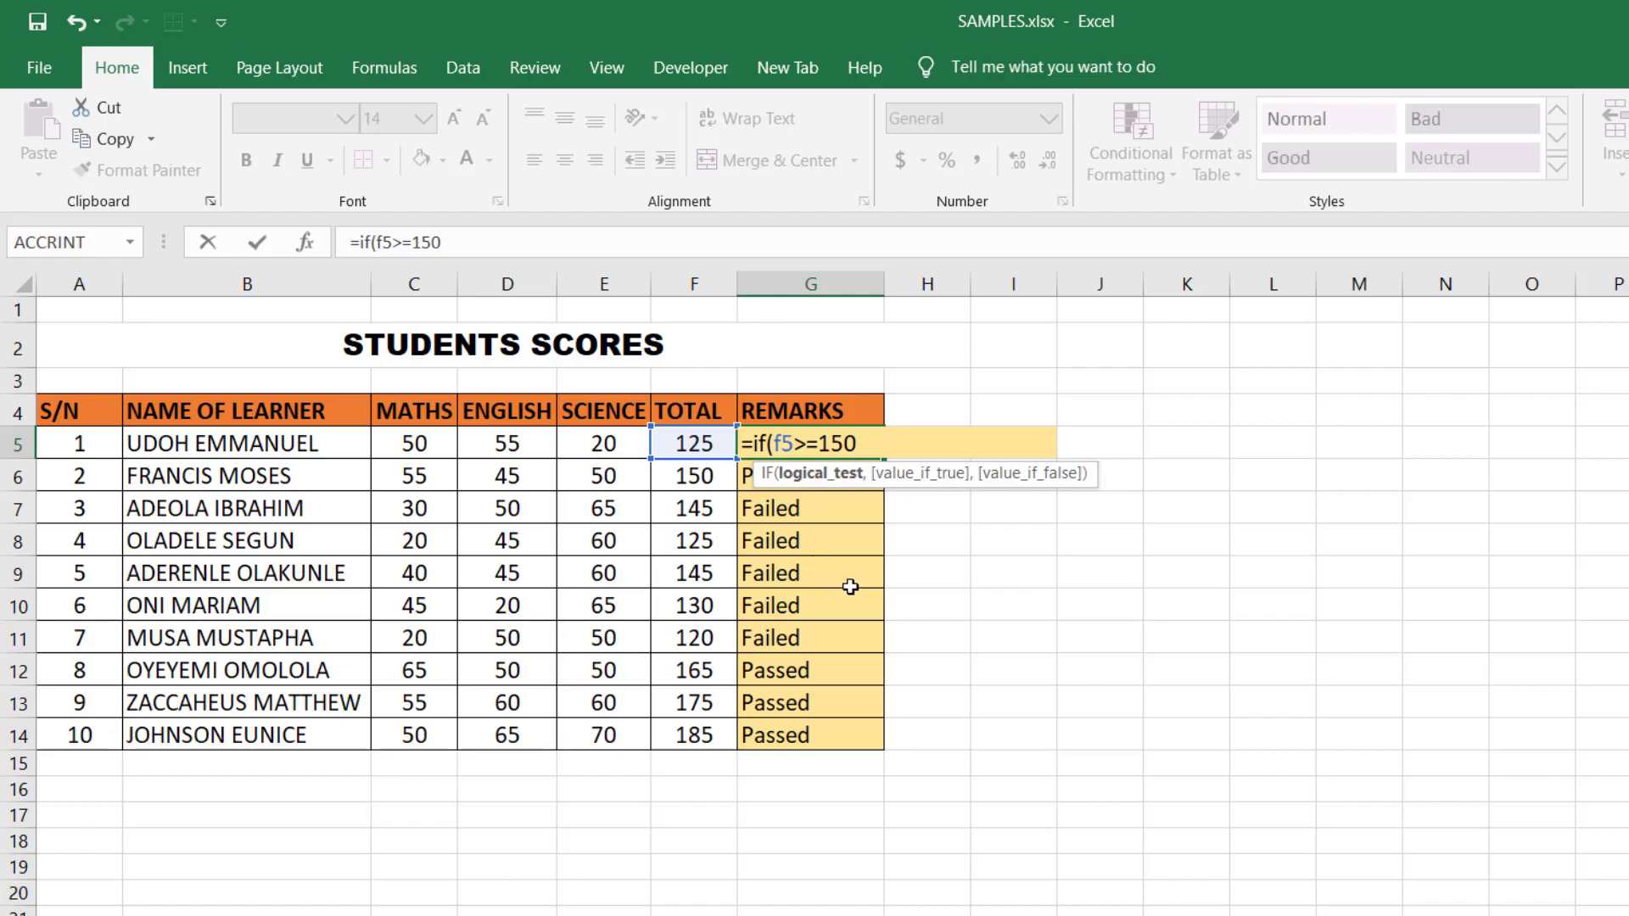
left_click(817, 444)
key("BackSpace")
type("=")
type(",")
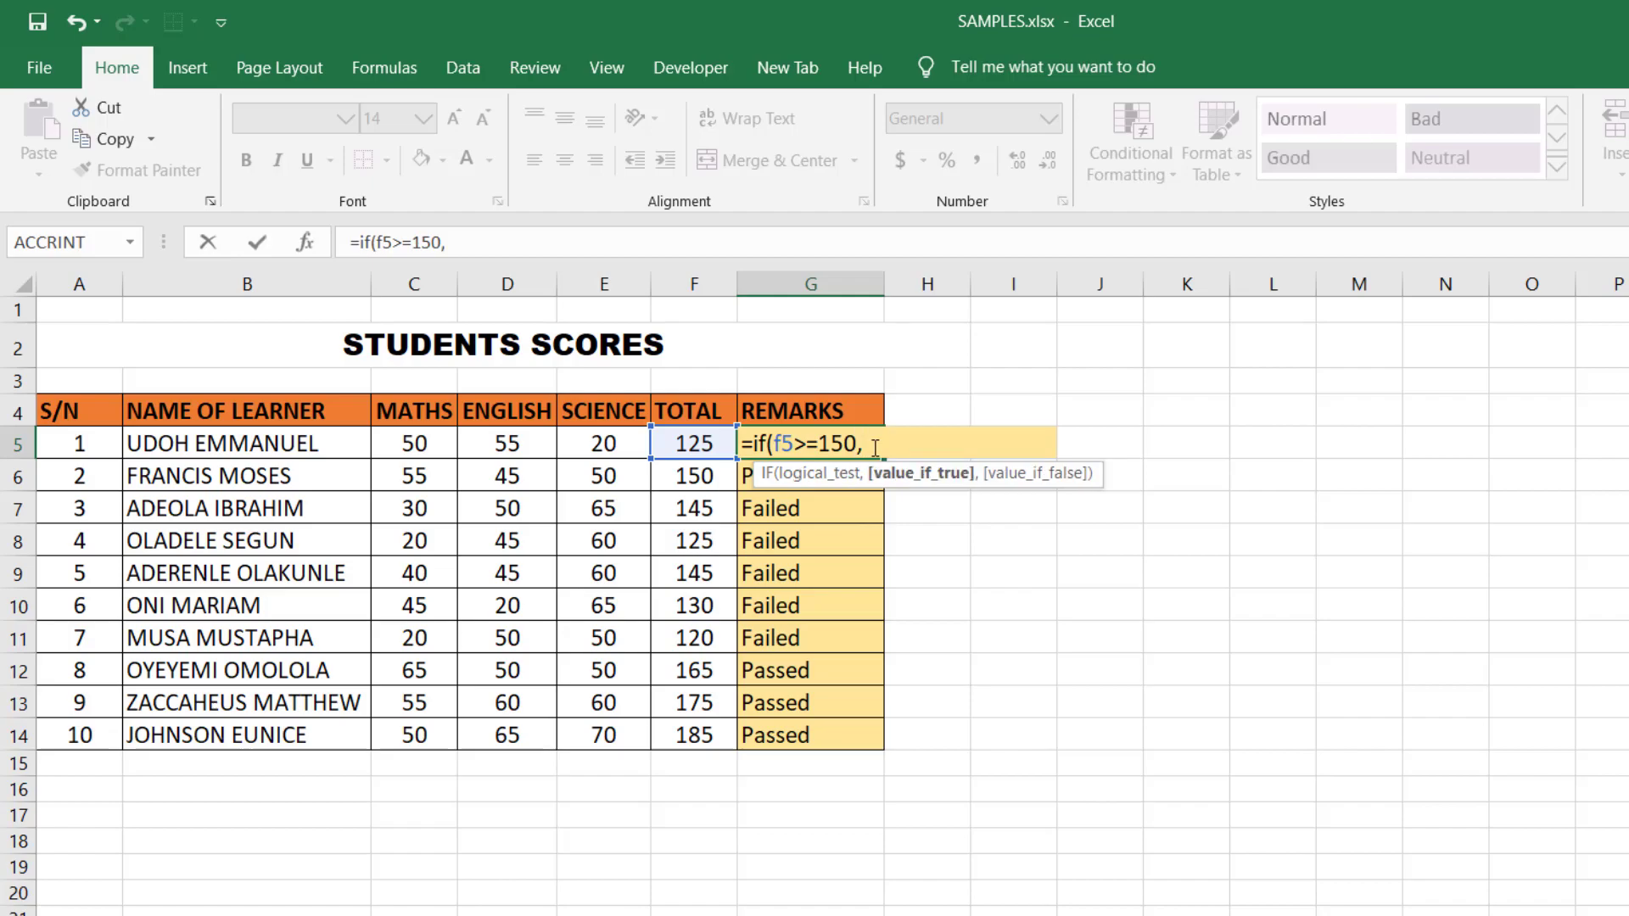
type("\"Passed\"")
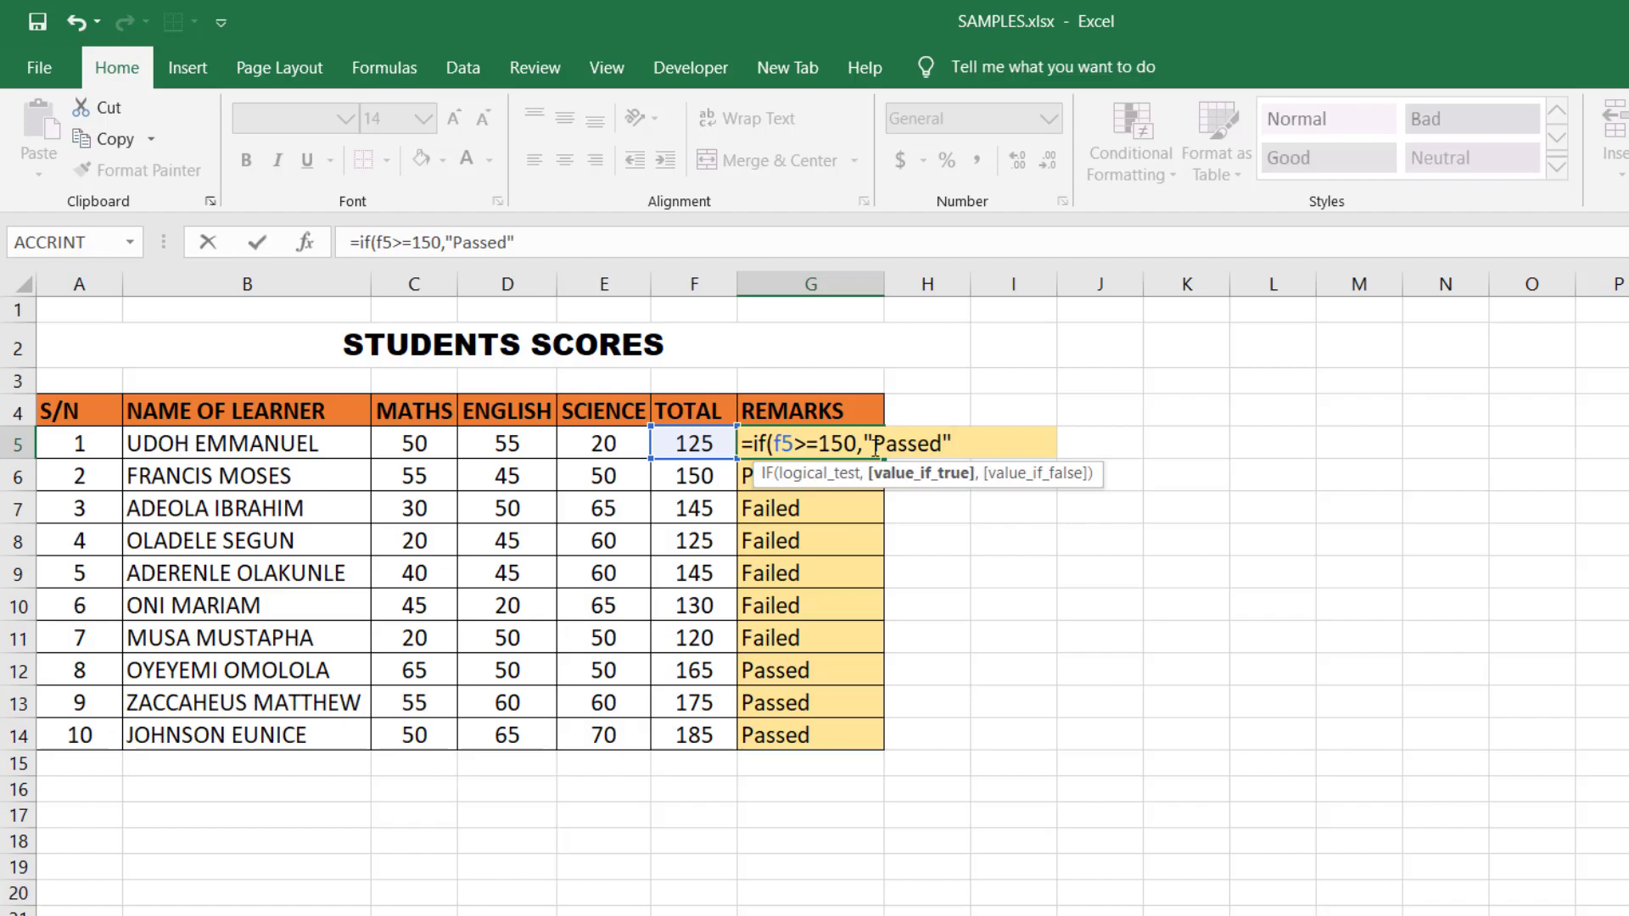
type(",")
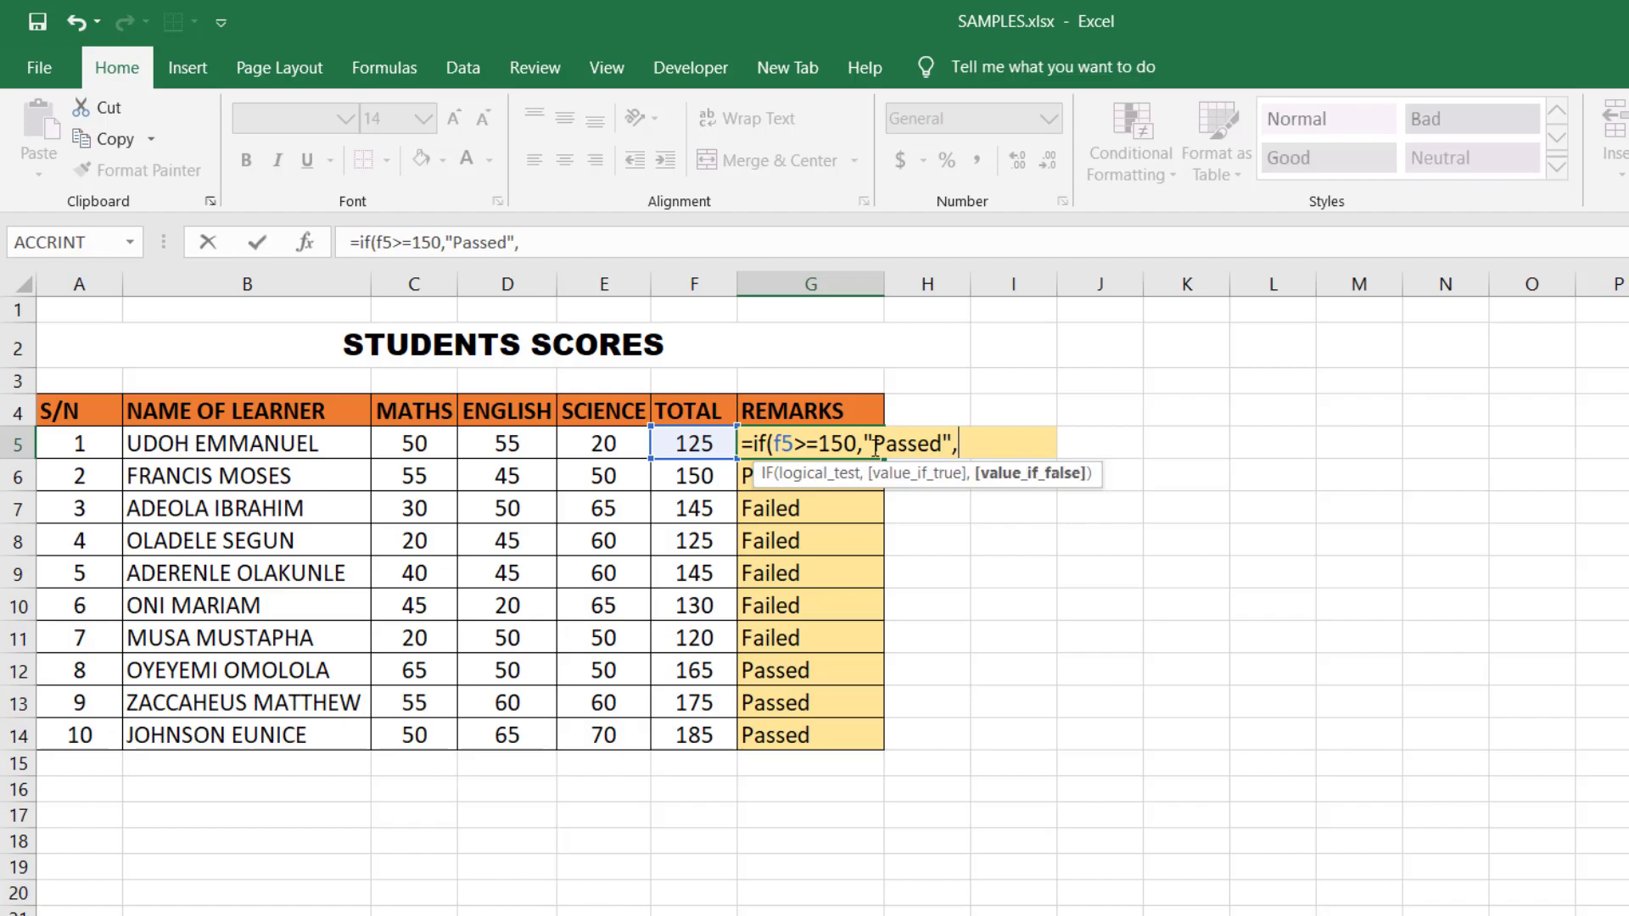
type("\"Failed")
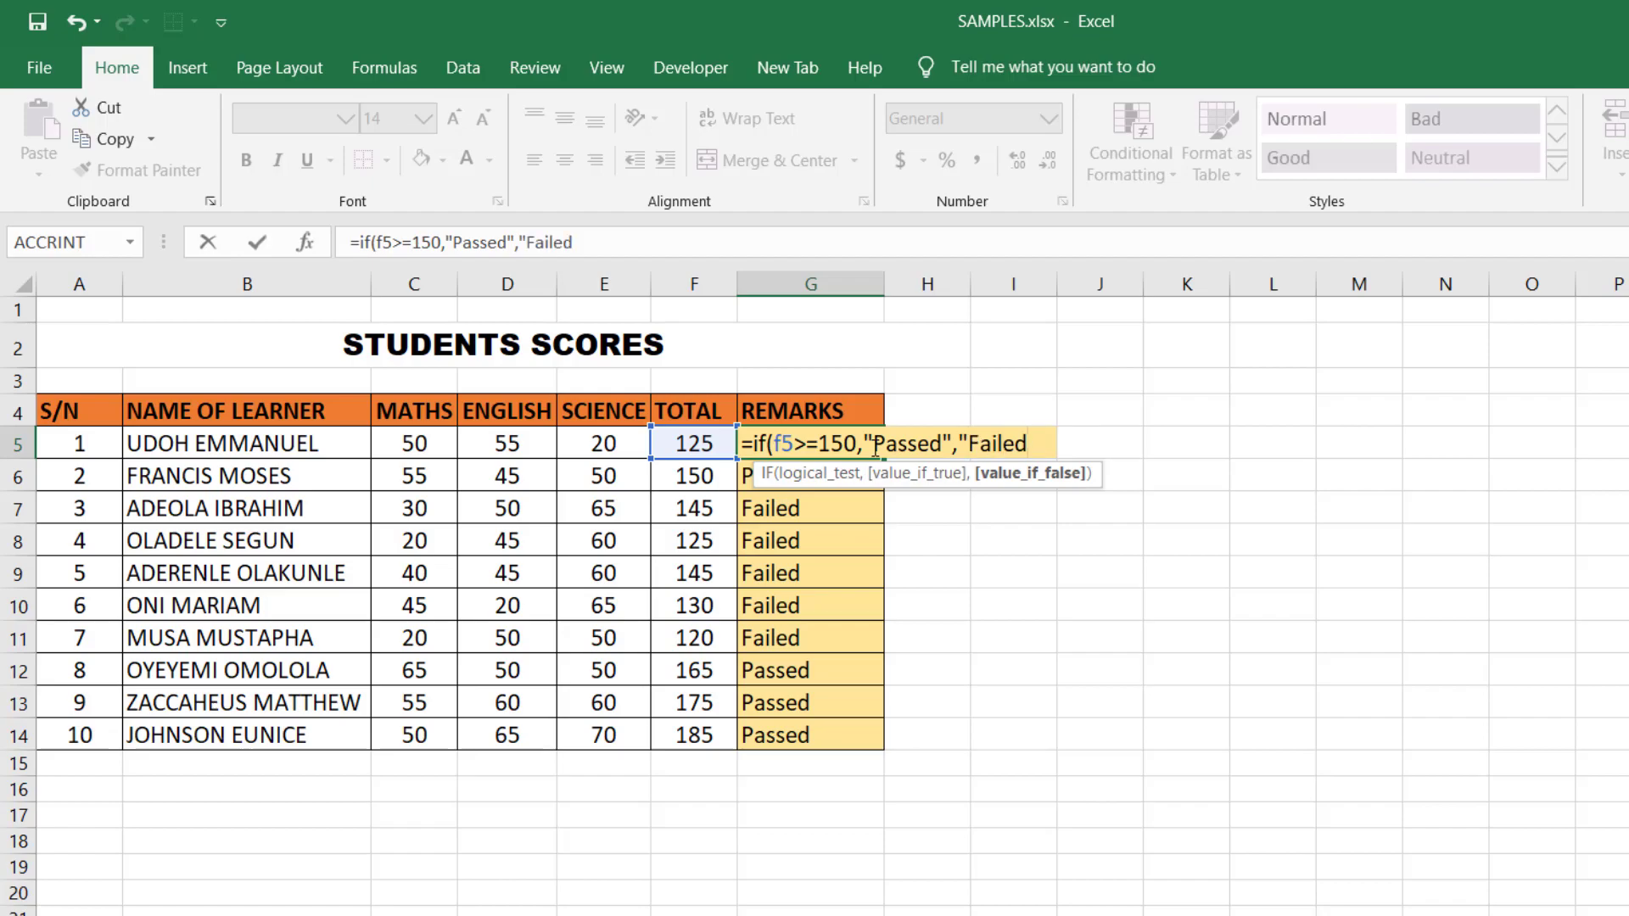
type("\")")
key("Return")
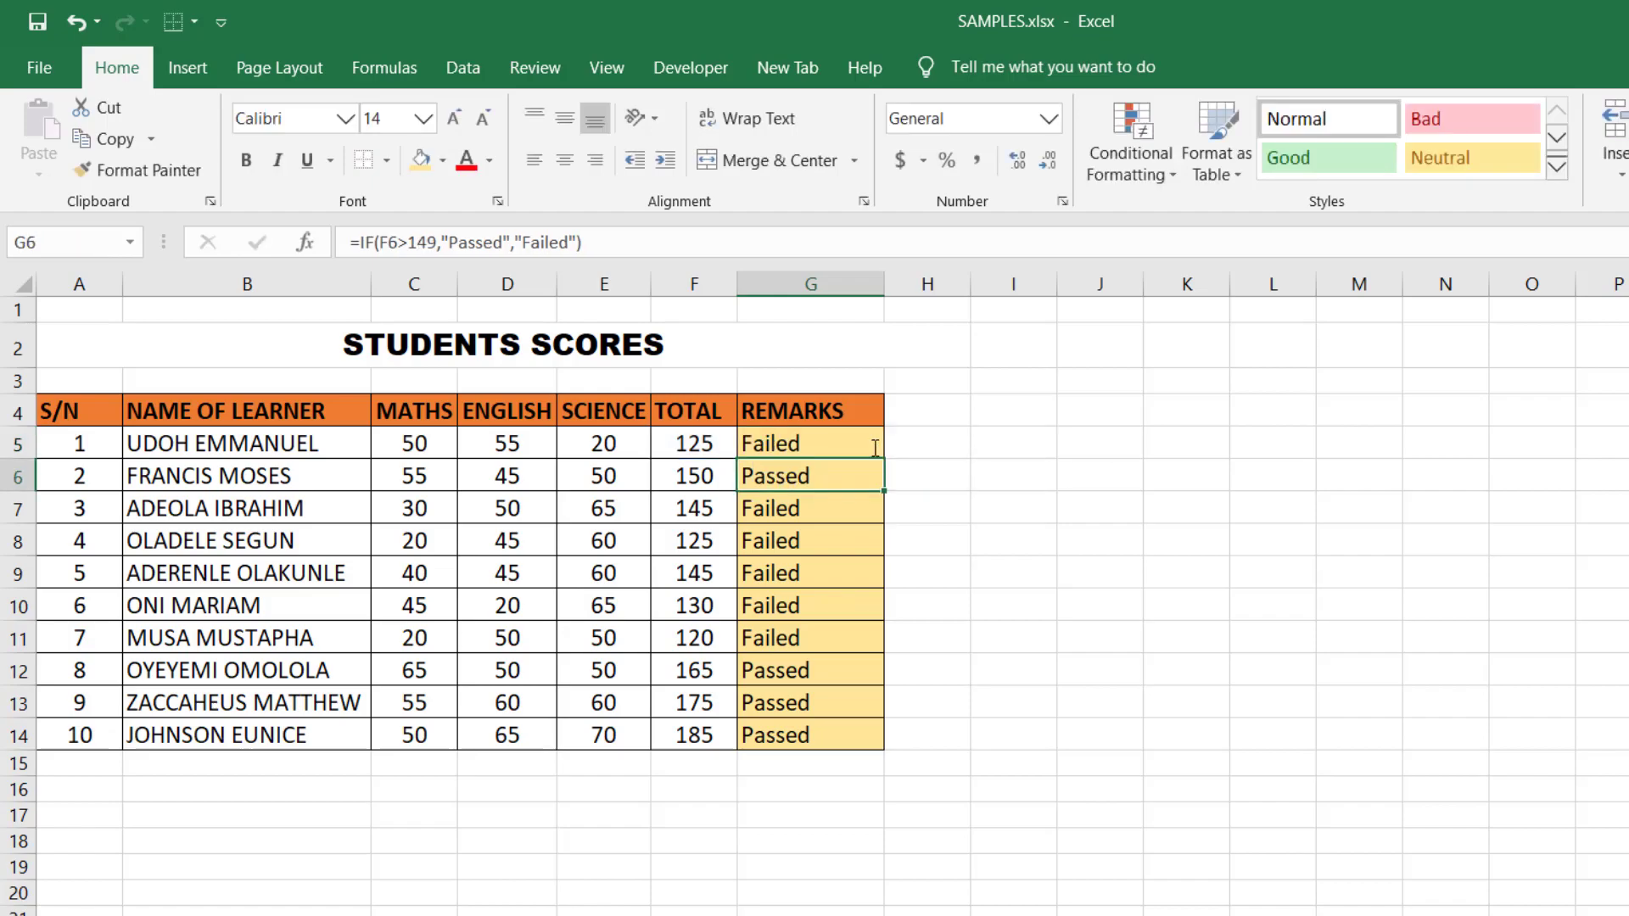
- AutoFill the revised remark formula from G5 down through G14 and check the formula in G5
left_click(874, 447)
left_click_drag(883, 459, 874, 747)
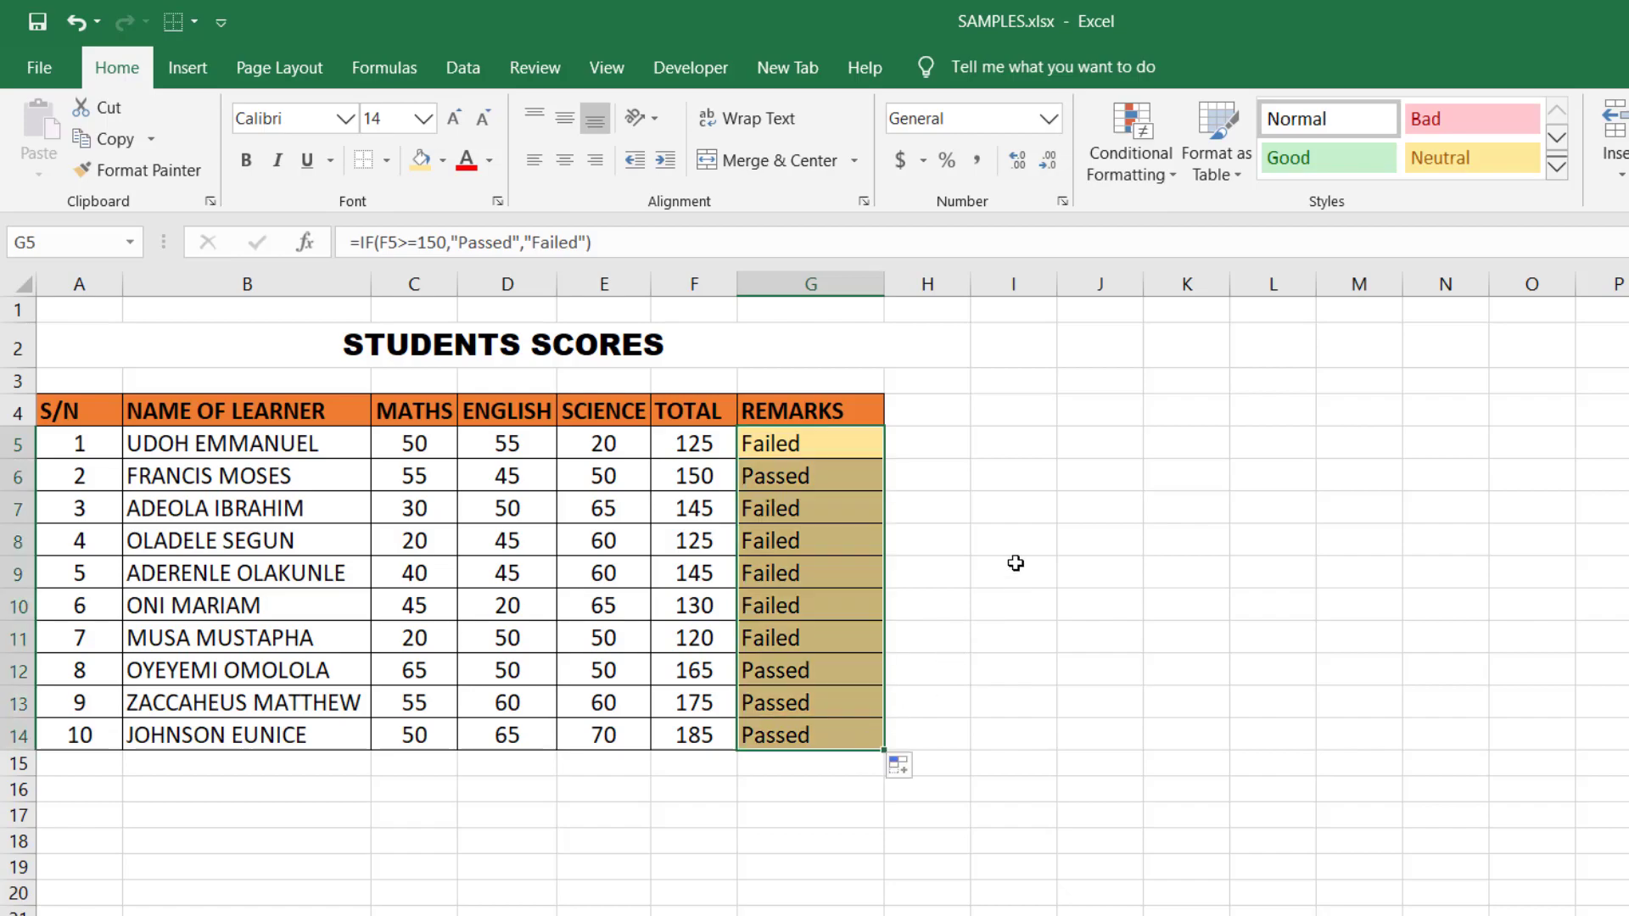
left_click(848, 440)
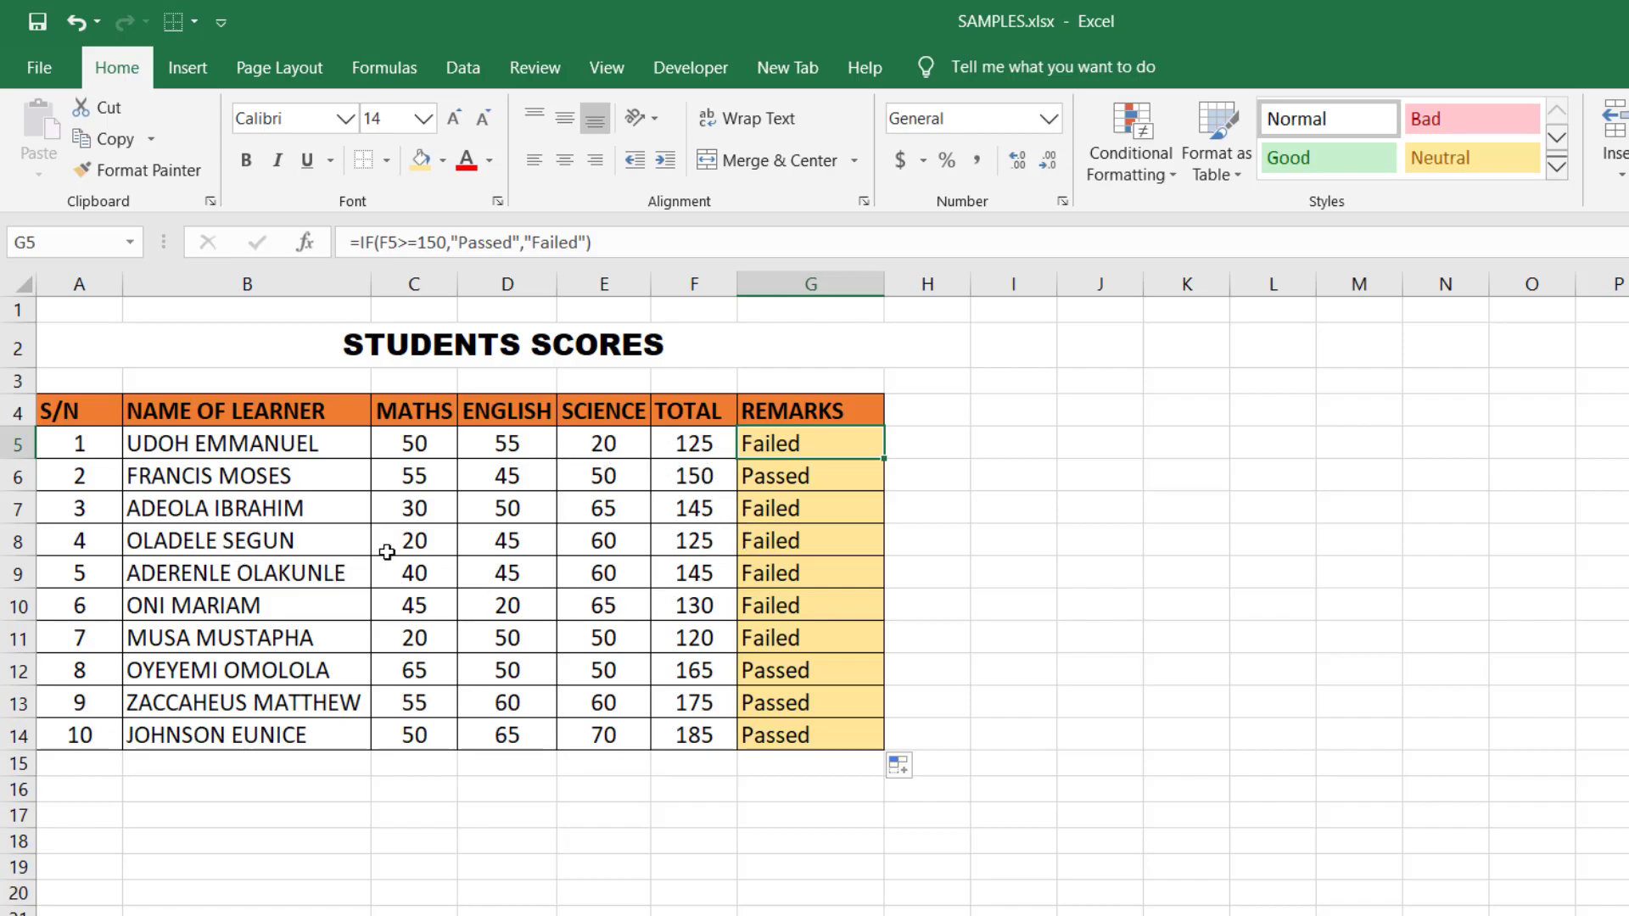
- Try a Maths score of 70 for the fourth learner in C8, check the remark in G8, and undo the score change
left_click(423, 542)
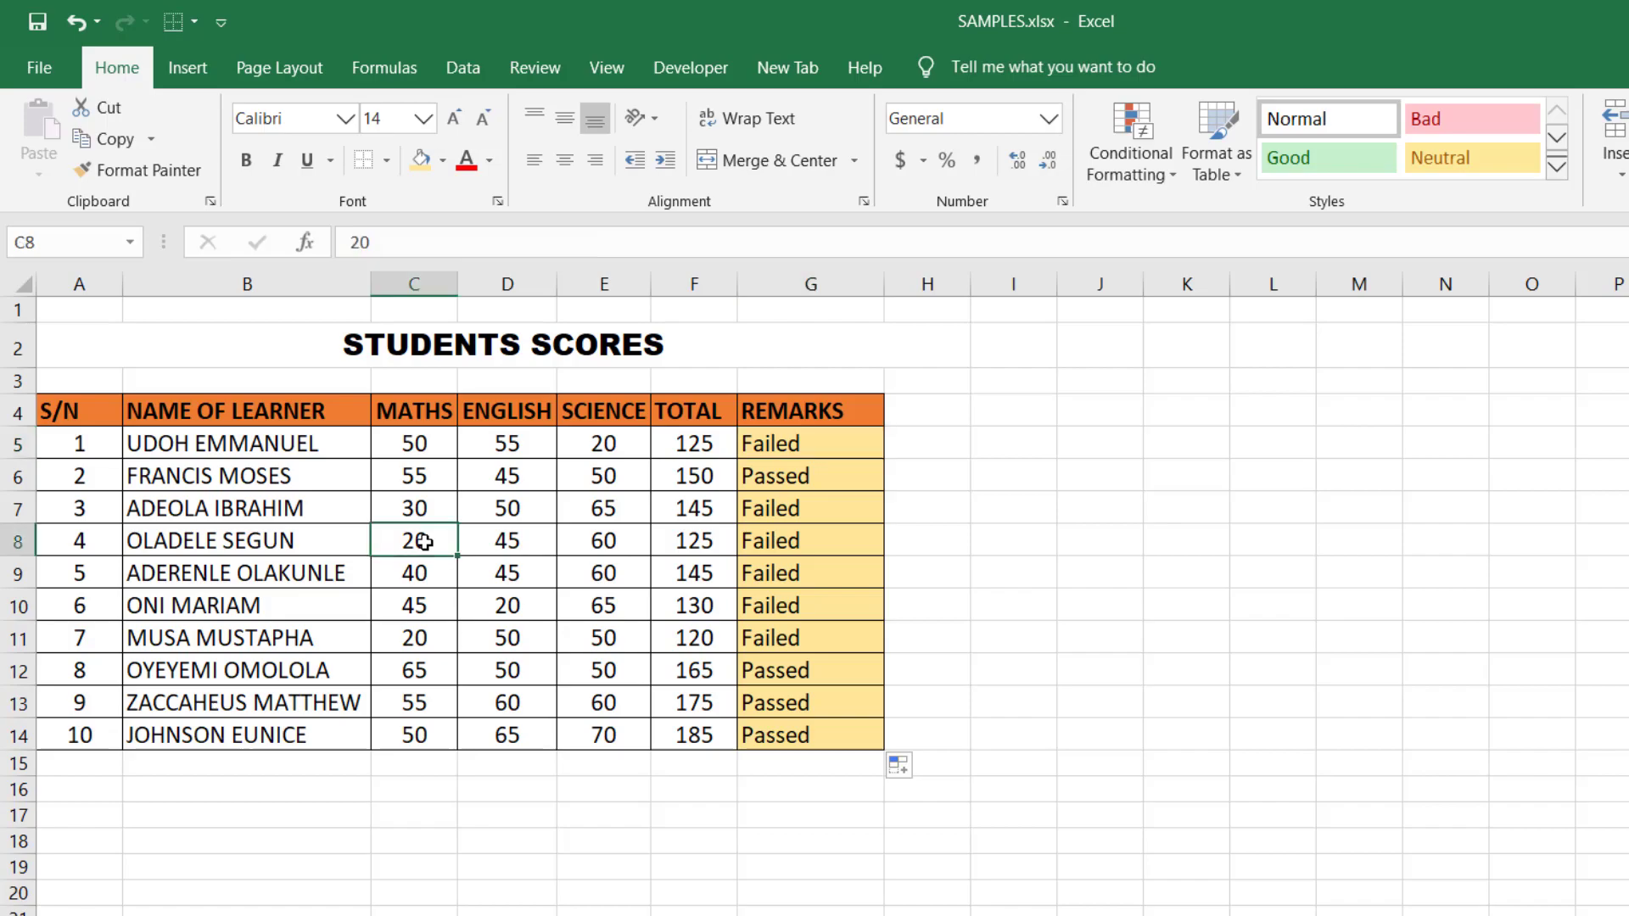
type("709")
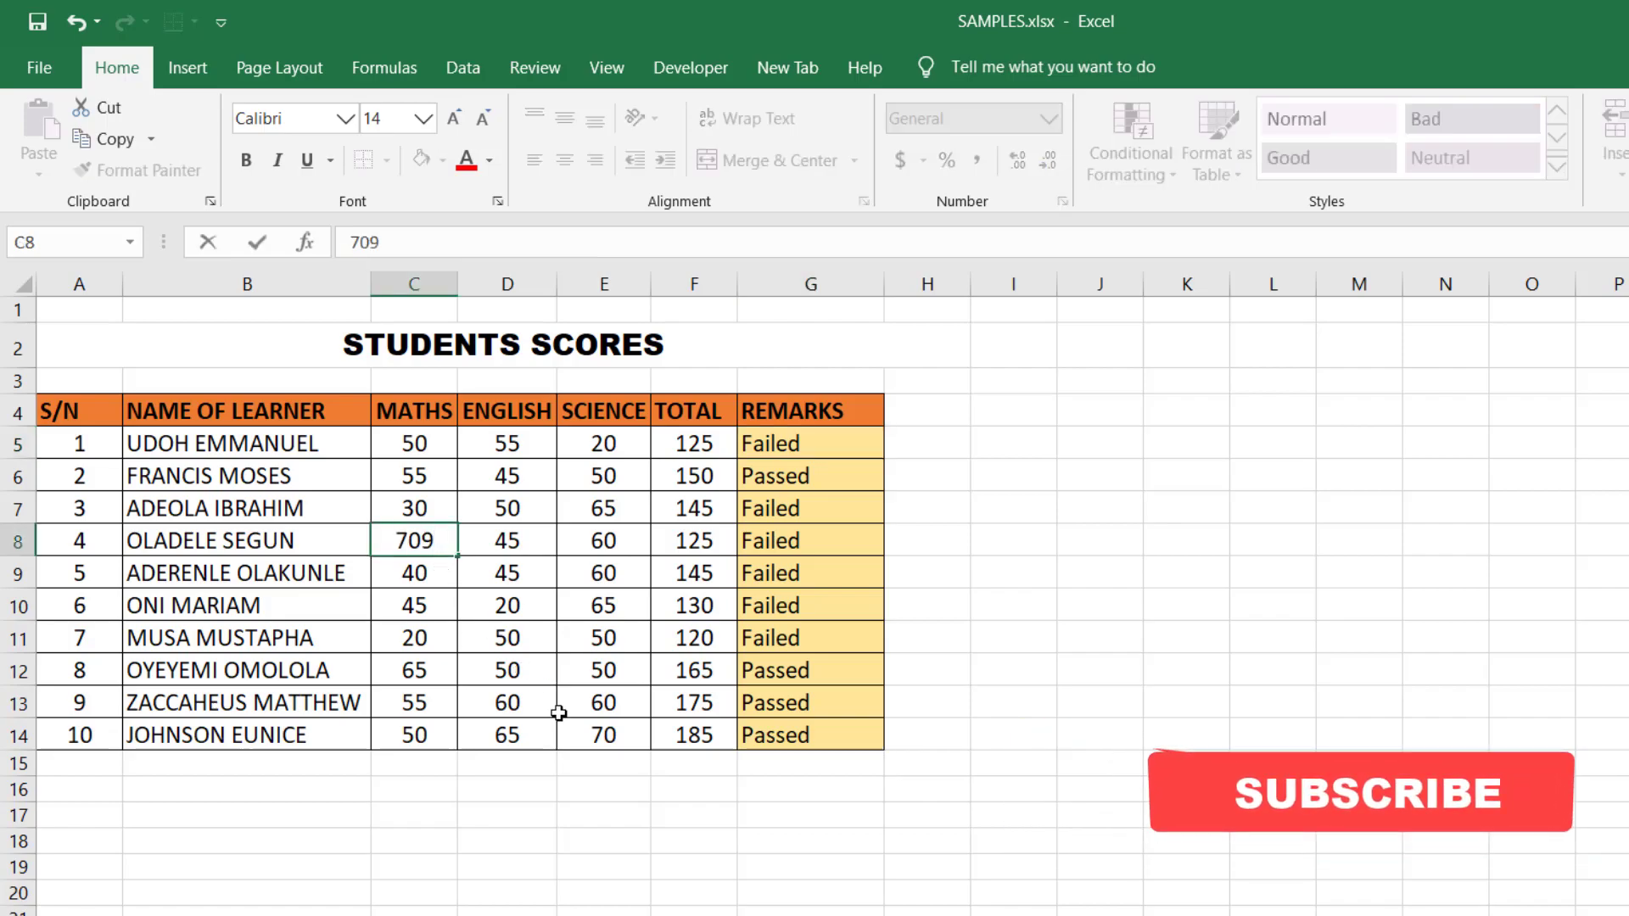
key("BackSpace")
key("Return")
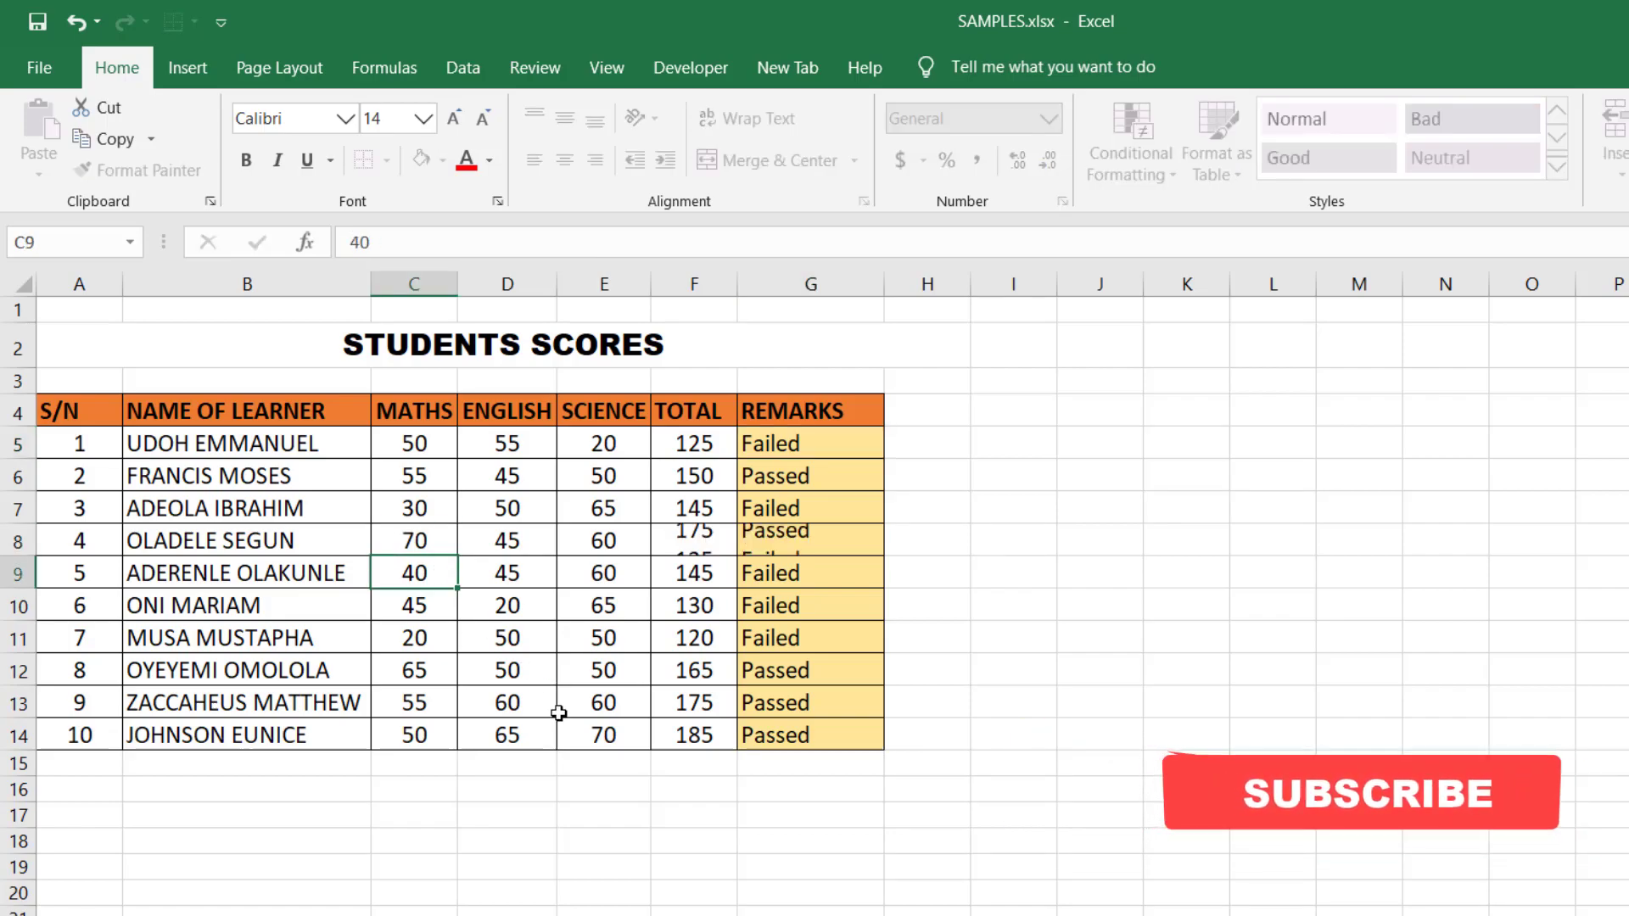
left_click(802, 541)
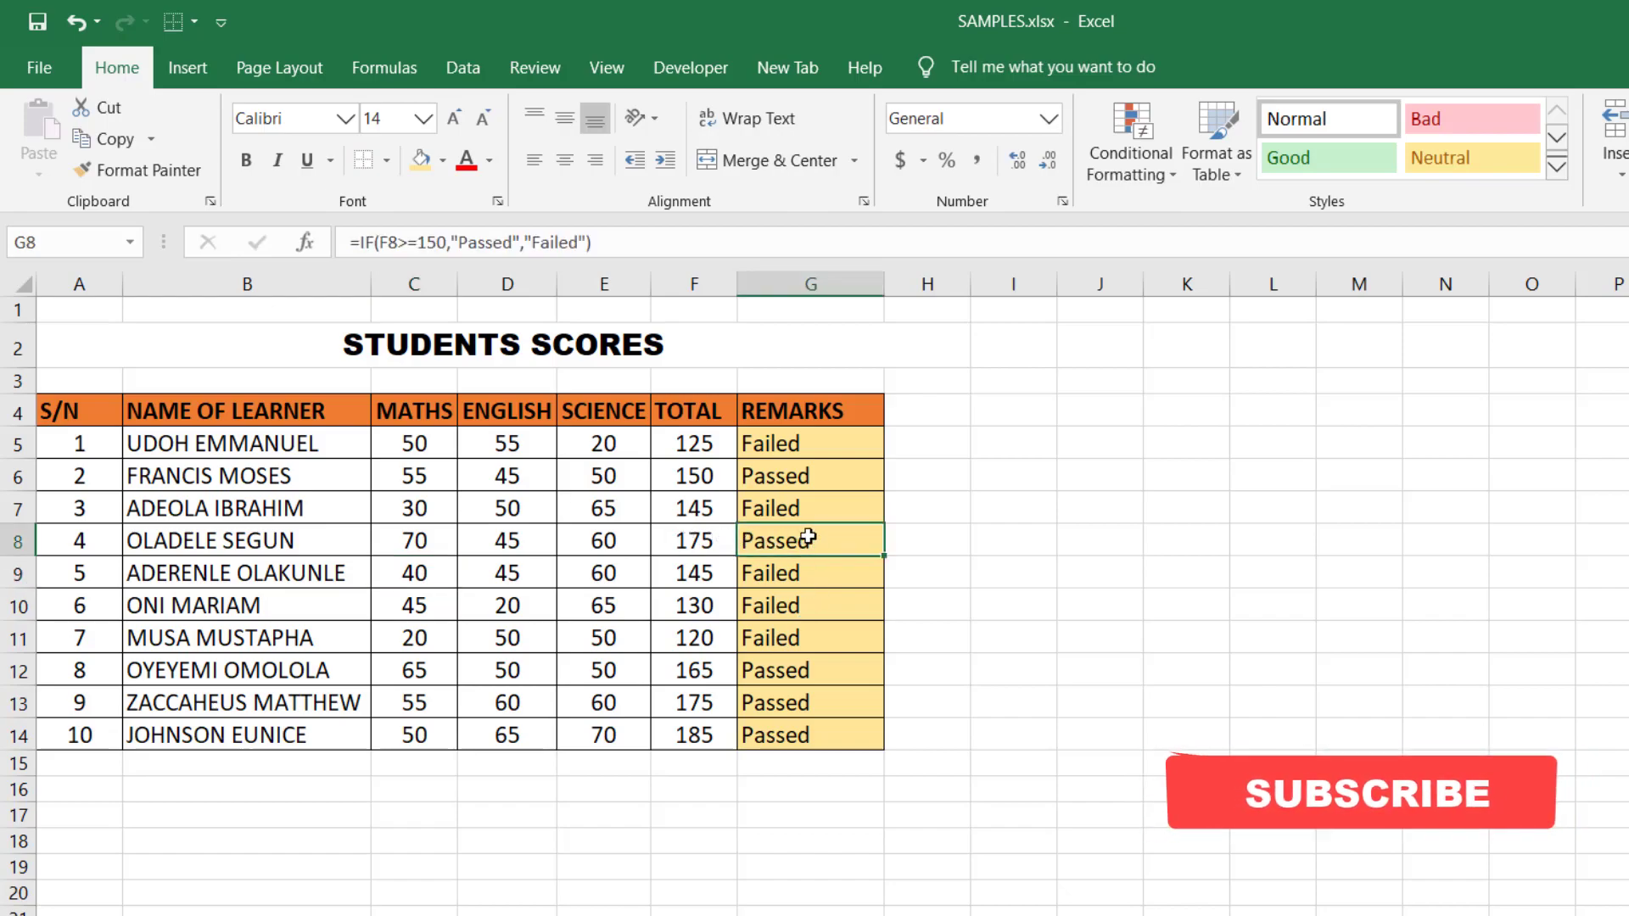
left_click(78, 22)
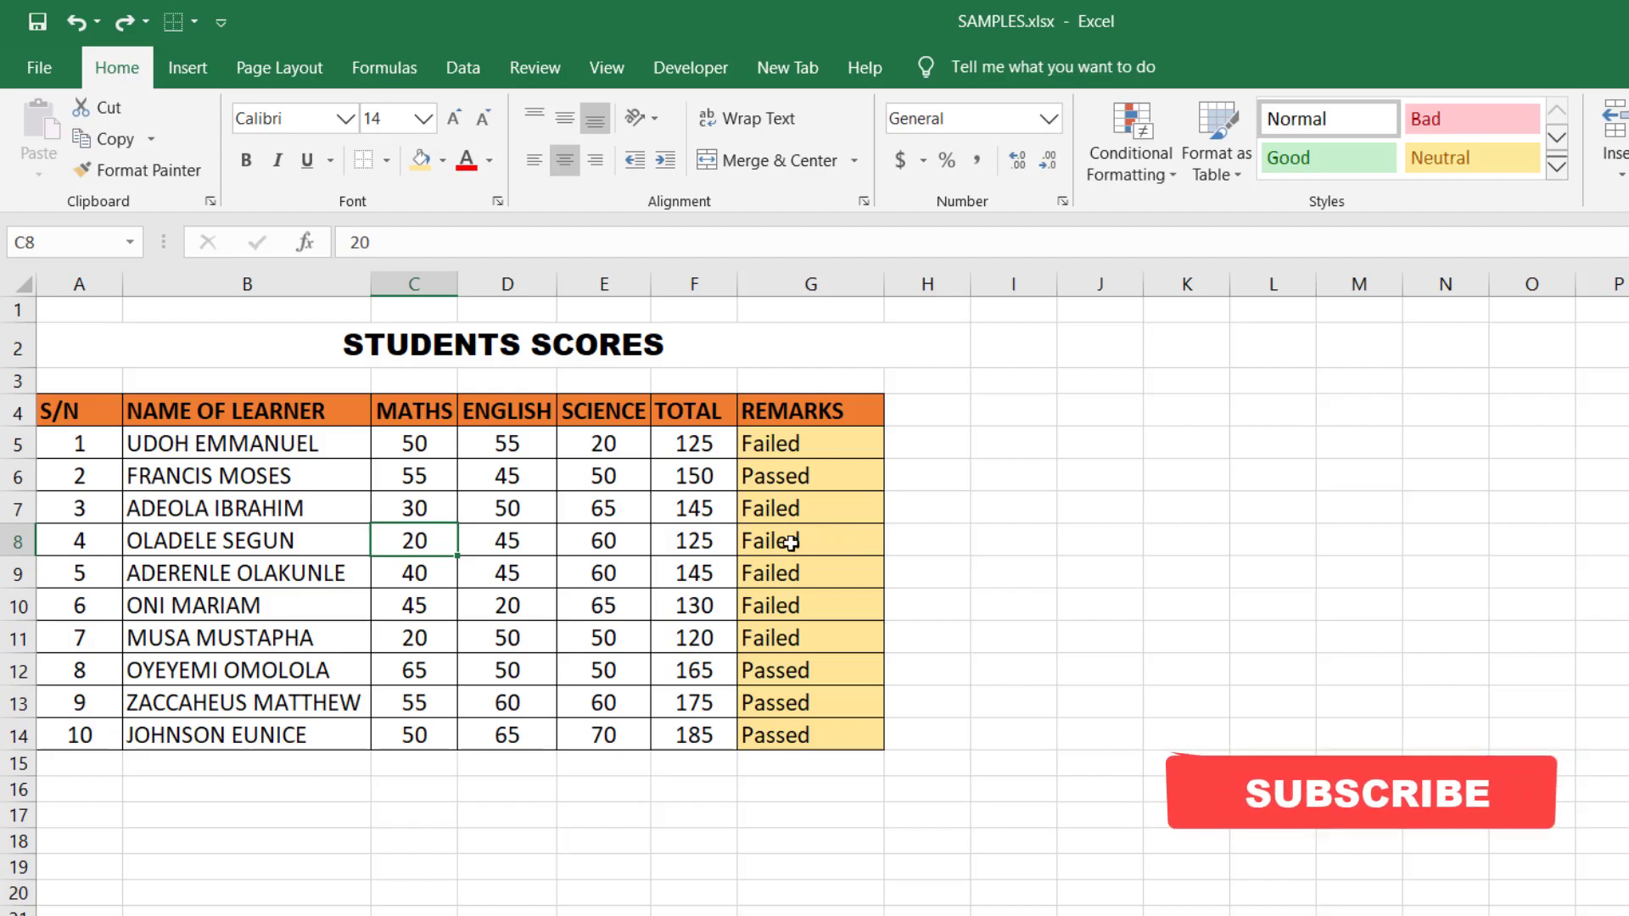
- Set the fourth learner's Maths score in C8 to 70, comparing the remark in G8 before and after the change
left_click(844, 539)
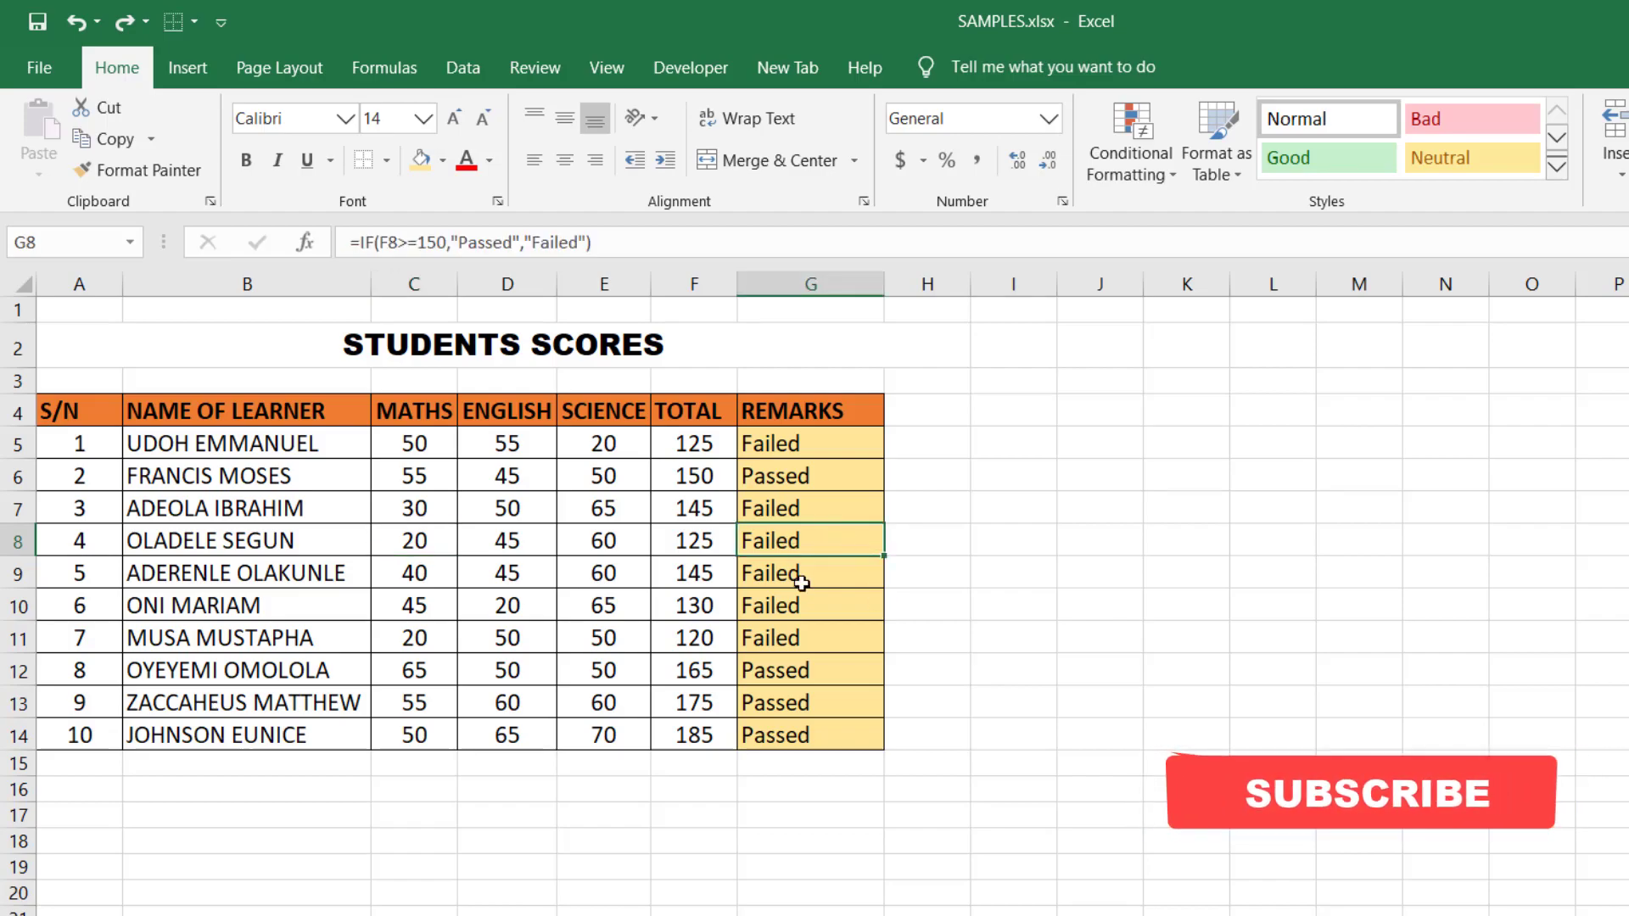
left_click(439, 543)
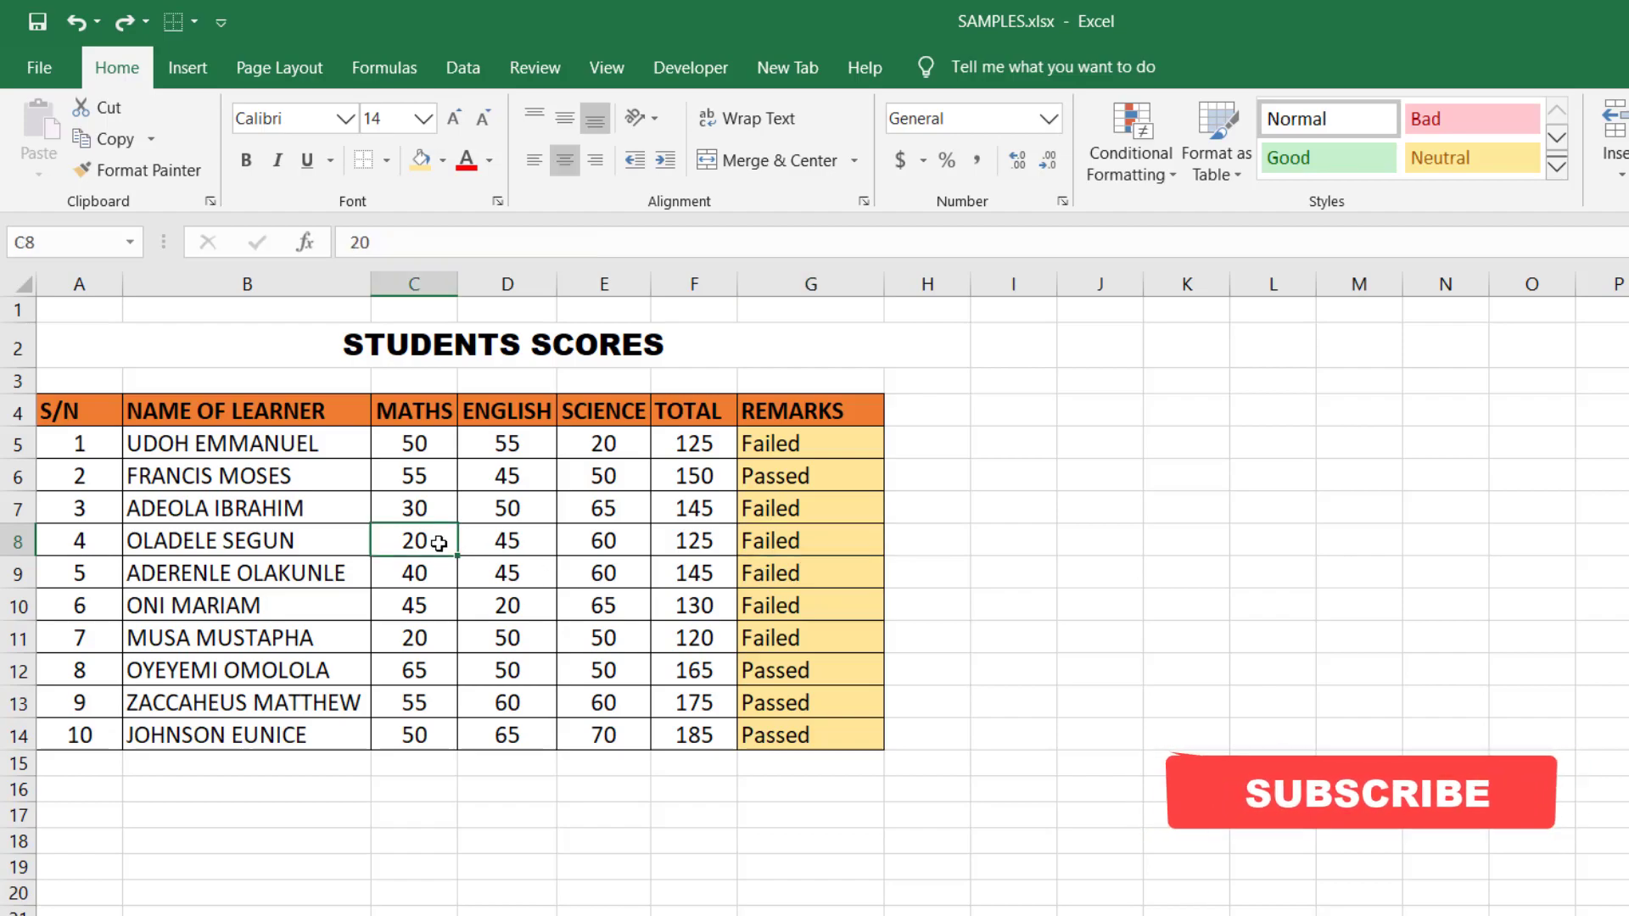
type("70")
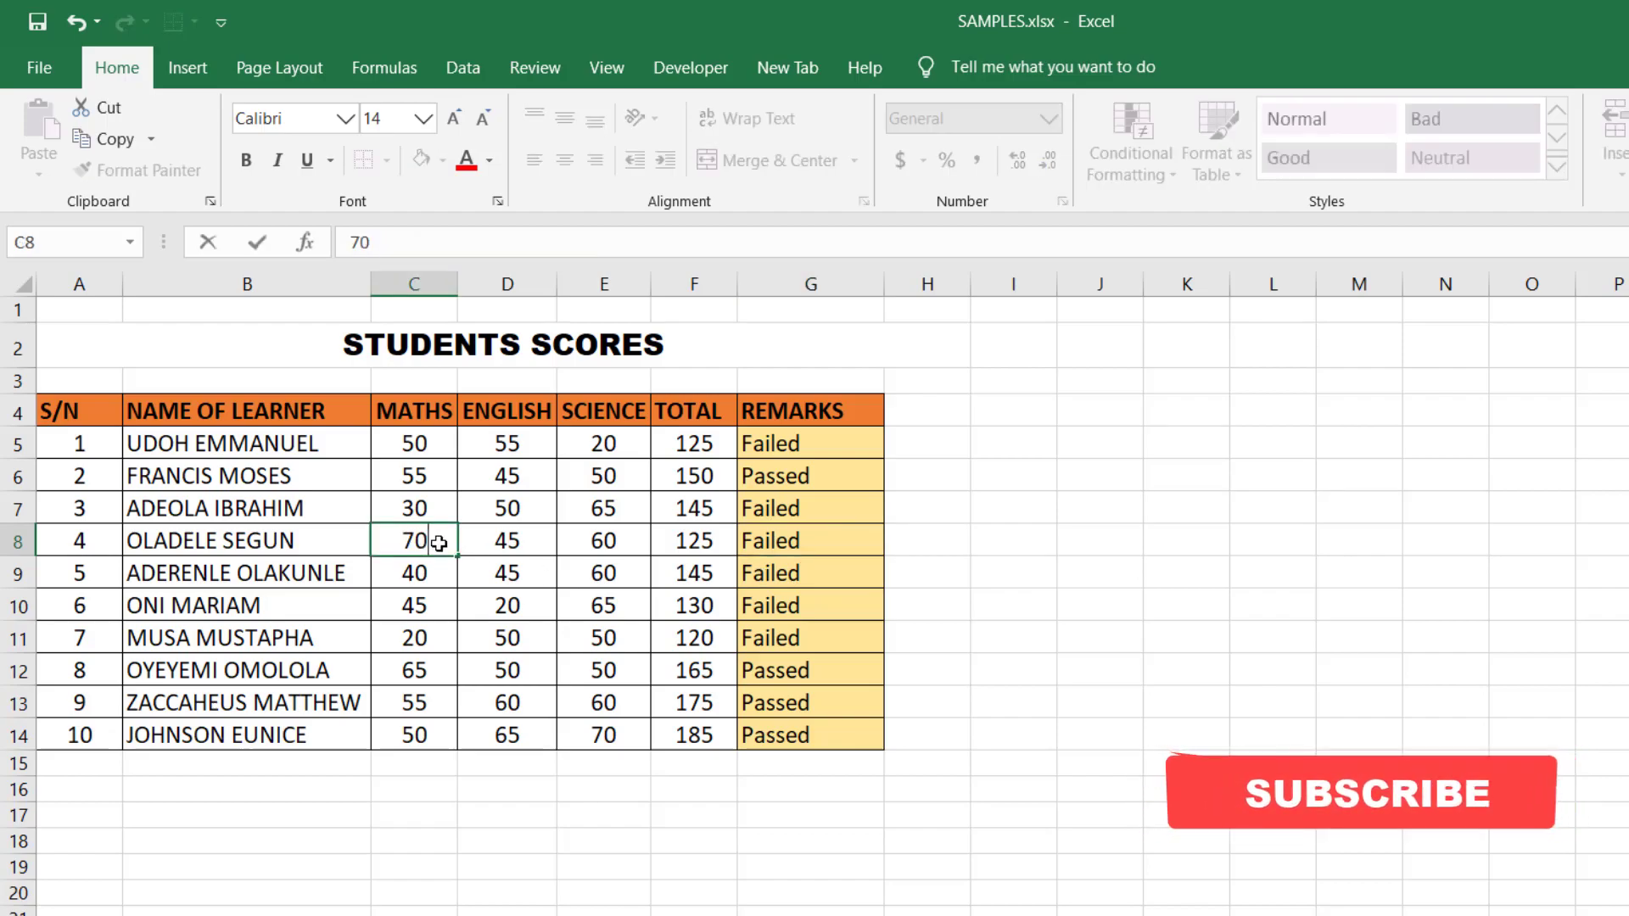
key("Return")
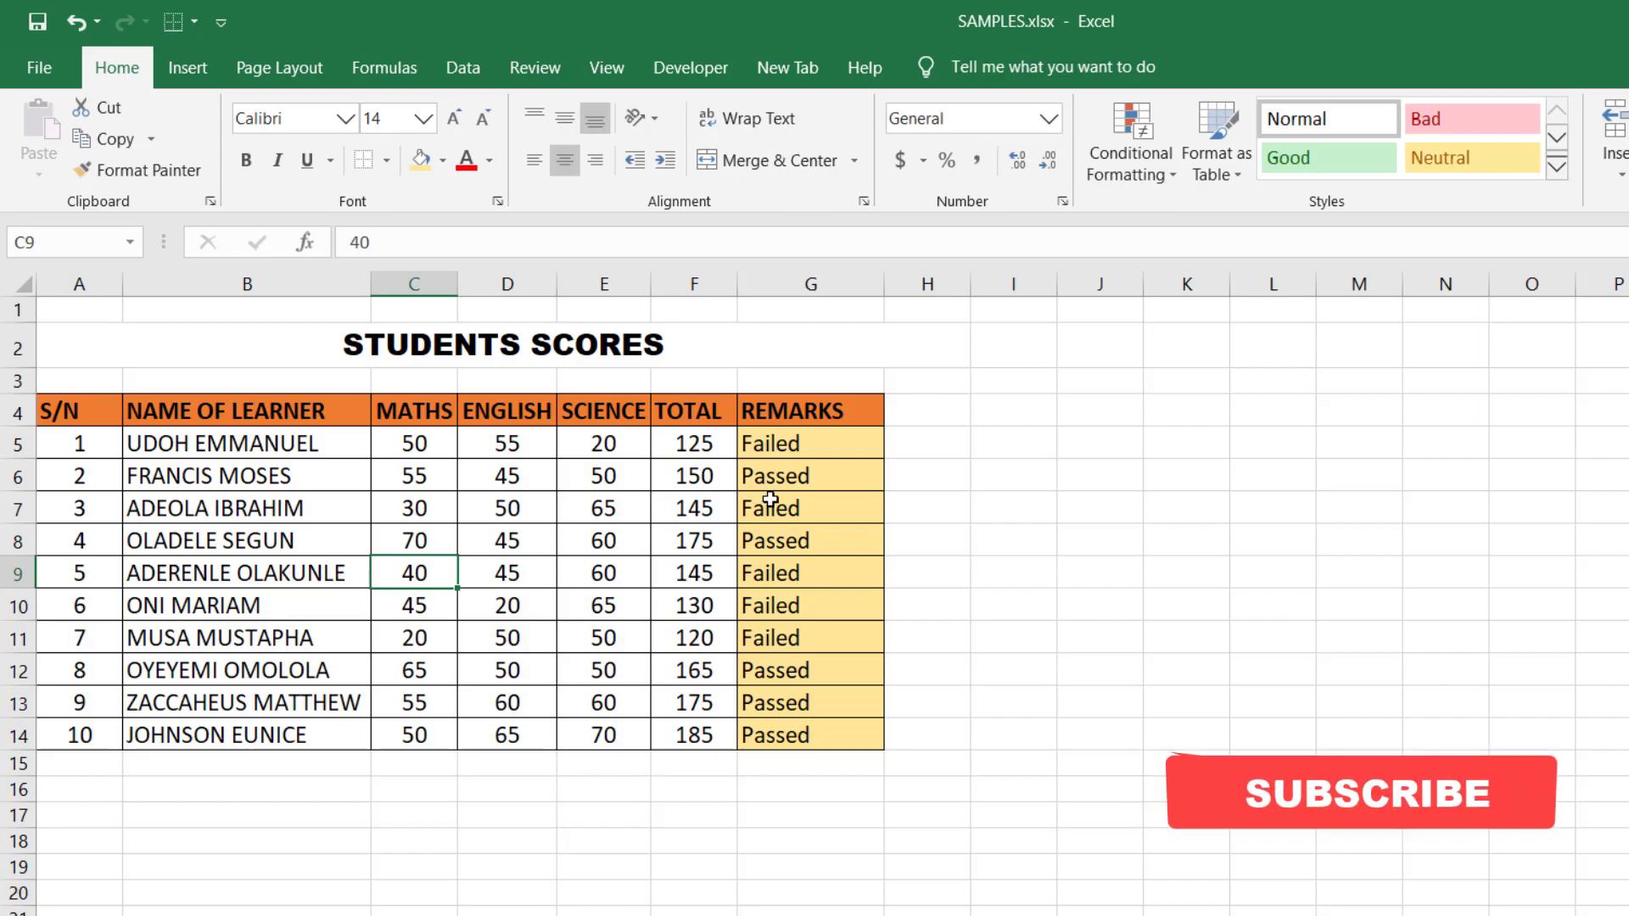
left_click(781, 529)
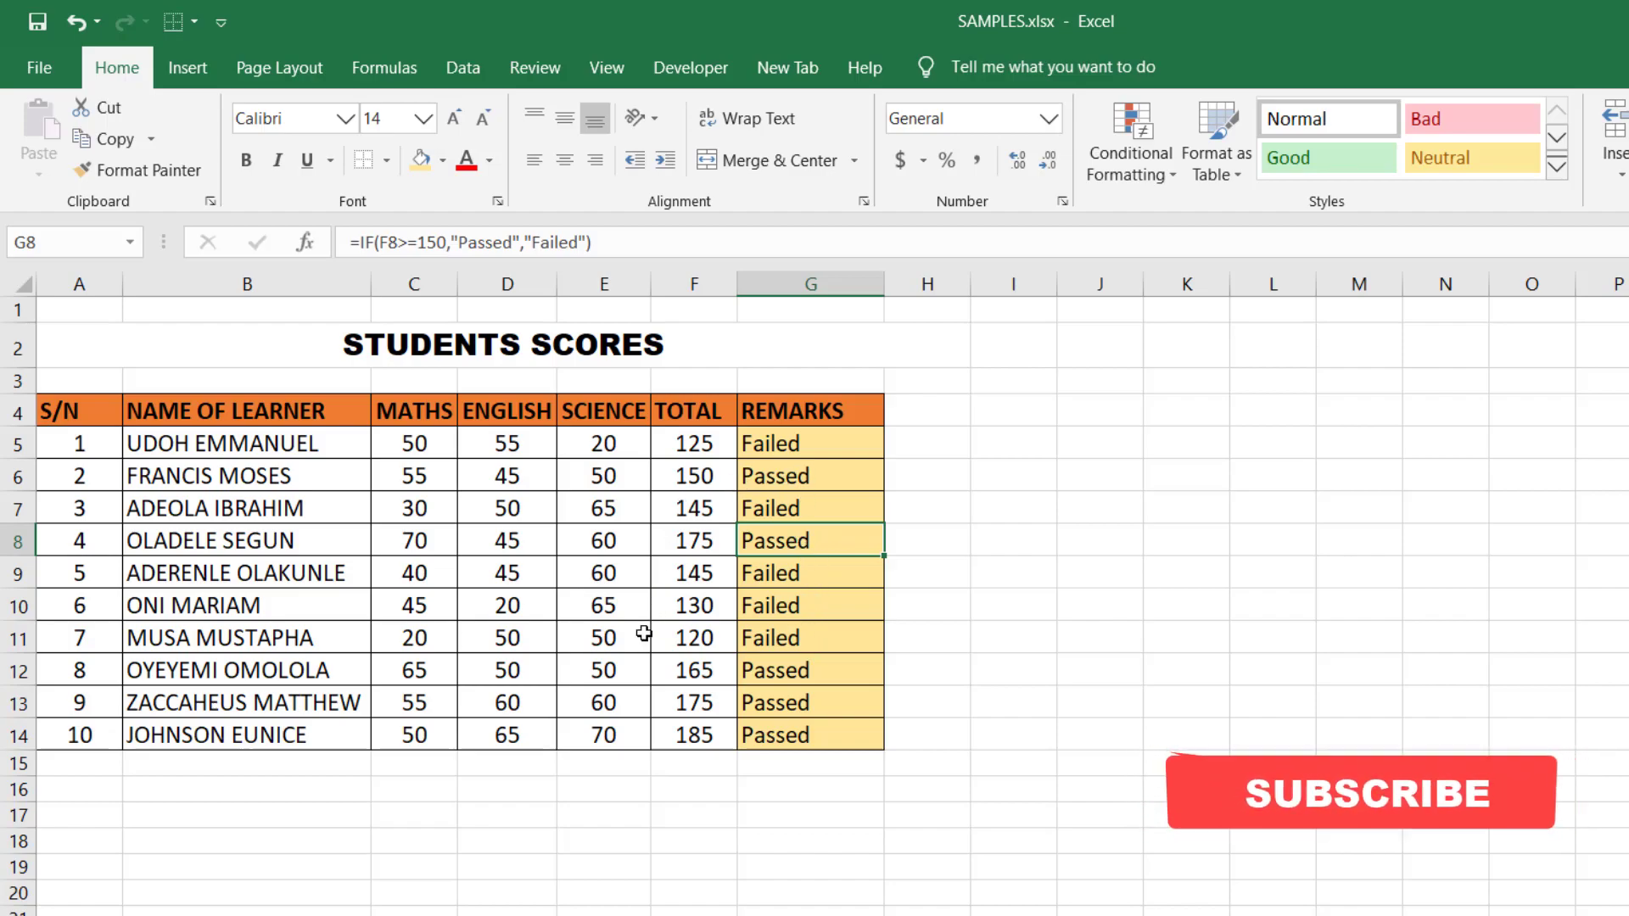
- Set the seventh learner's Maths score in C11 to 65 and check the remark formulas in G11 and G5
left_click(429, 643)
left_click(507, 638)
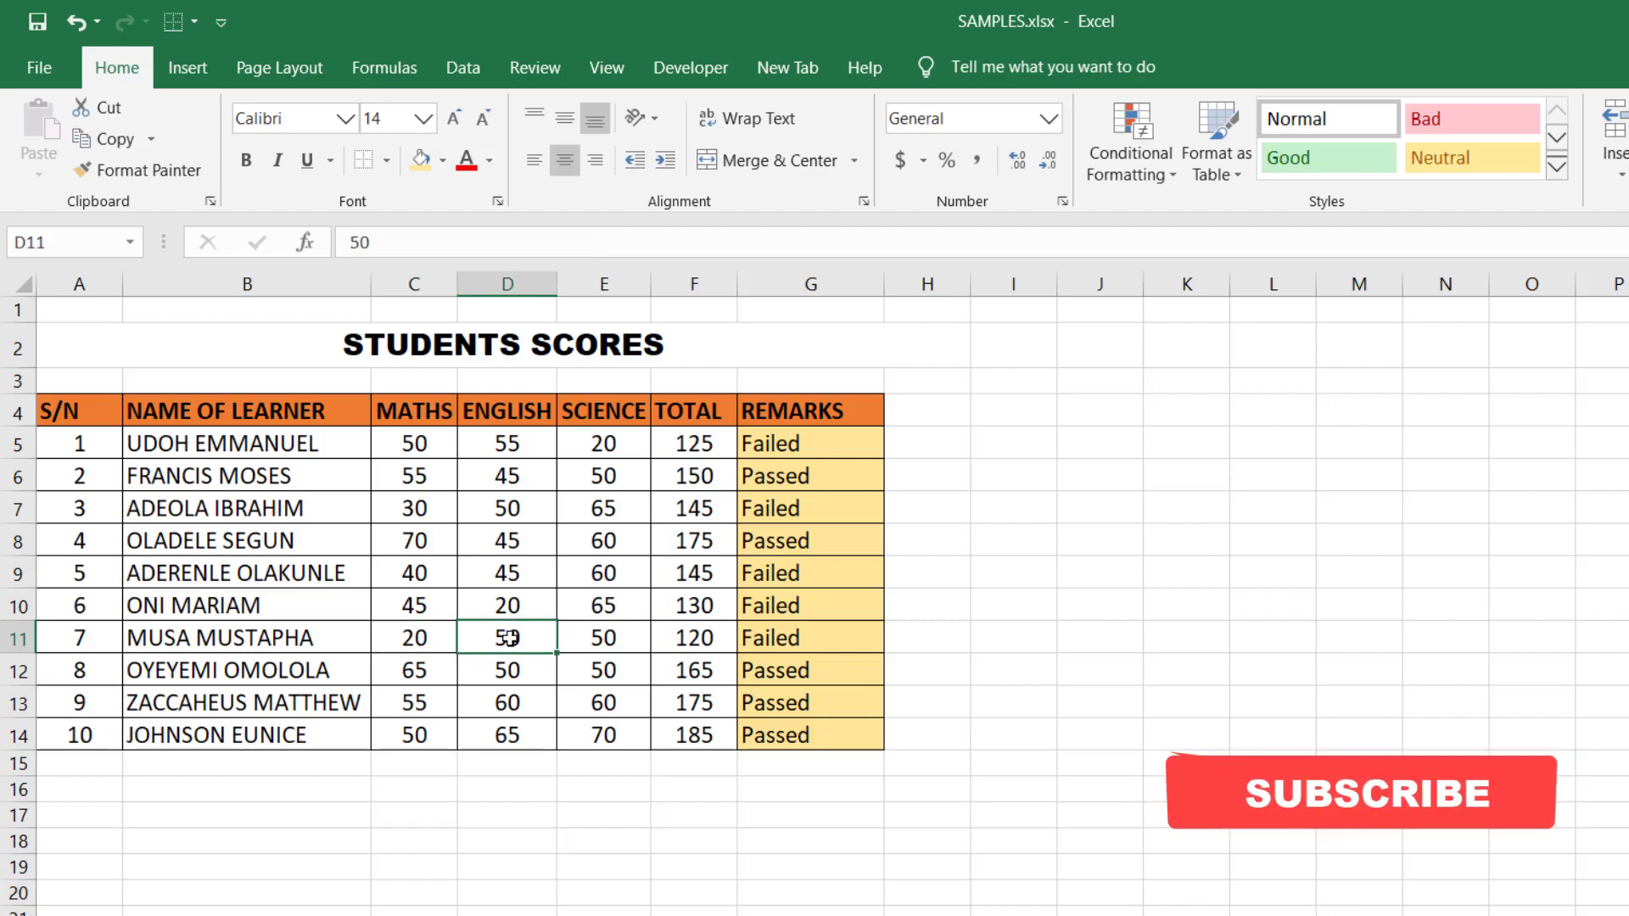
left_click(410, 643)
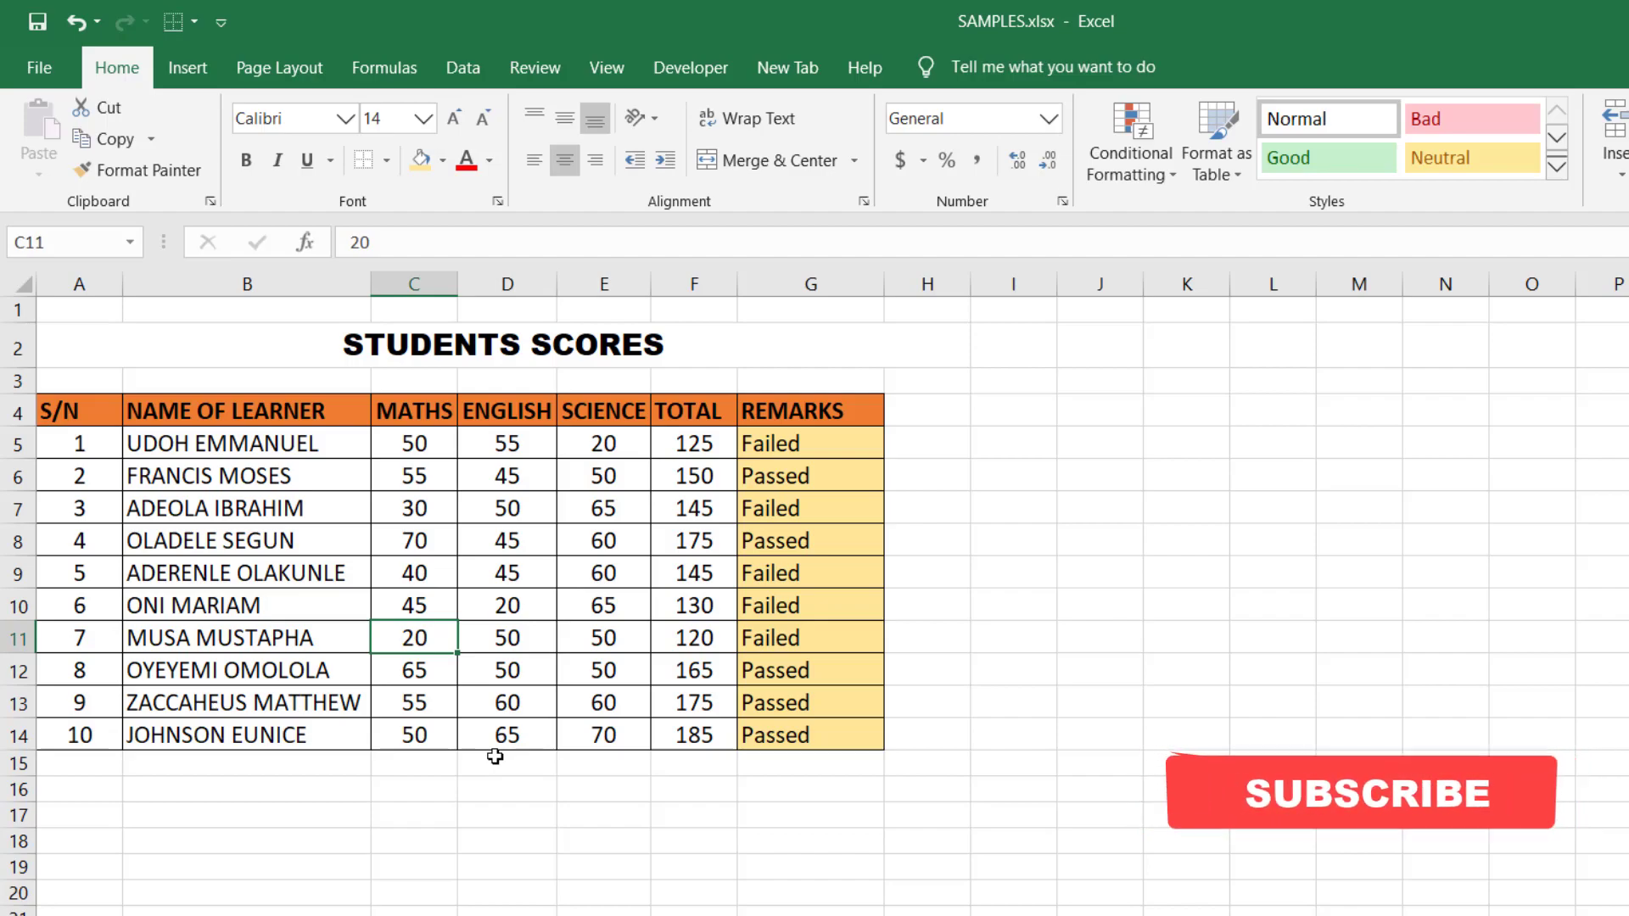
type("65")
key("Return")
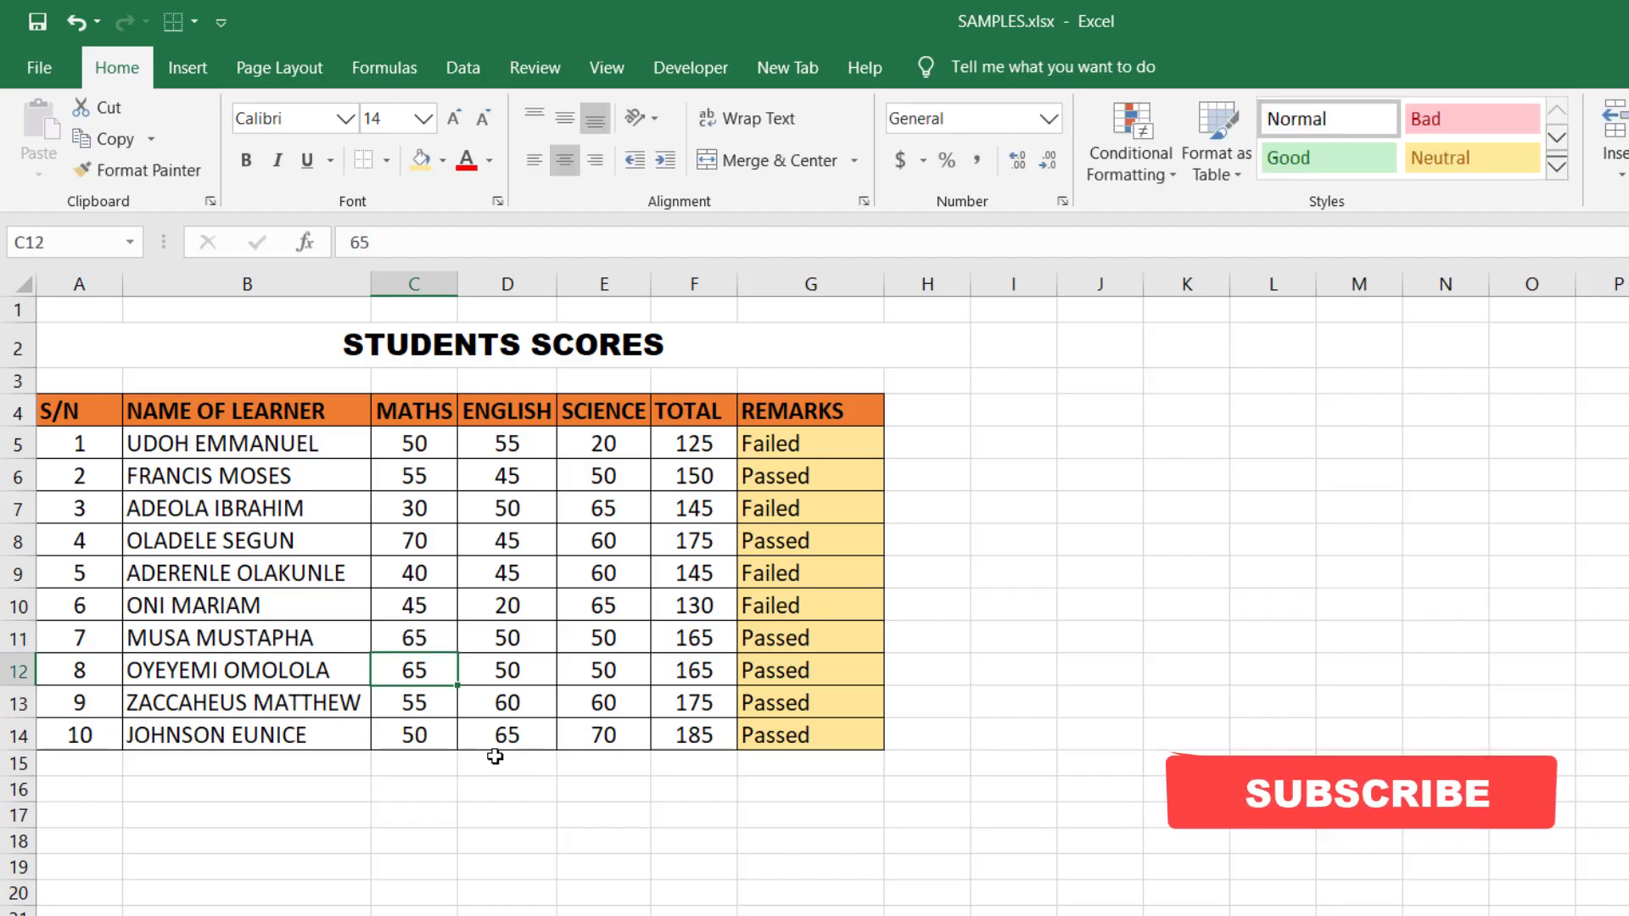
left_click(823, 645)
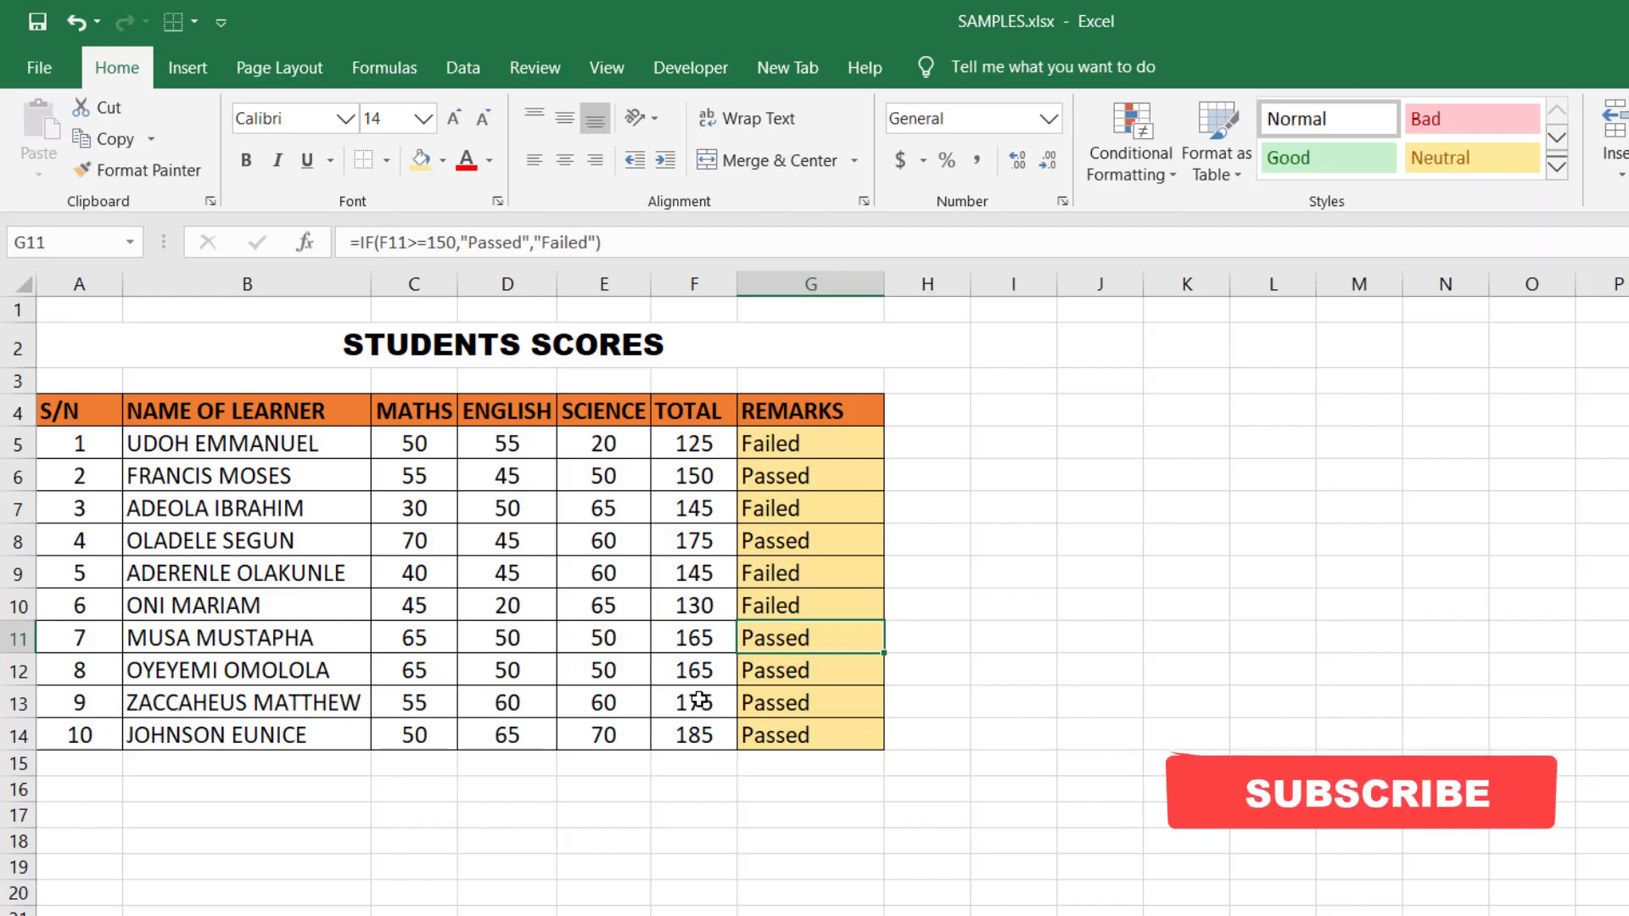
left_click(812, 451)
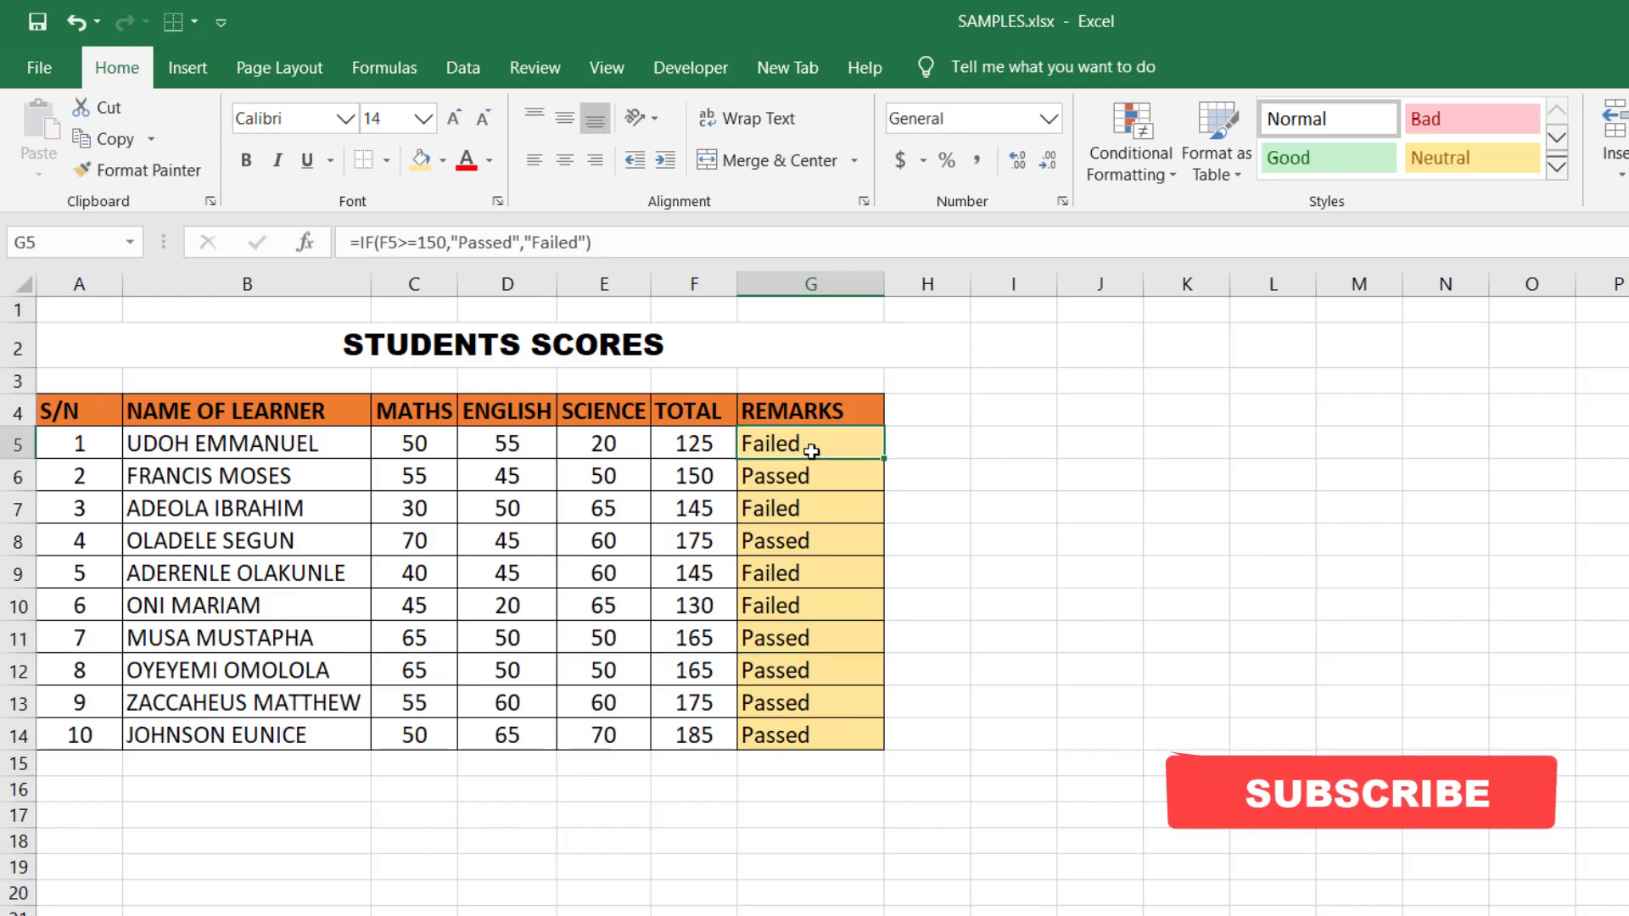
left_click(788, 764)
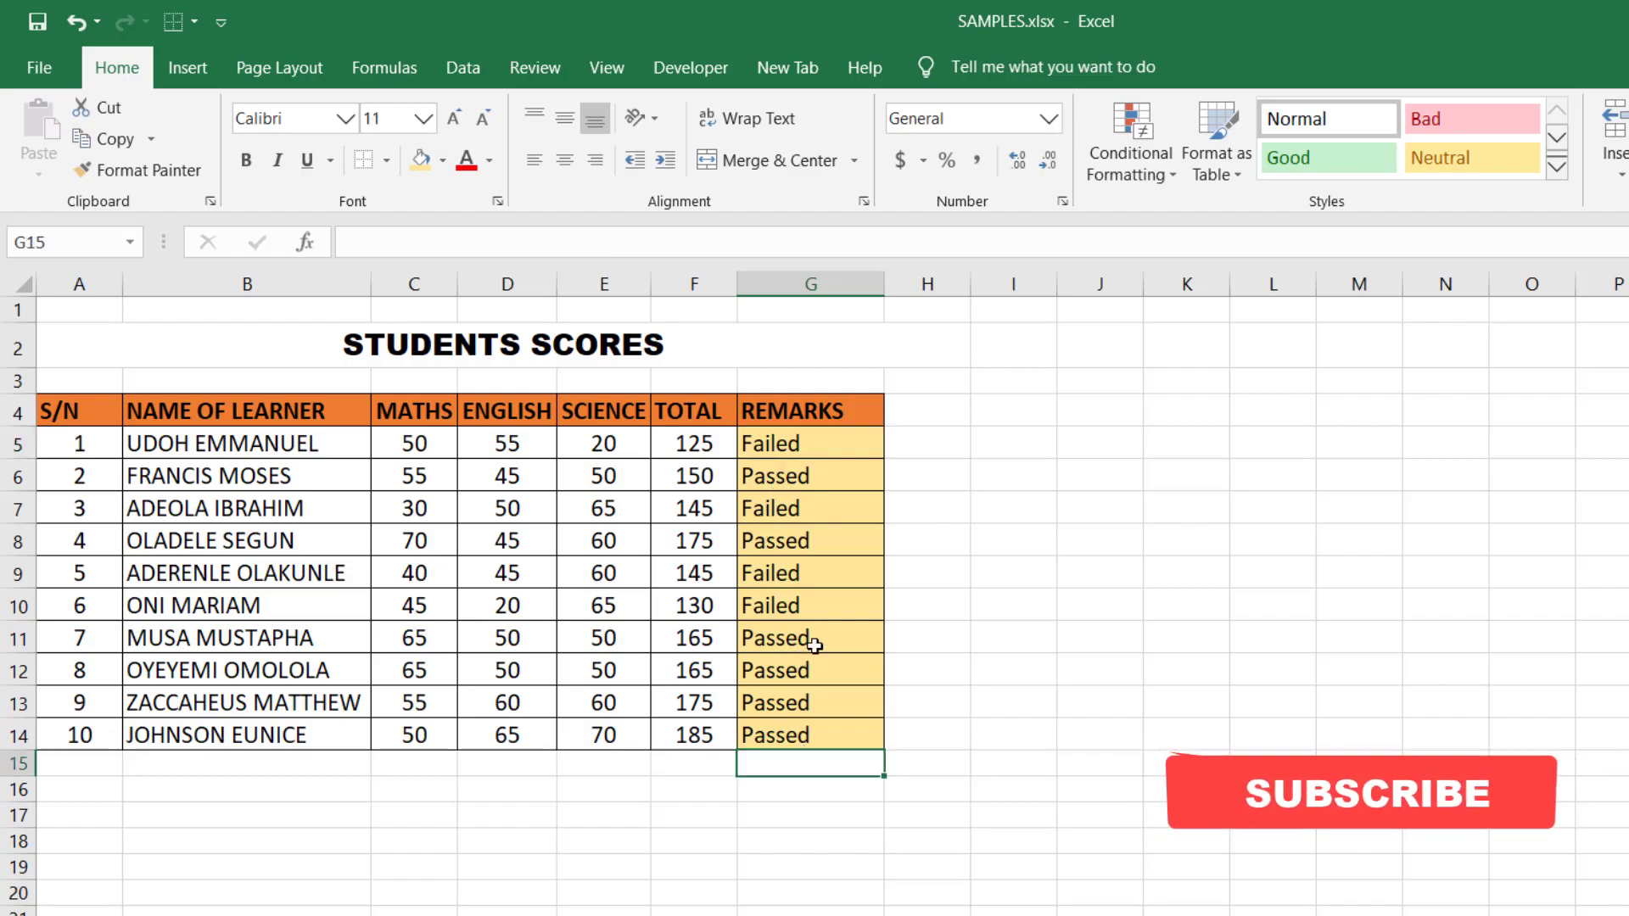
left_click(852, 446)
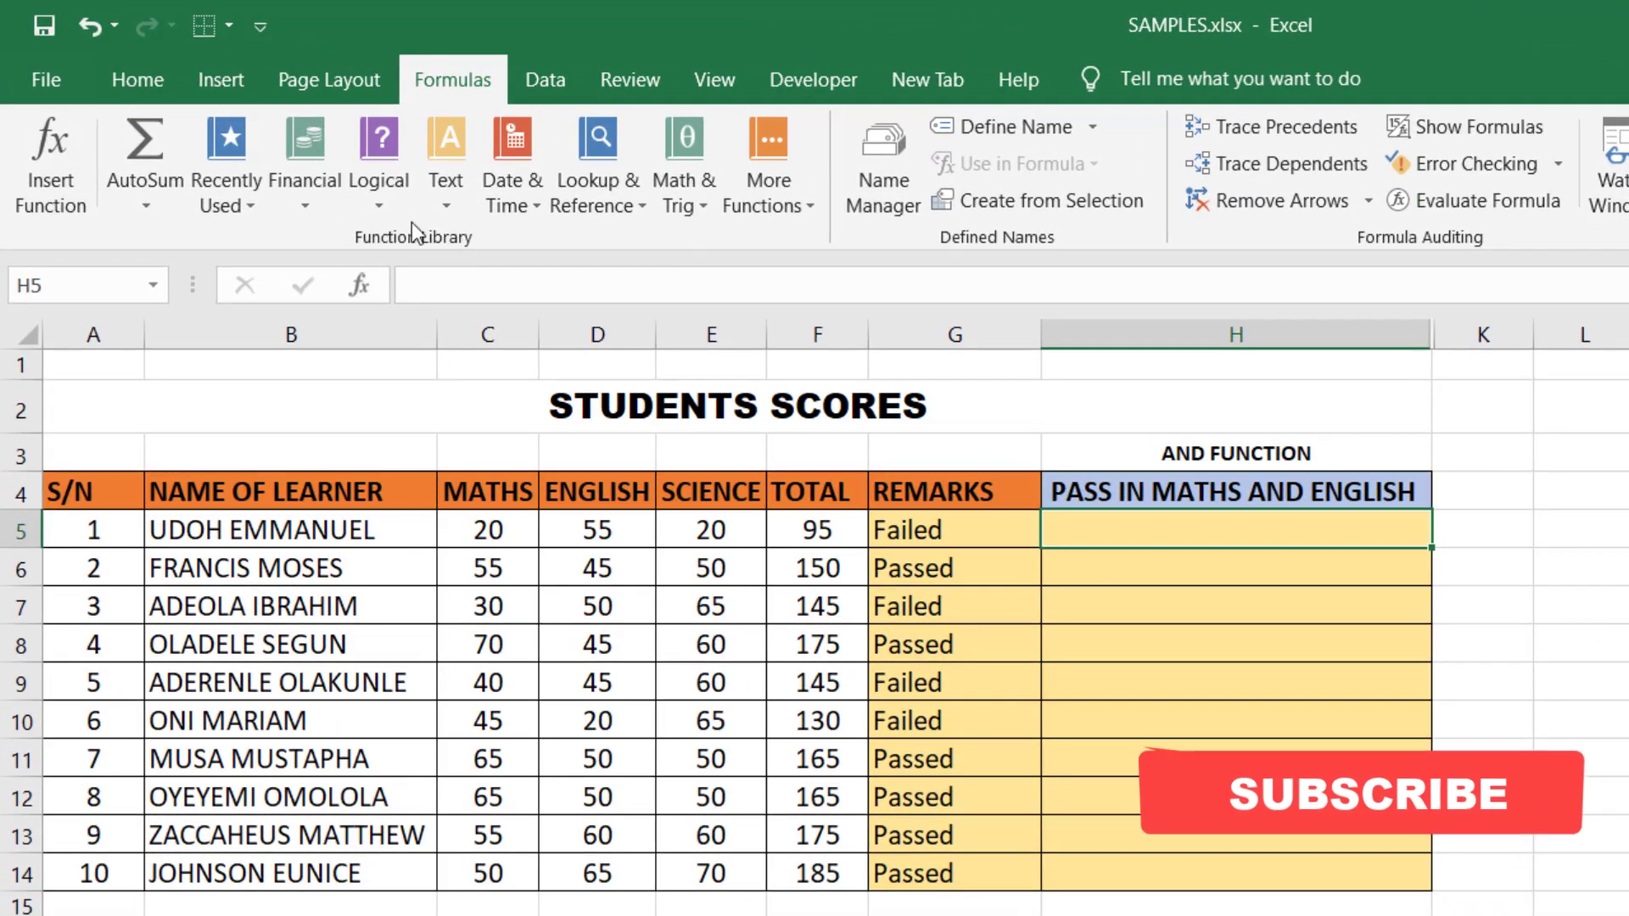
- Examine the description of the AND function among the logical functions
left_click(369, 200)
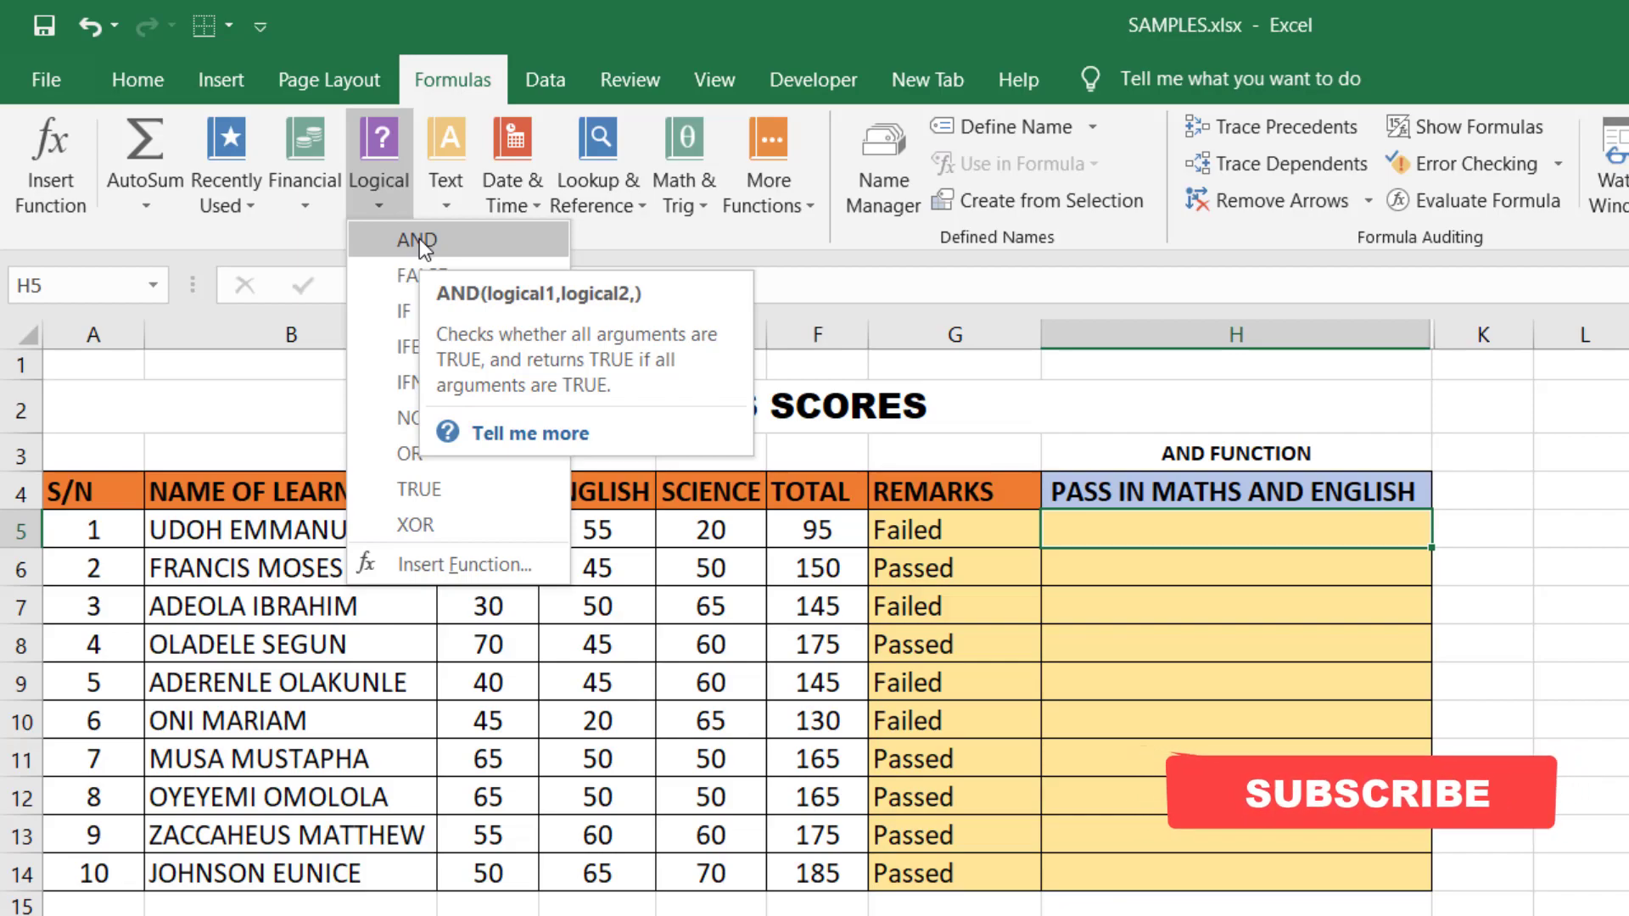
left_click(1096, 556)
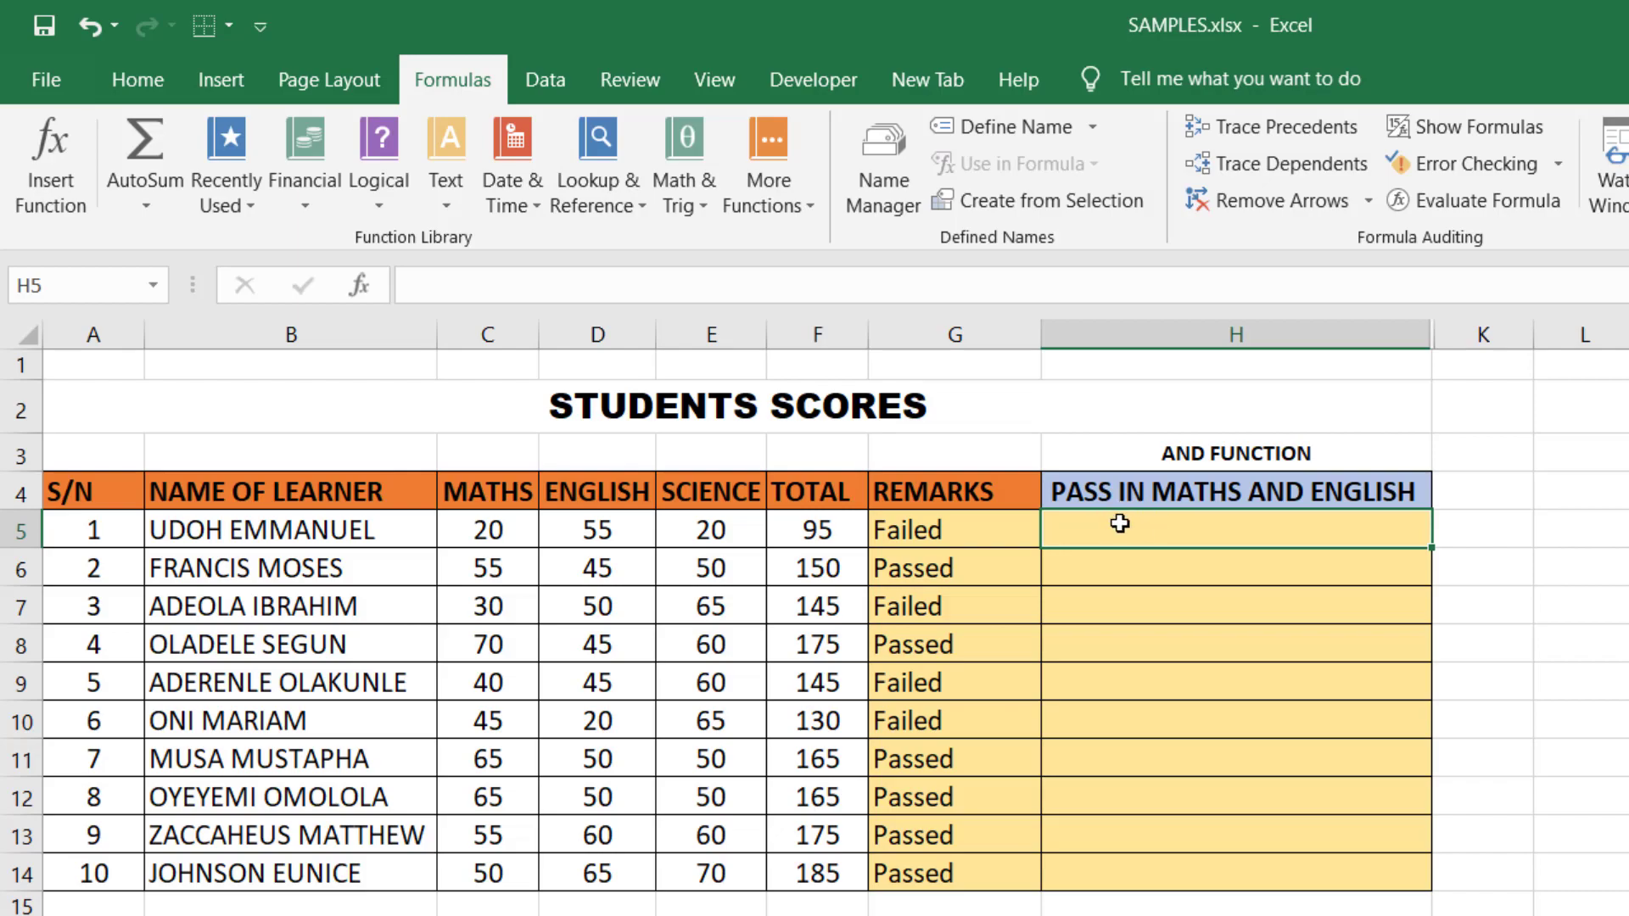
- Begin a formula in H5, the first learner's cell under PASS IN MATHS AND ENGLISH
type("=")
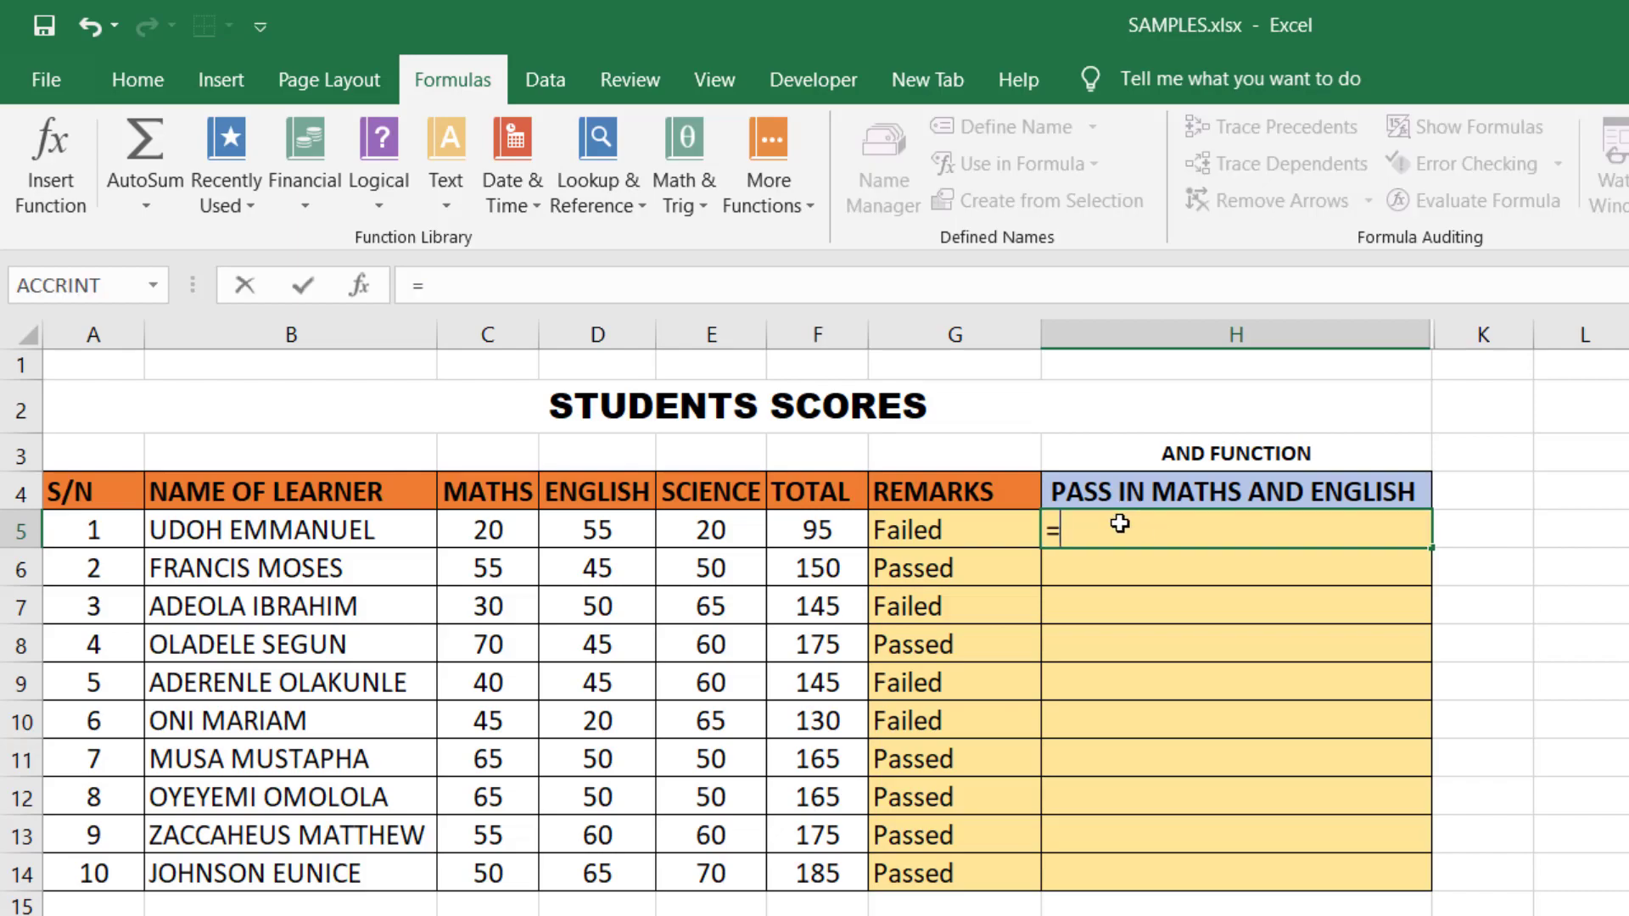
type("AND")
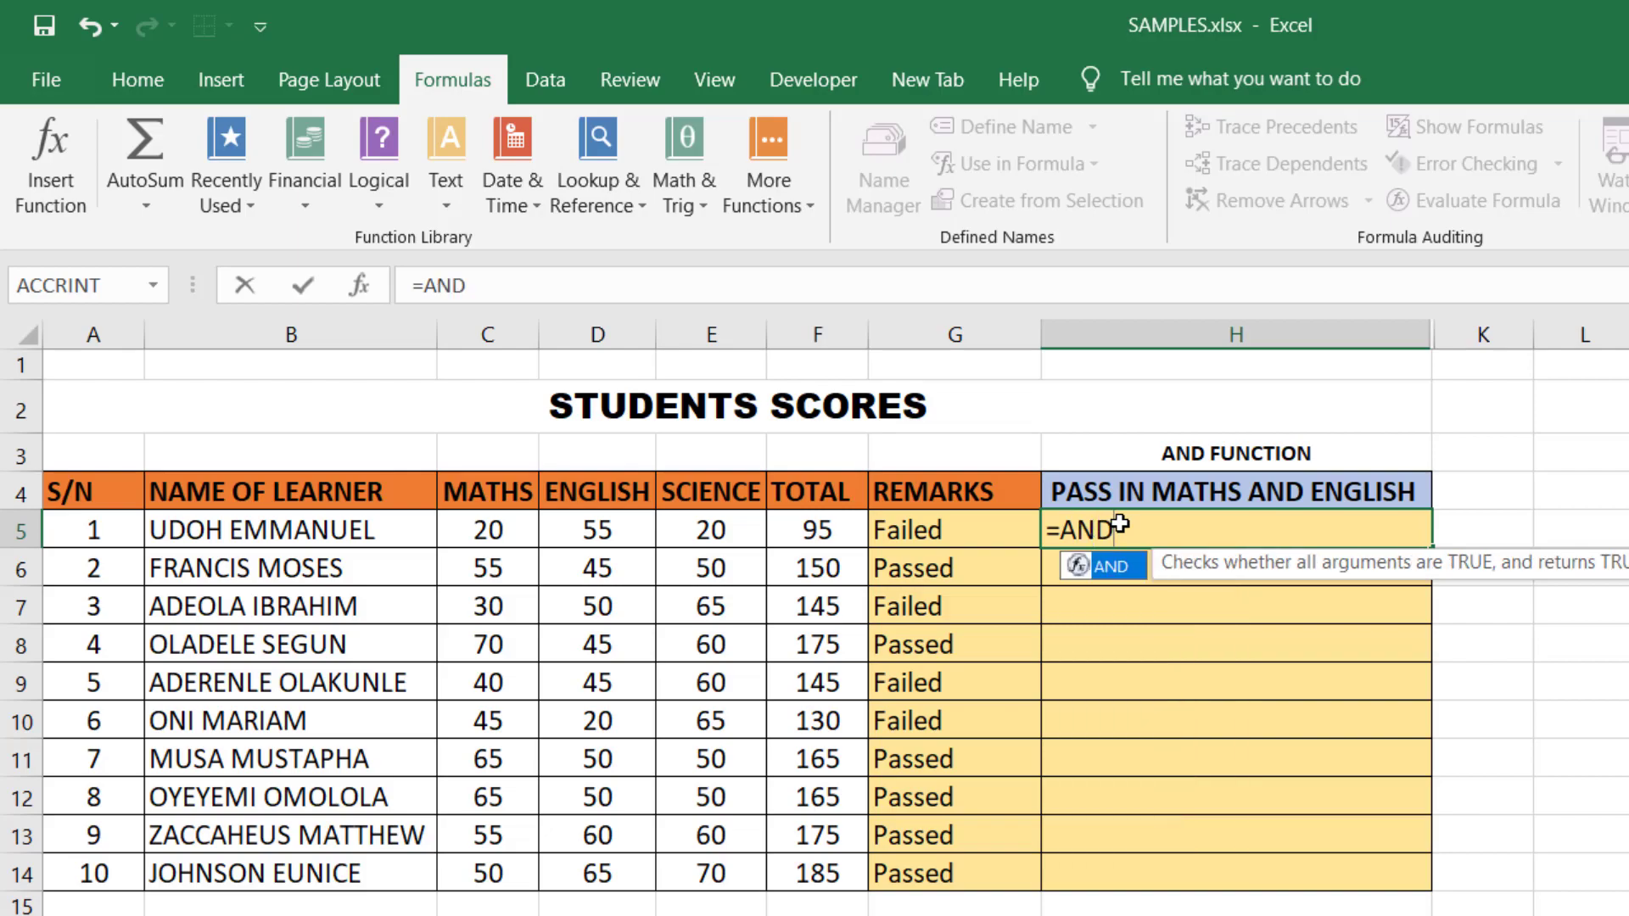
key("BackSpace")
key("BackSpace")
key("BackSpace")
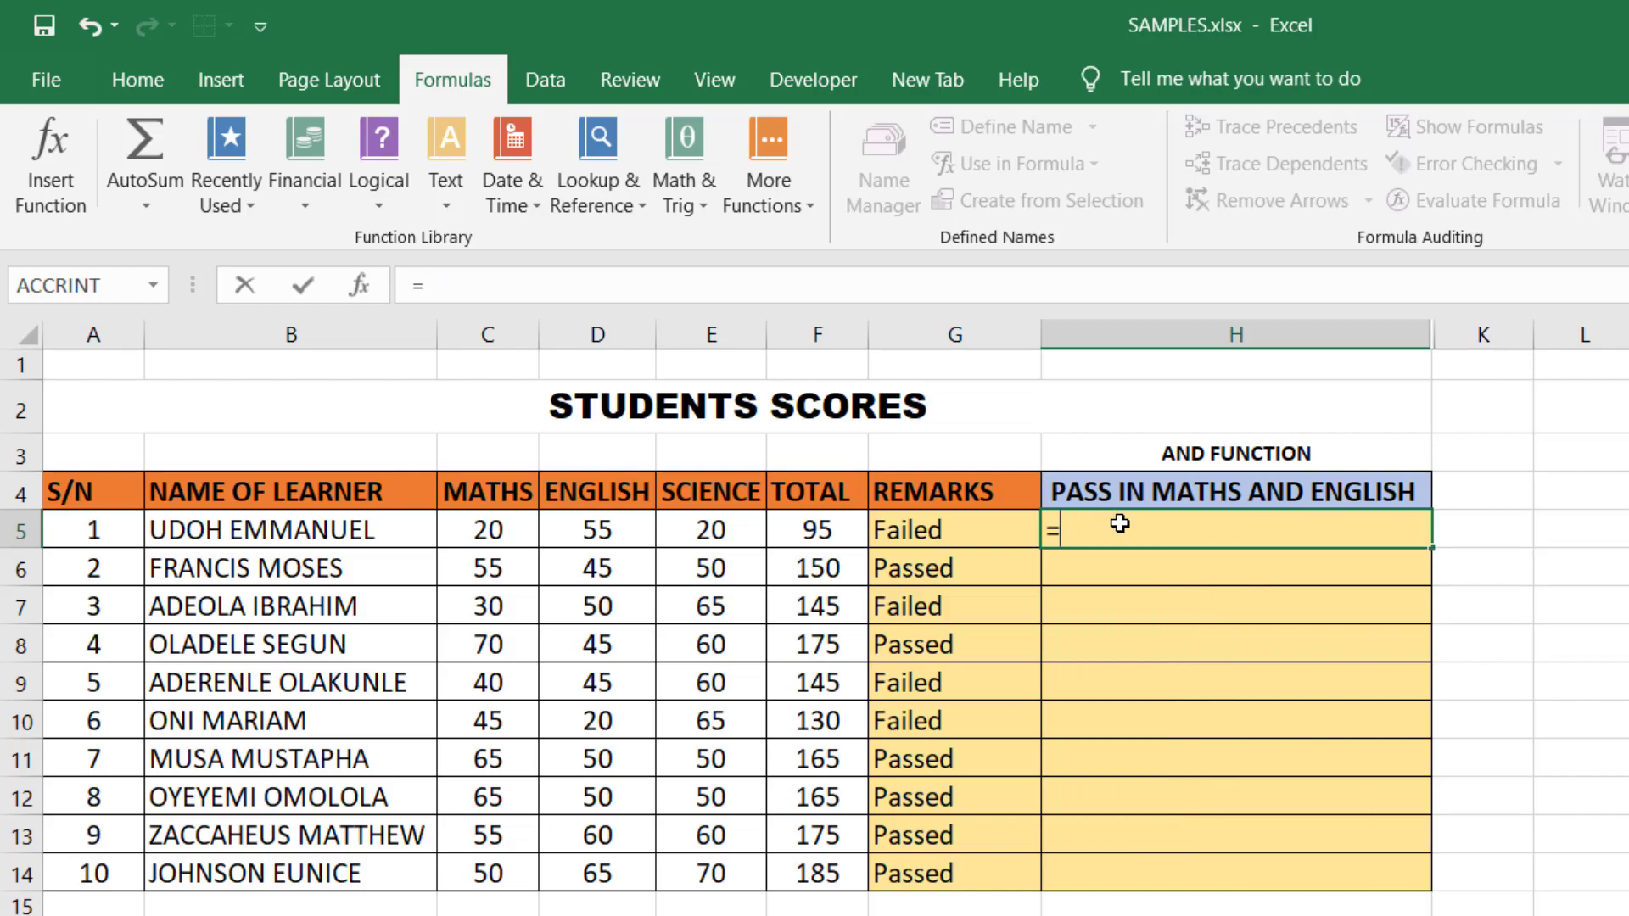
- Complete the formula in H5 as =AND(C5>=40,D5>=40) to test for passes in both Maths and English
type("and(")
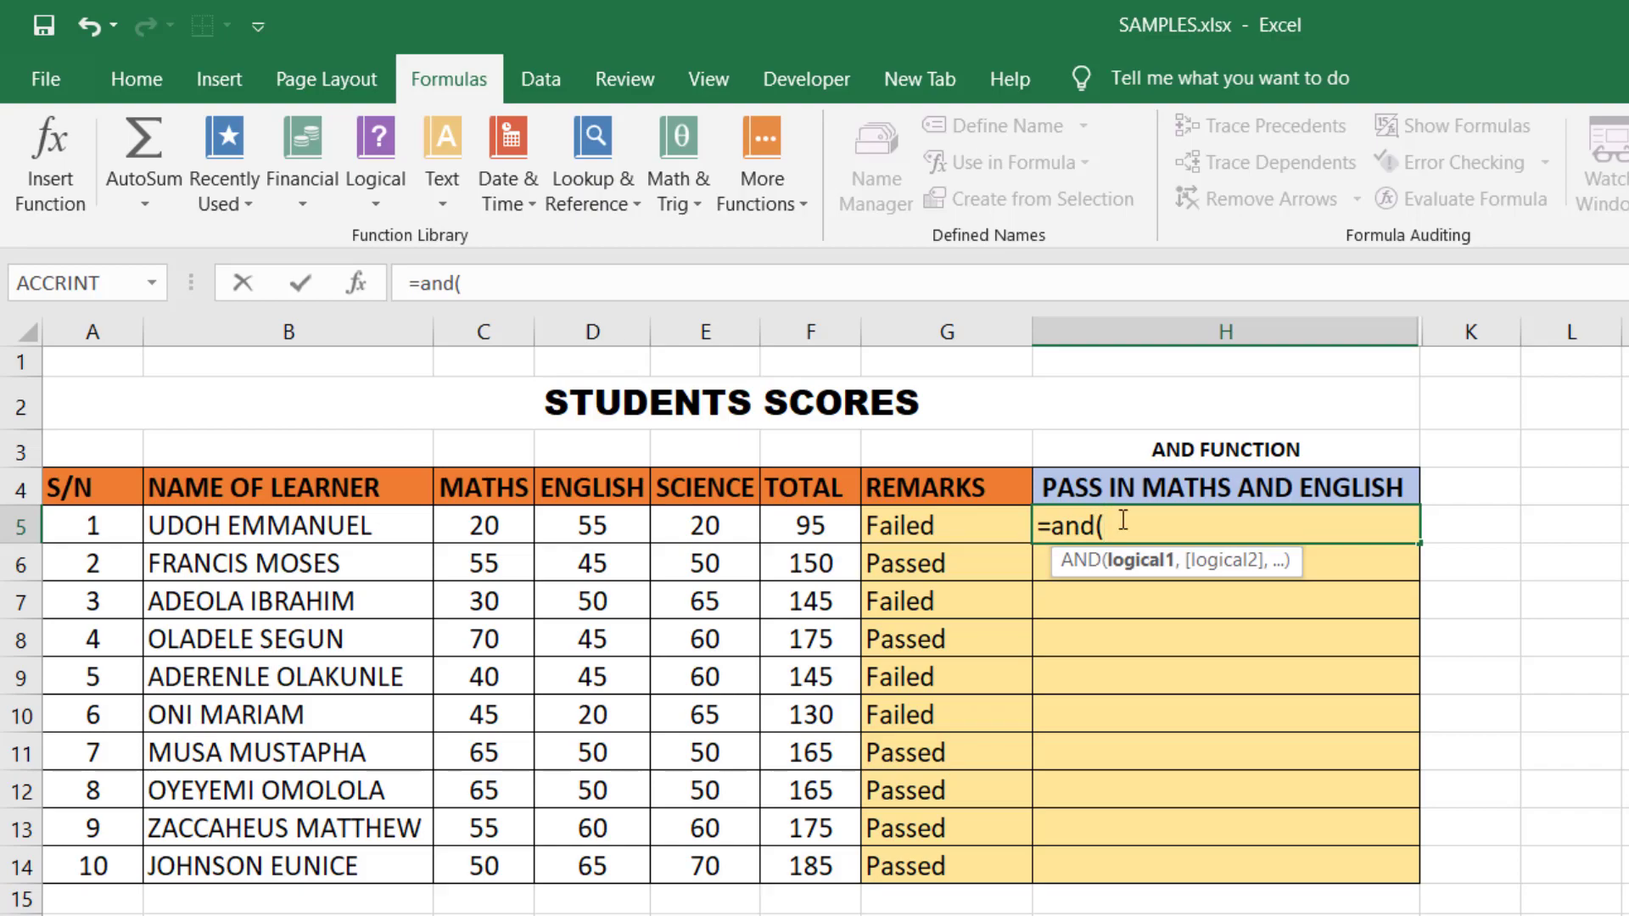
type("c5")
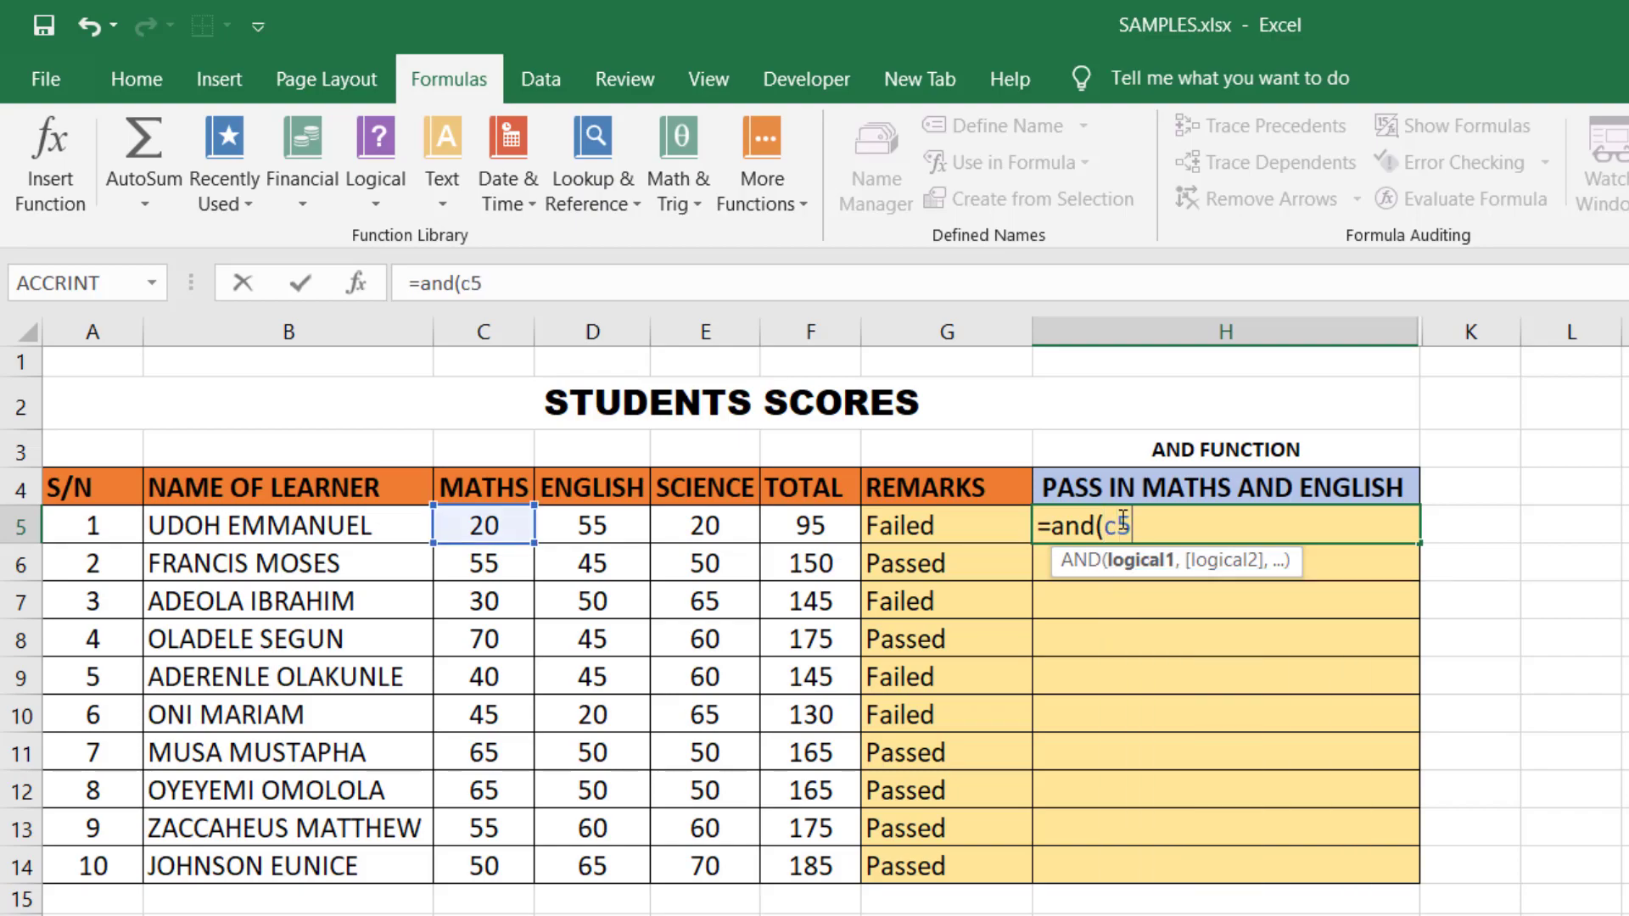
type(">=40,")
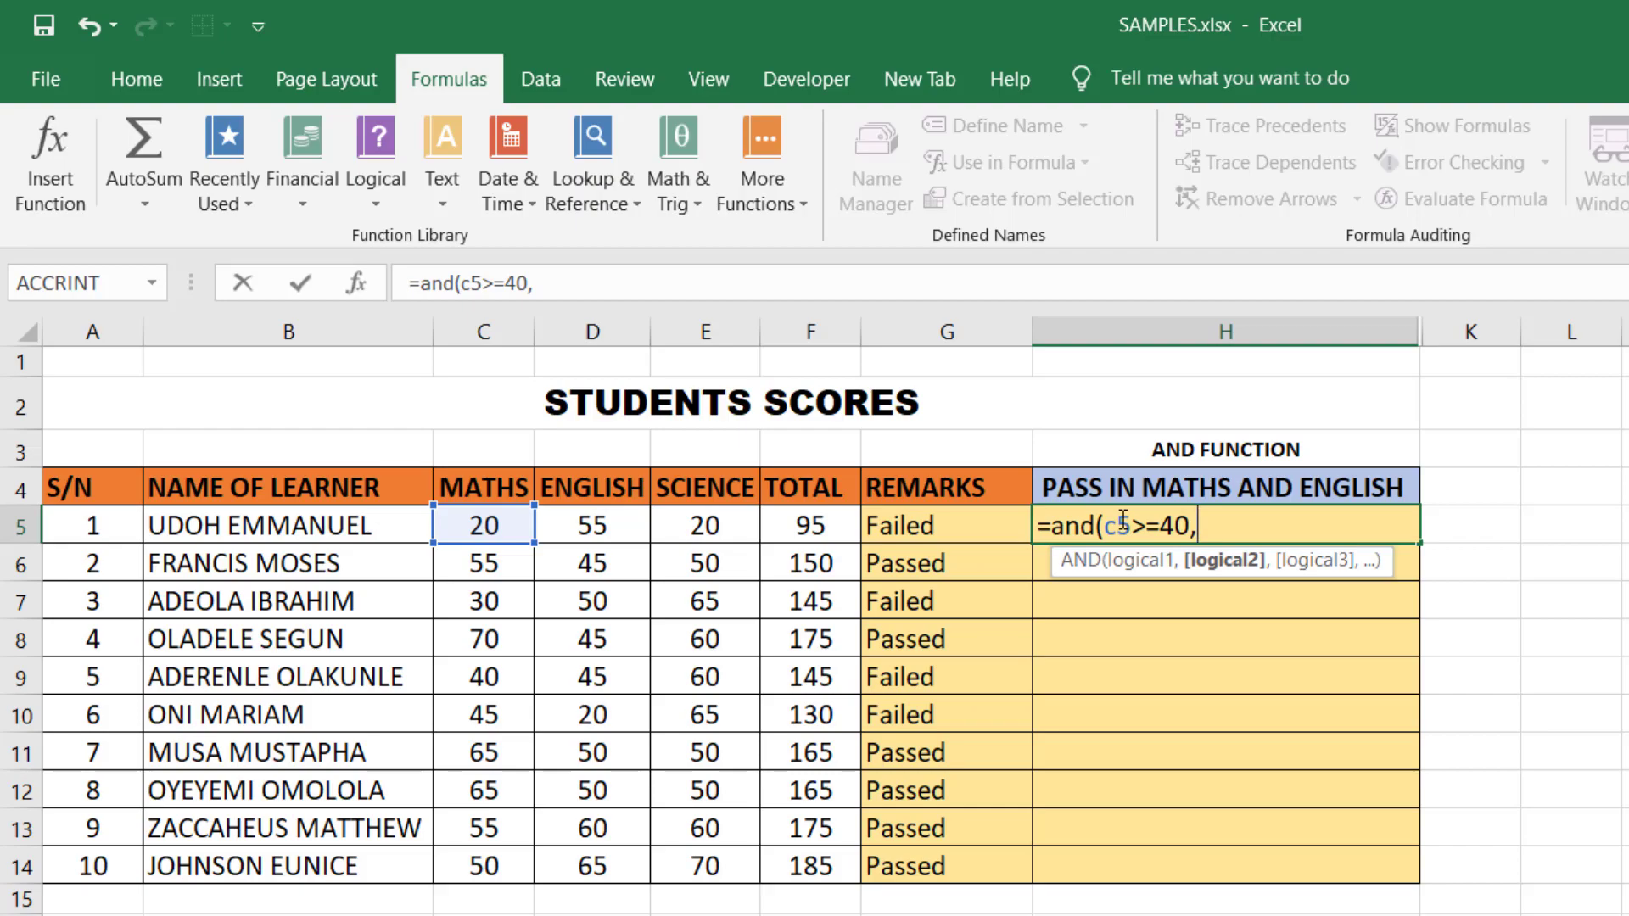
type("d")
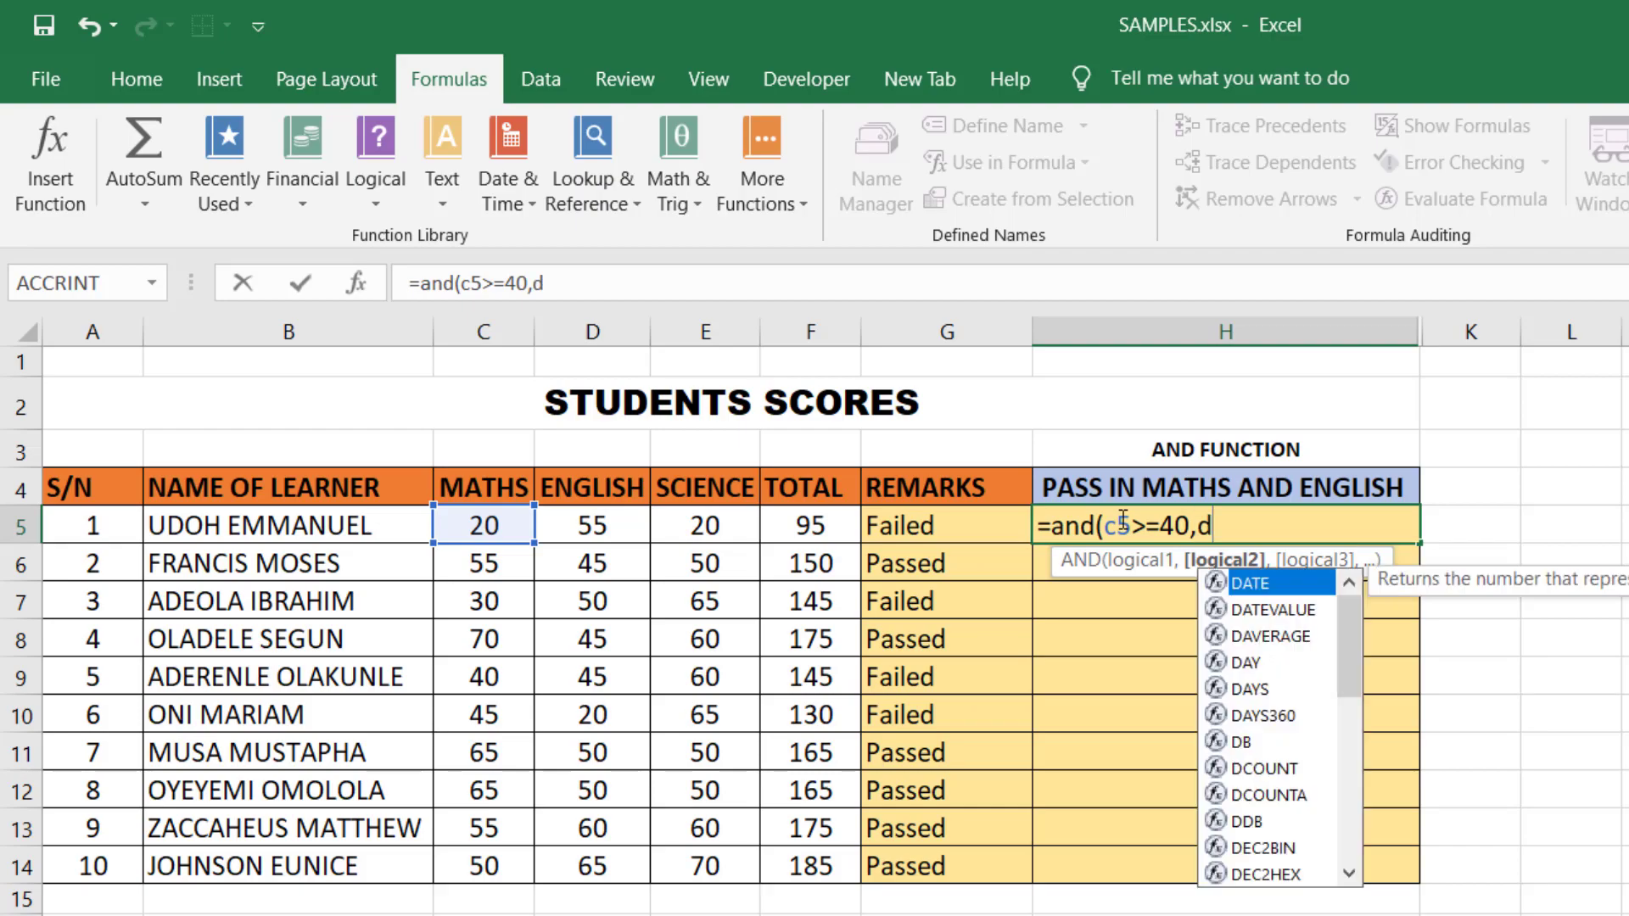
type("5>=40")
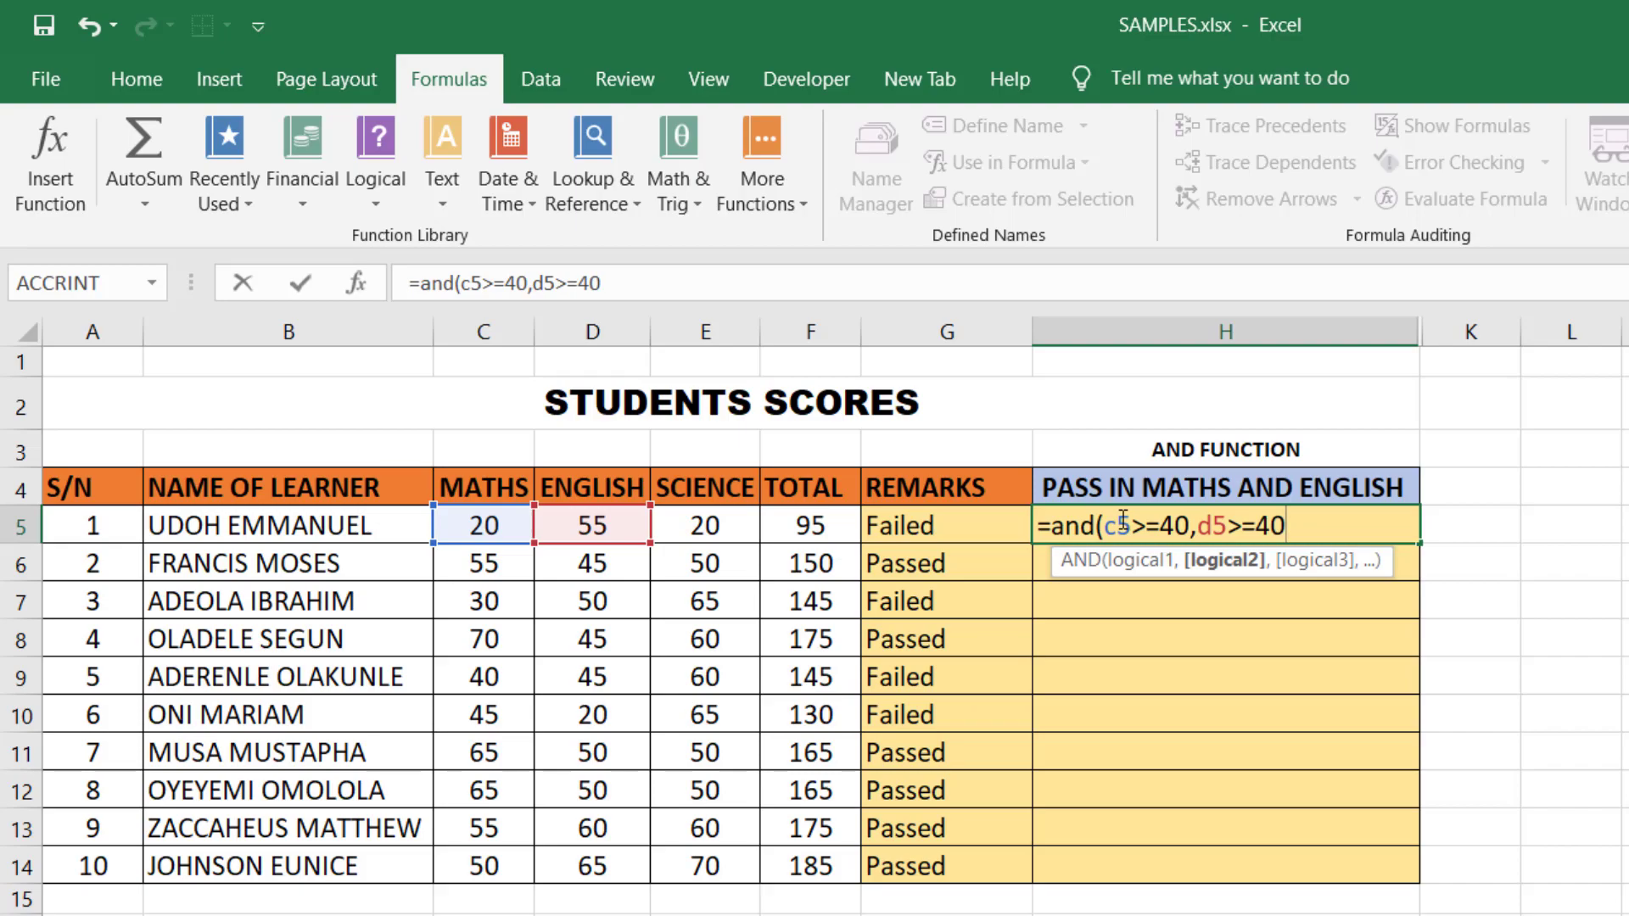
type(")")
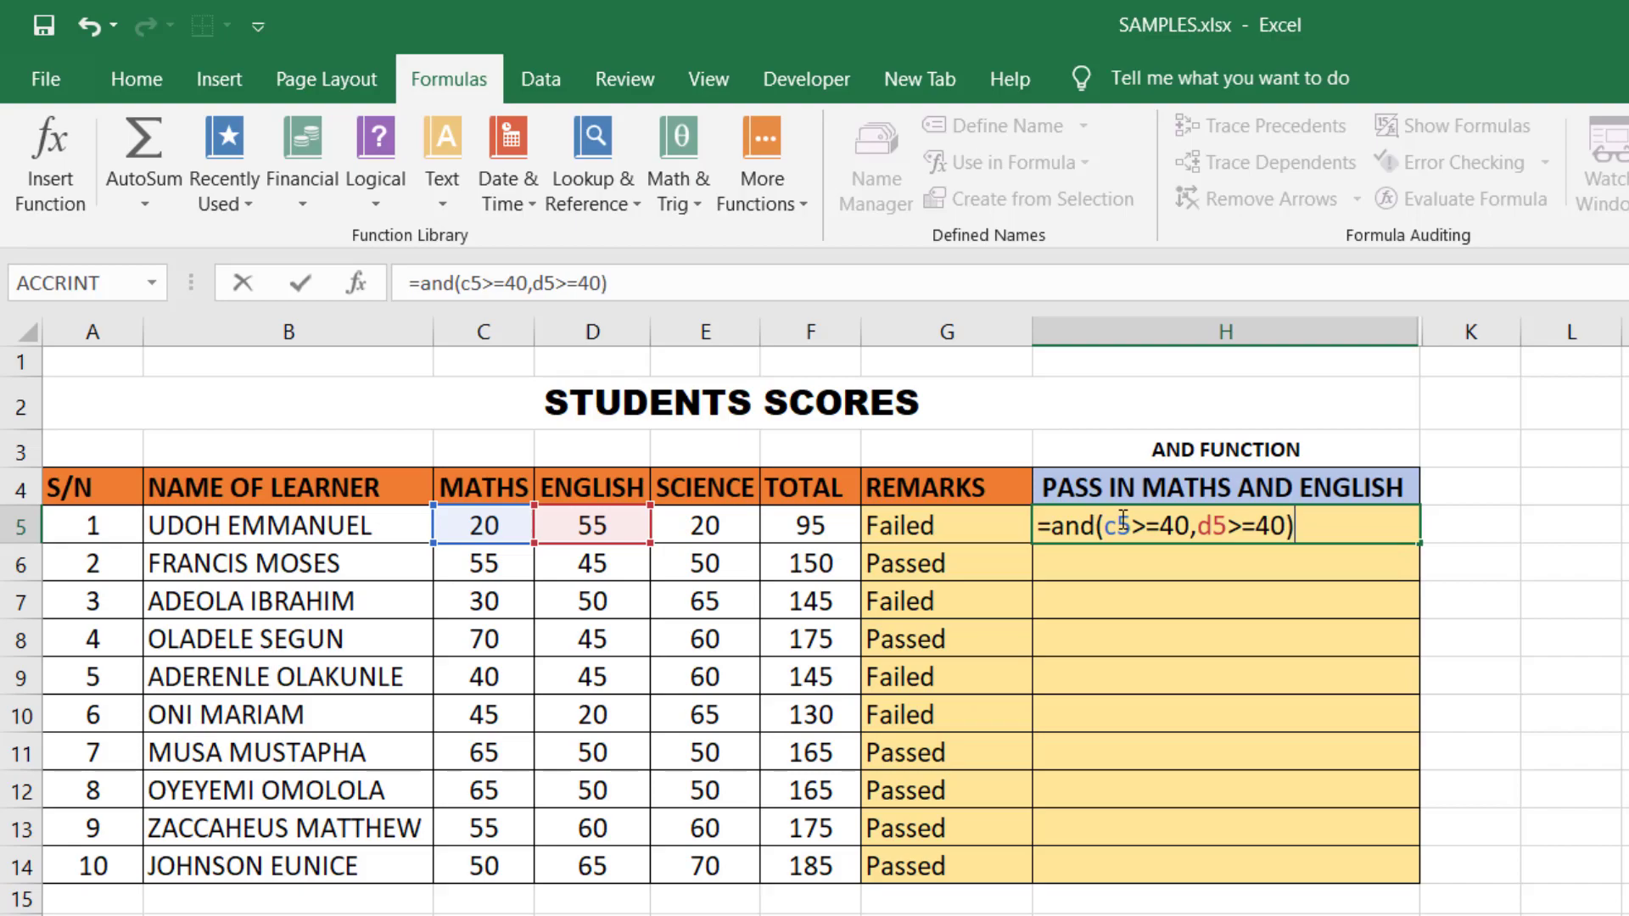
key("Return")
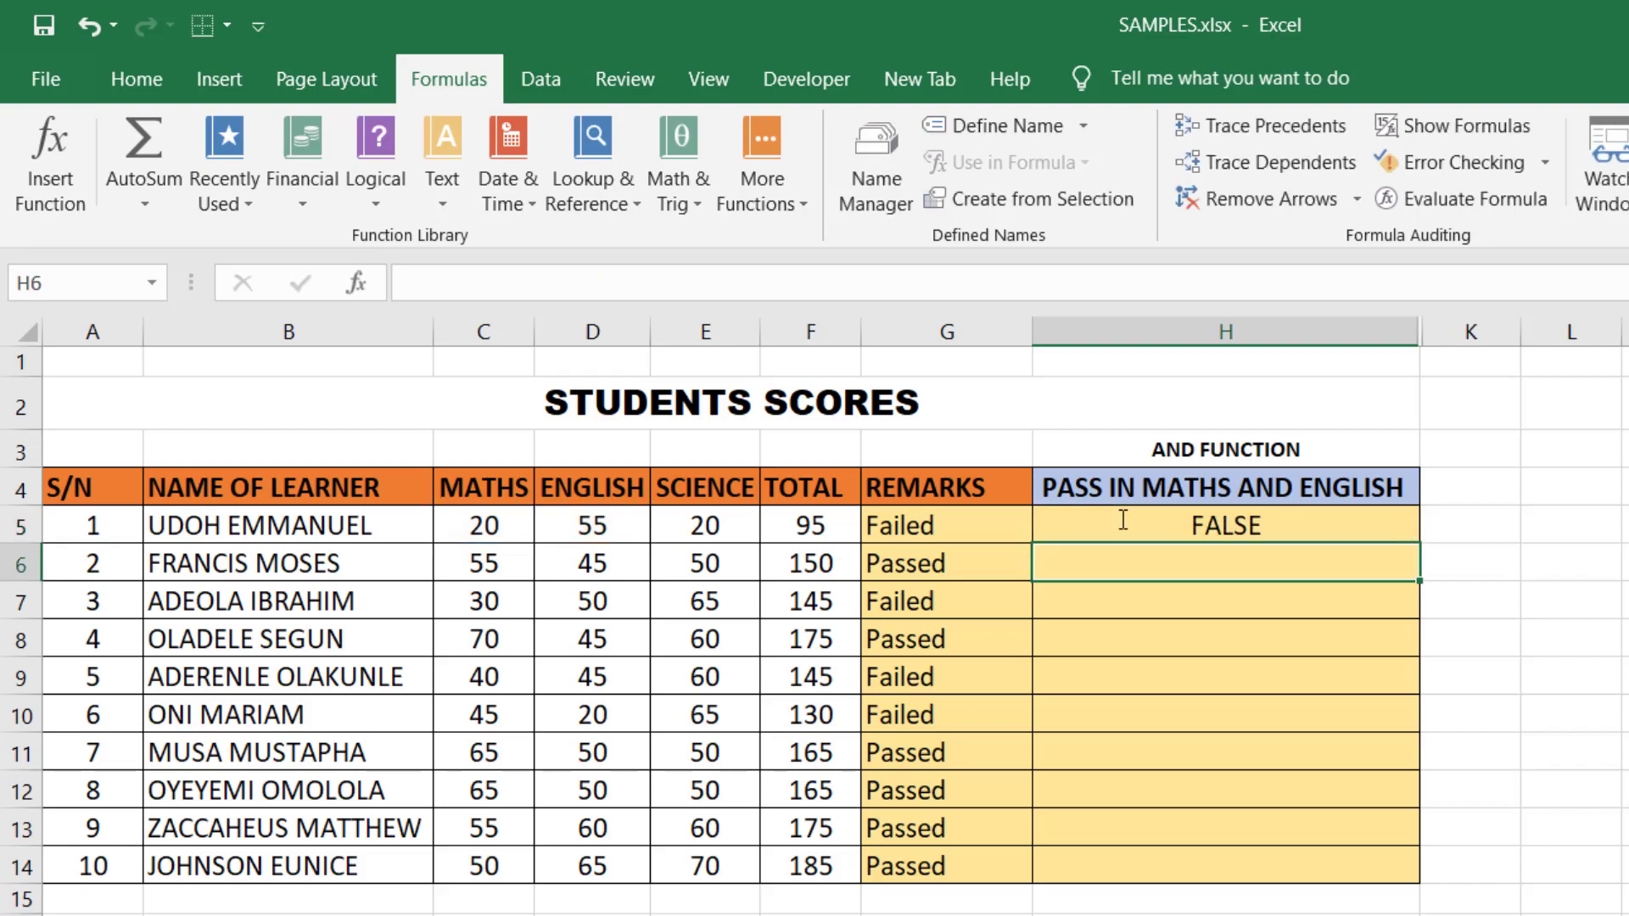
- Compare the AND formula in H5 with the first learner's Maths score in C5 and English score in D5
left_click(1120, 521)
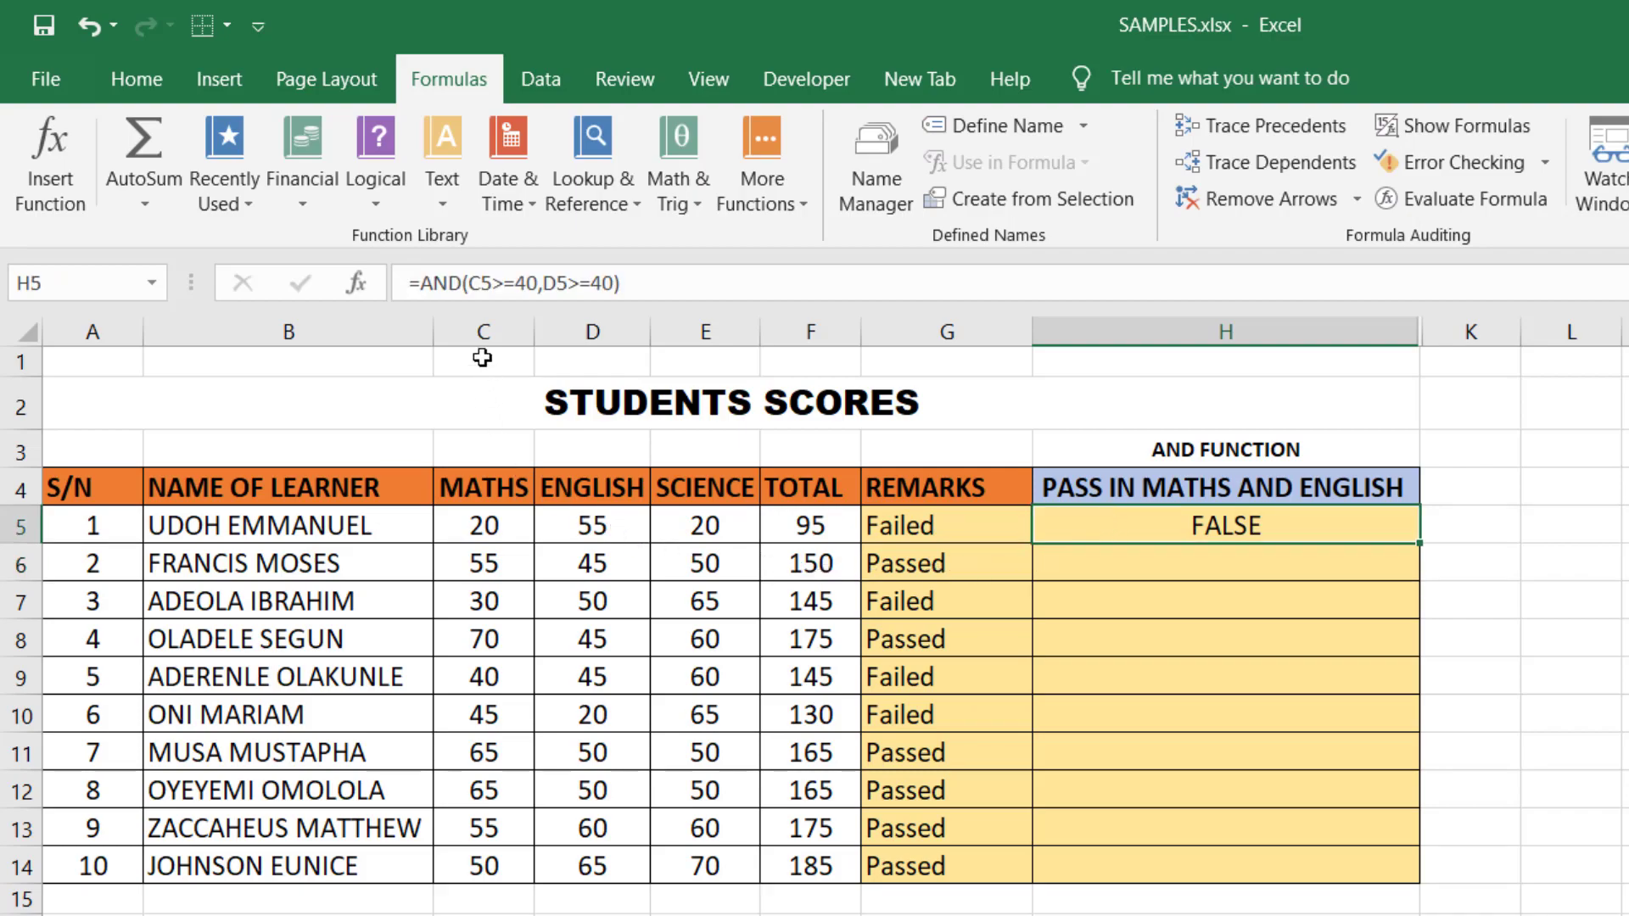
left_click(494, 530)
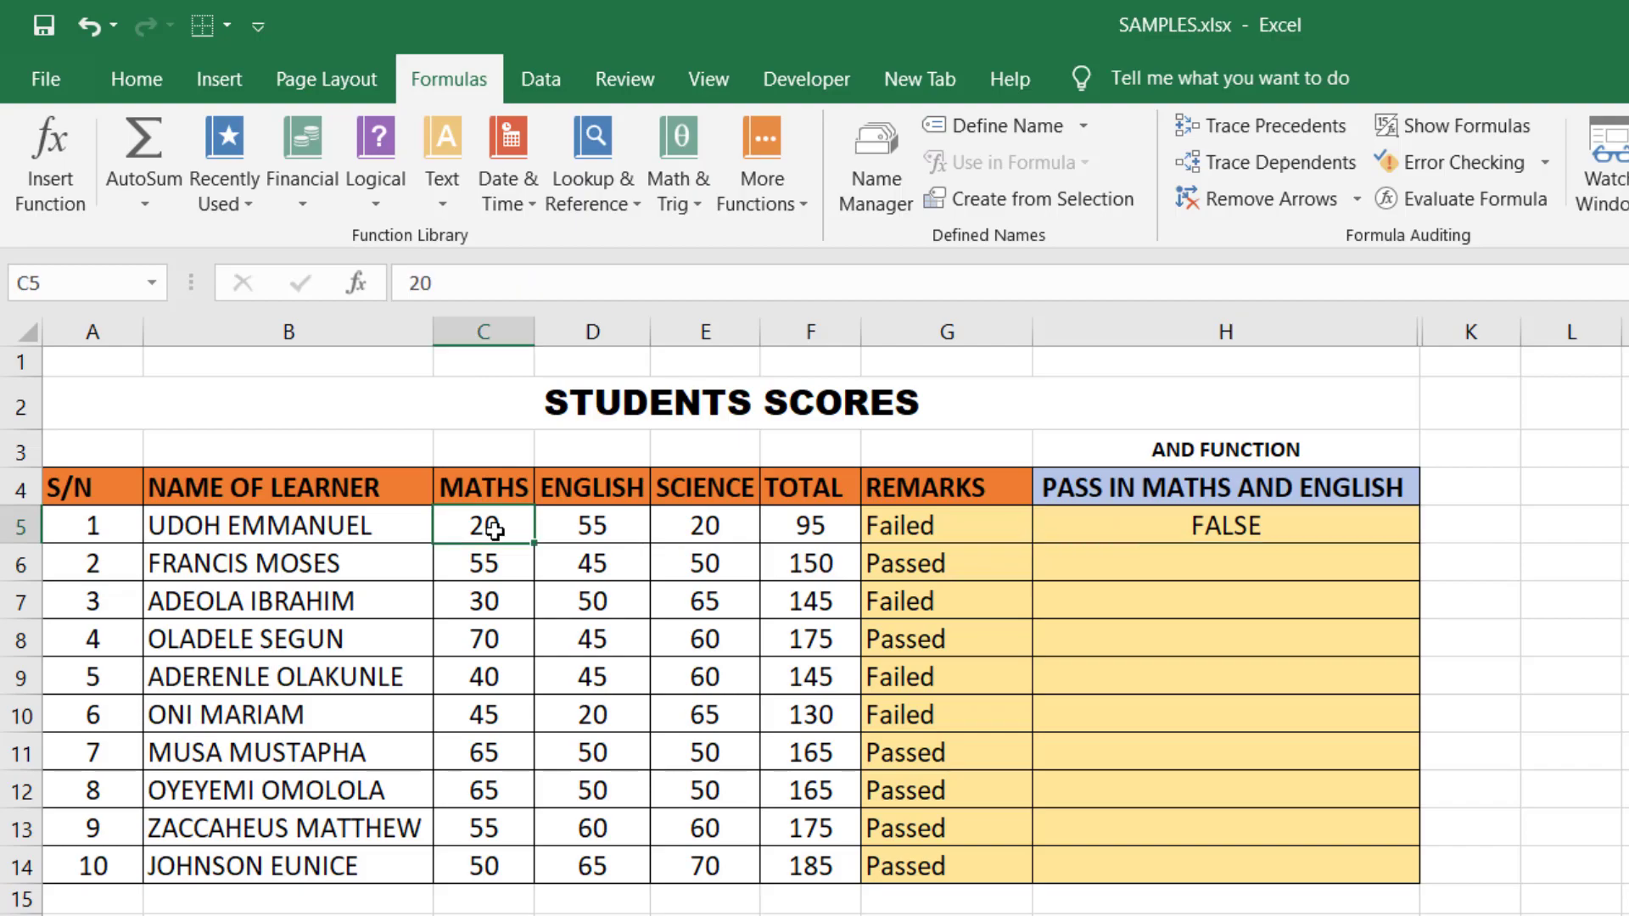
left_click(596, 530)
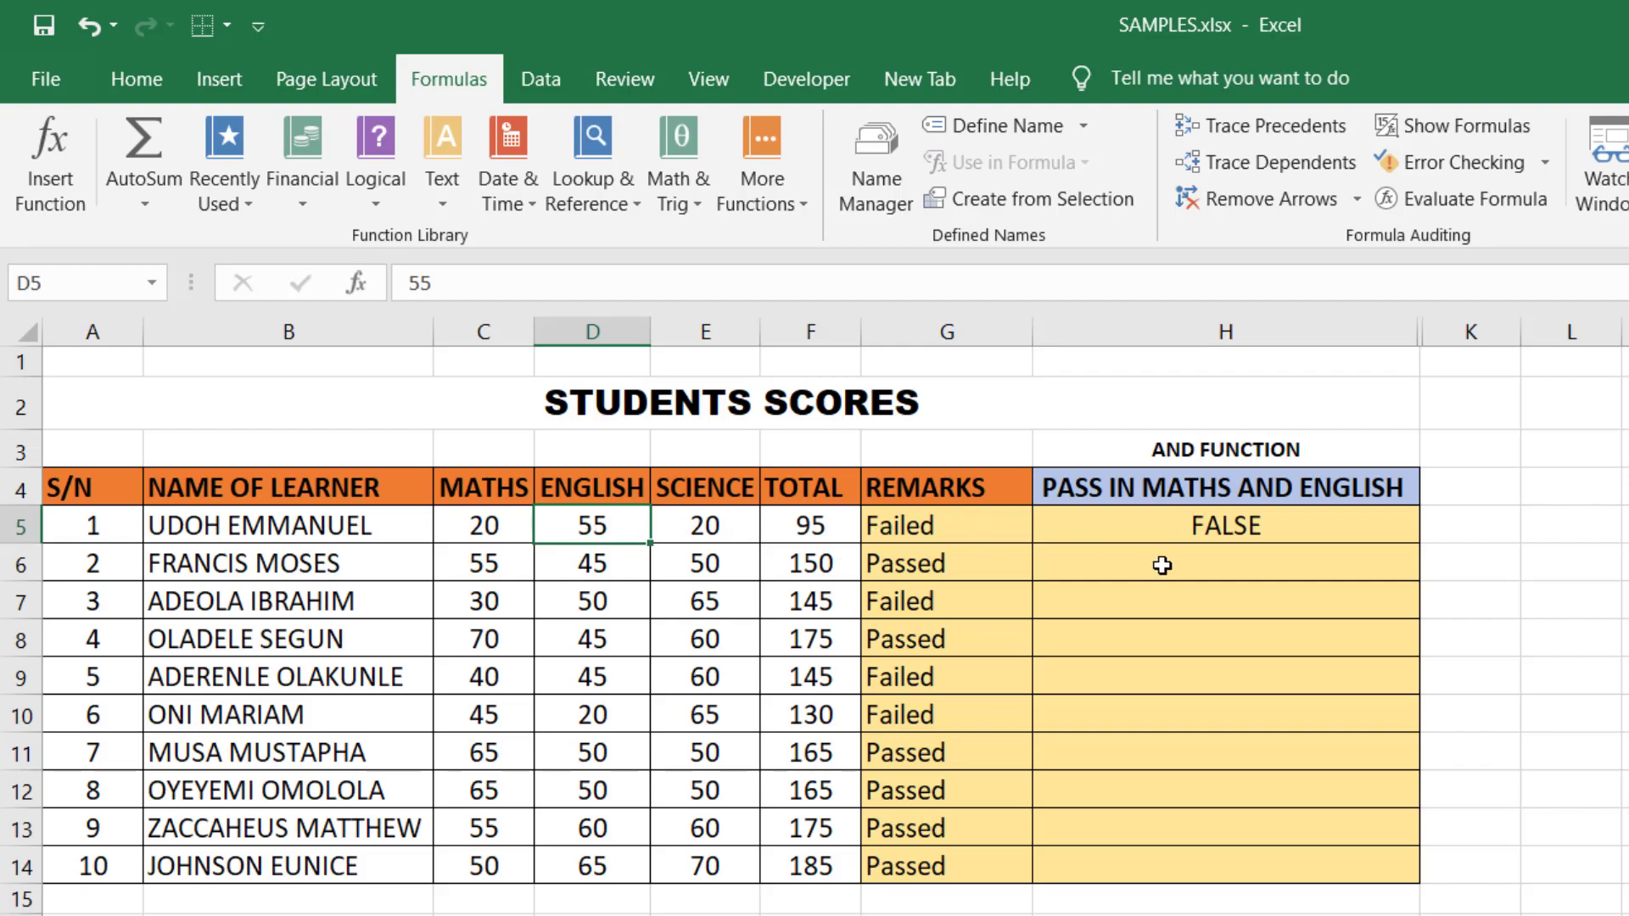
- Copy the AND formula from H5 down to H14 and apply All Borders to the filled range
left_click(1193, 528)
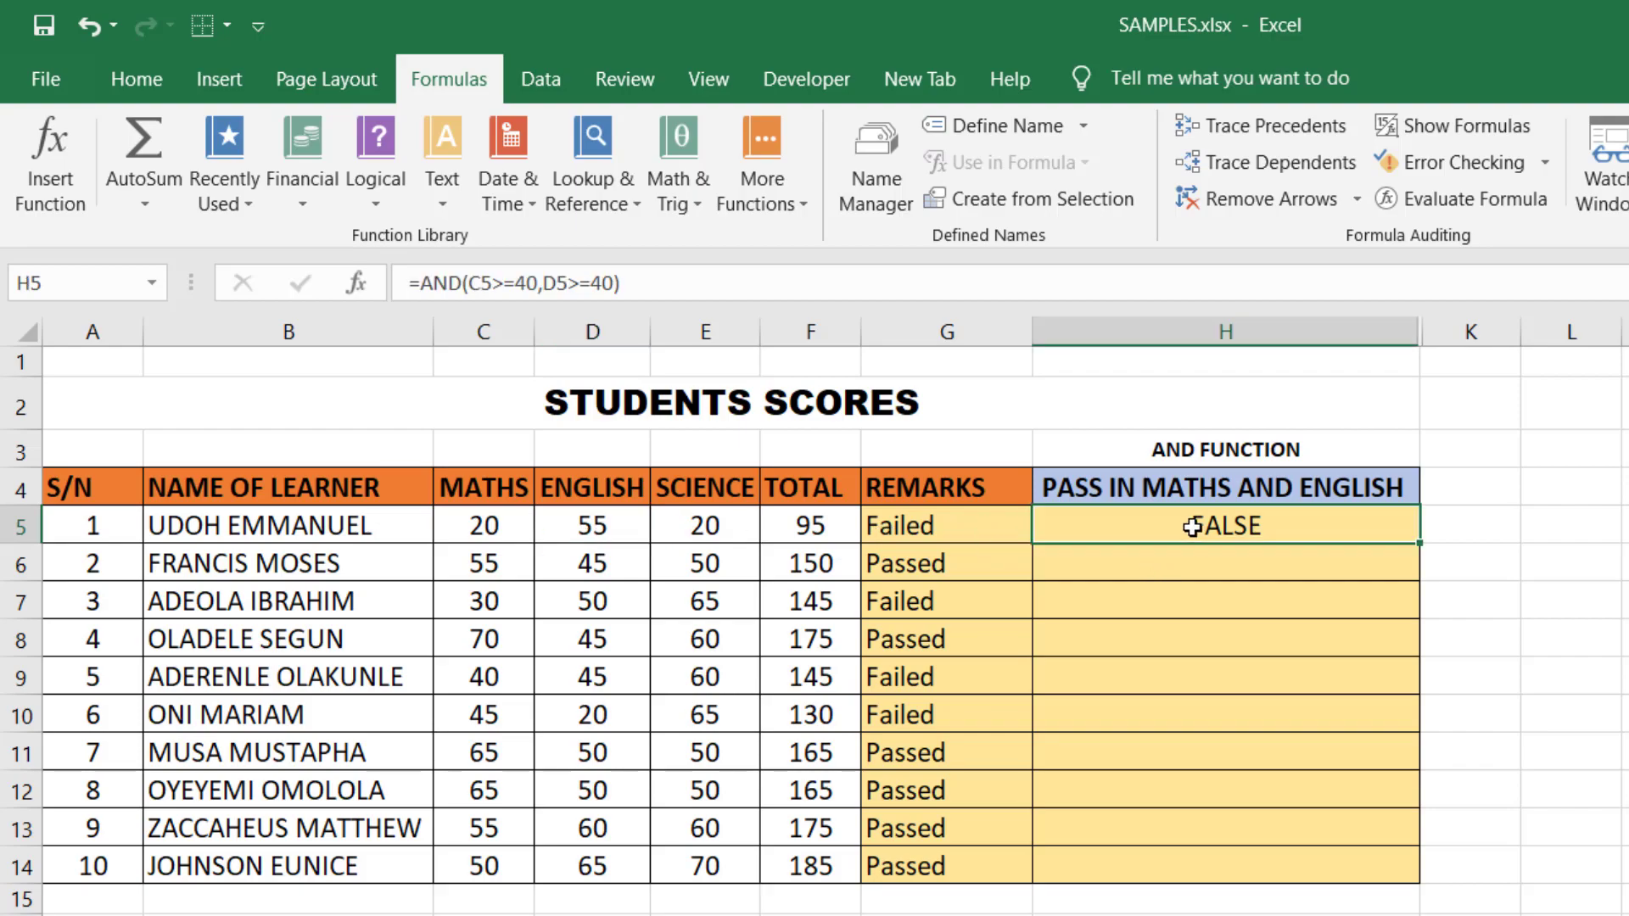
left_click_drag(1418, 544, 1401, 882)
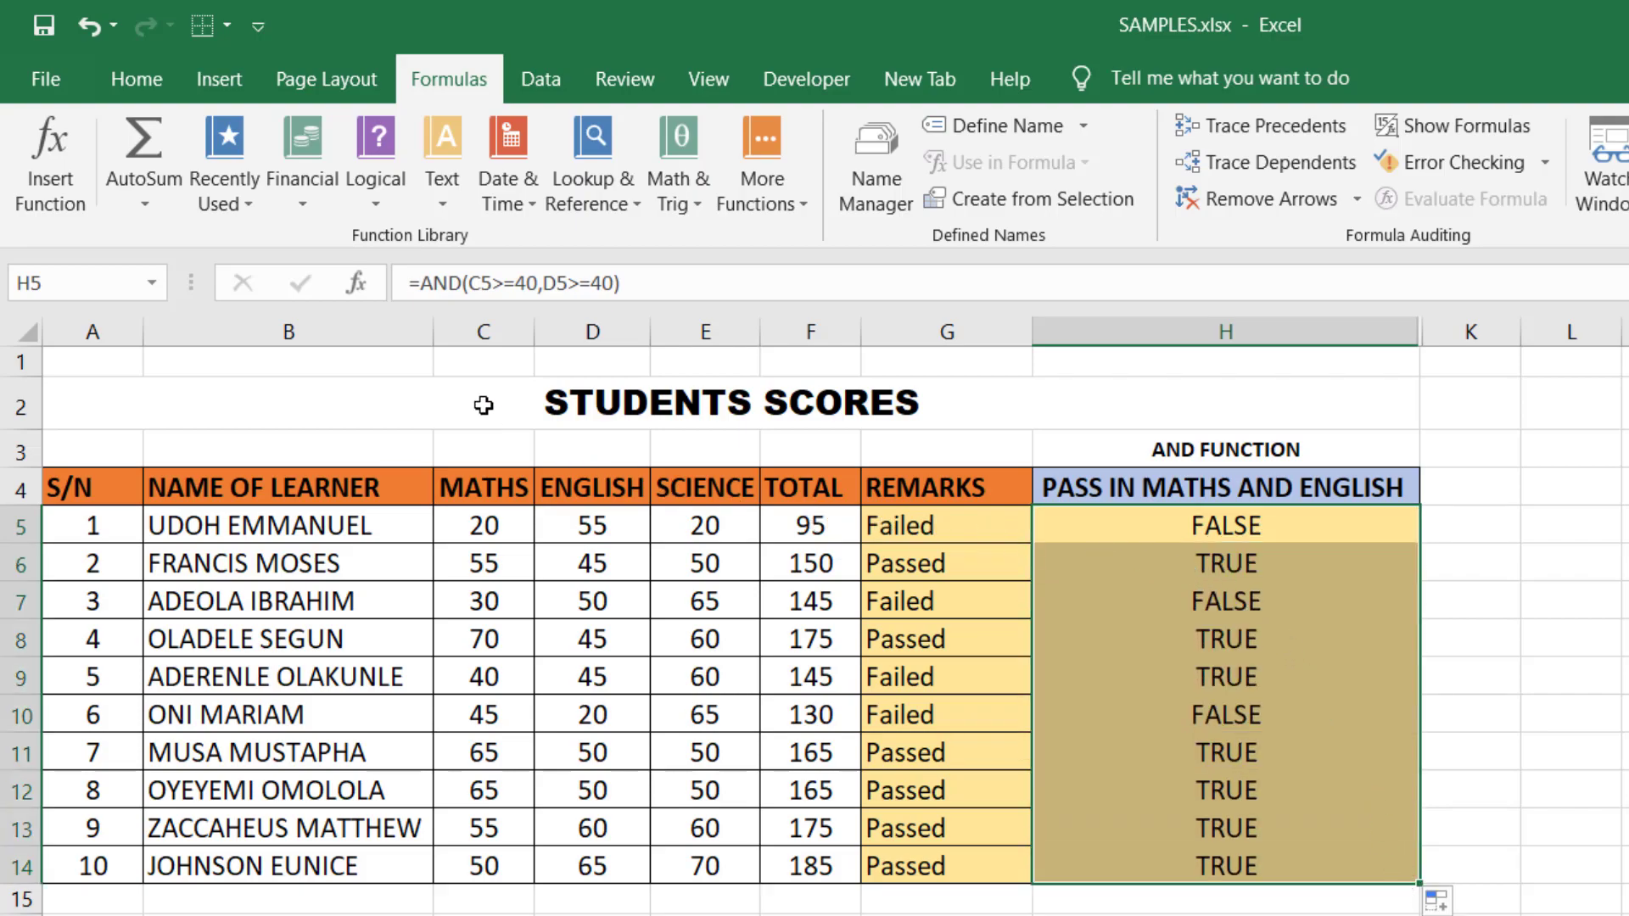
left_click(201, 25)
left_click(227, 26)
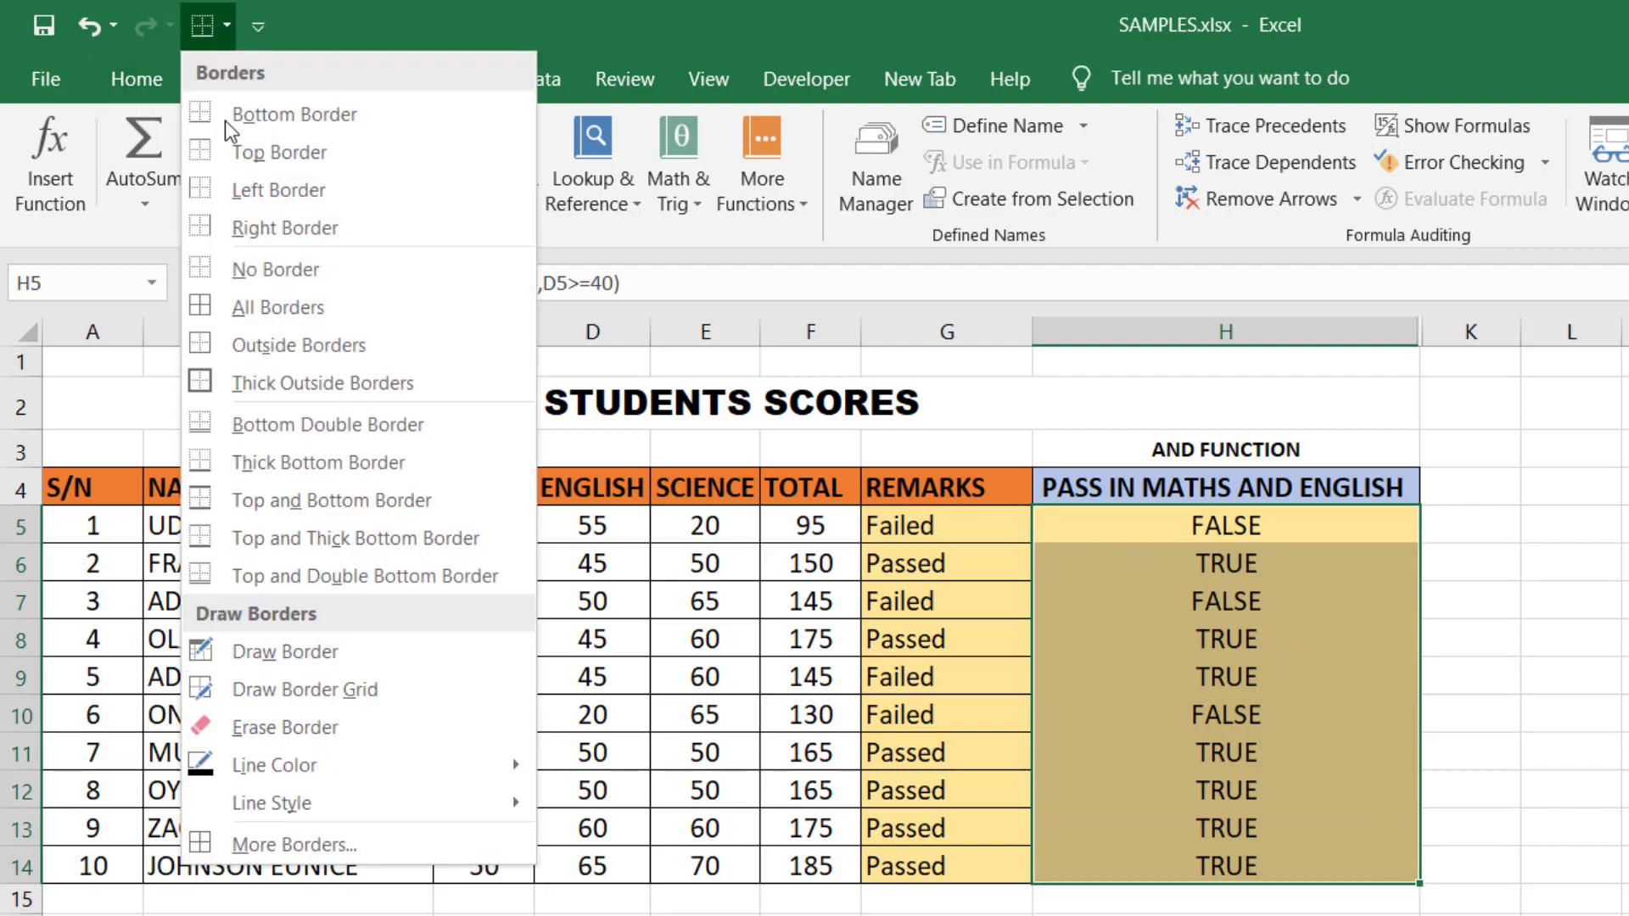
left_click(241, 311)
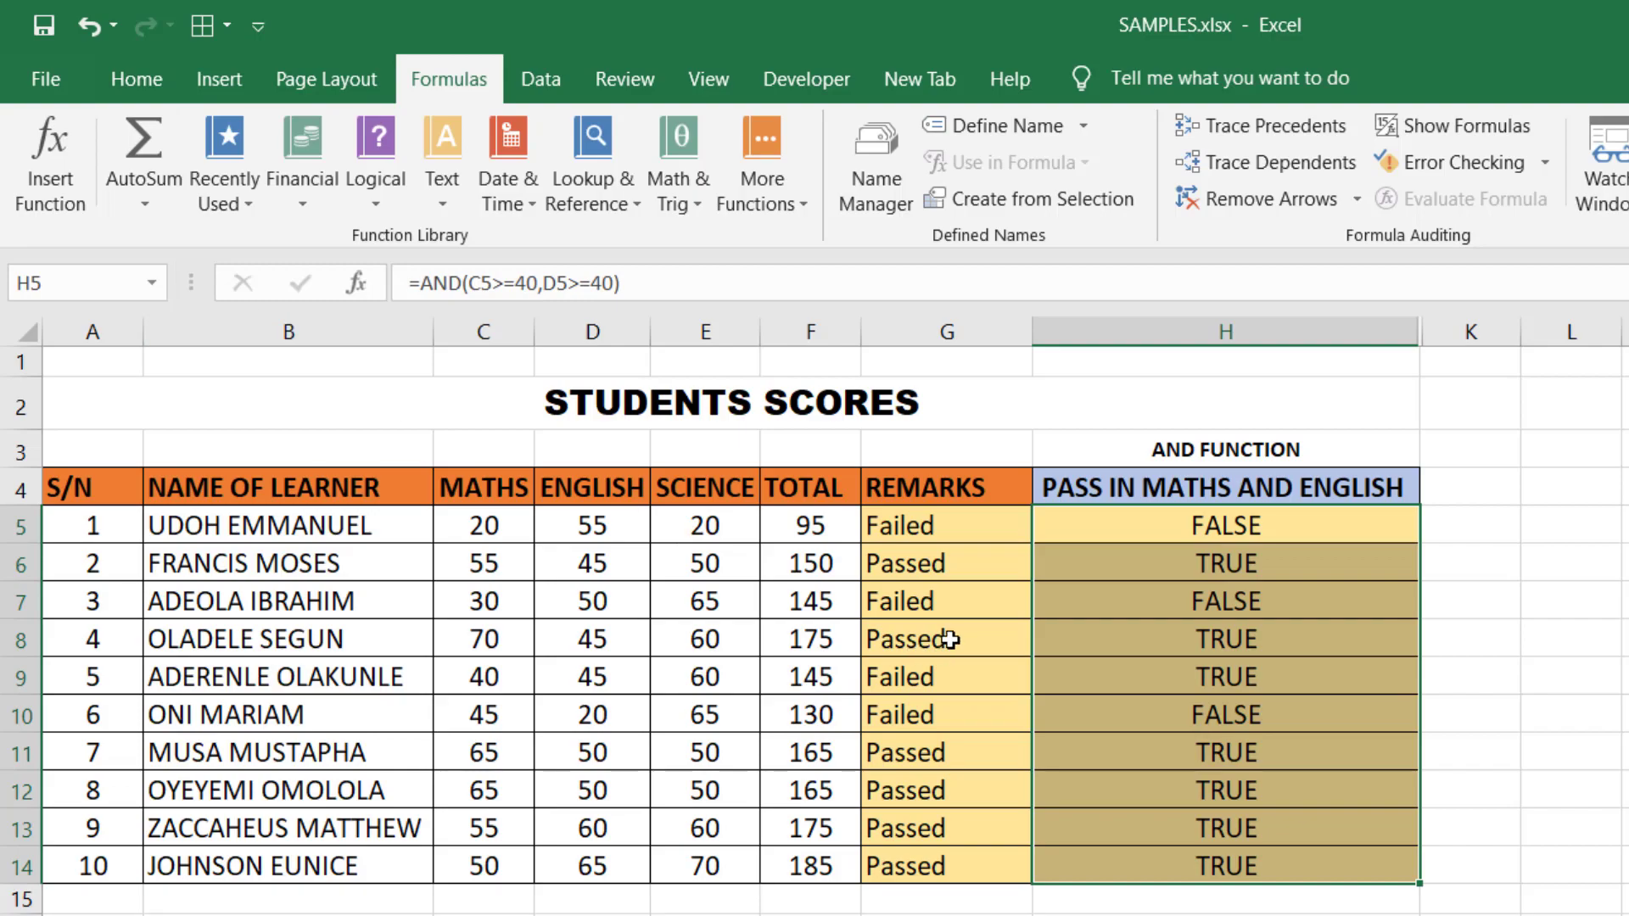
- Review the AND formulas and results in H5 to H14 against the learners' Maths and English scores
left_click(1184, 527)
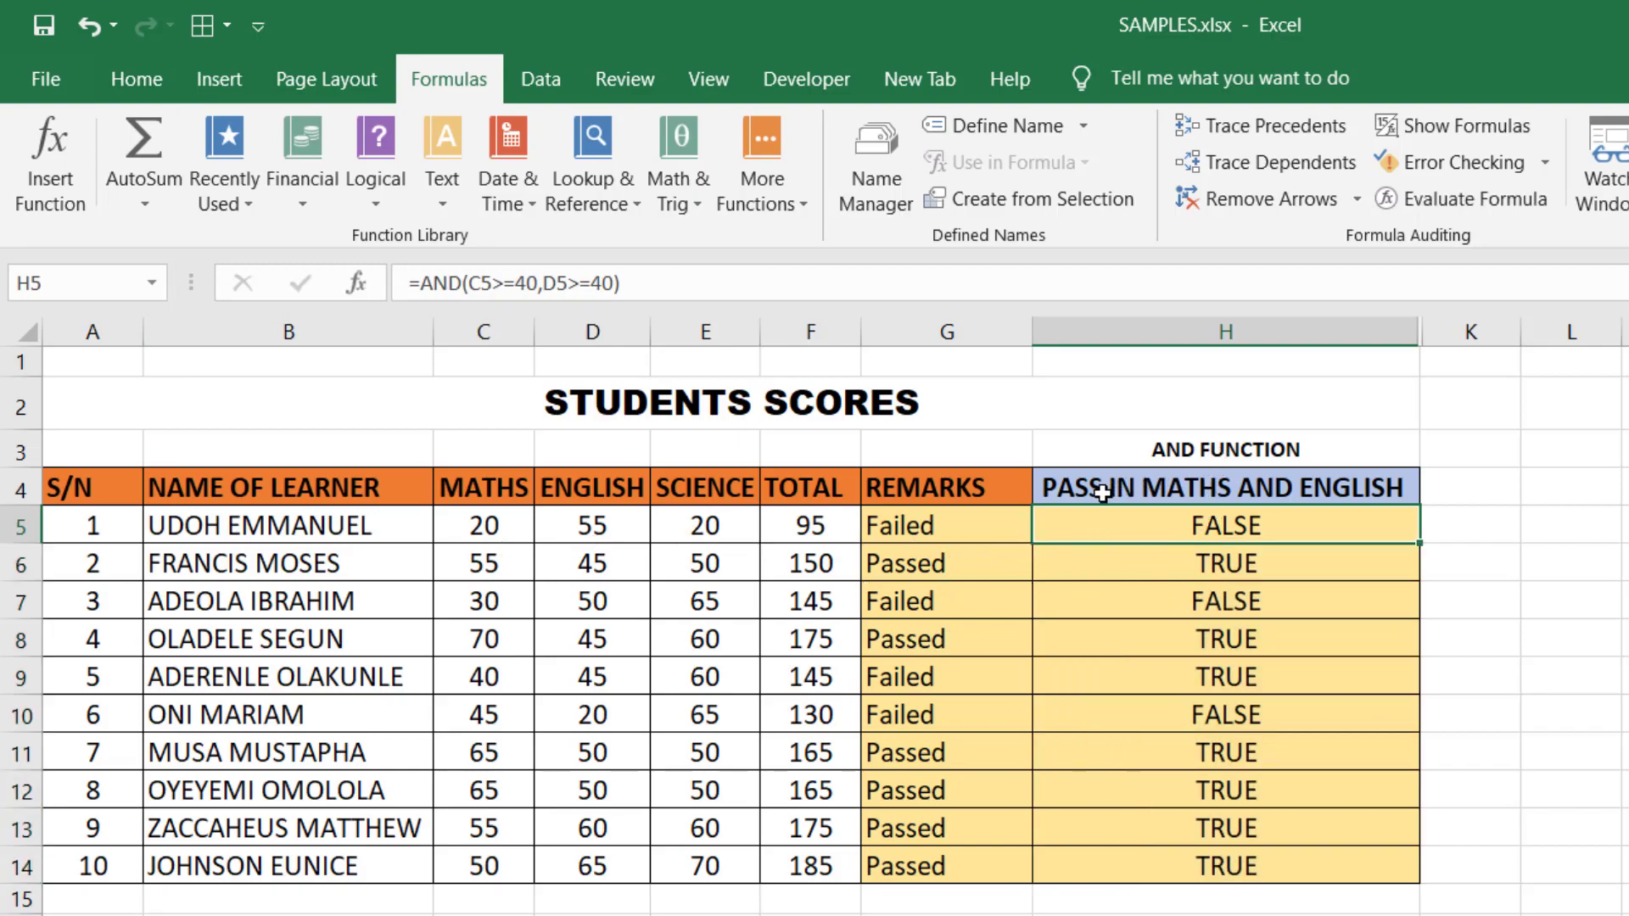
left_click(1272, 560)
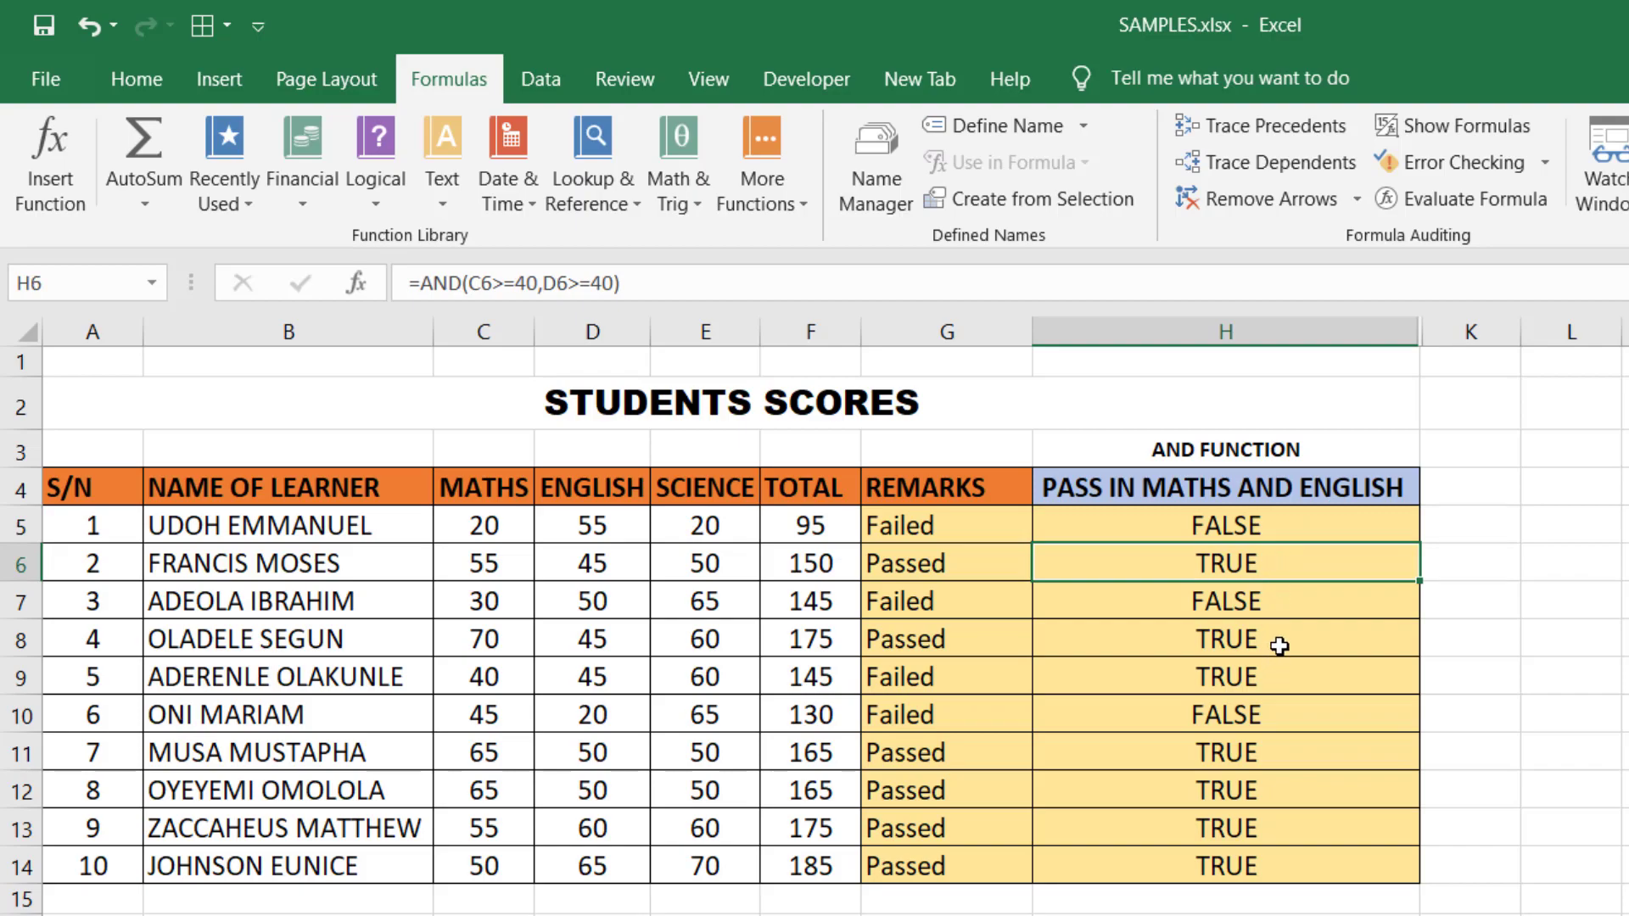
left_click_drag(1279, 645, 1279, 676)
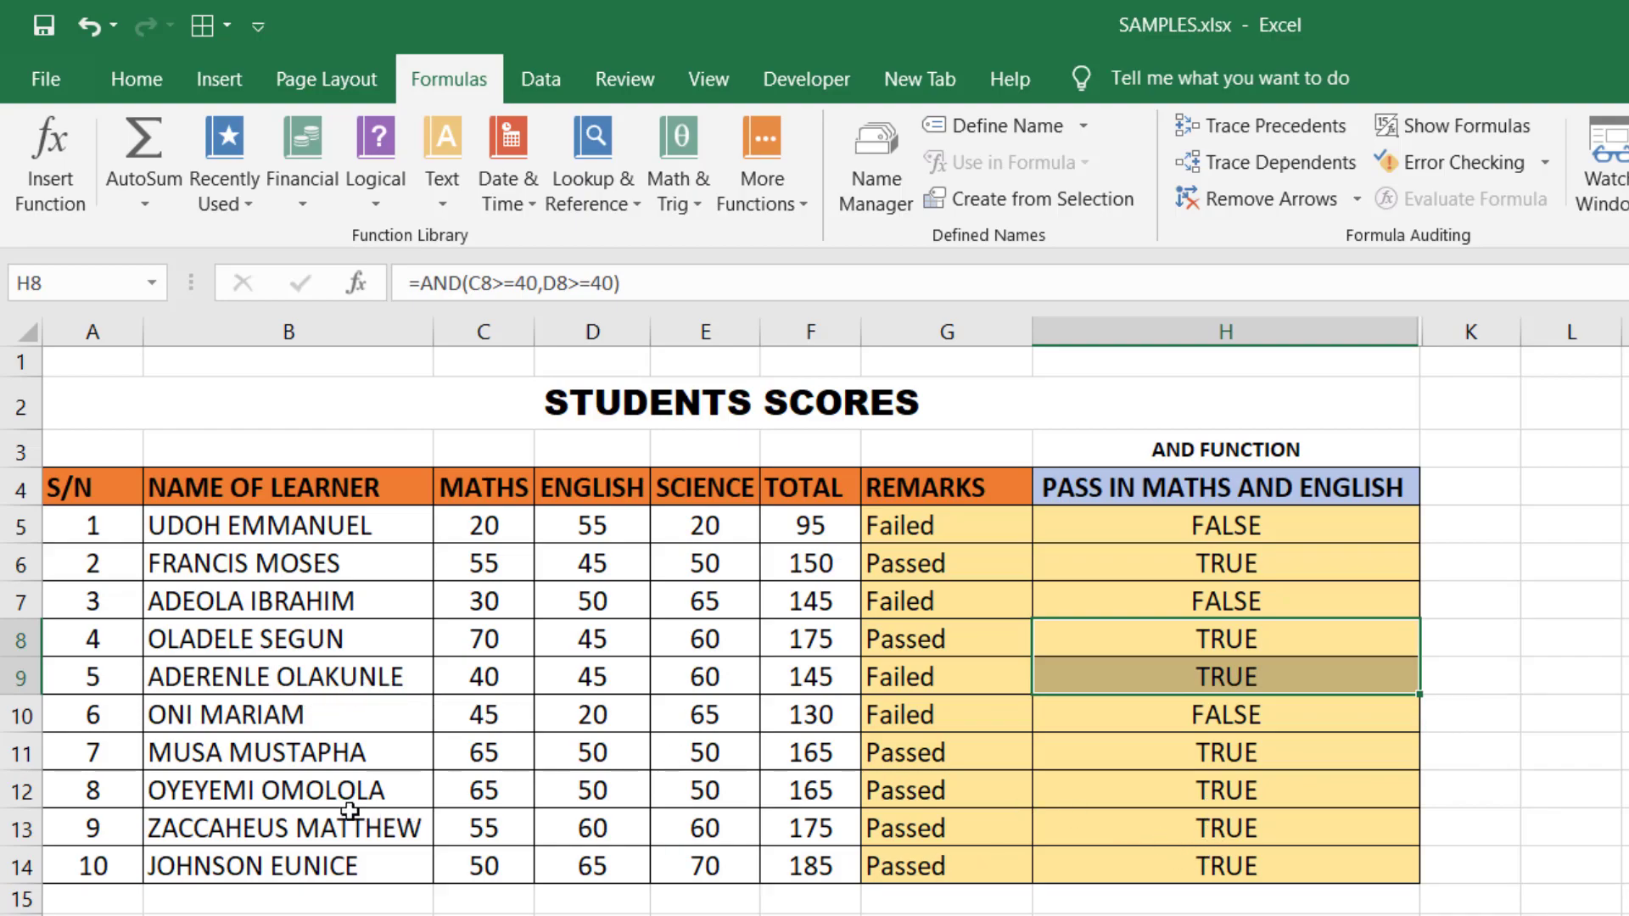
left_click(1156, 725)
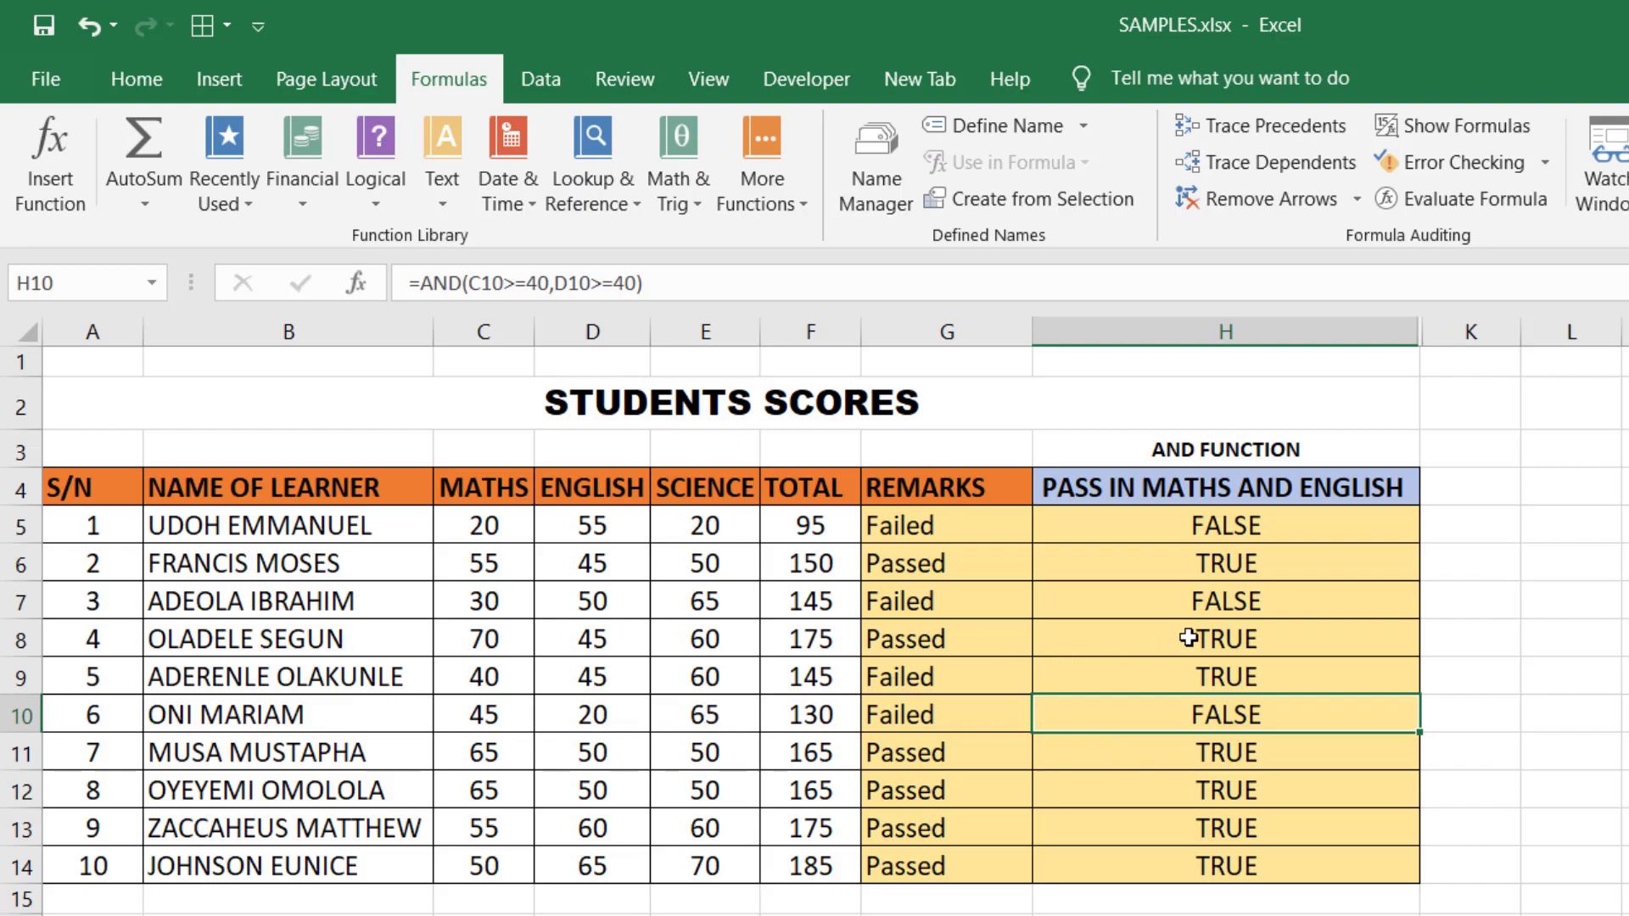
left_click(1119, 521)
left_click_drag(1137, 612, 1180, 857)
left_click(1234, 526)
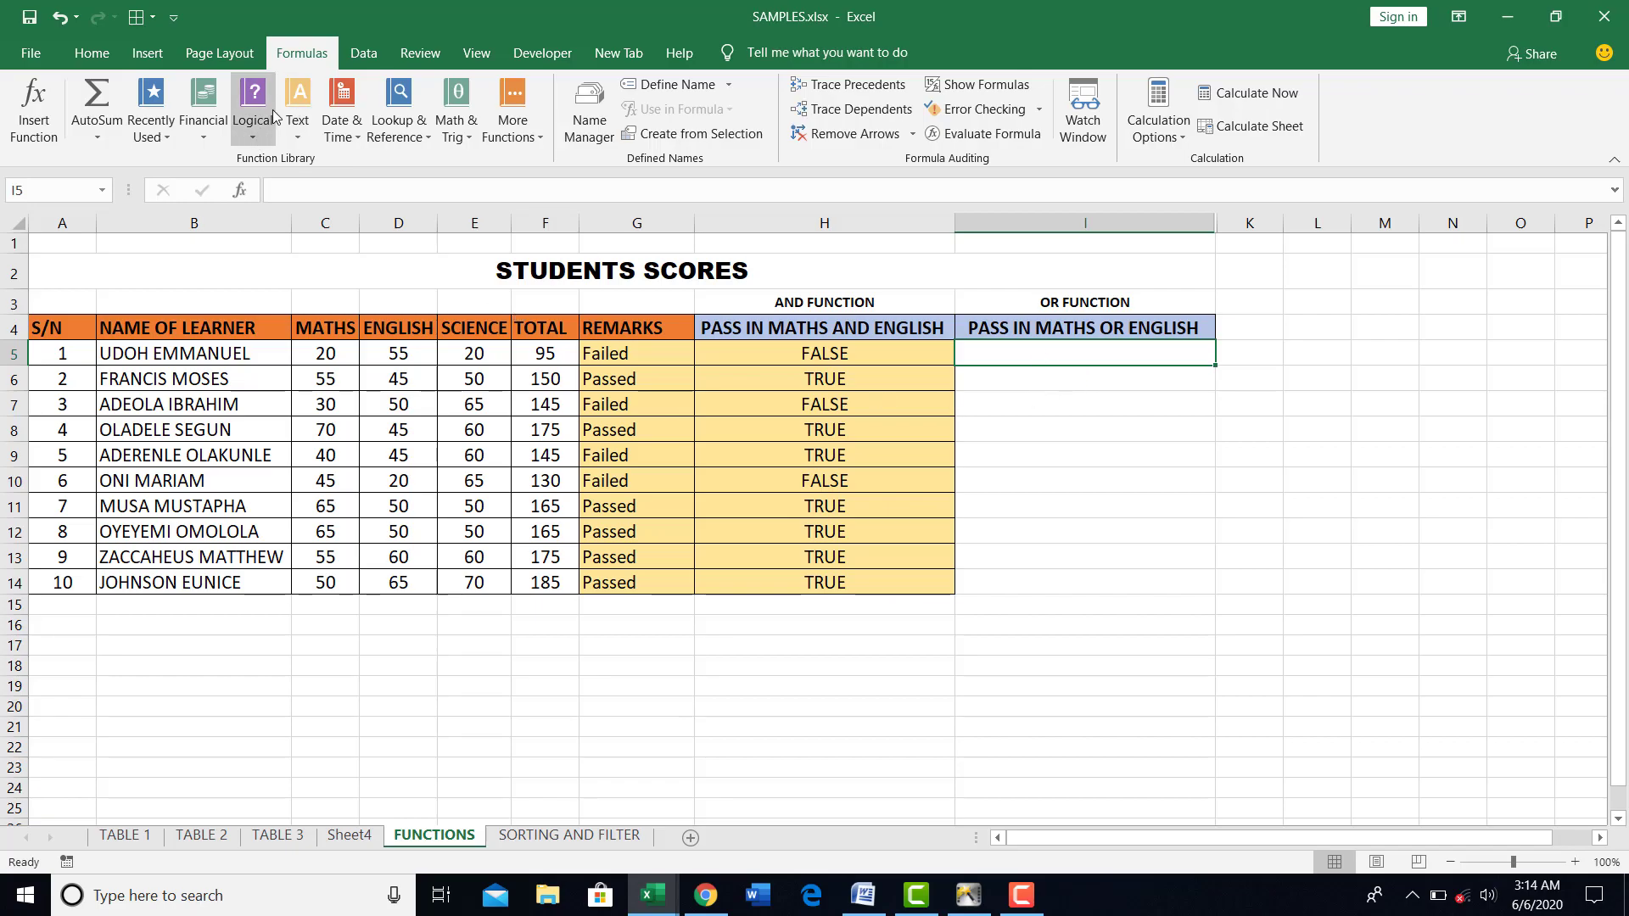
- Check the OR function's description among the logical functions and begin a formula in I5 under PASS IN MATHS OR ENGLISH
left_click(251, 143)
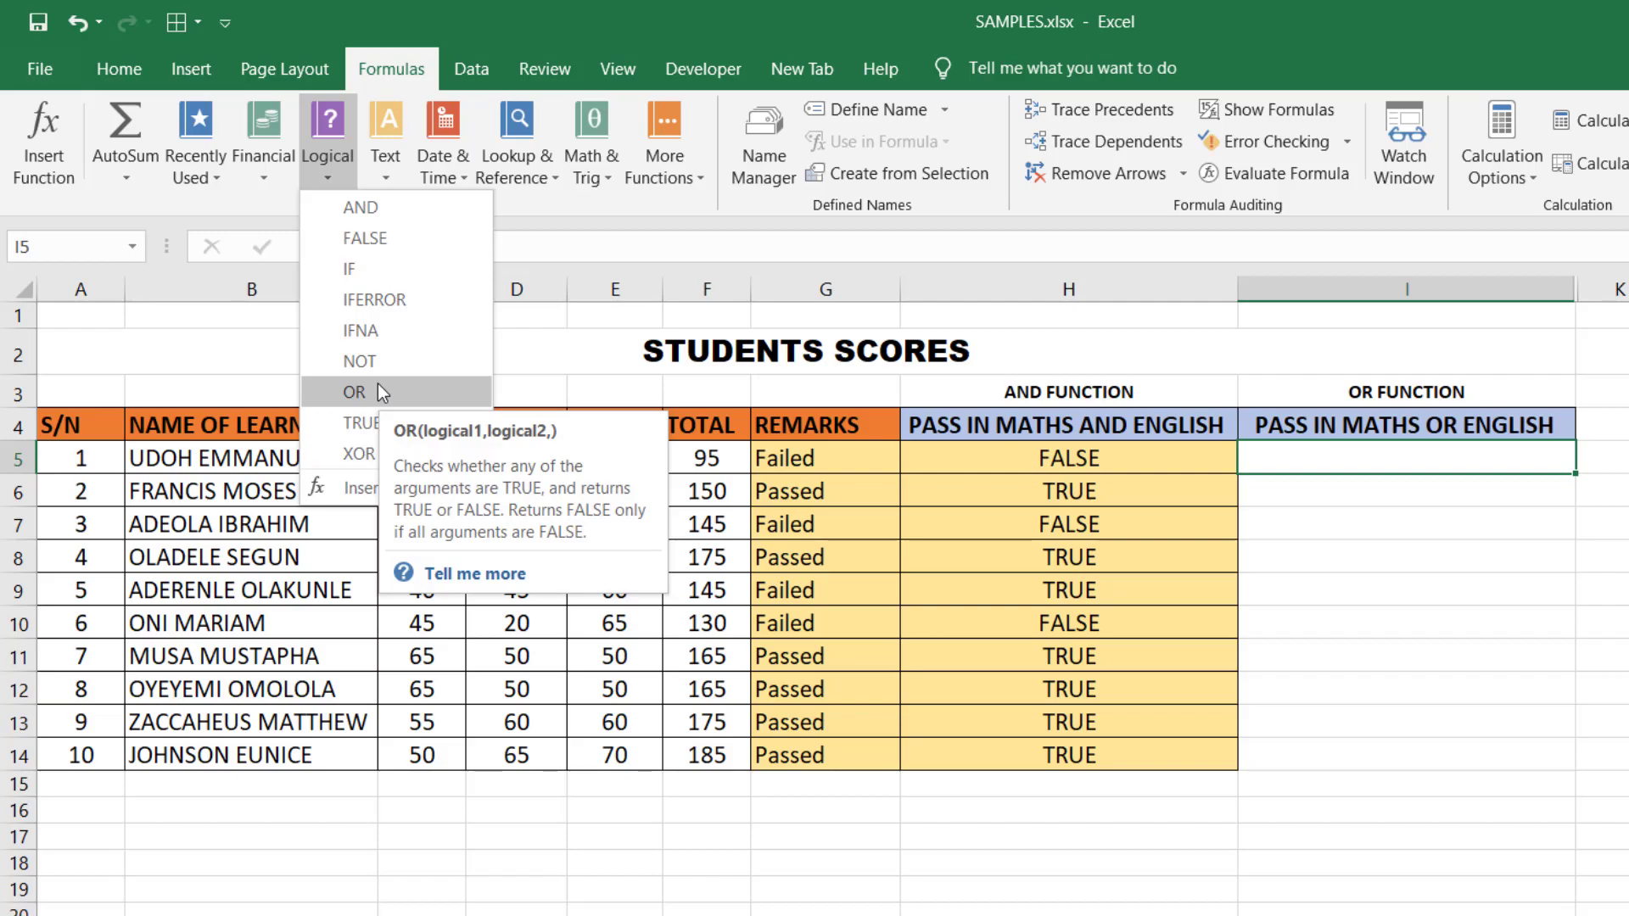
left_click(1301, 461)
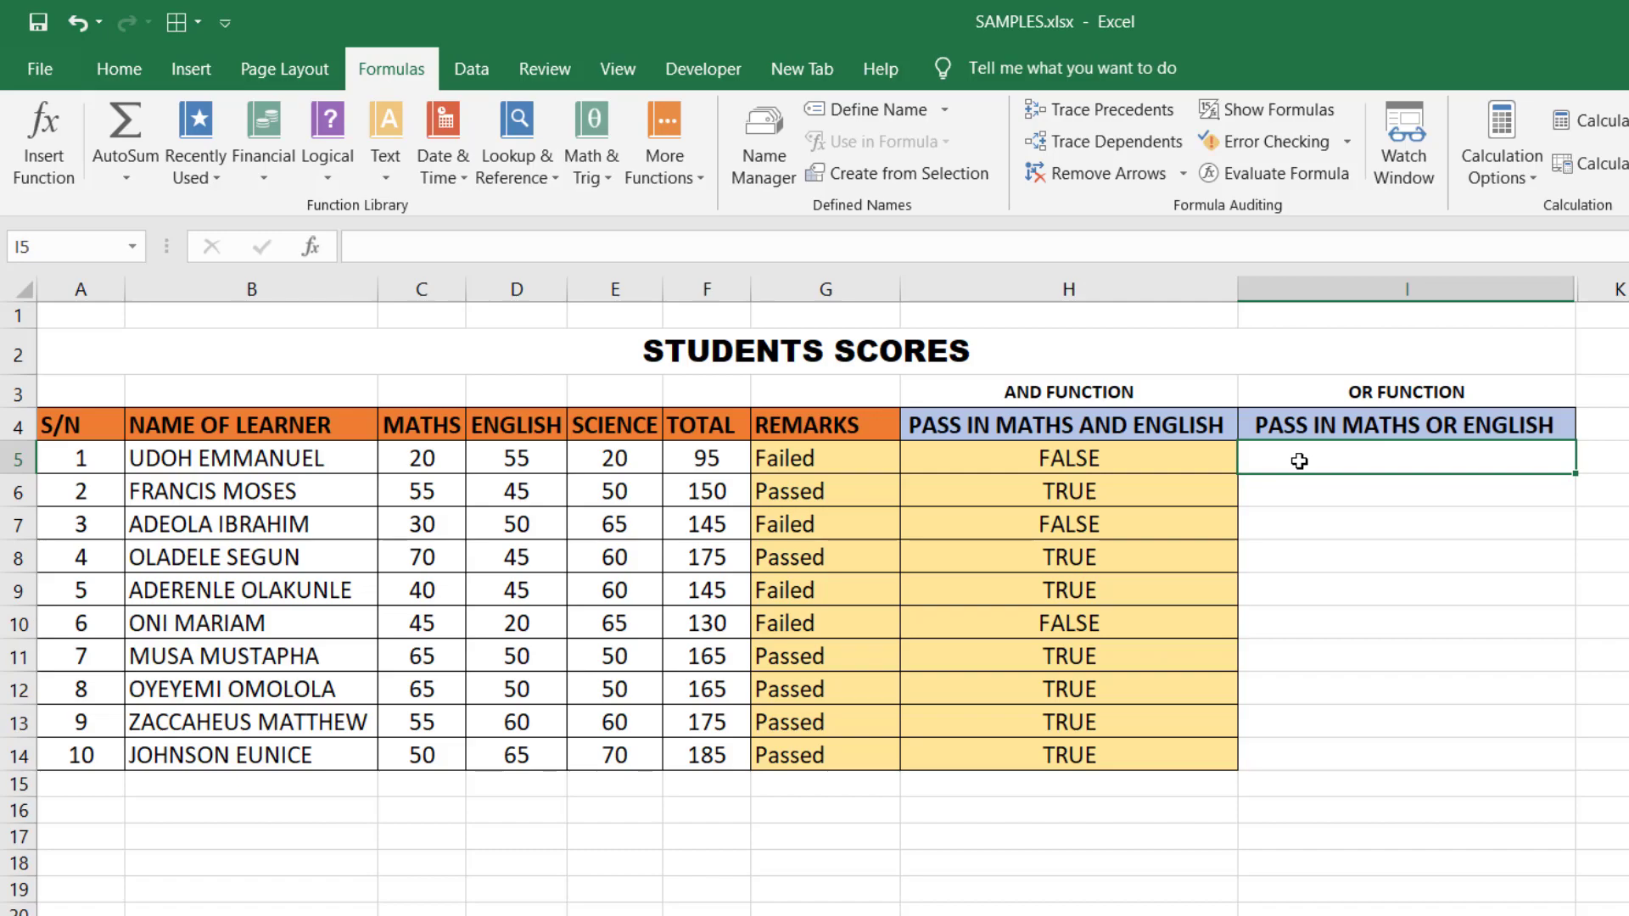
type("=")
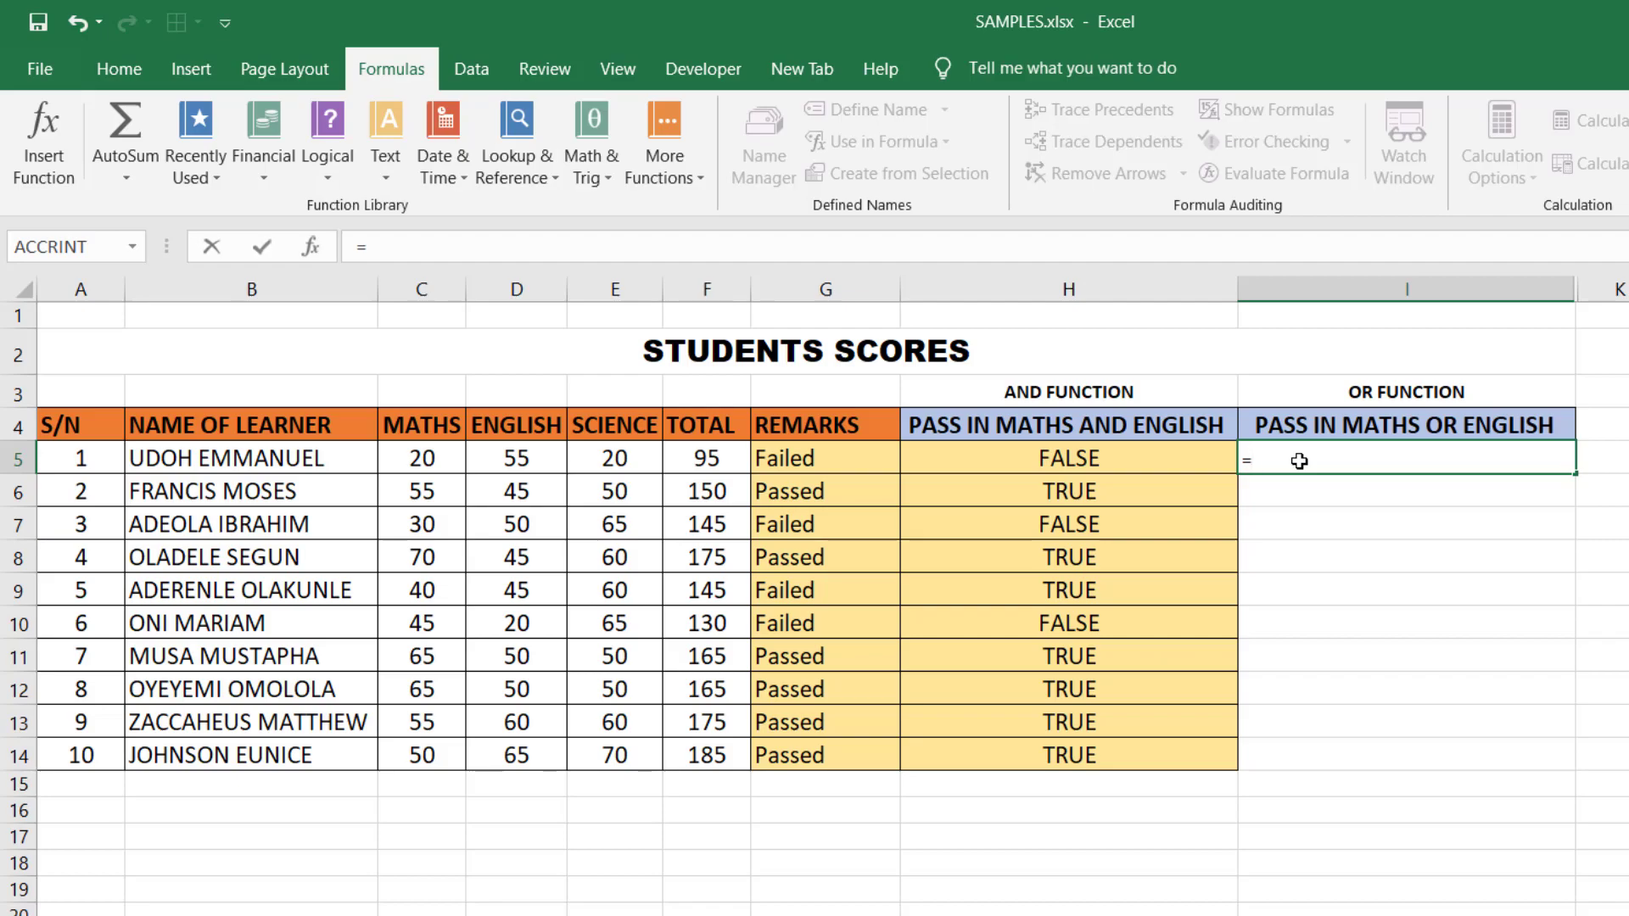
type("or")
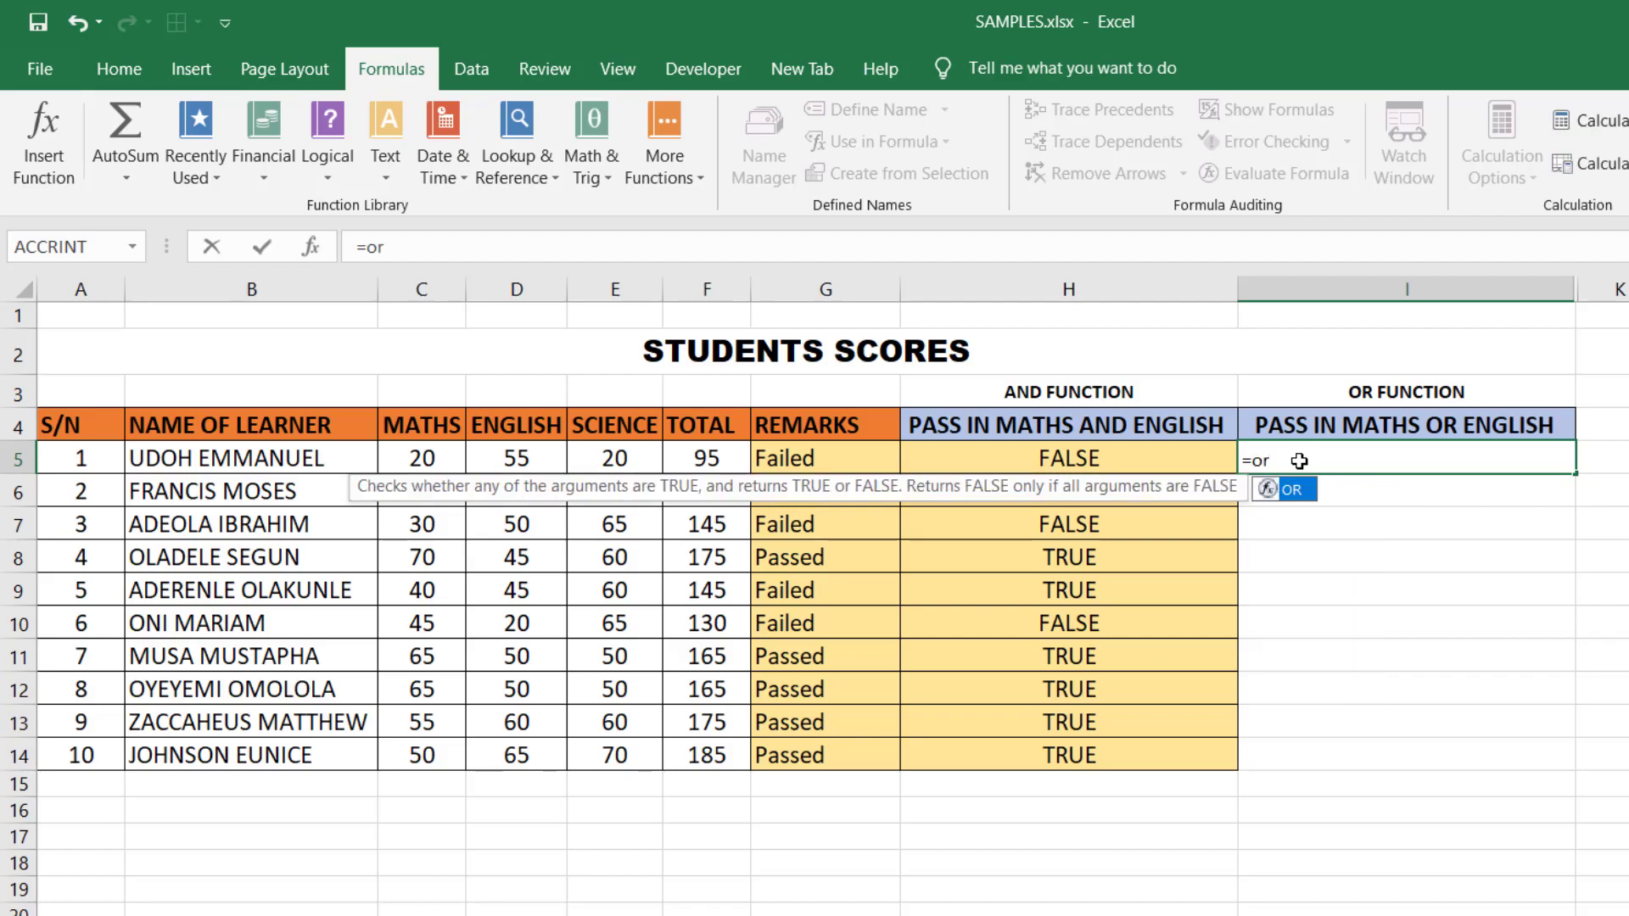
type("(")
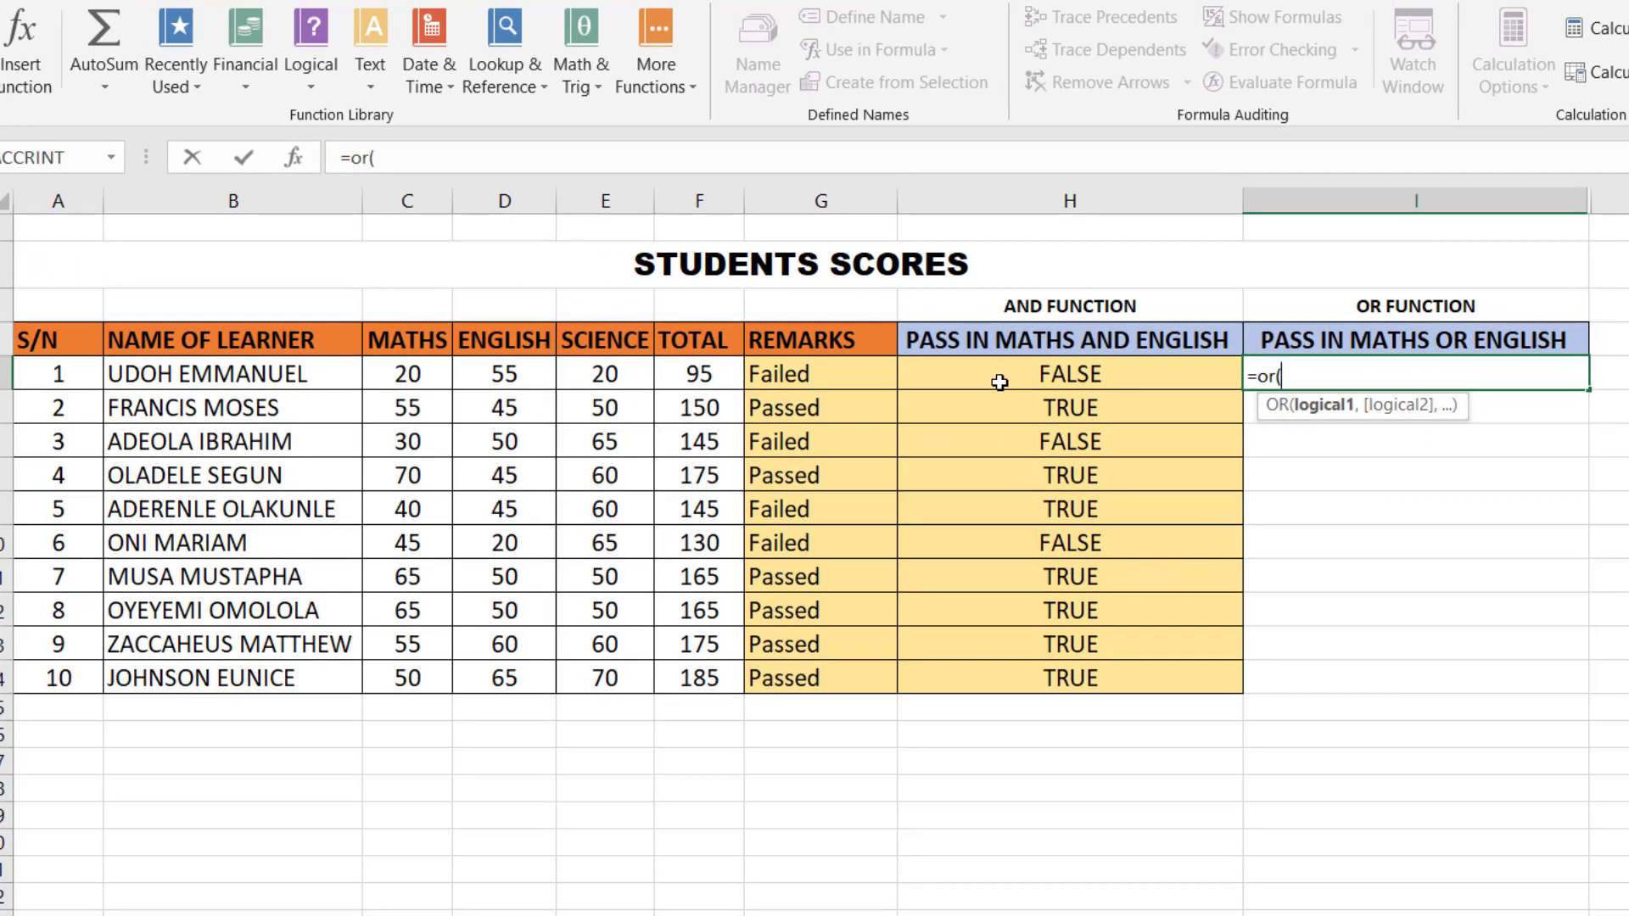
type("c")
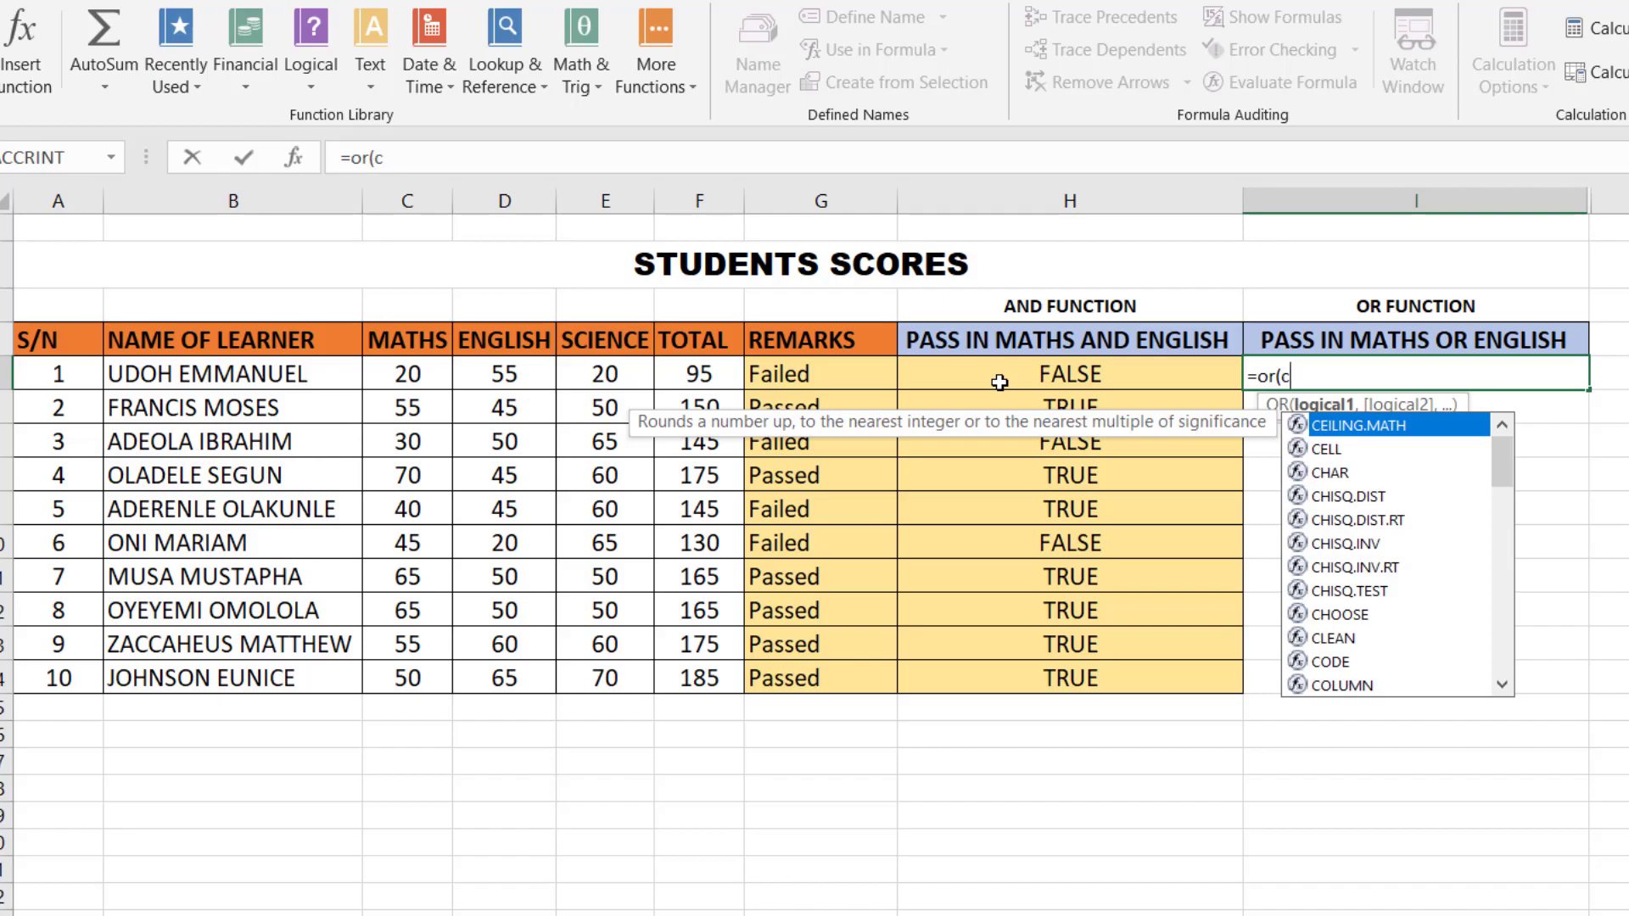
type("5")
key("BackSpace")
key("BackSpace")
key("BackSpace")
key("BackSpace")
key("BackSpace")
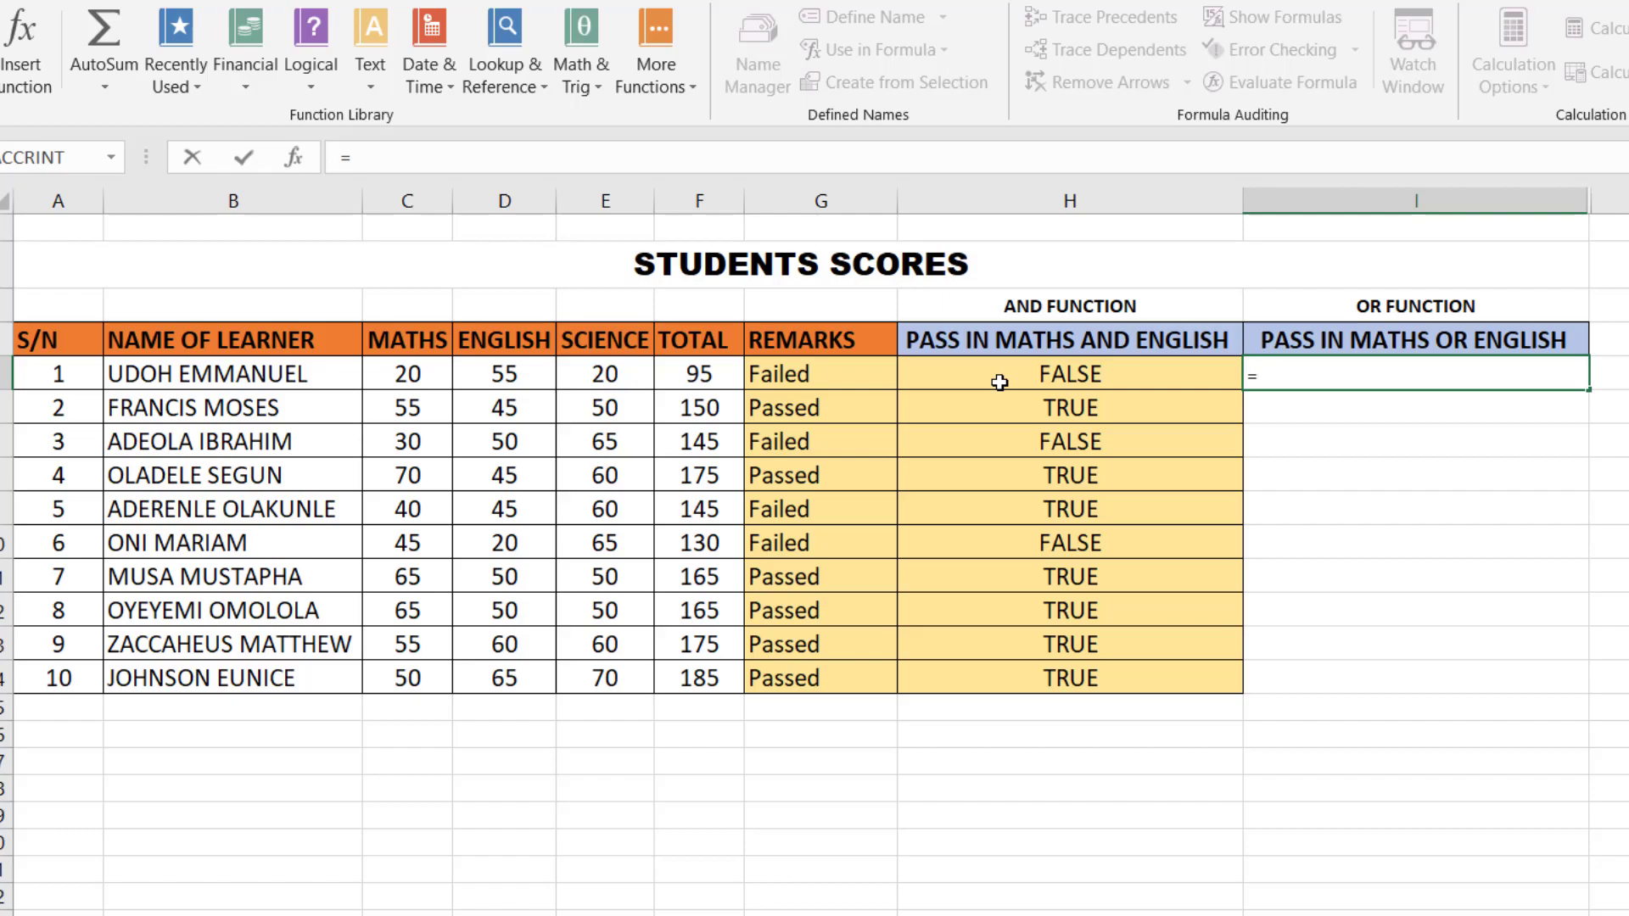
- Enter =OR(C5>=40,D5>=40) in I5 to test the first learner for a pass in Maths or English
type("OR")
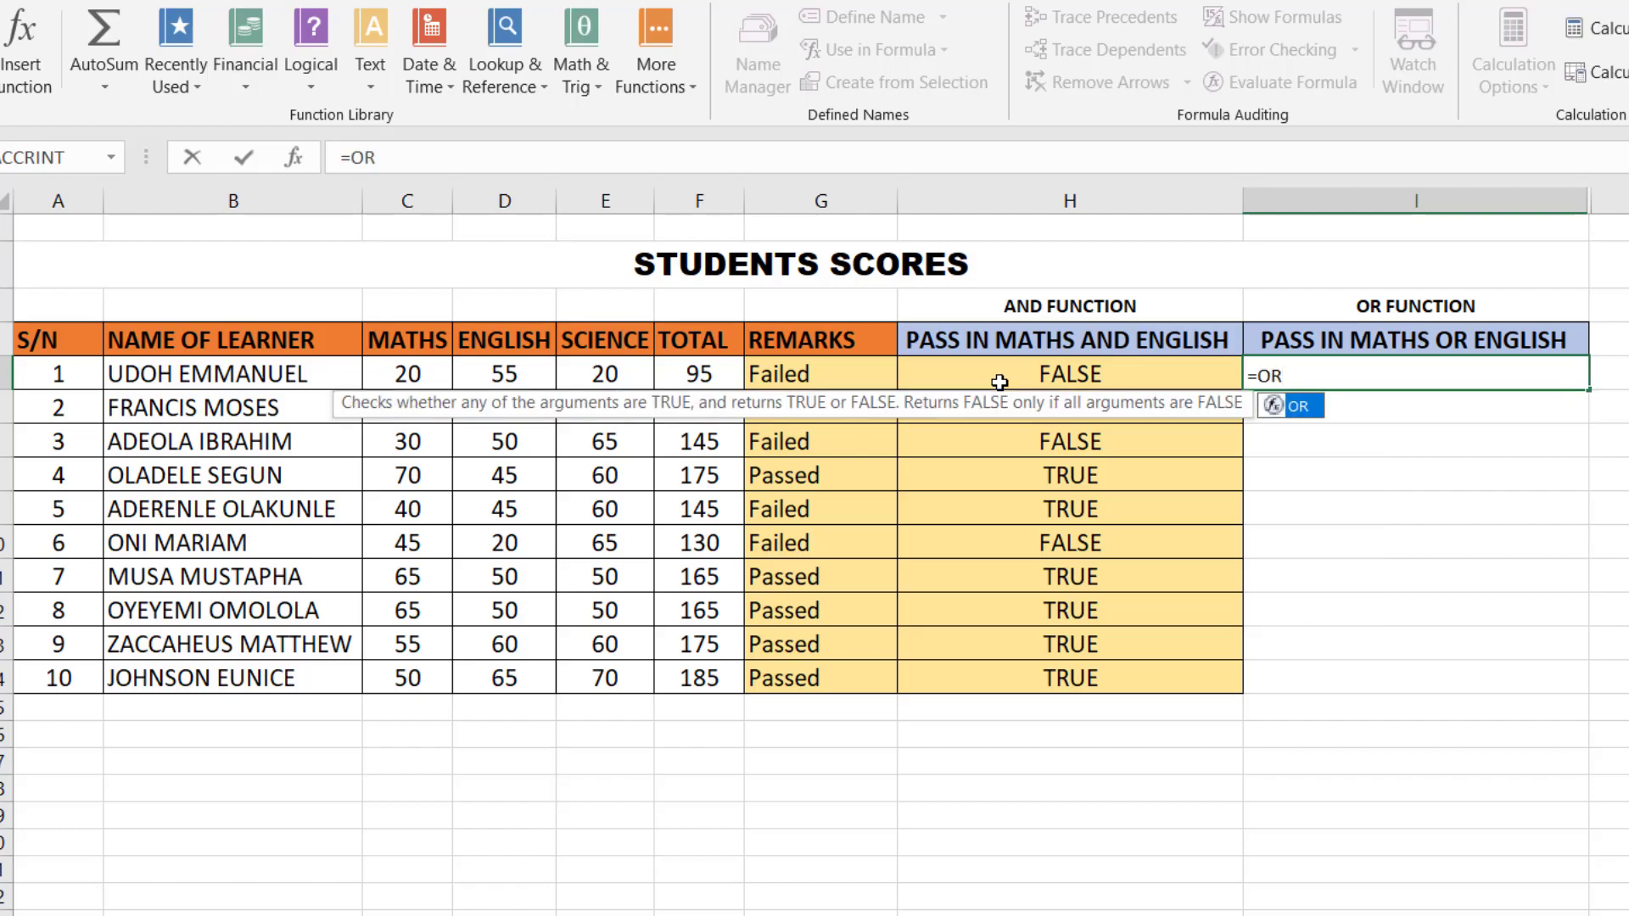
type("(C5")
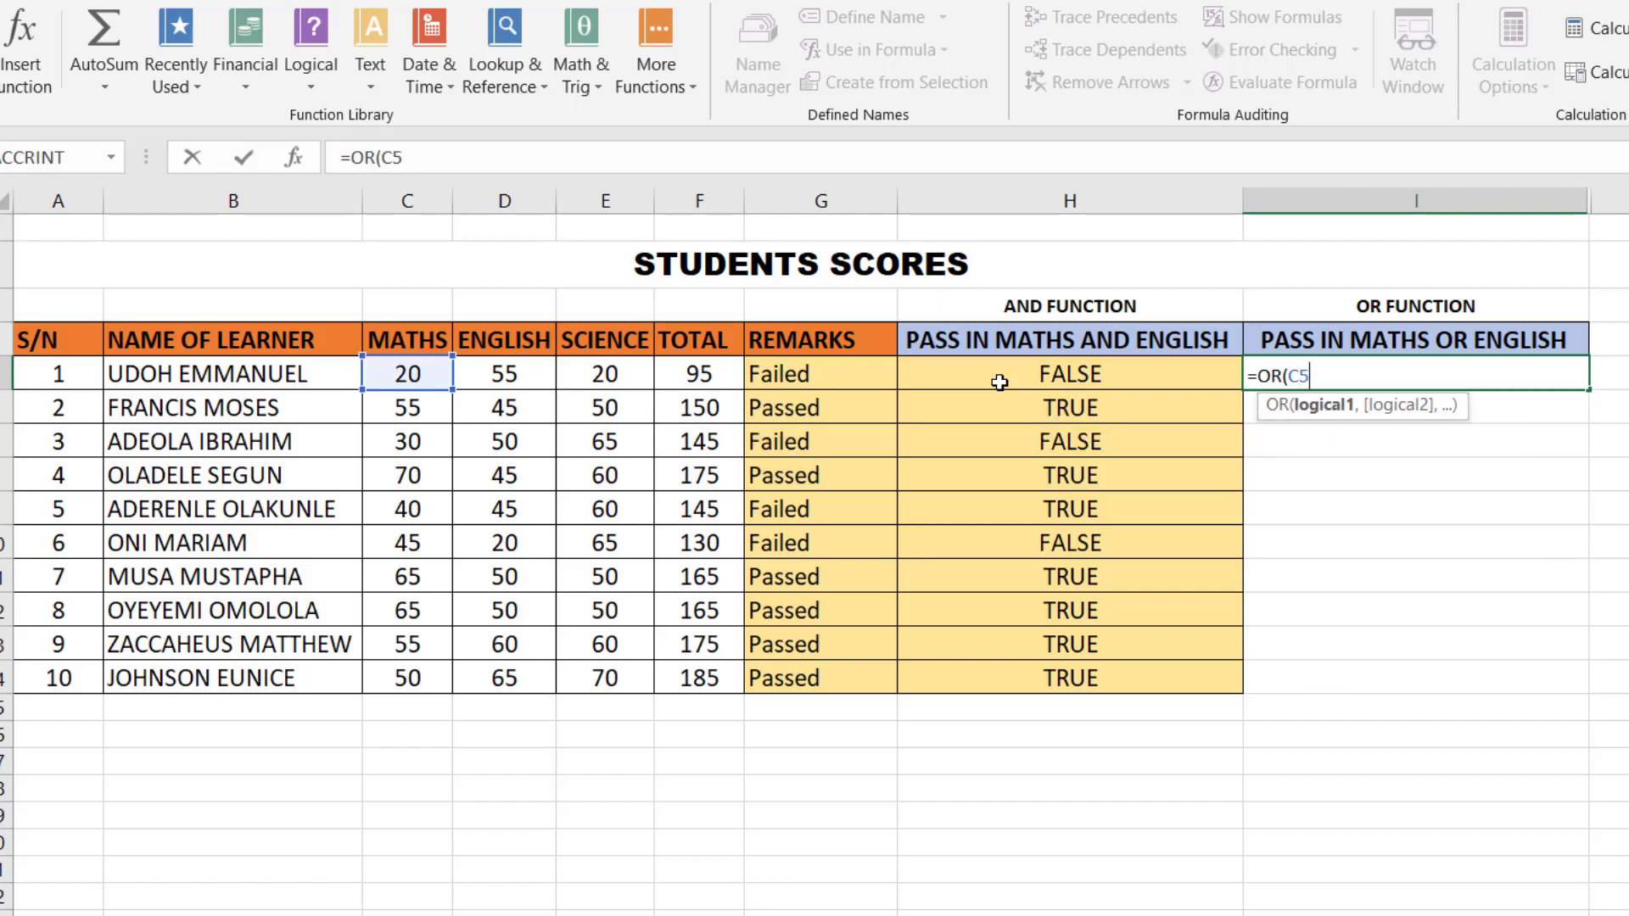
type(">=40,")
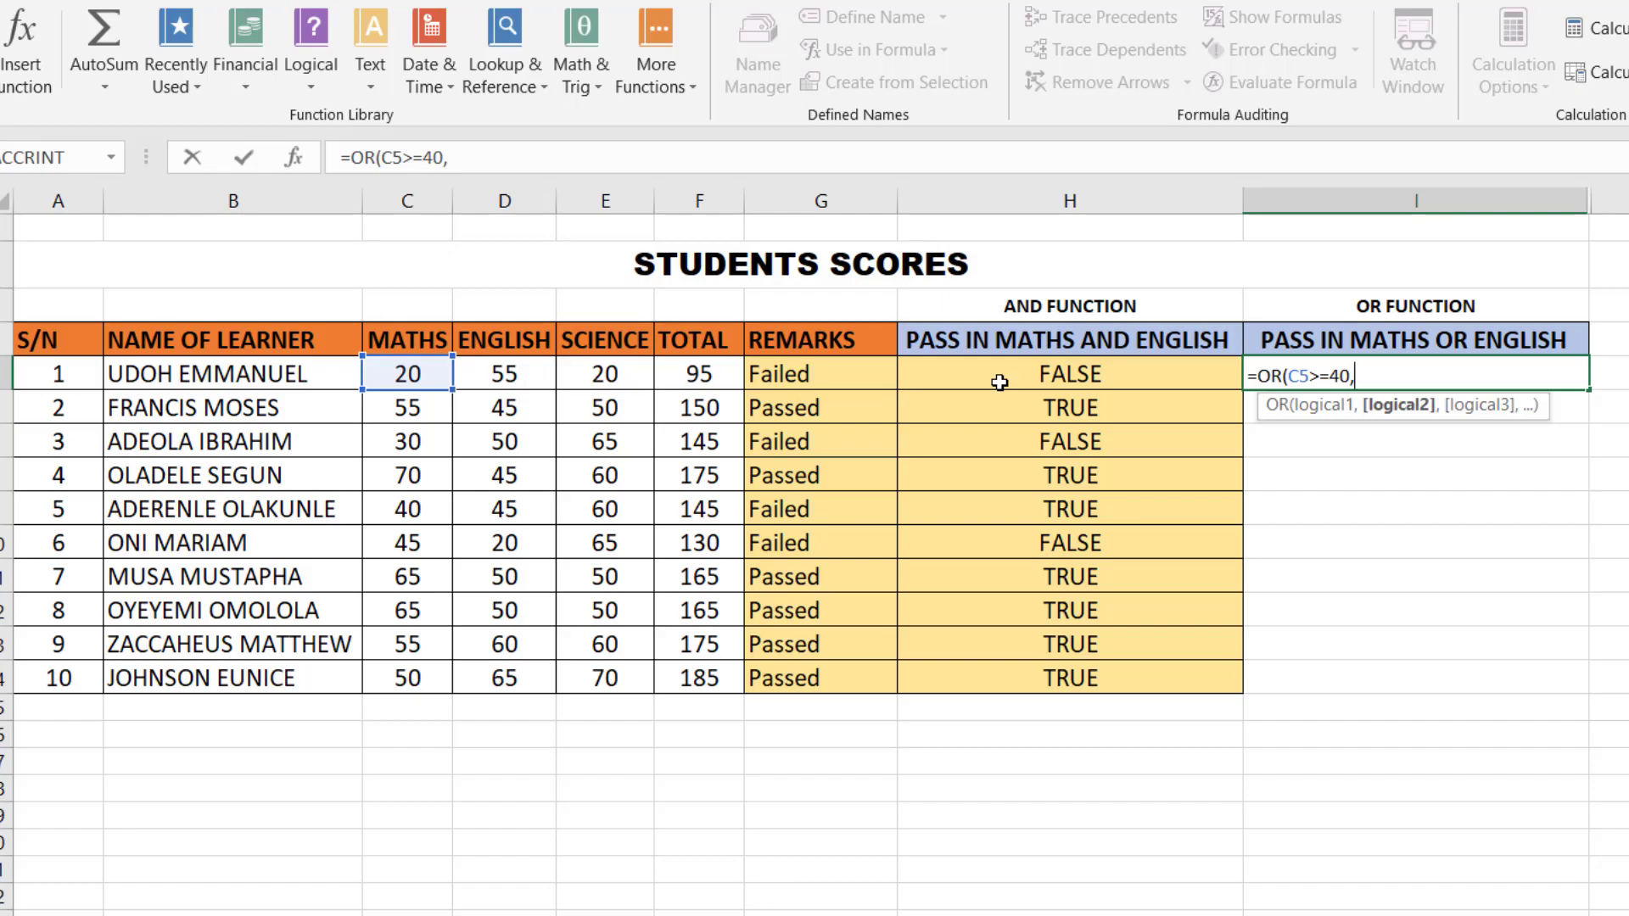
type("D")
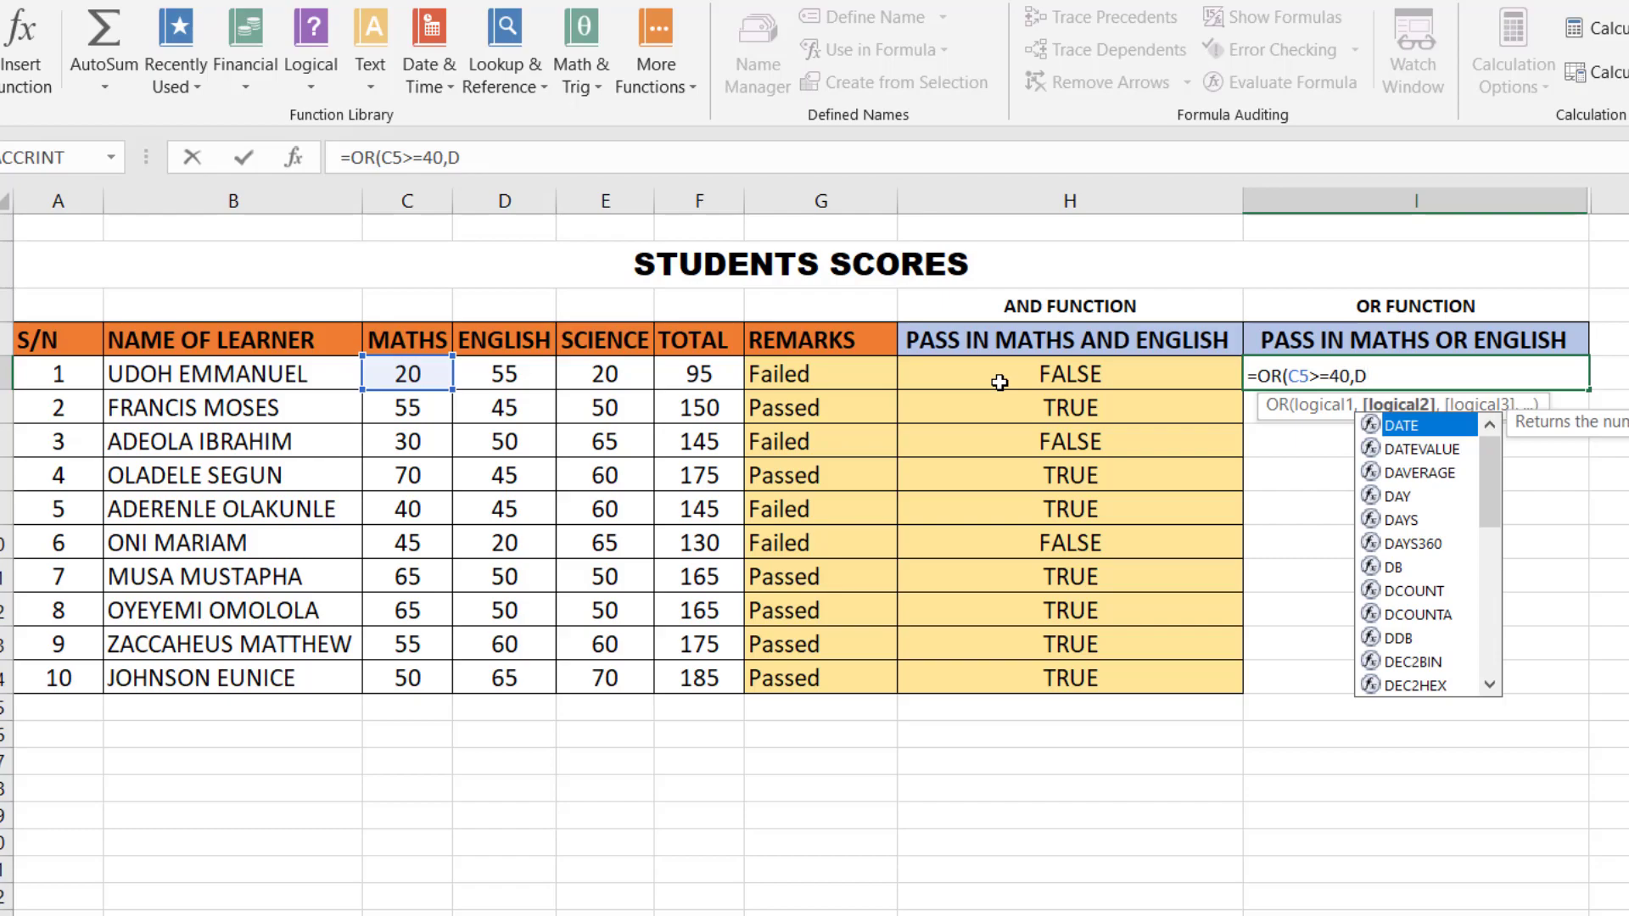
type("5")
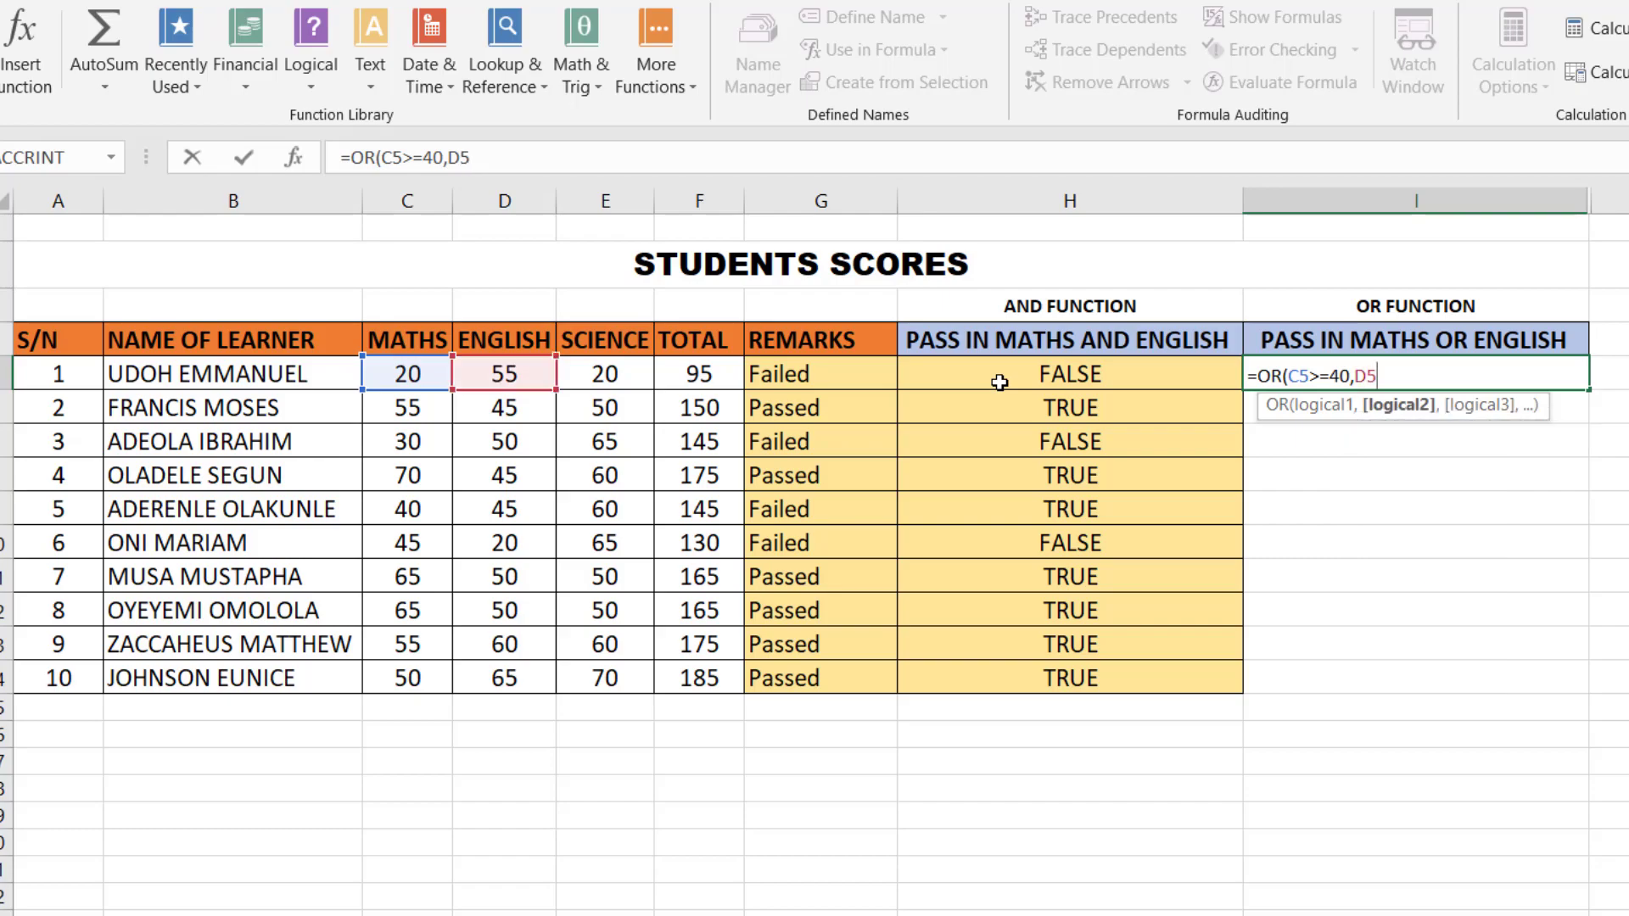
type(">=40)")
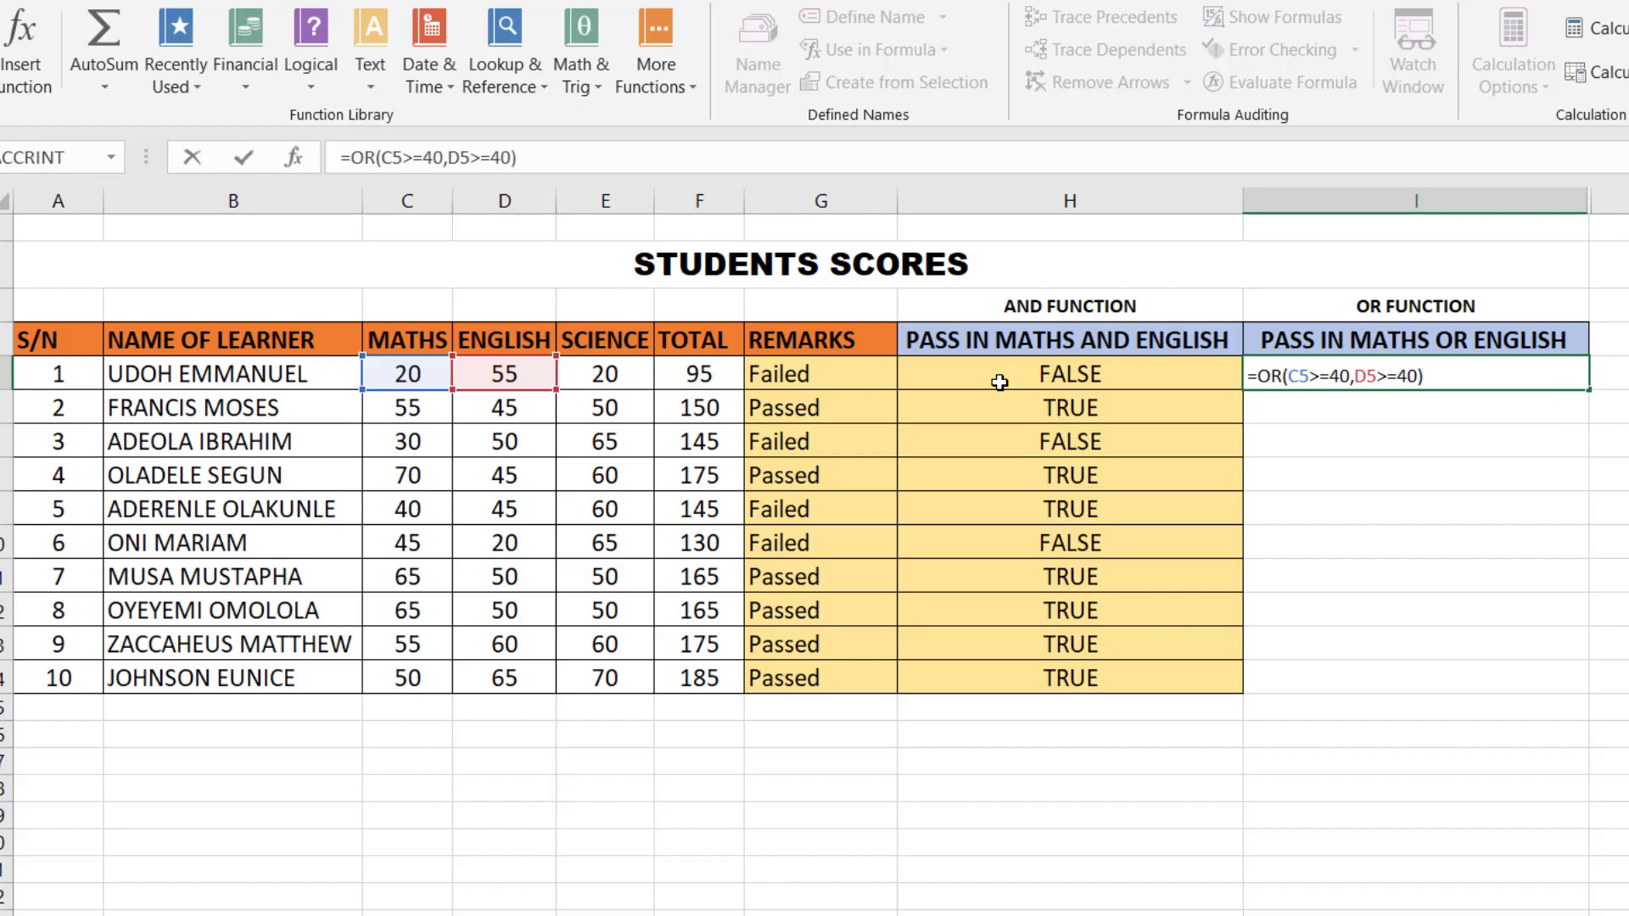
key("Return")
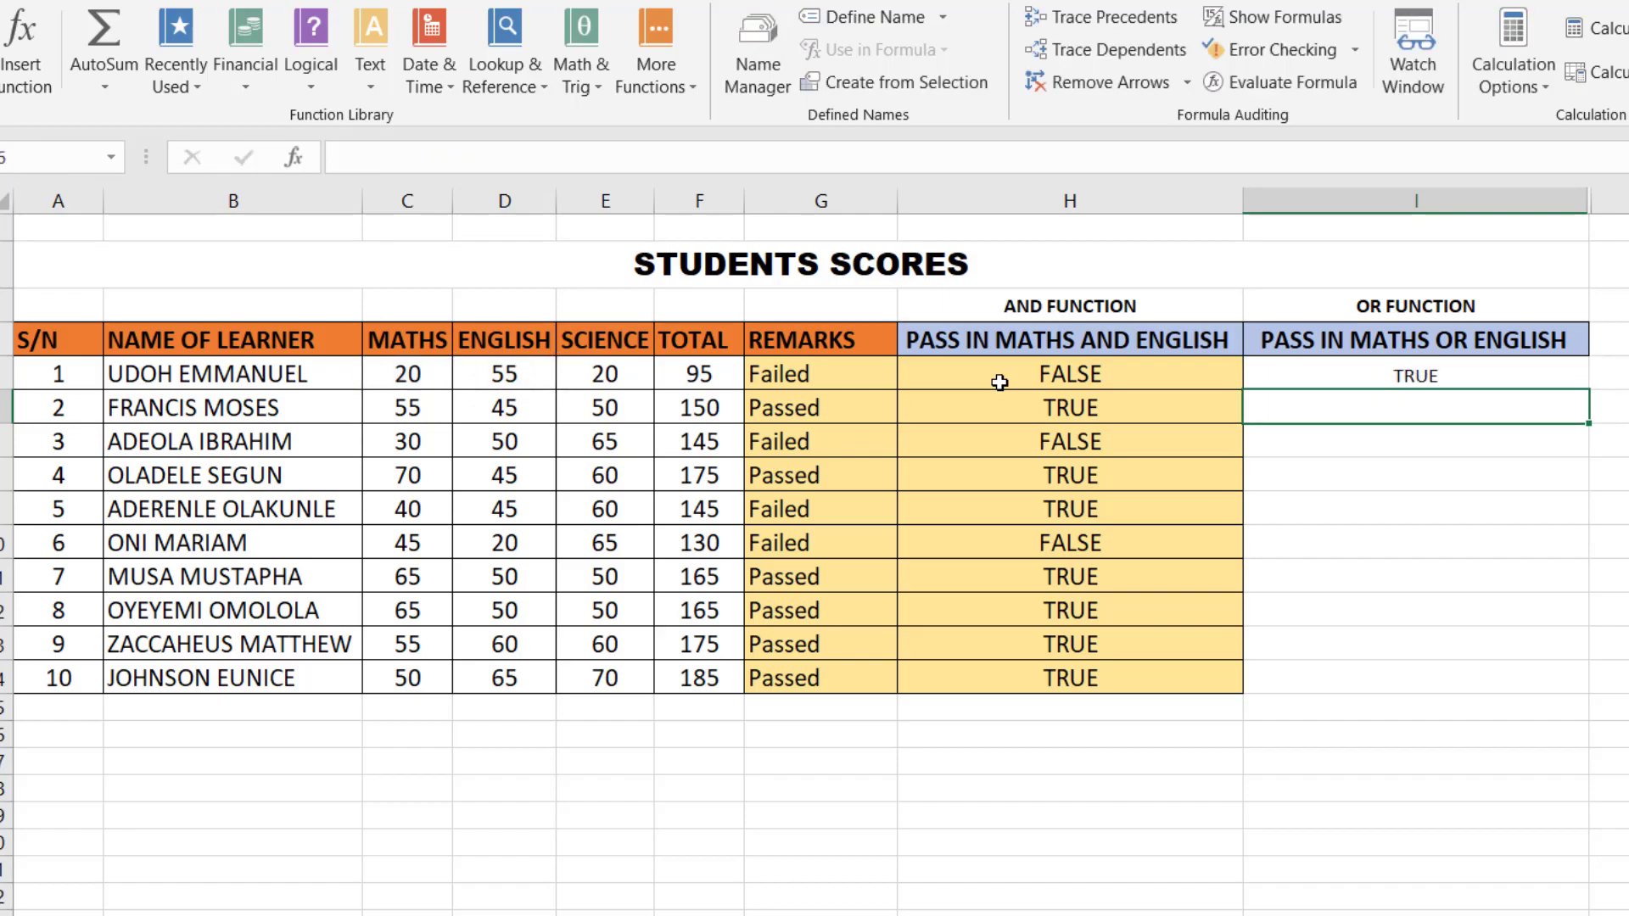
- Compare the OR formula in I5 with the AND formula in H5, and copy the OR formula down to I14
left_click(1385, 383)
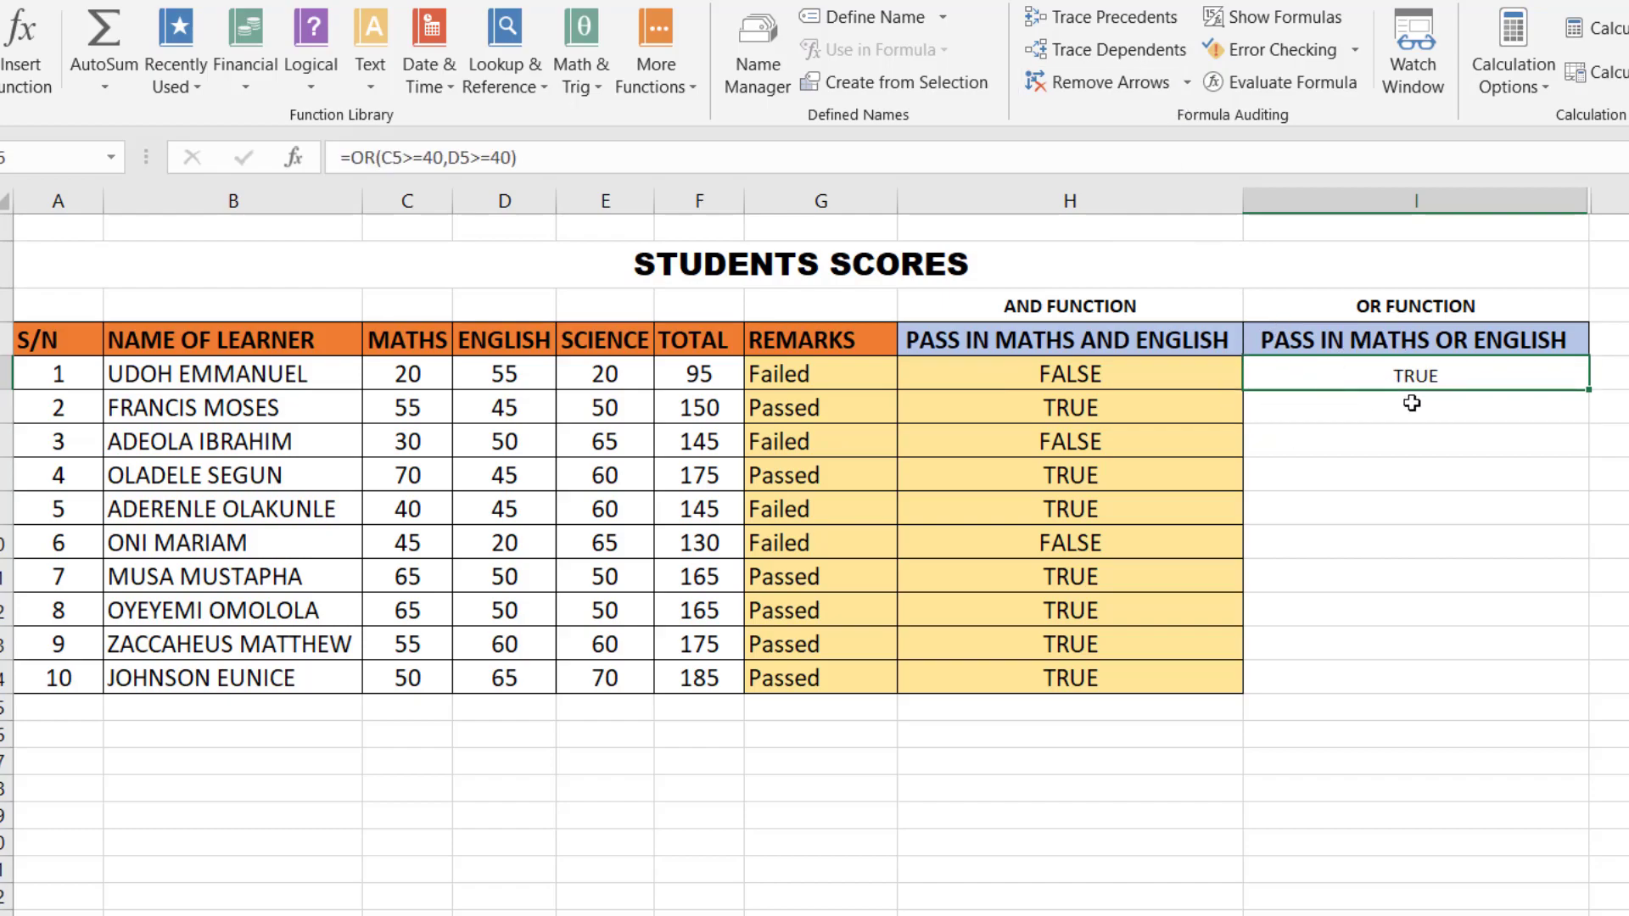
left_click(1098, 376)
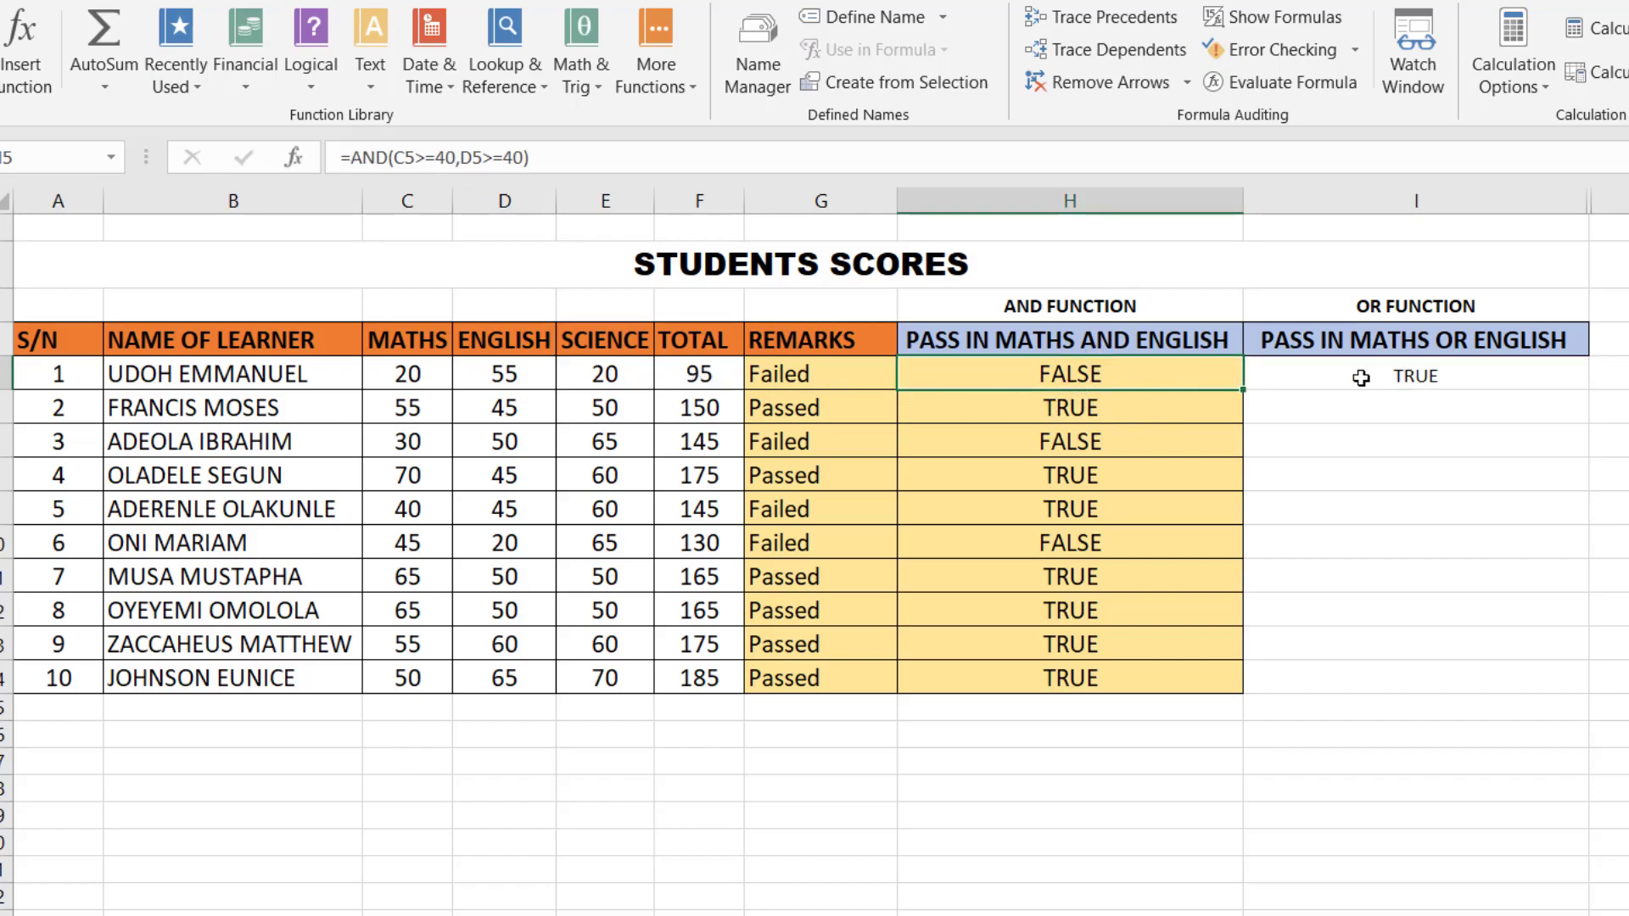
left_click(1438, 384)
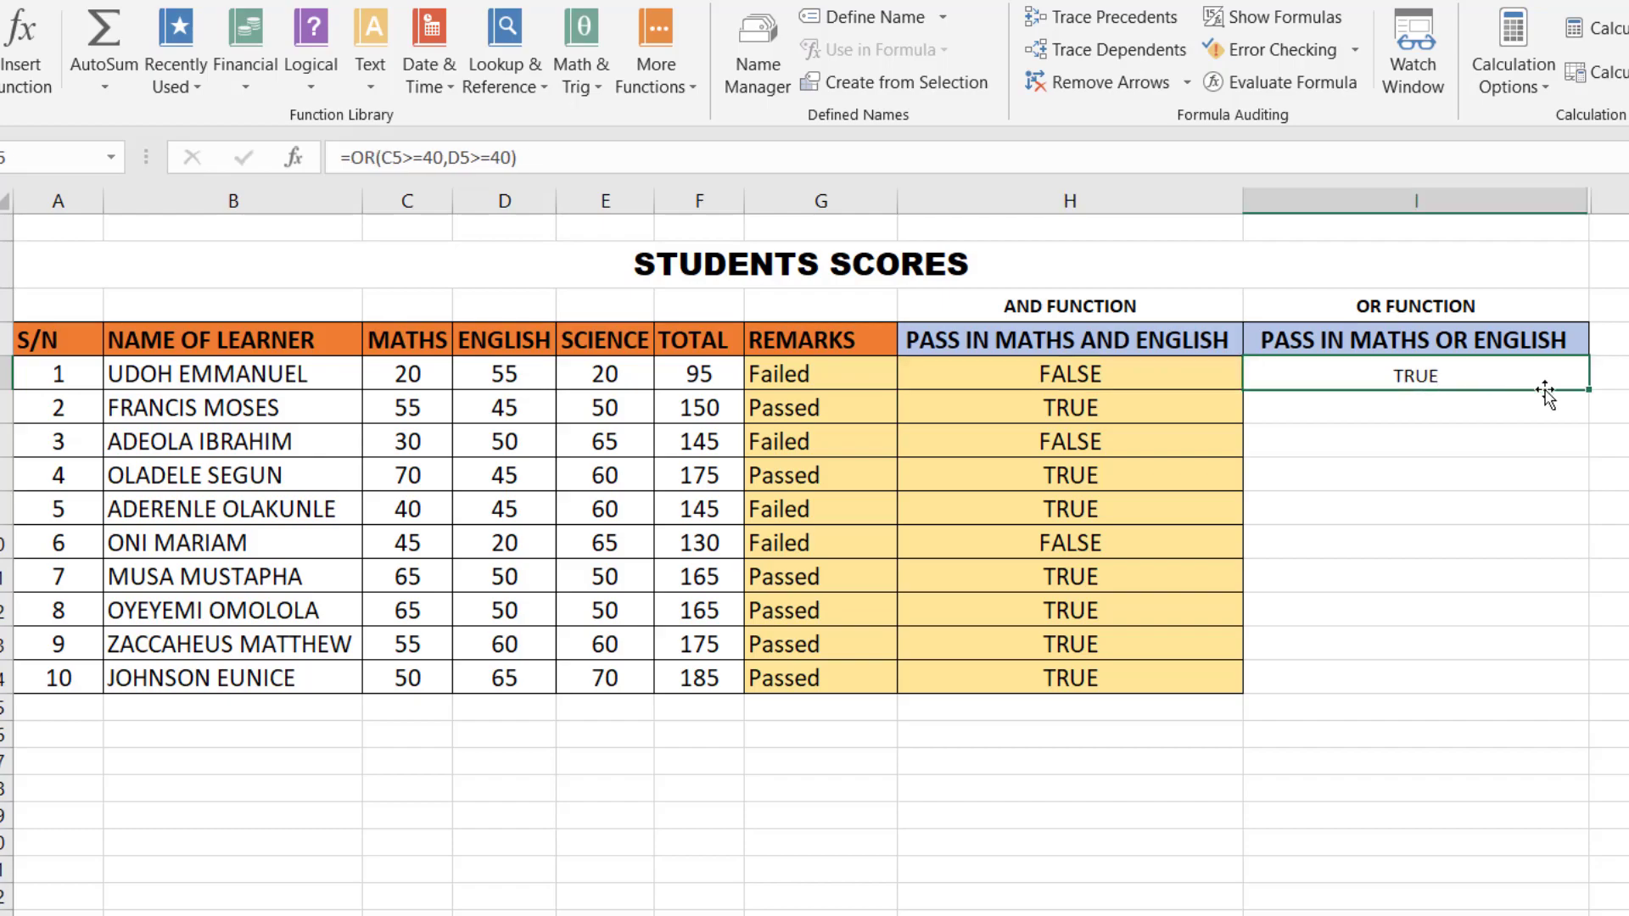
left_click_drag(1586, 393, 1446, 702)
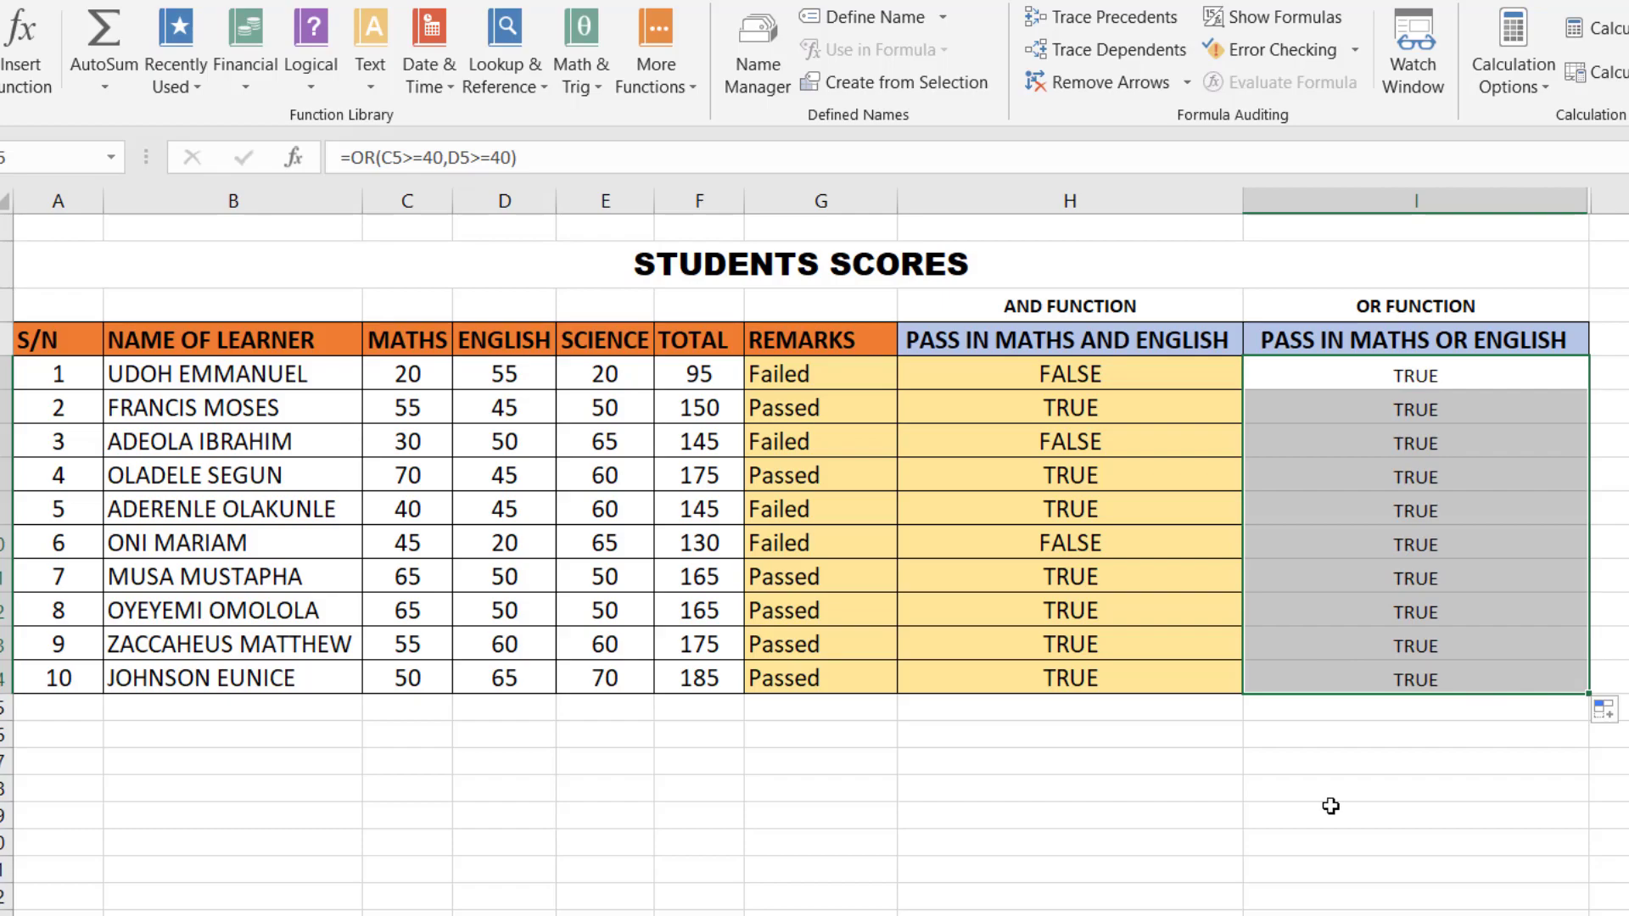
left_click_drag(1415, 383, 1428, 676)
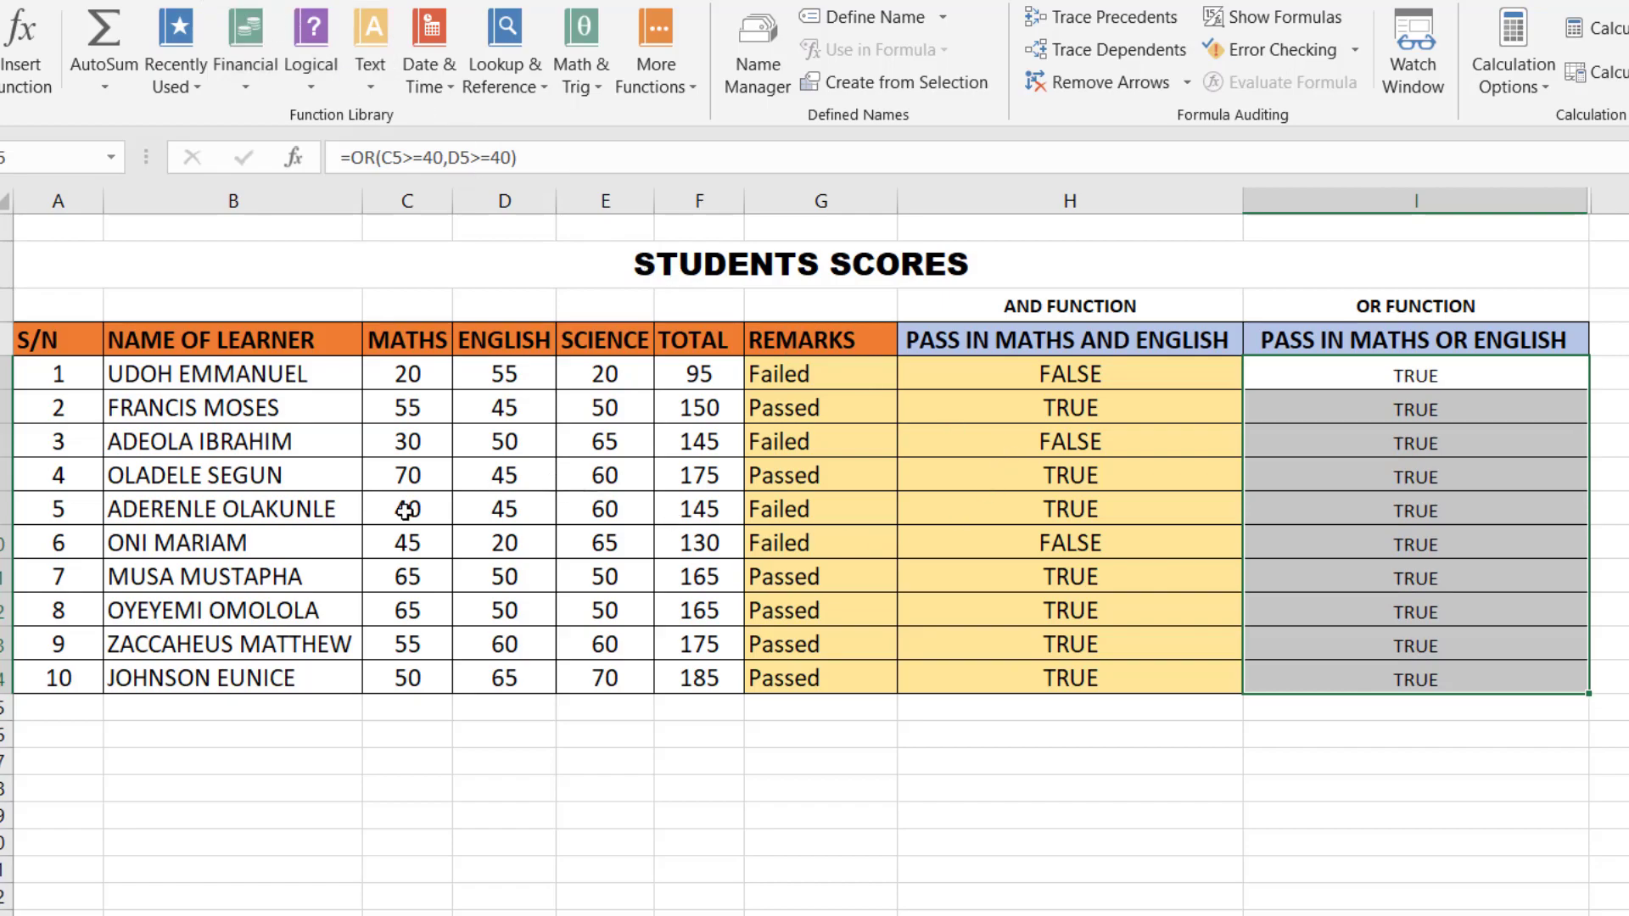
- Set the sixth learner's Maths score in C10 to 15 and check the OR result in I10
left_click(5, 543)
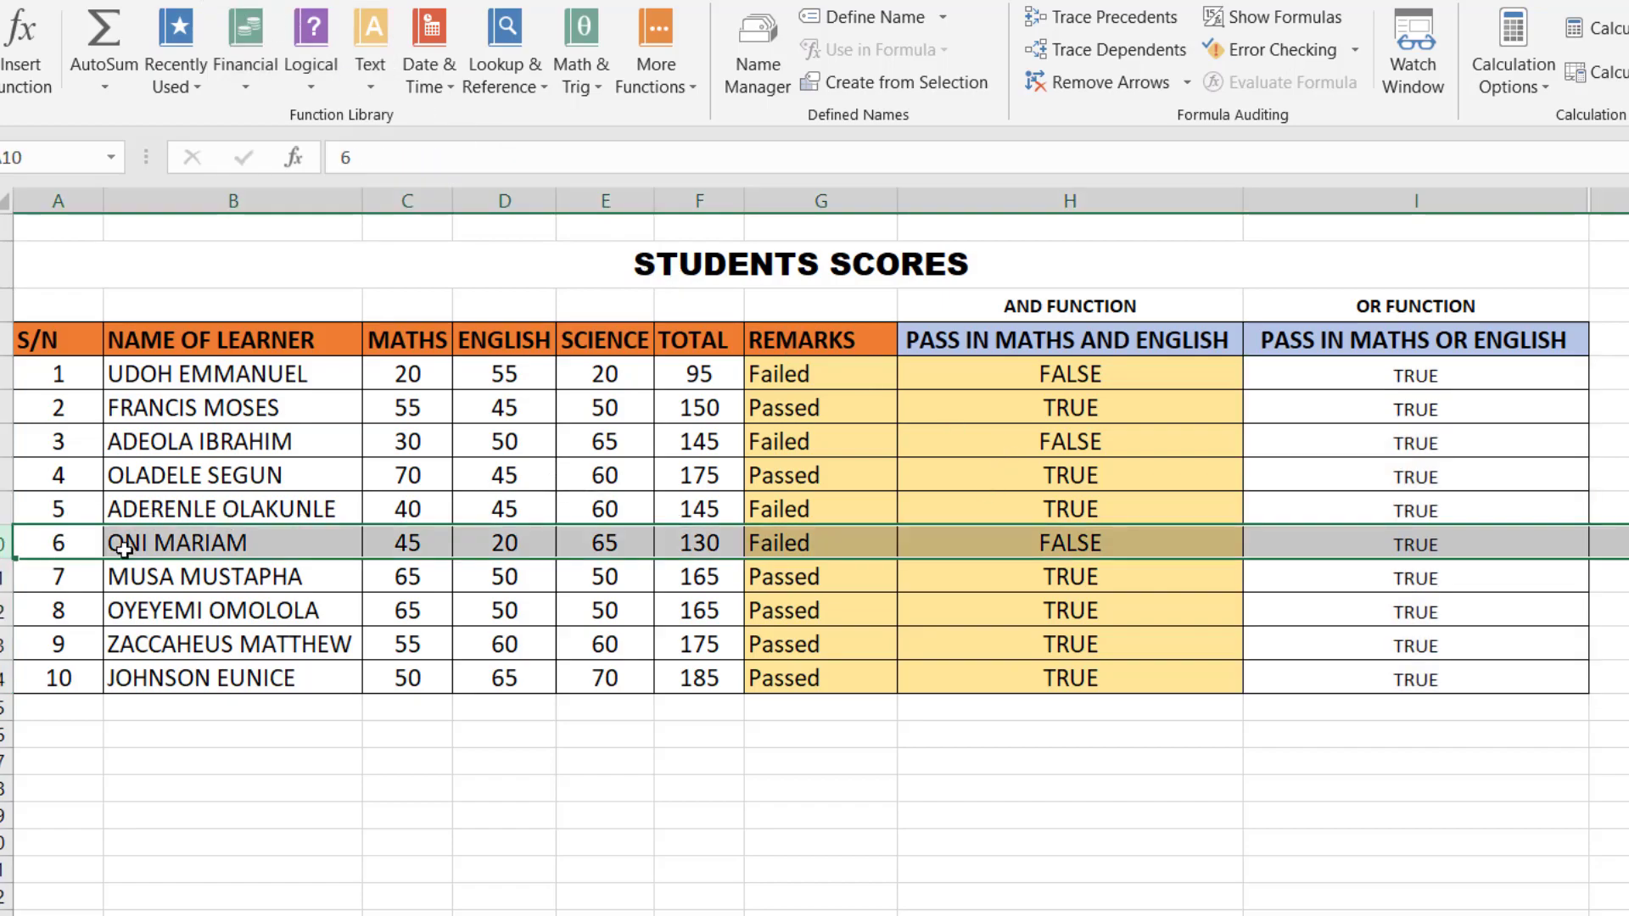
left_click(409, 548)
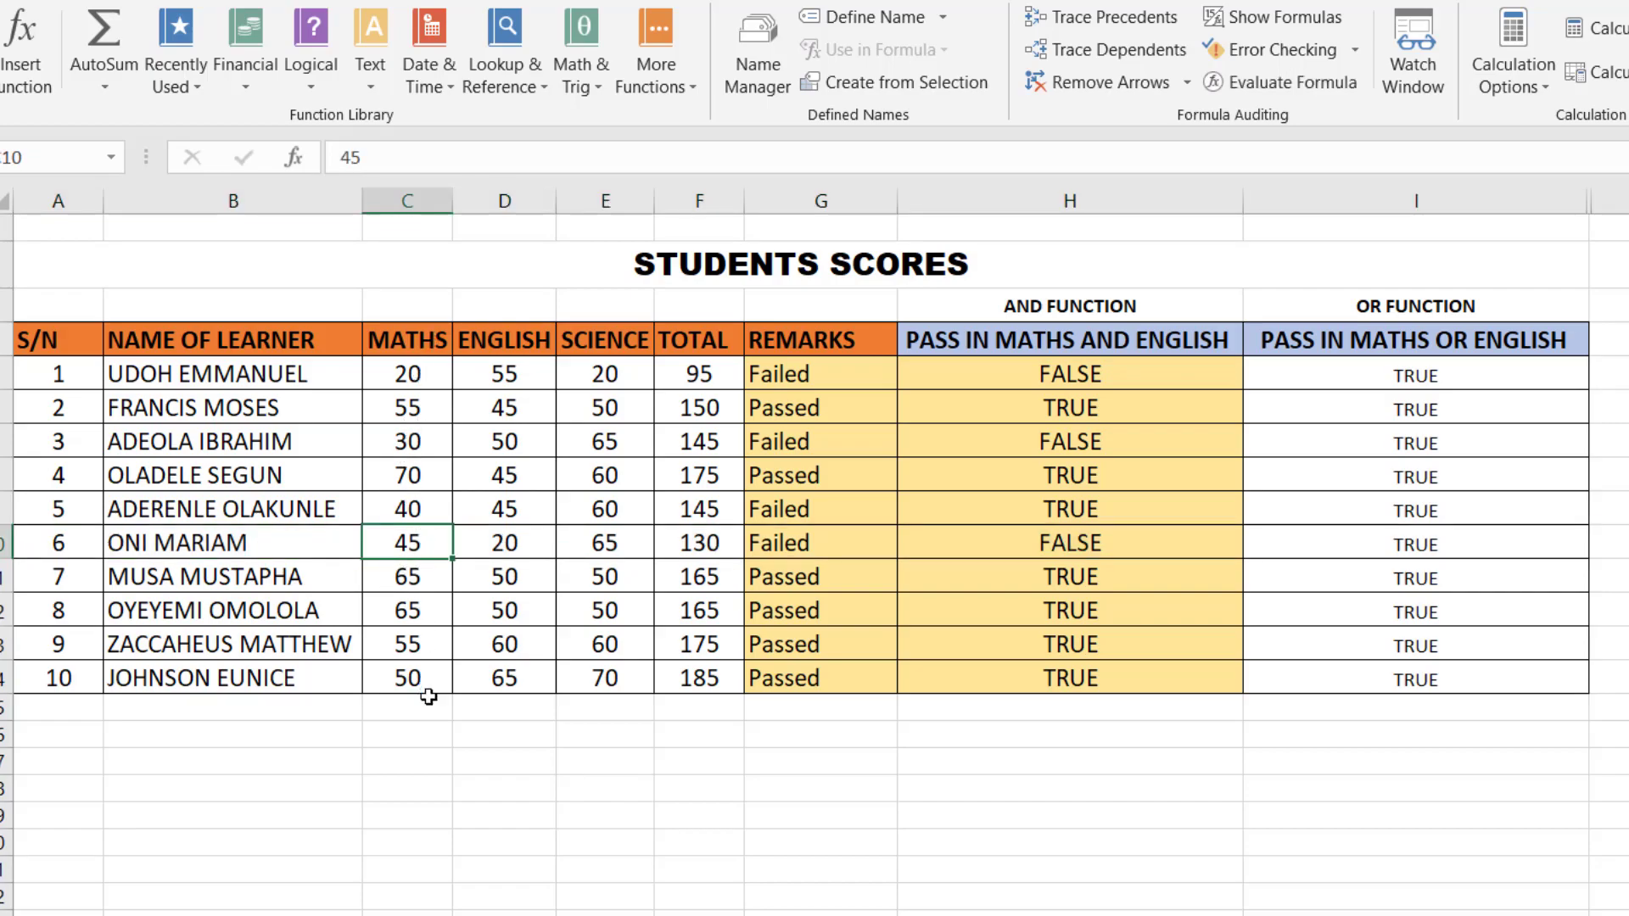
type("15")
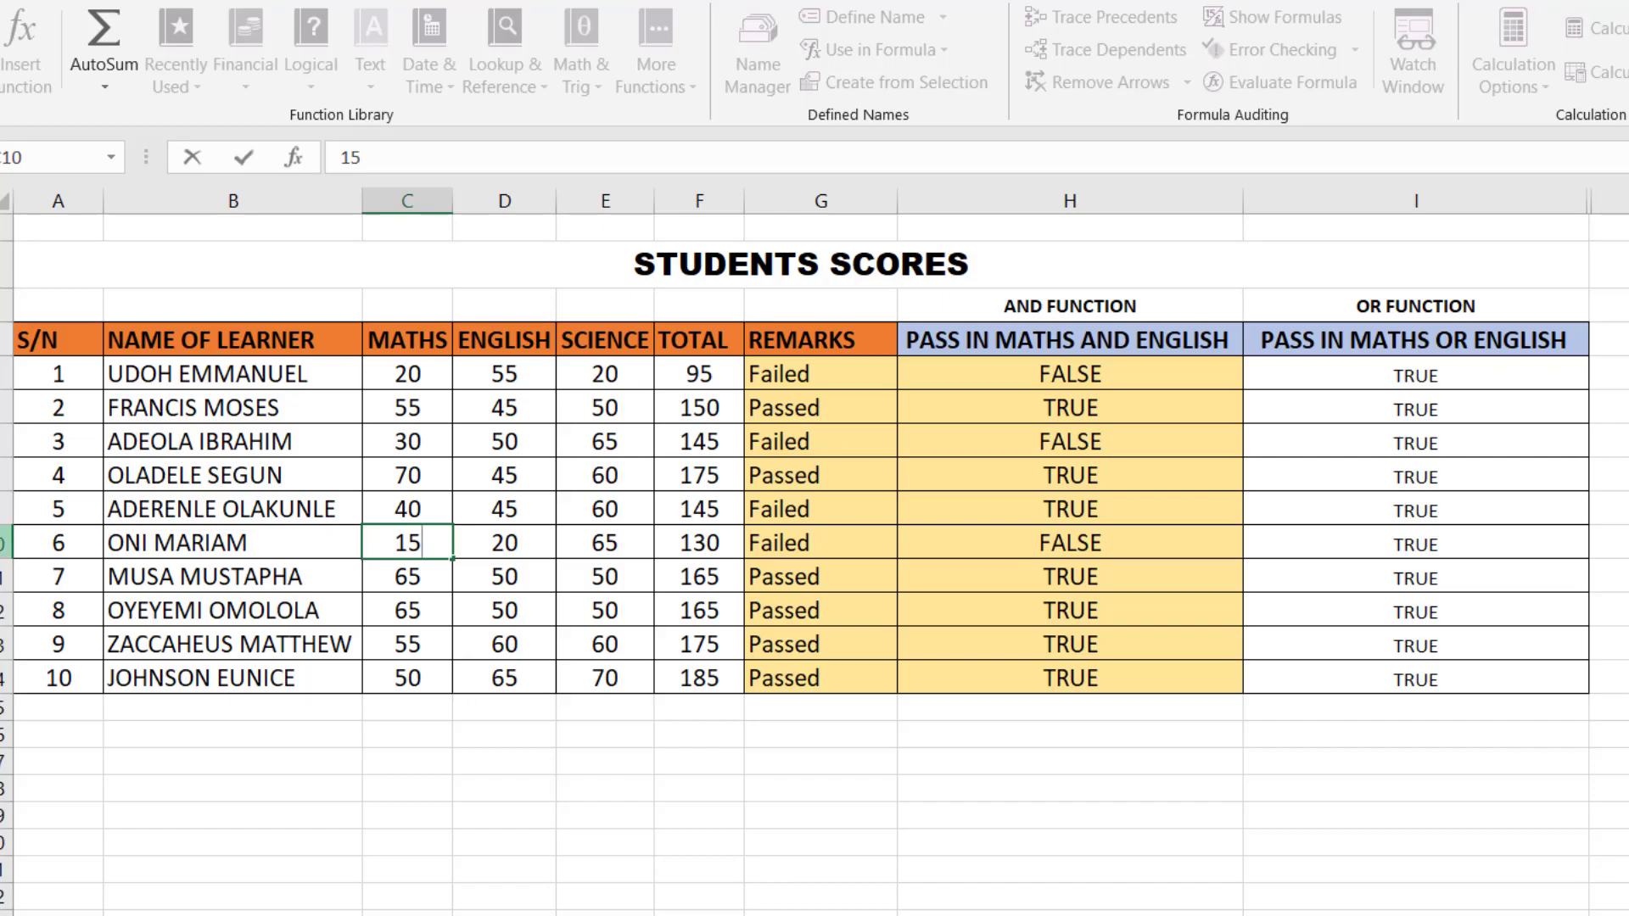
key("Return")
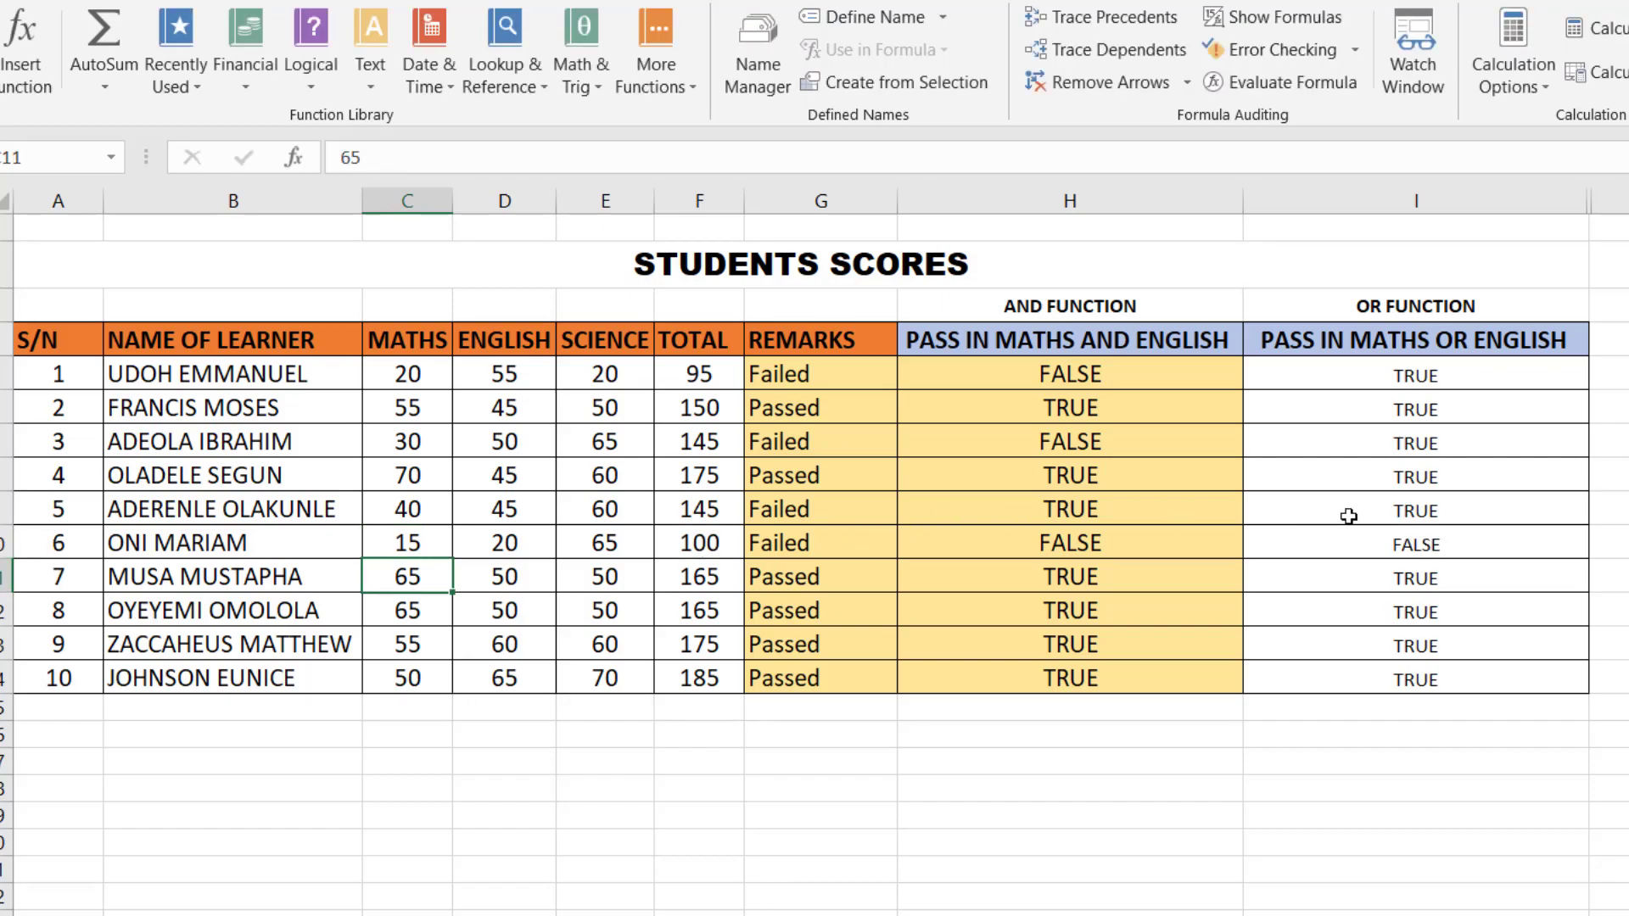
left_click(1358, 539)
- Set the font size of the OR results in I5 to I14 to 12
left_click_drag(1411, 374, 1407, 669)
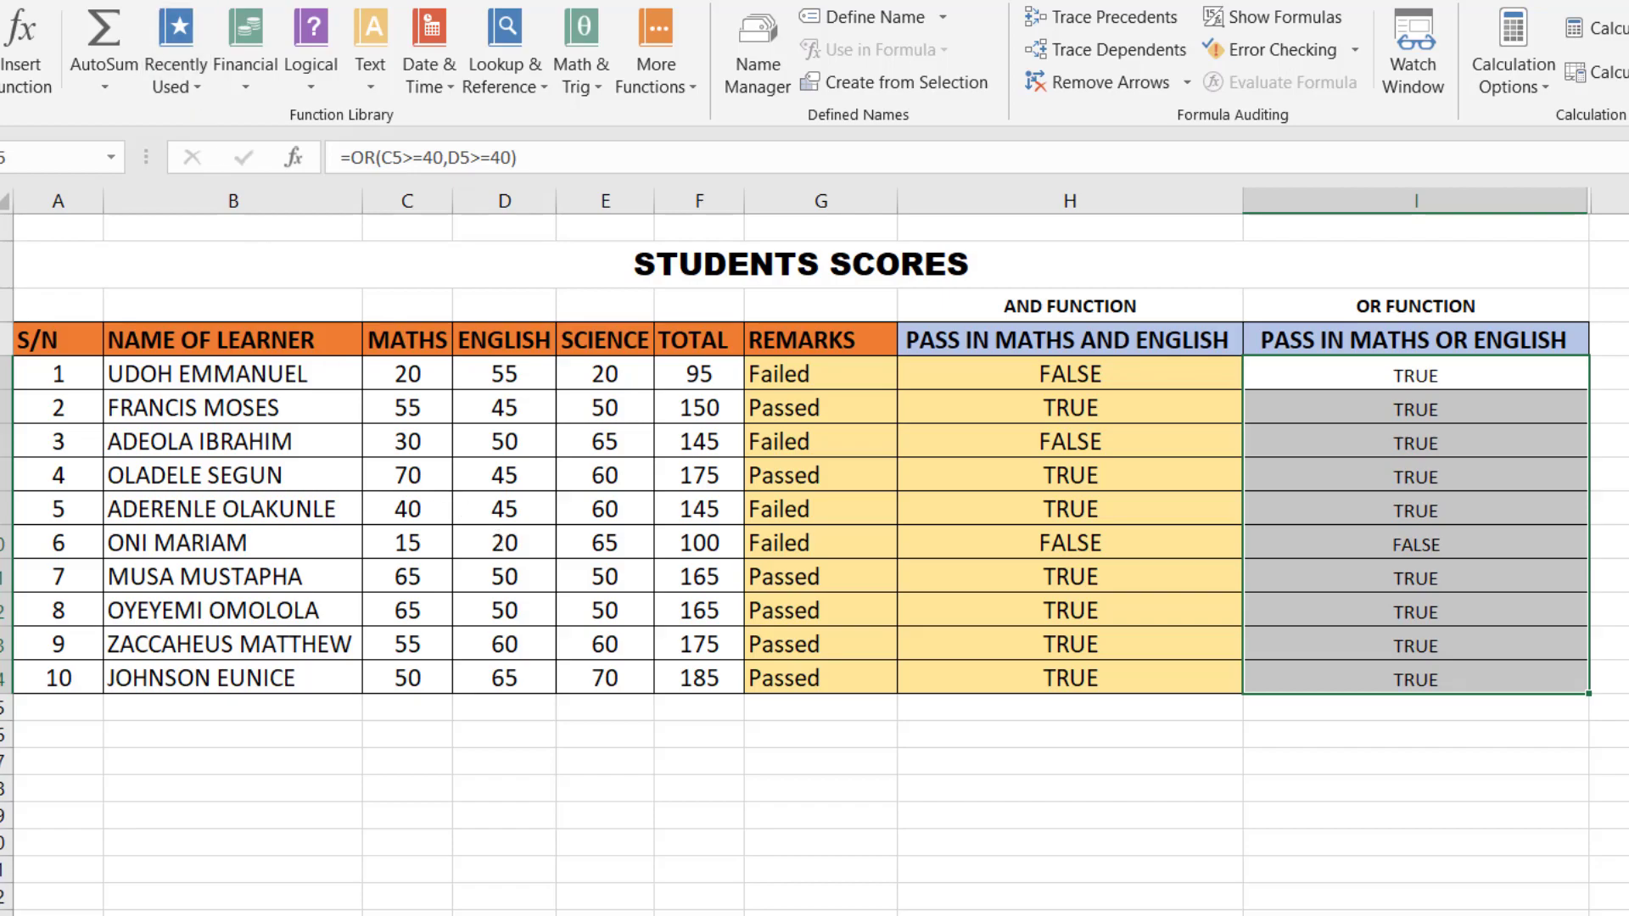
left_click(416, 28)
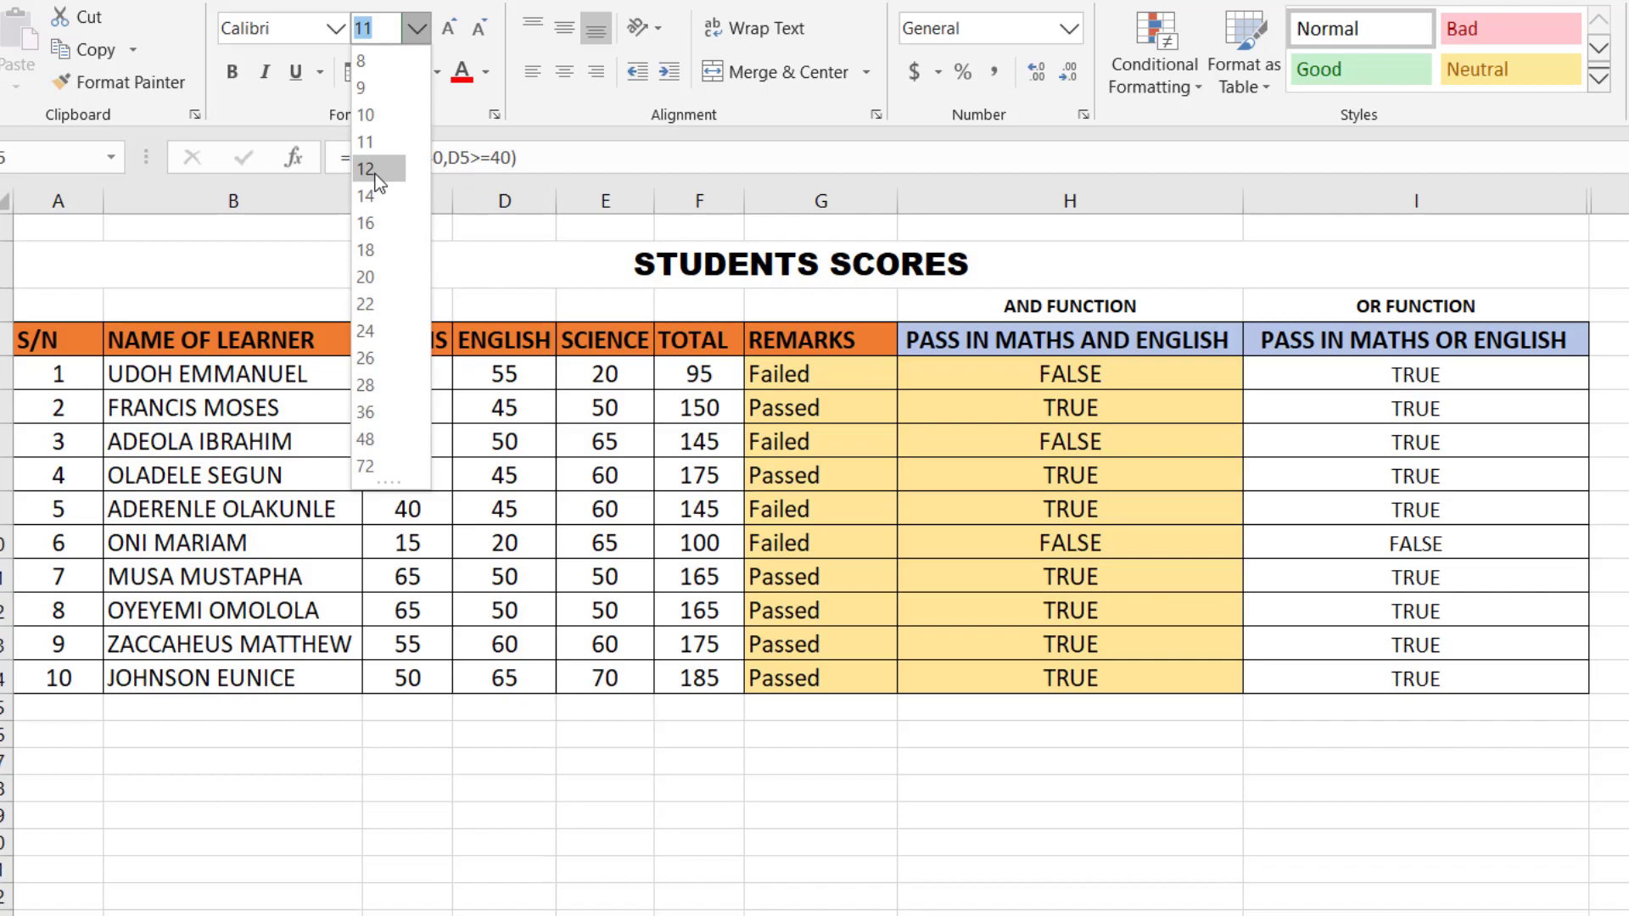
left_click(375, 170)
left_click(1419, 518)
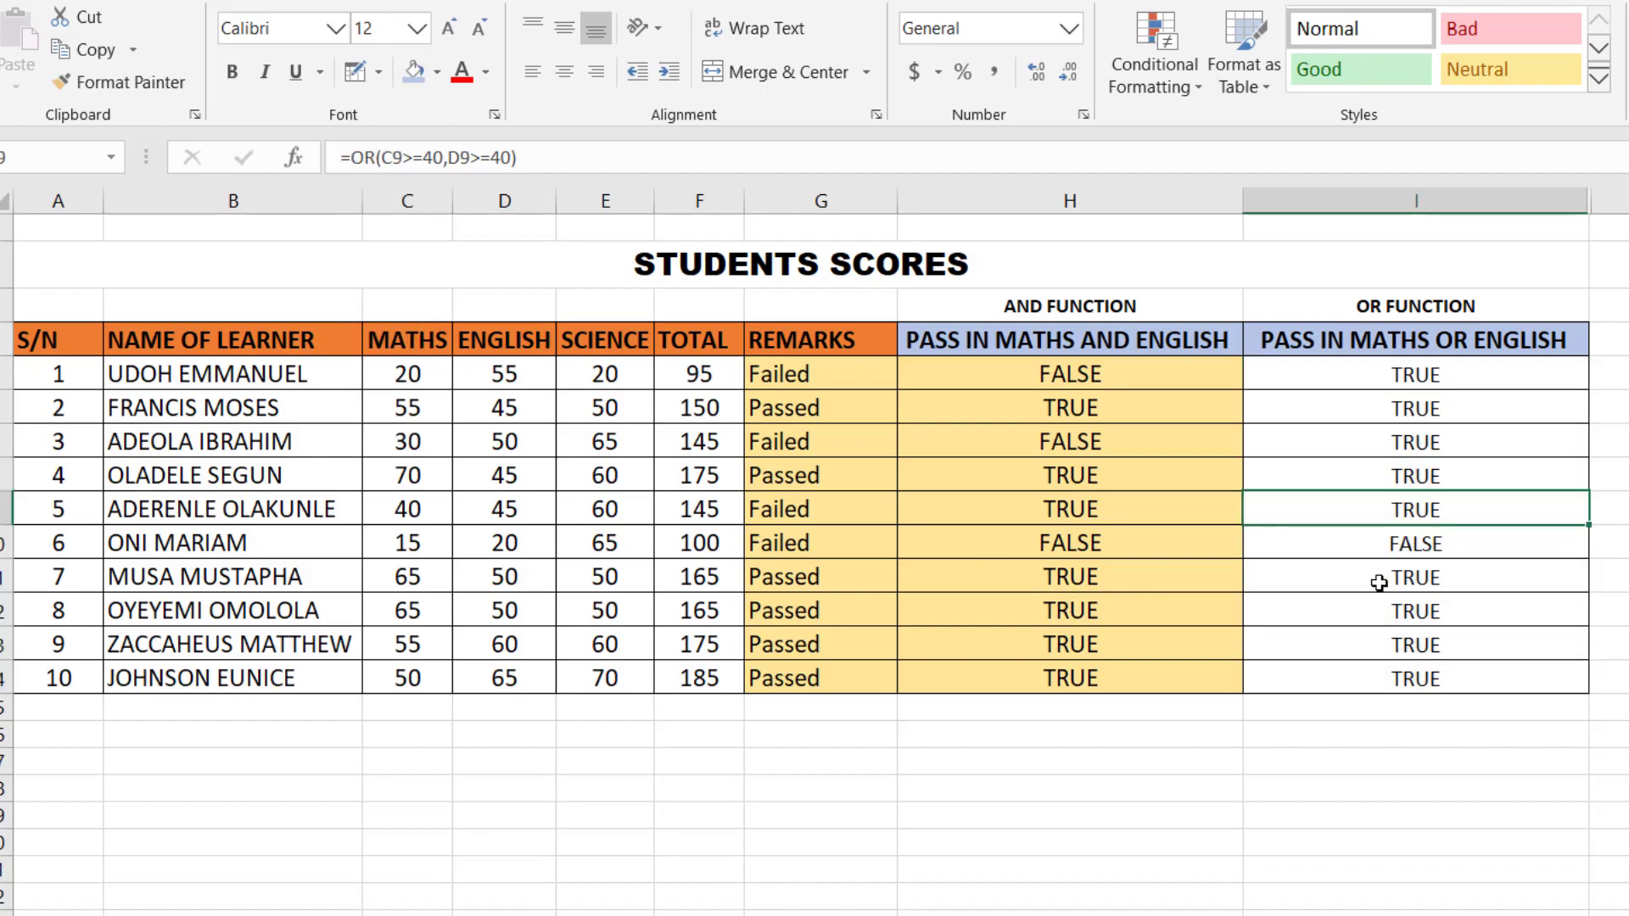
left_click(1442, 544)
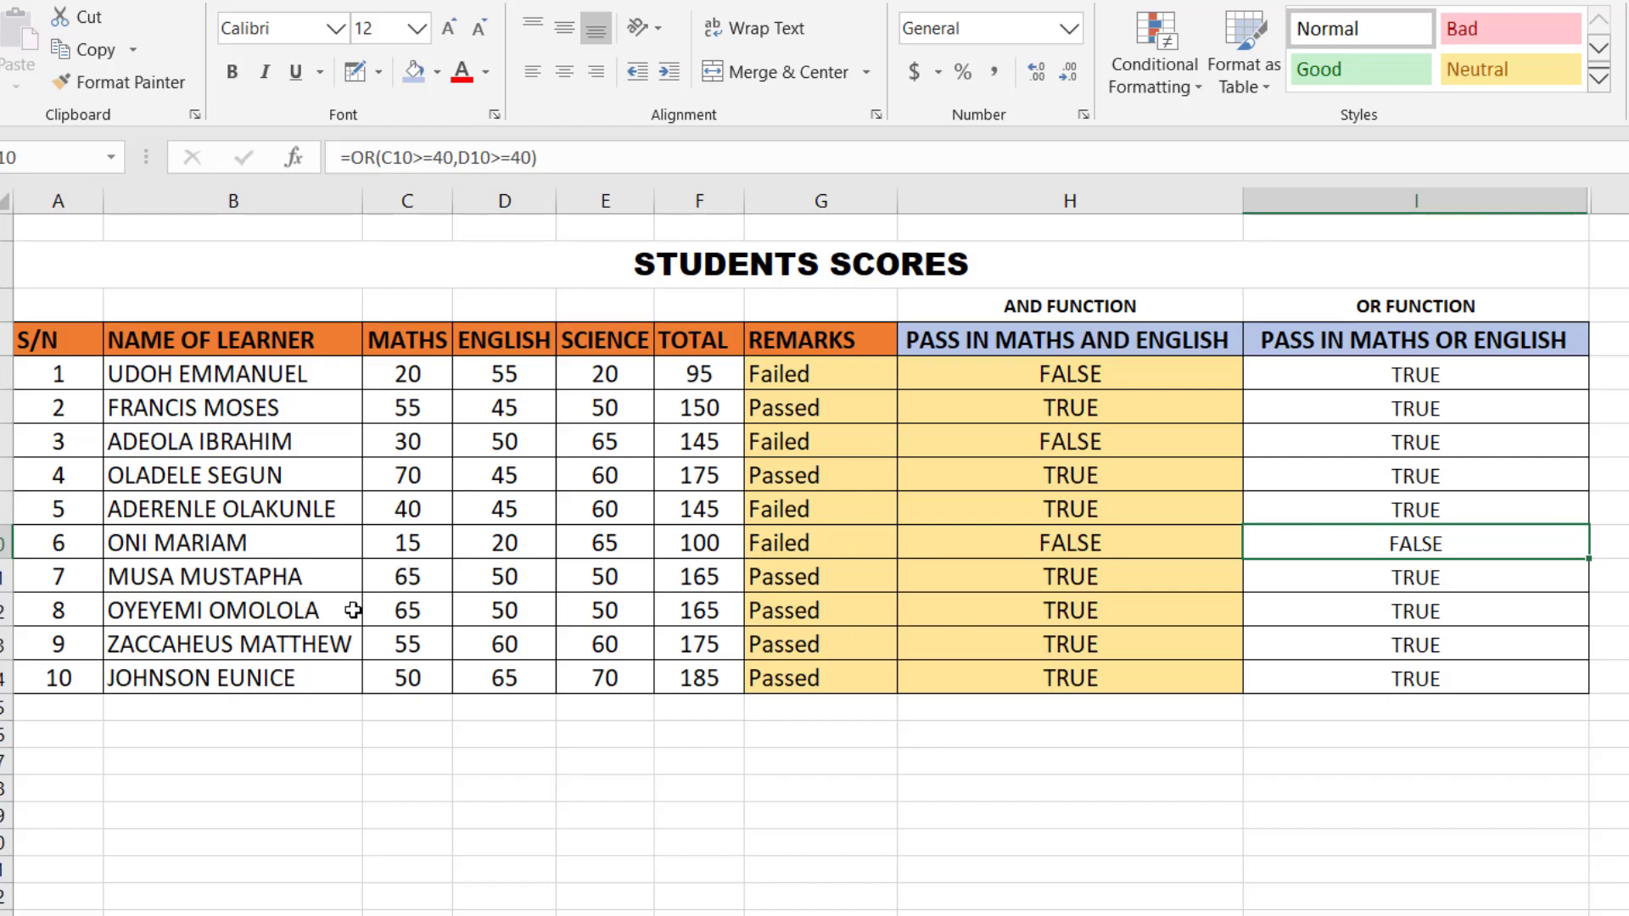
- Change the tenth learner's Maths score in C14 to 21 and English score in D14 to 24
left_click(406, 678)
type("2")
type("1")
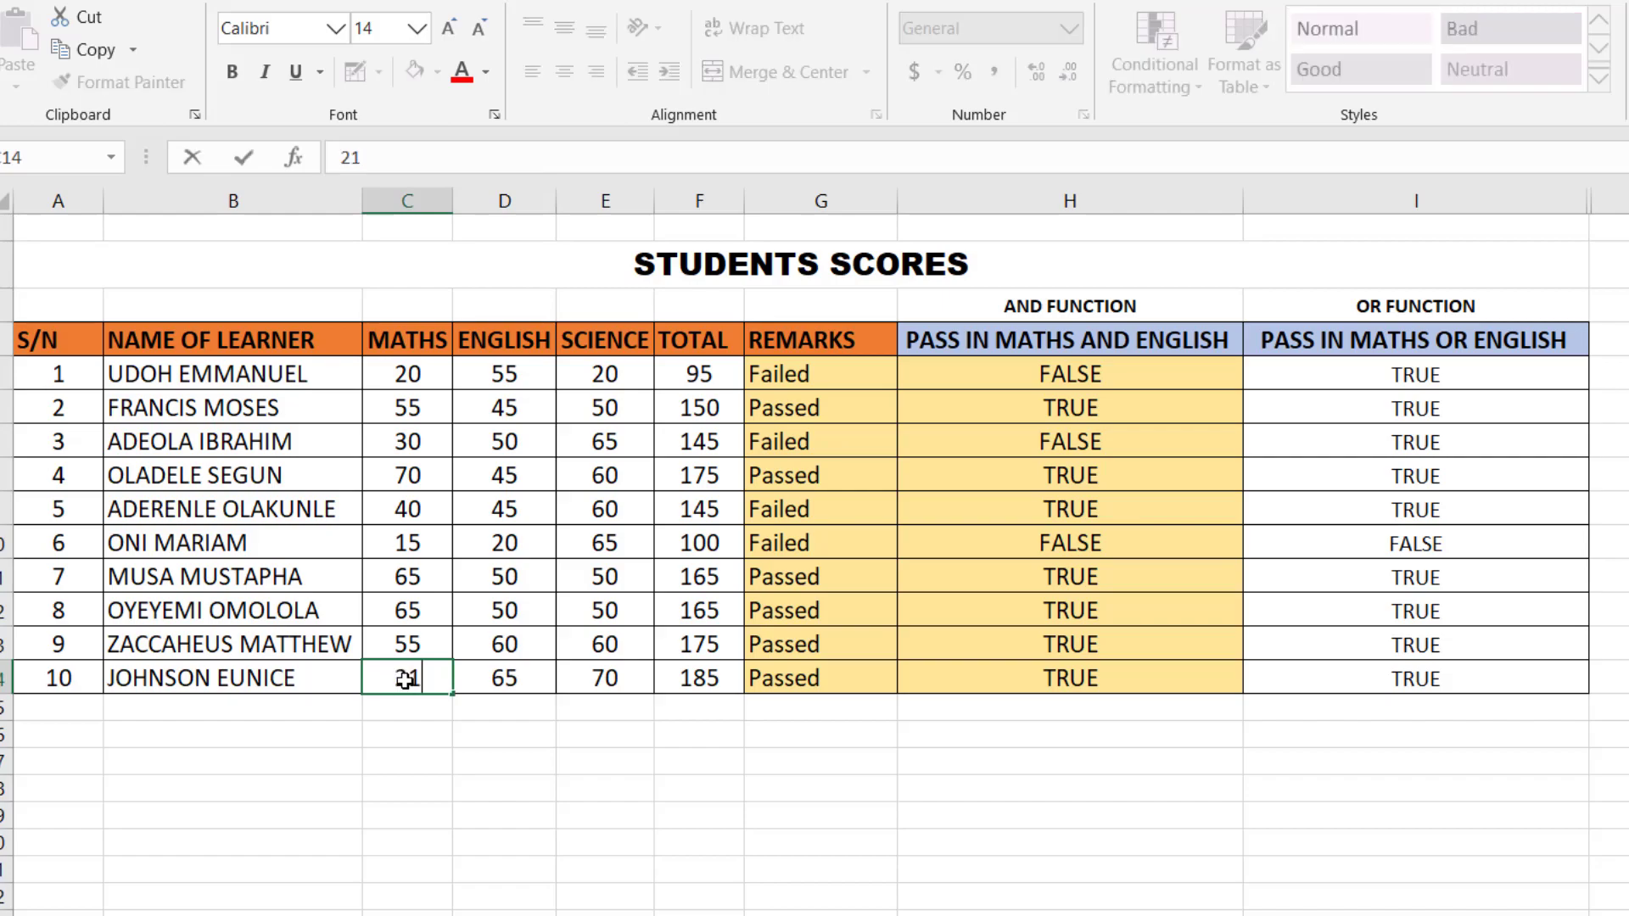
left_click(507, 681)
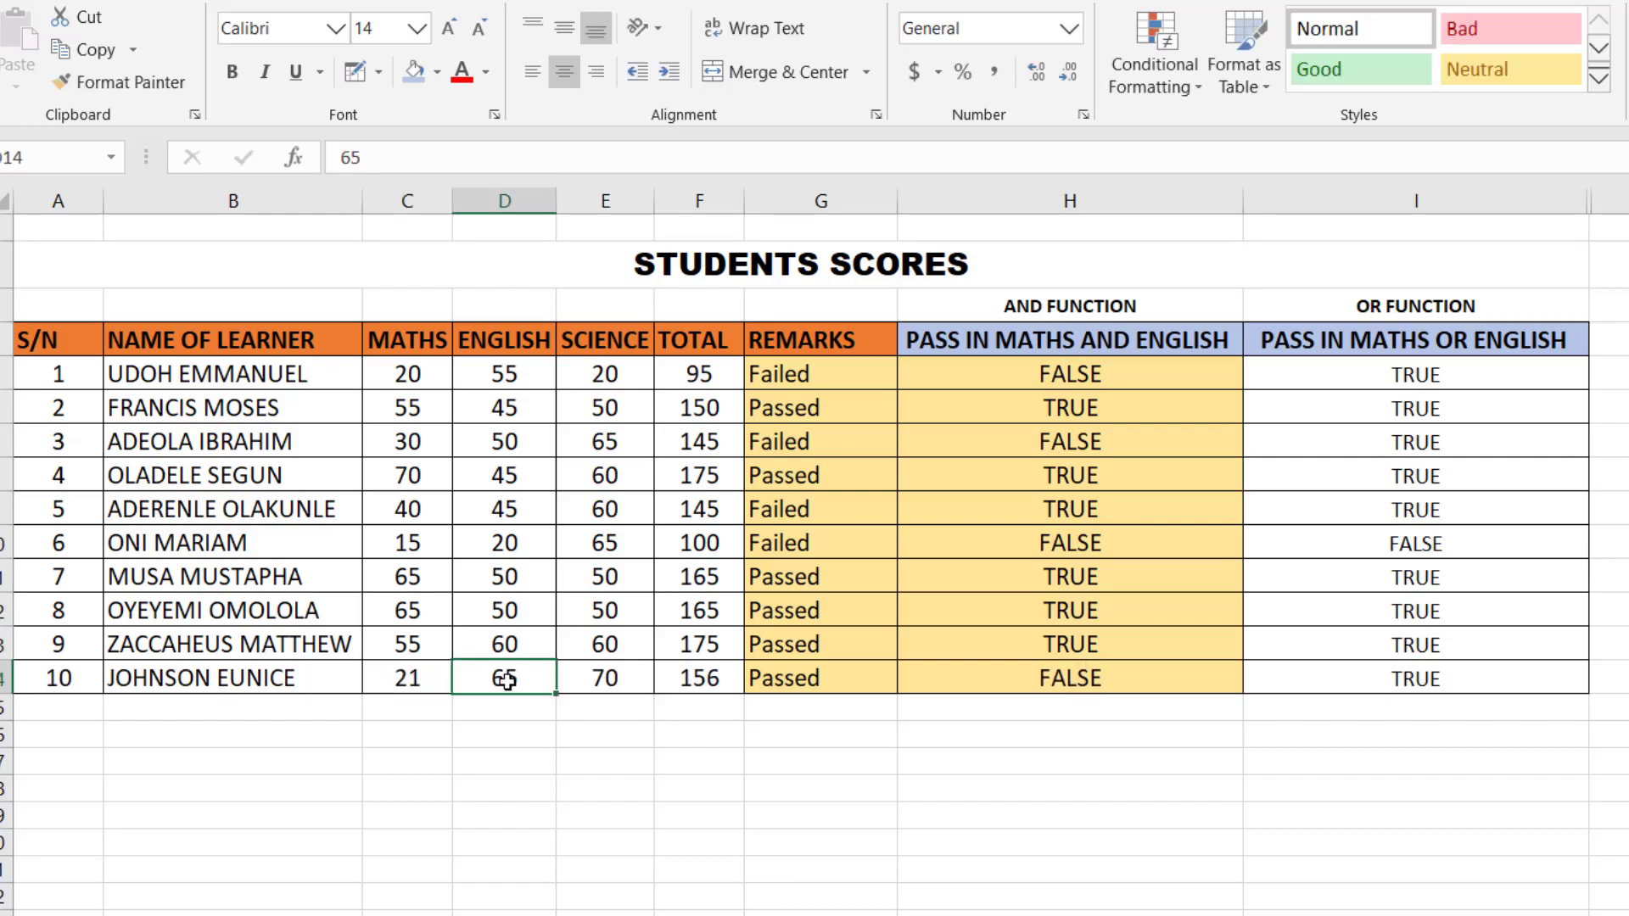
type("24")
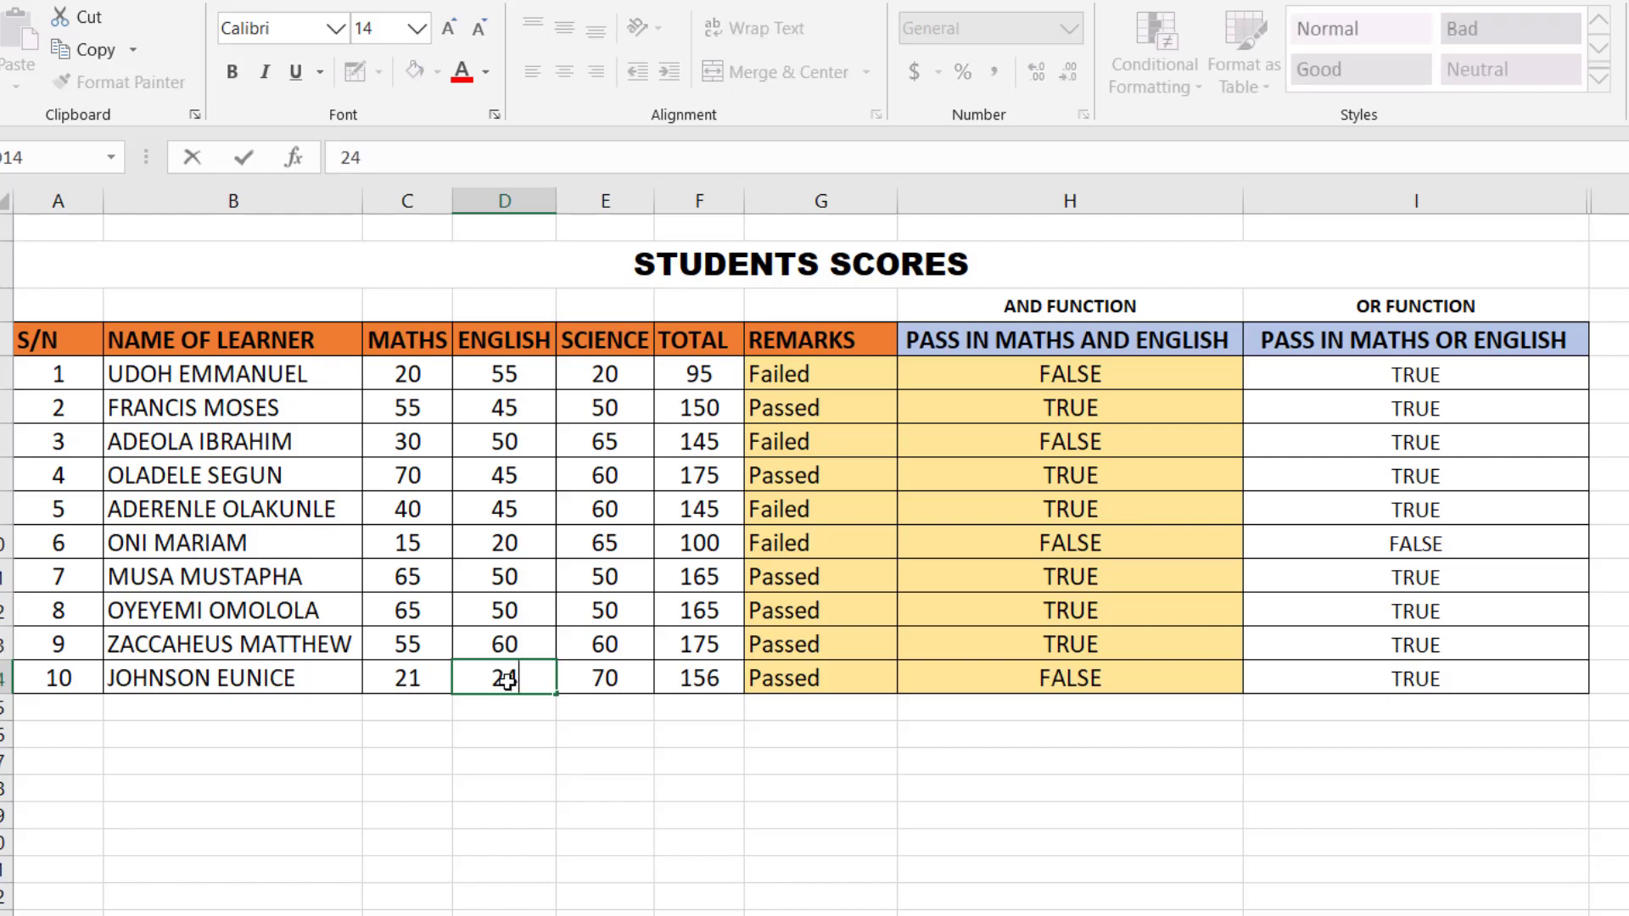
key("Return")
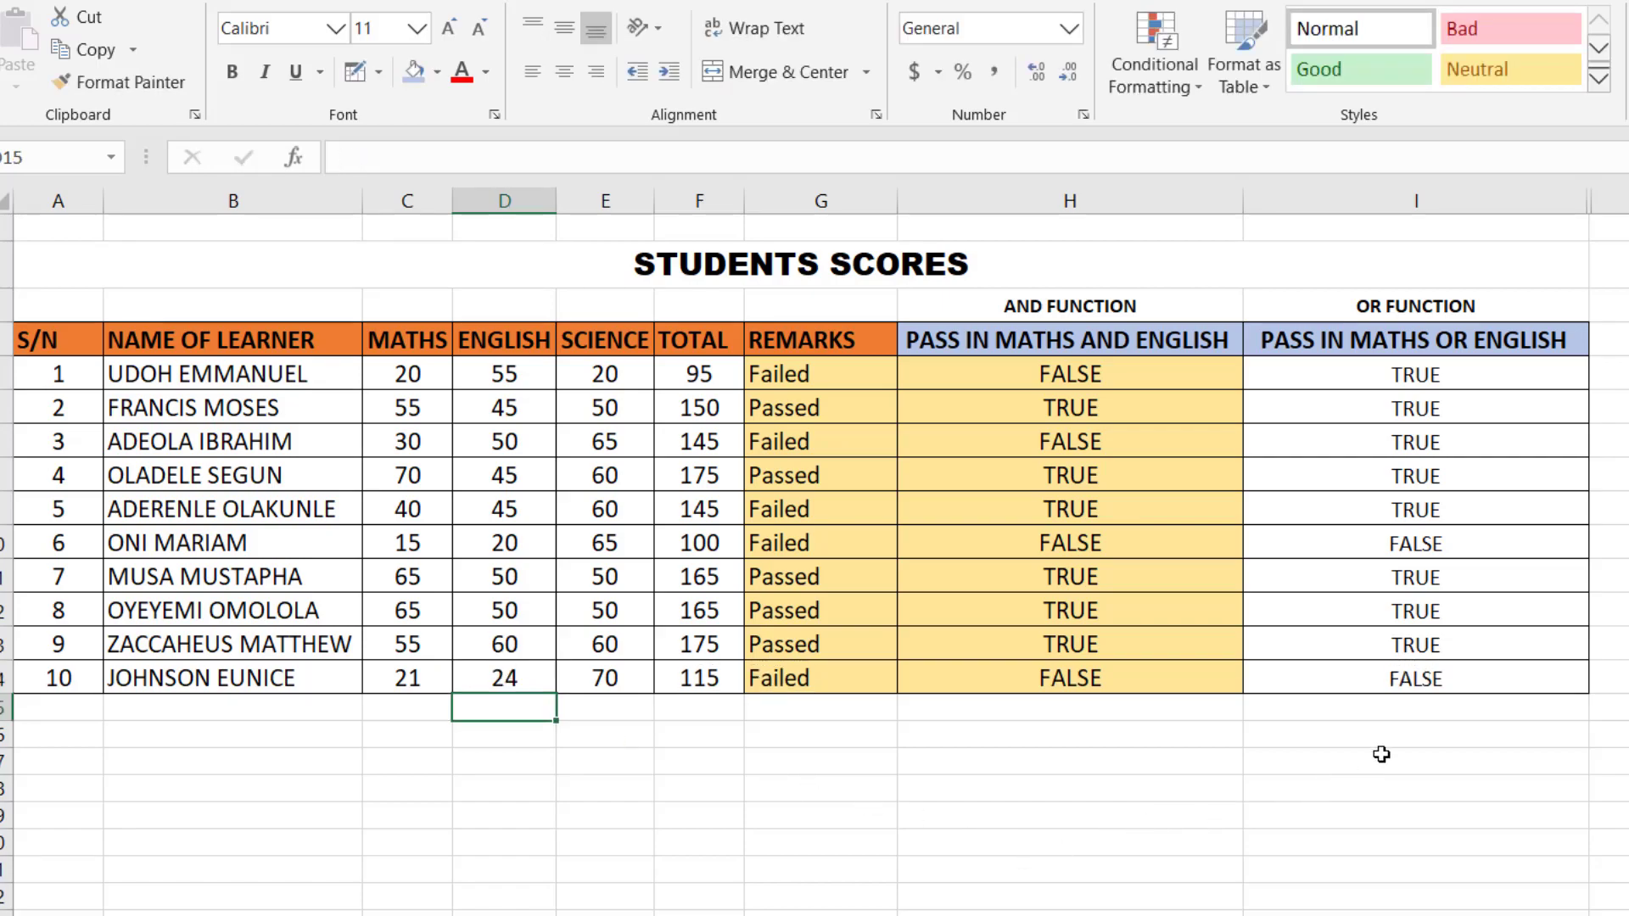
- Compare the OR formula in I14 with the AND formula in H14 and review the headings above both columns
left_click(1417, 683)
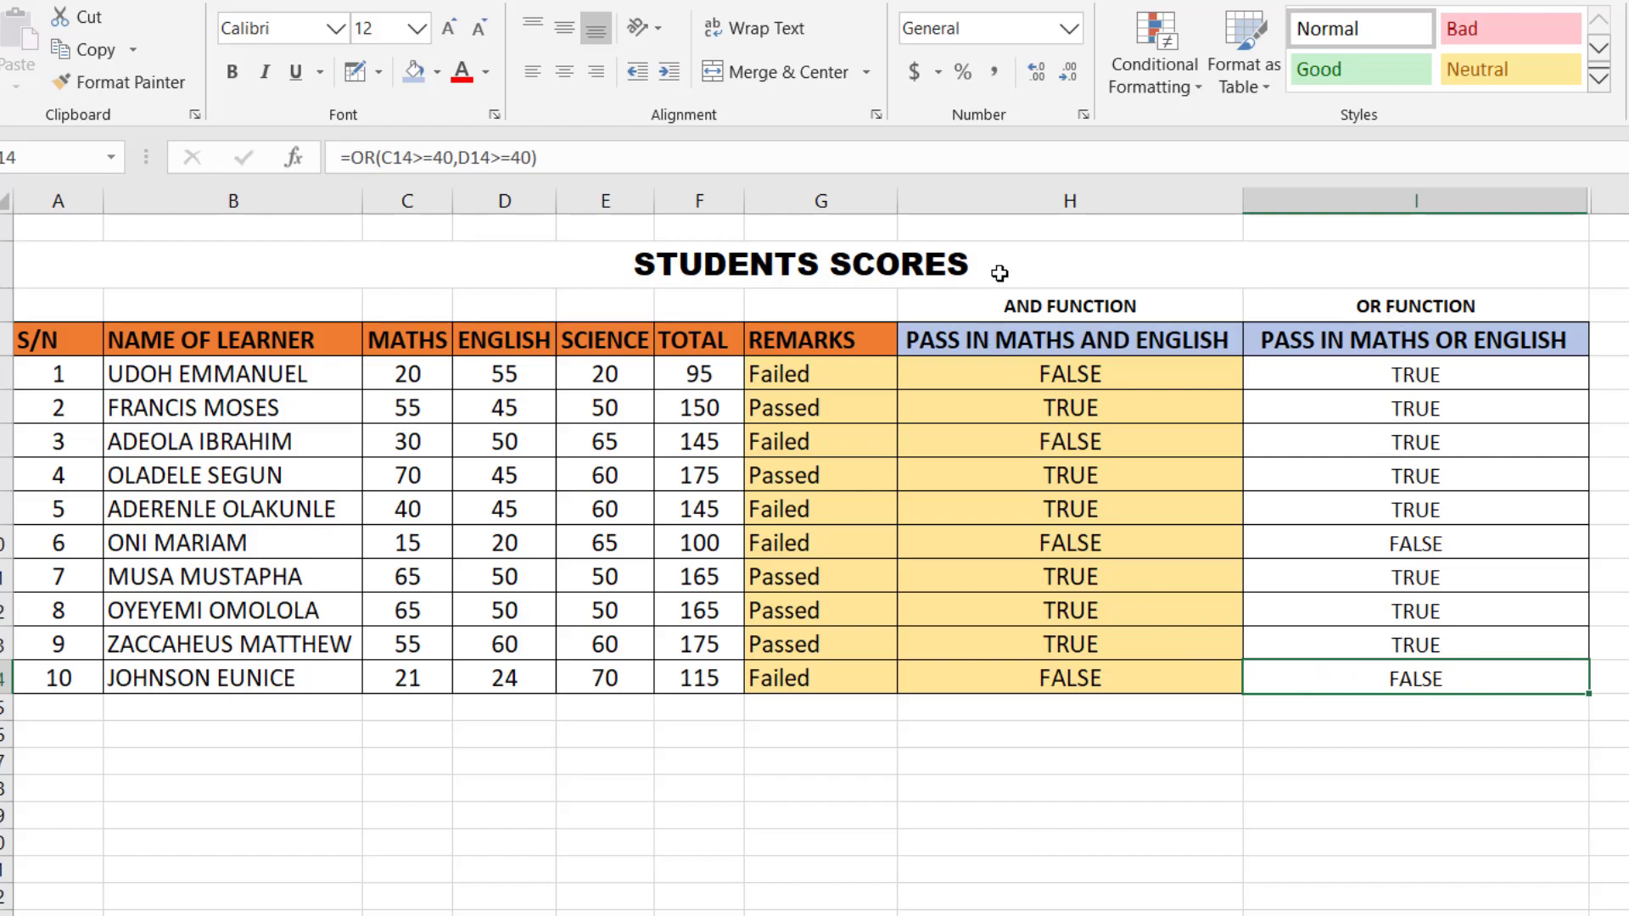
left_click(1093, 681)
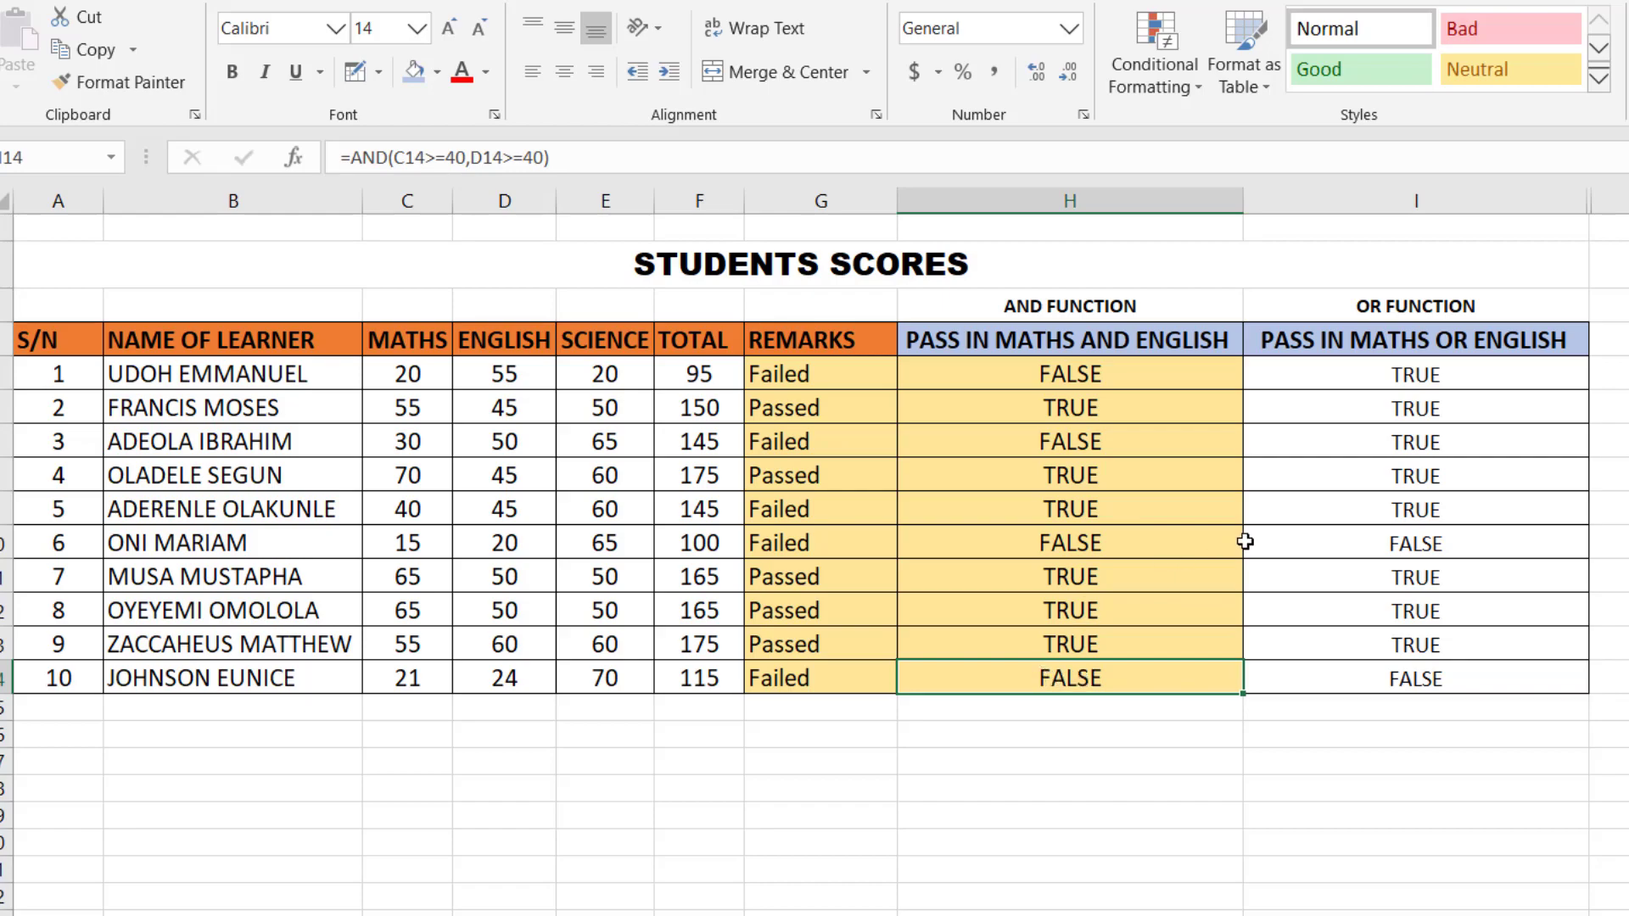
left_click(1386, 303)
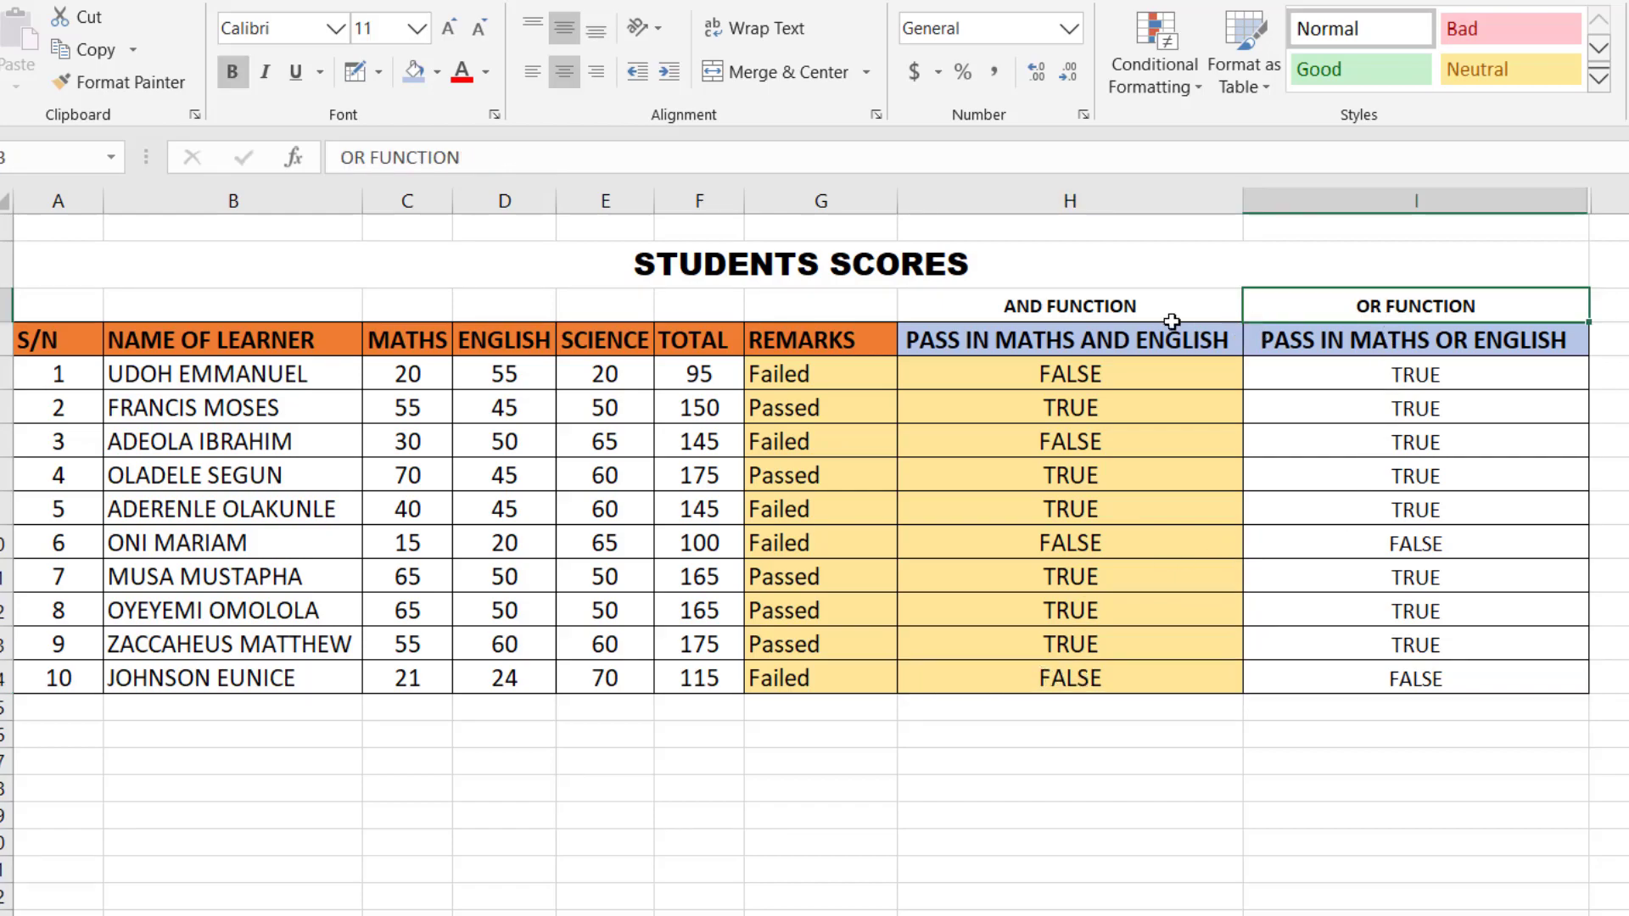
left_click(1110, 308)
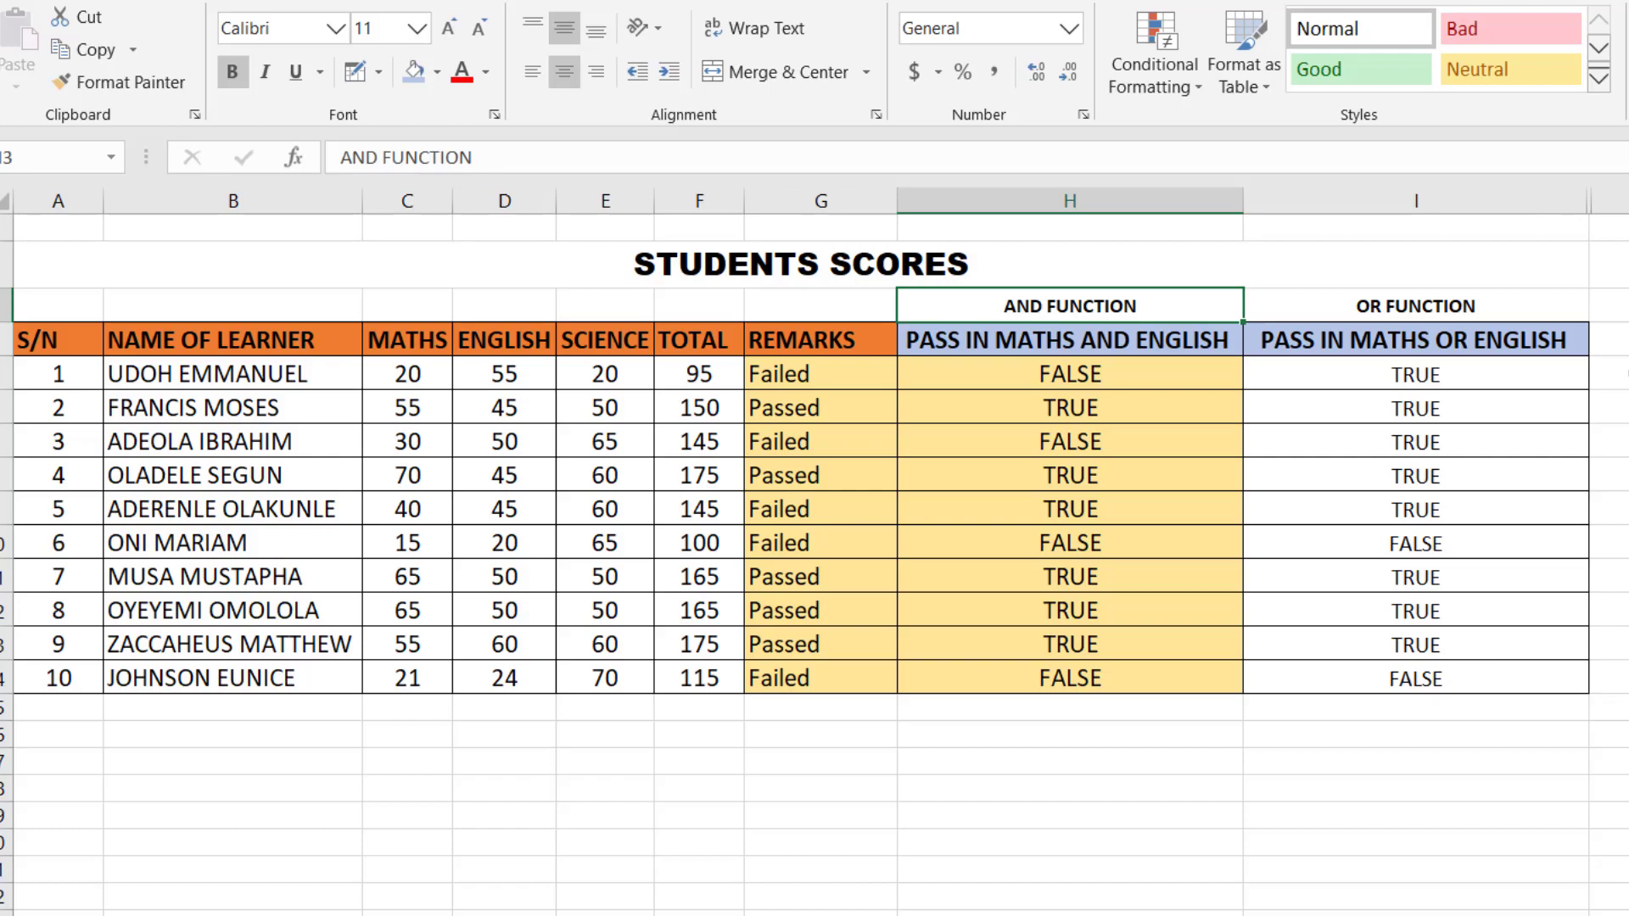
left_click(1409, 813)
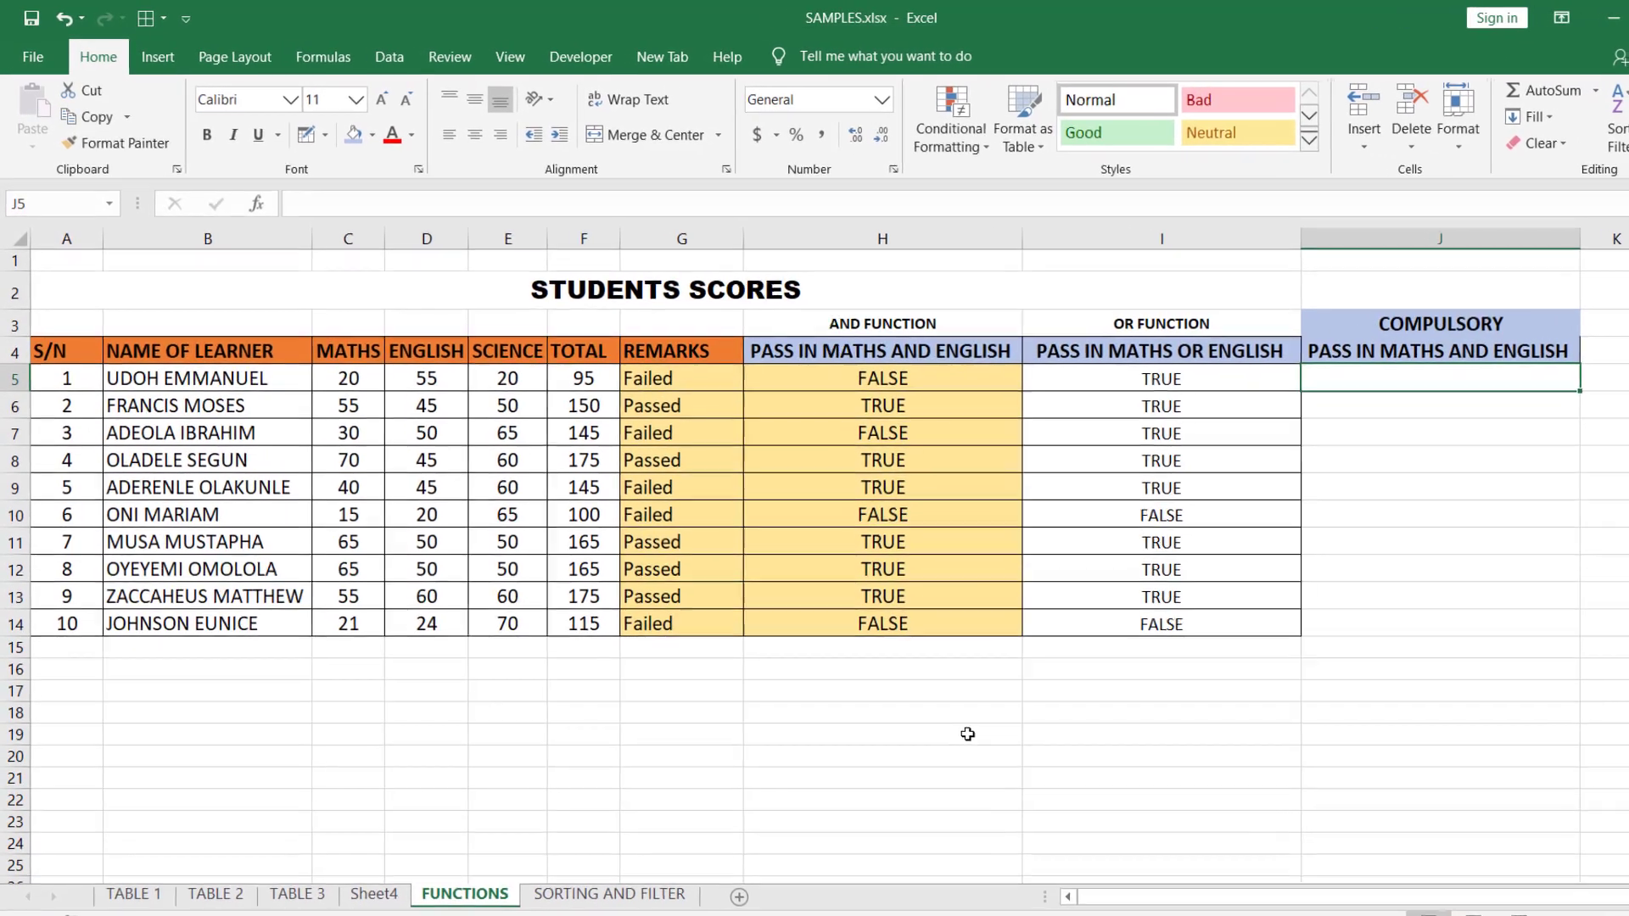
left_click(904, 686)
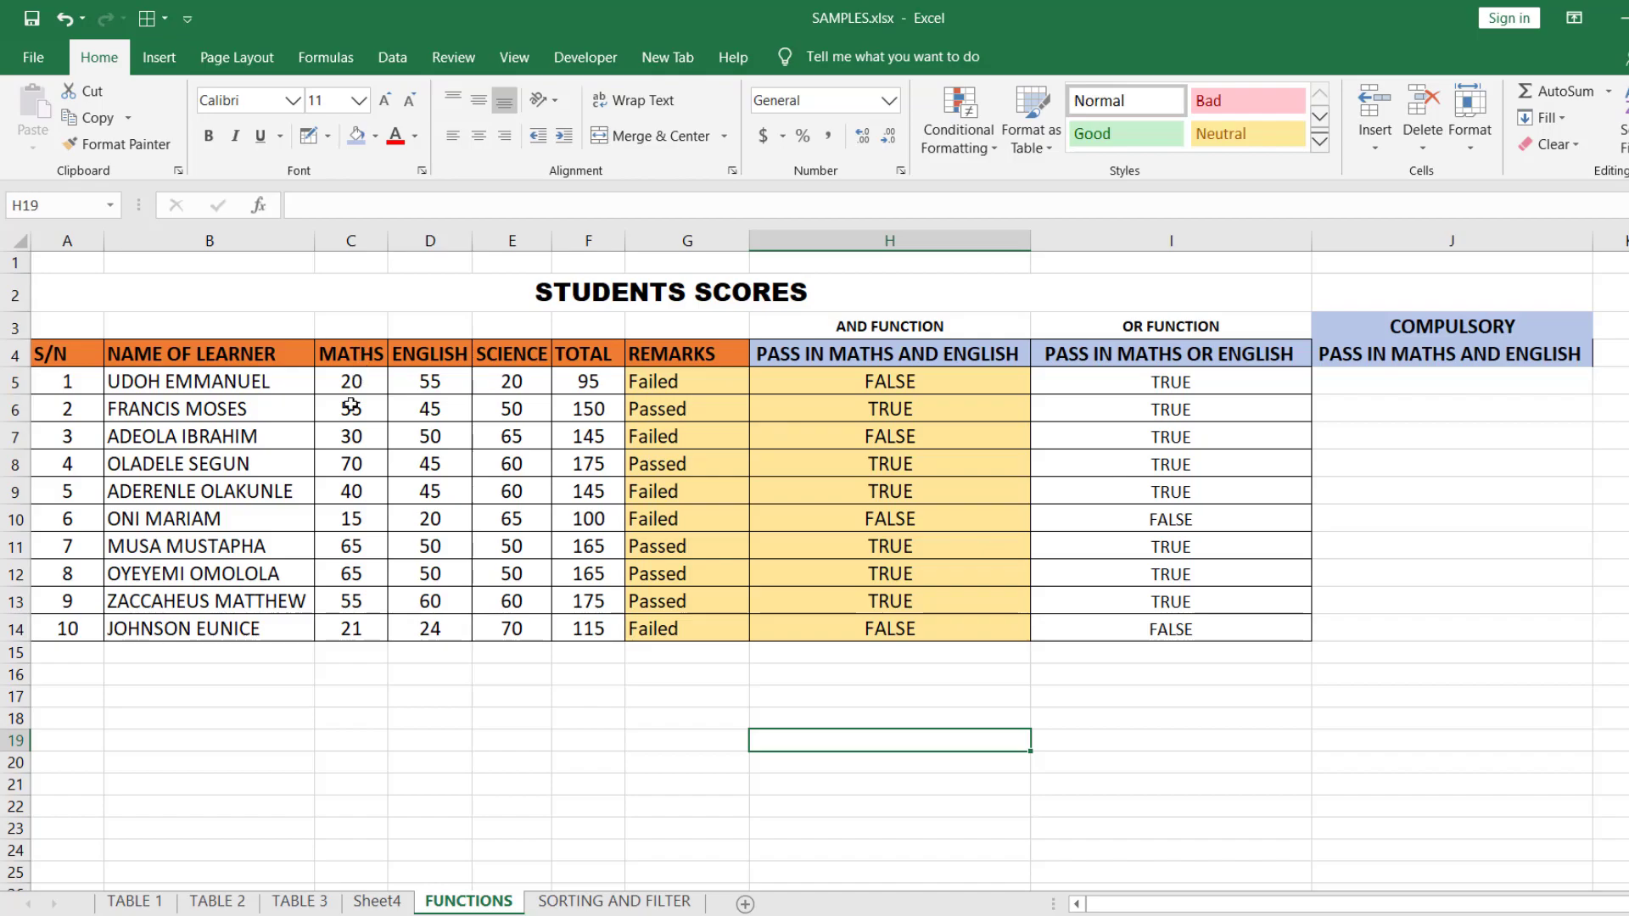
- Start an IF formula in J5 whose logical test is AND(C5>=40,D5>=40)
left_click(1358, 379)
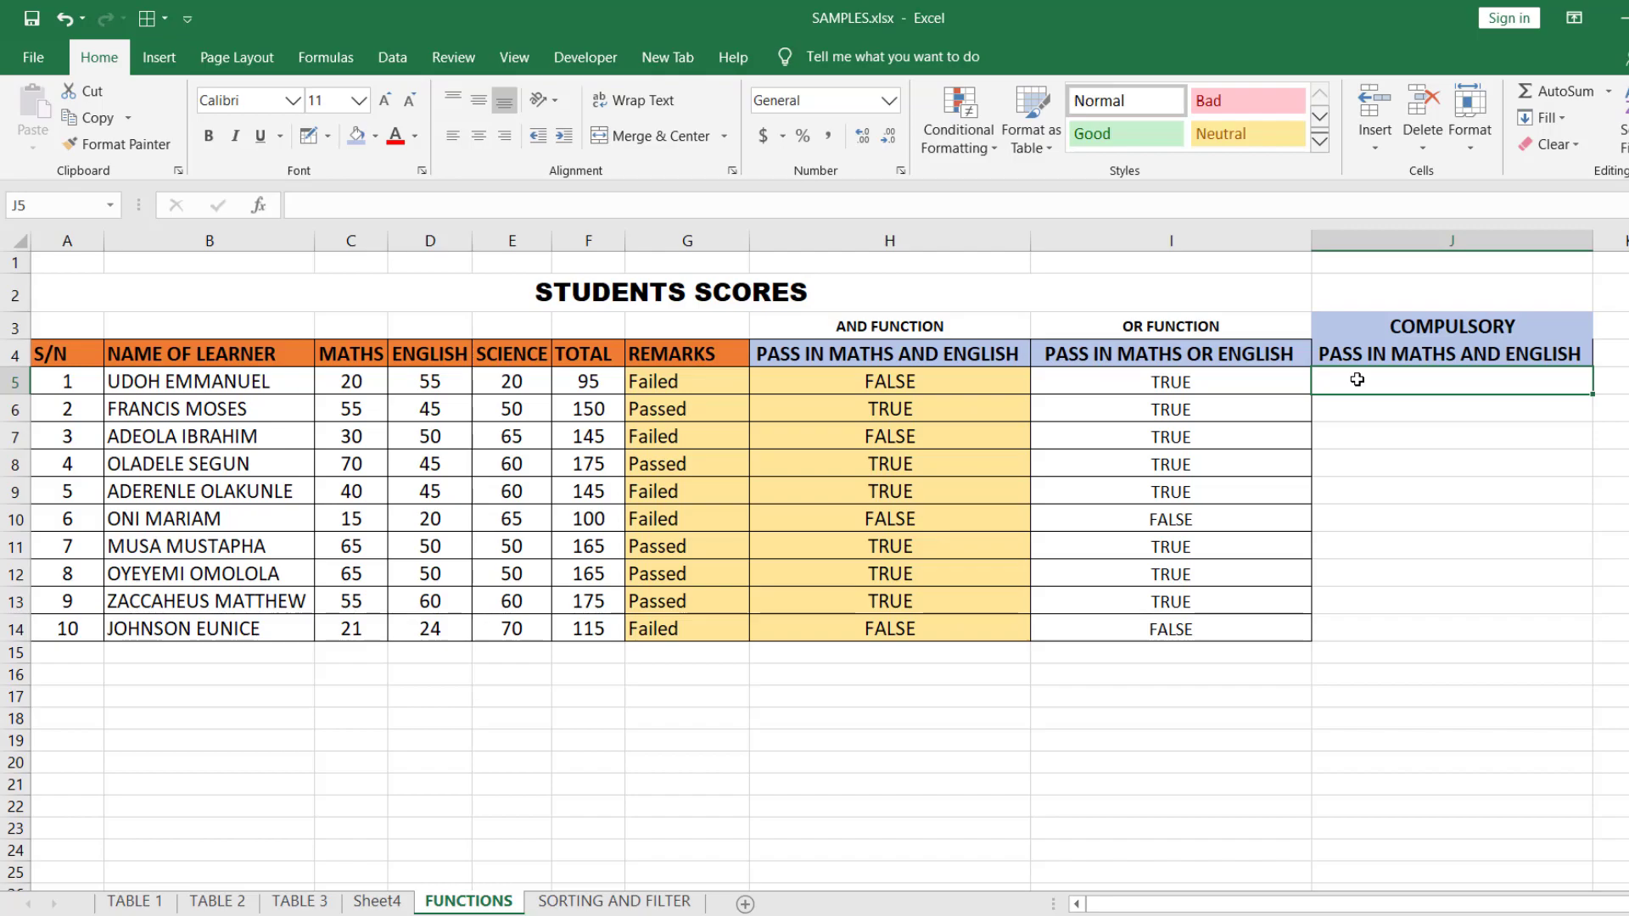
type("=")
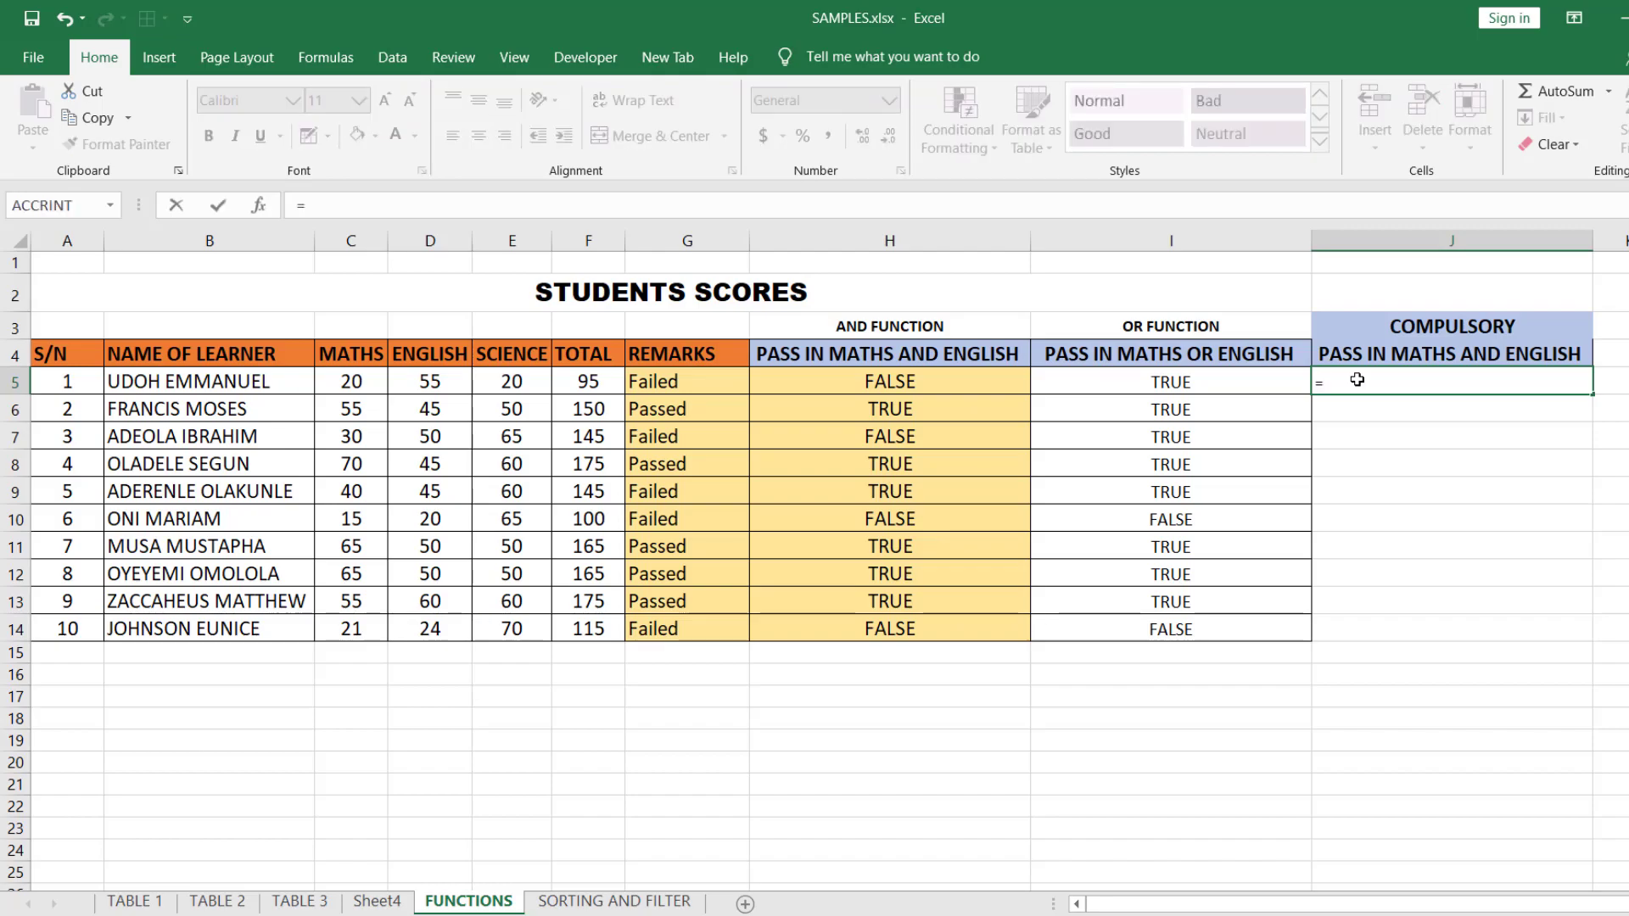
type("IF")
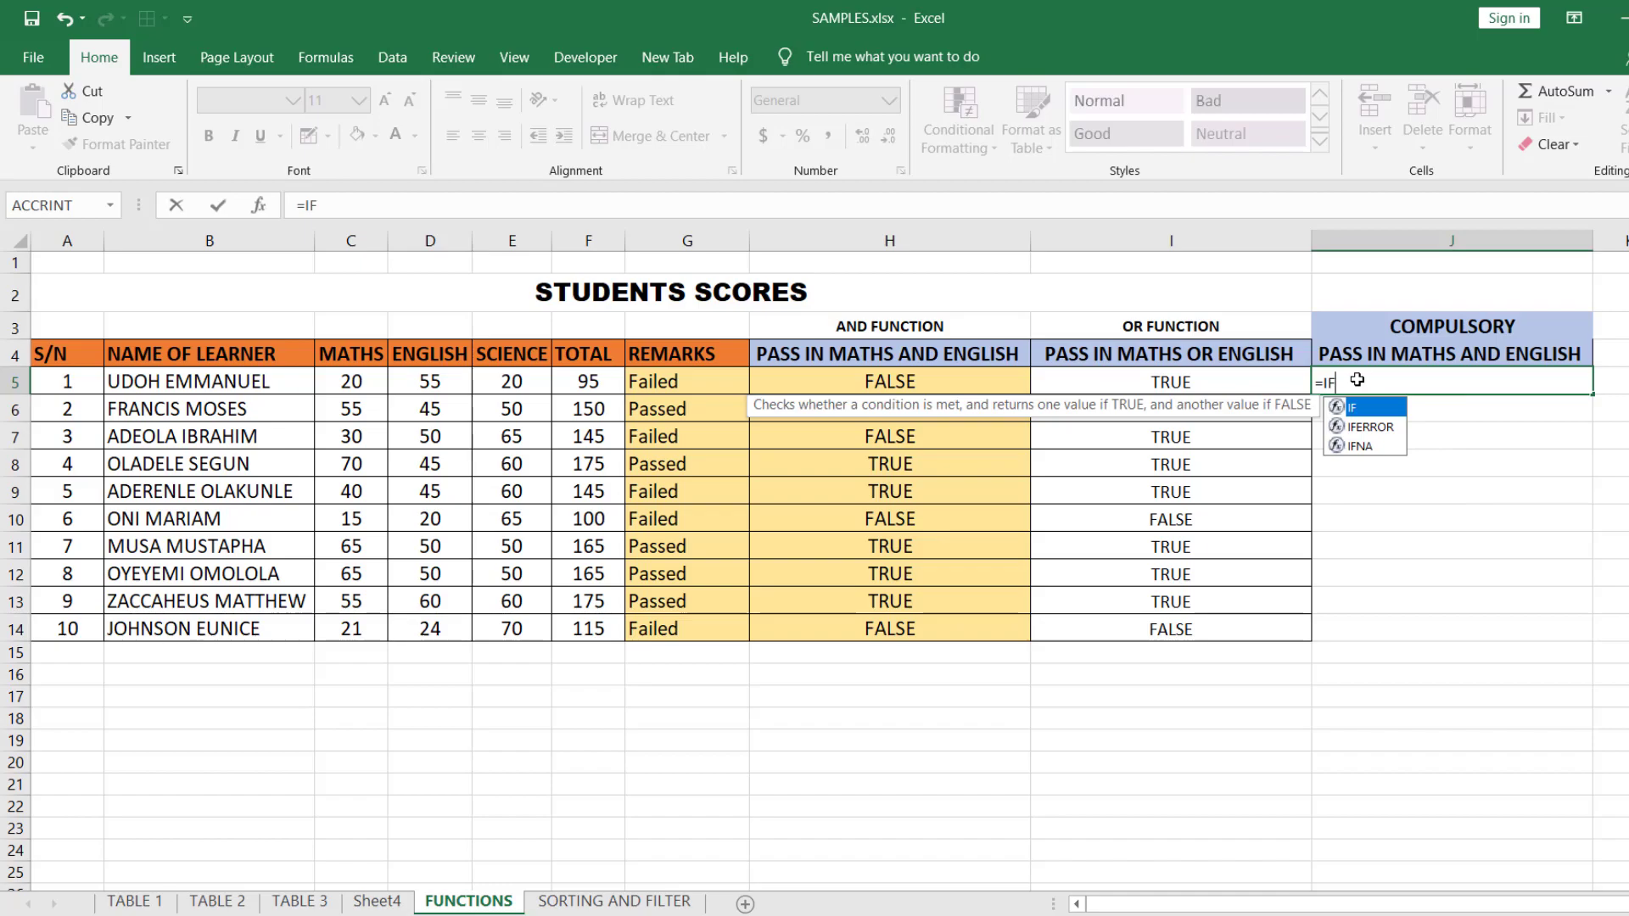
type("(")
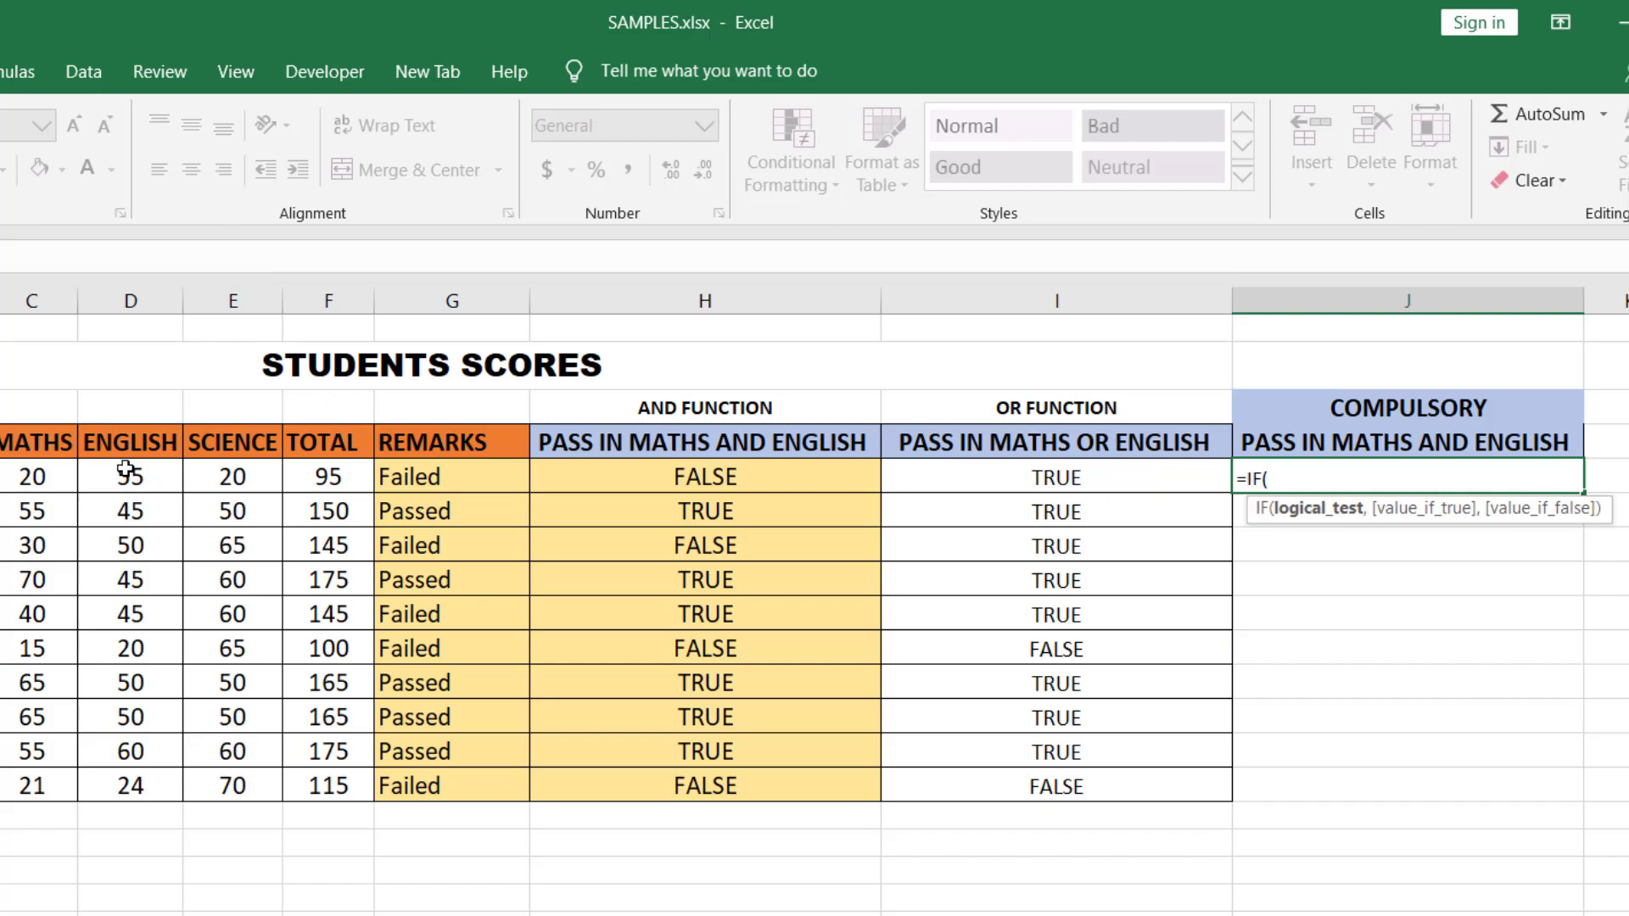
type("AND")
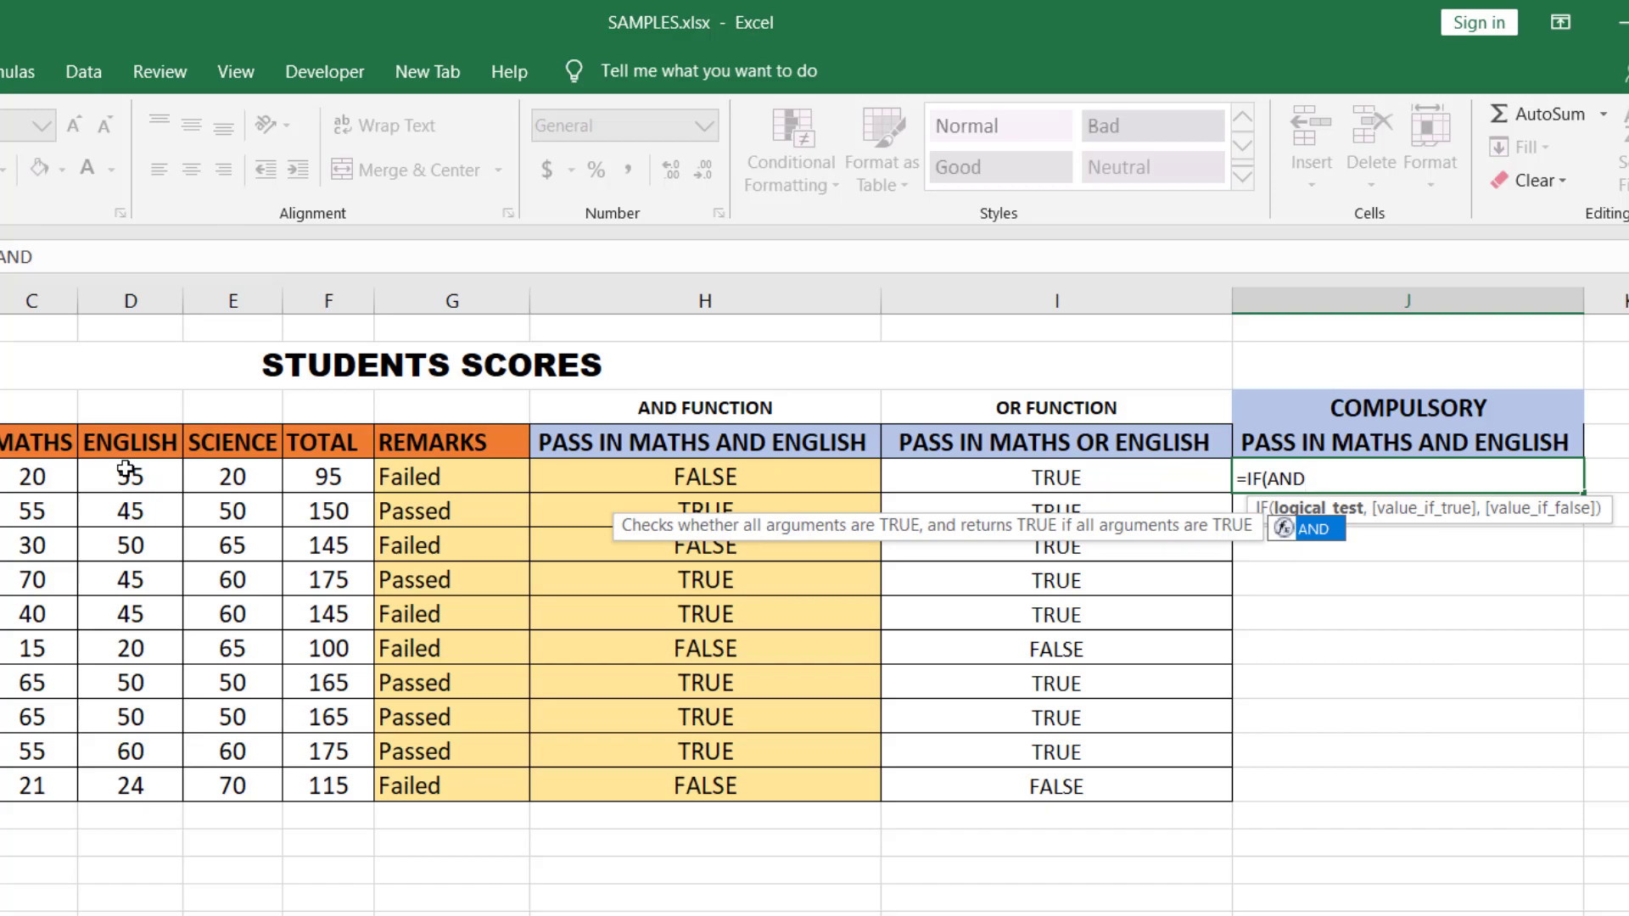
type("(")
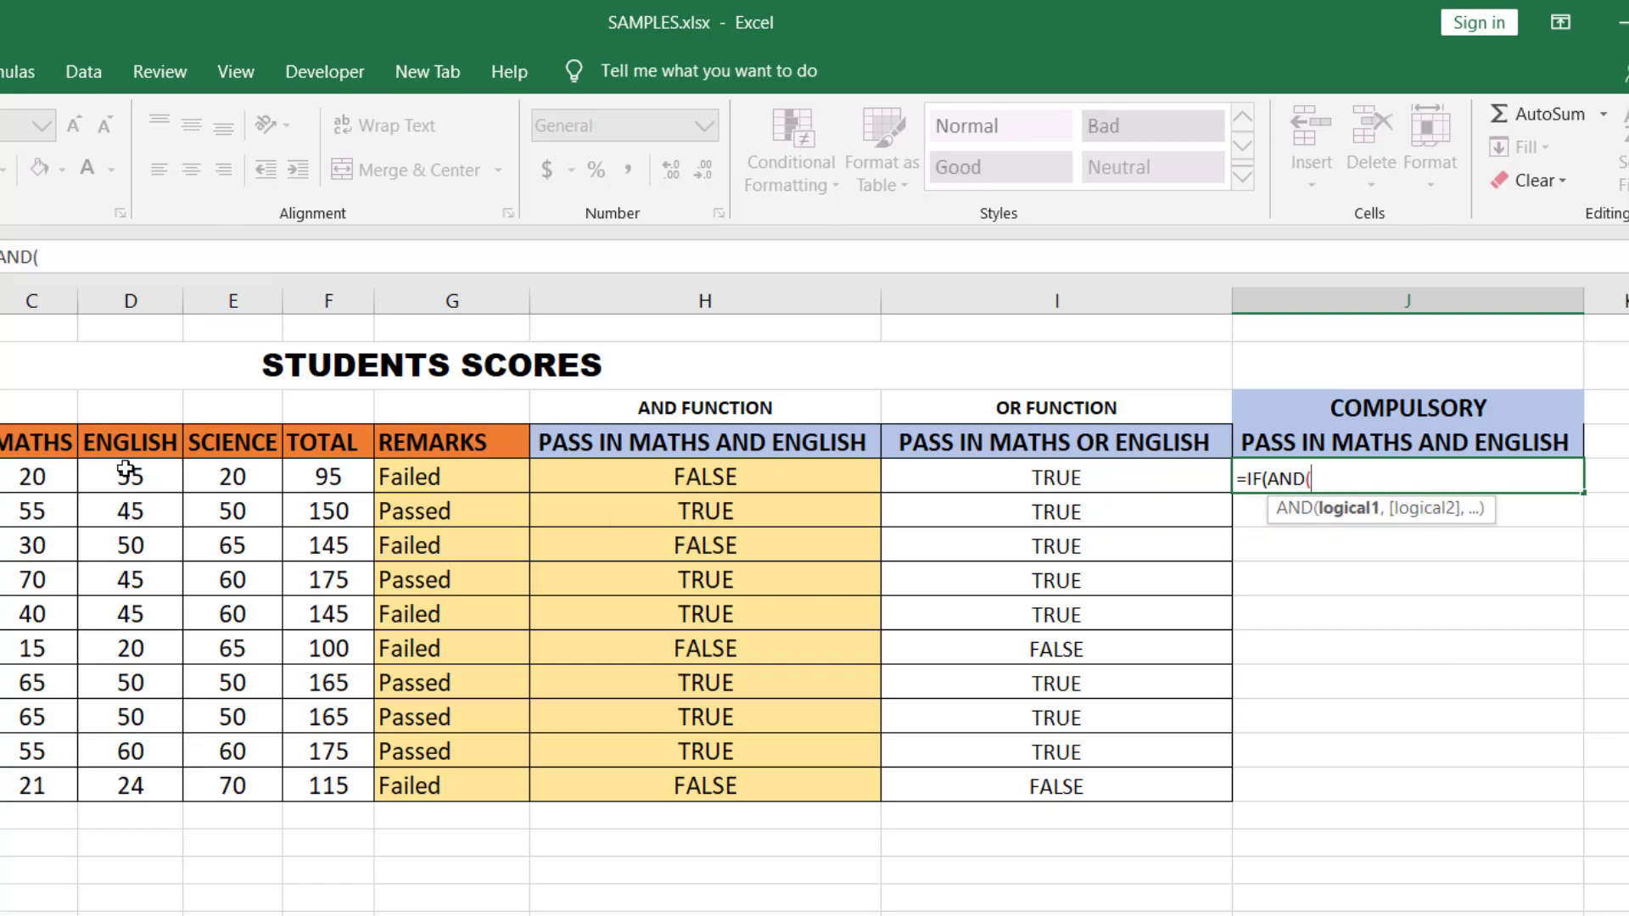
type("C5")
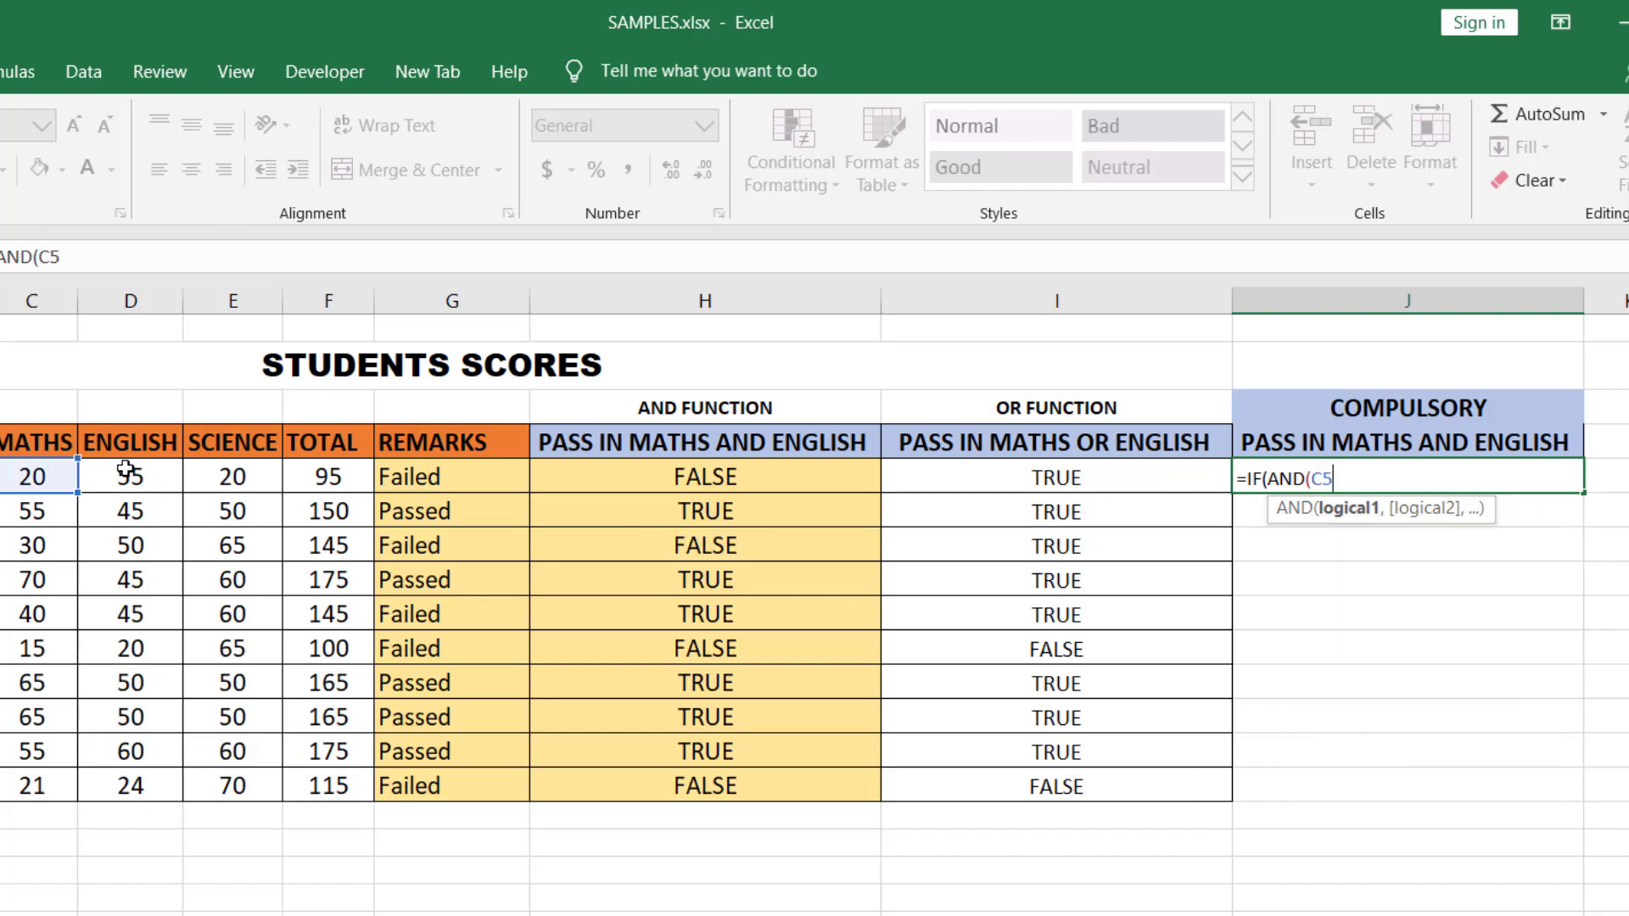
type(">=40,")
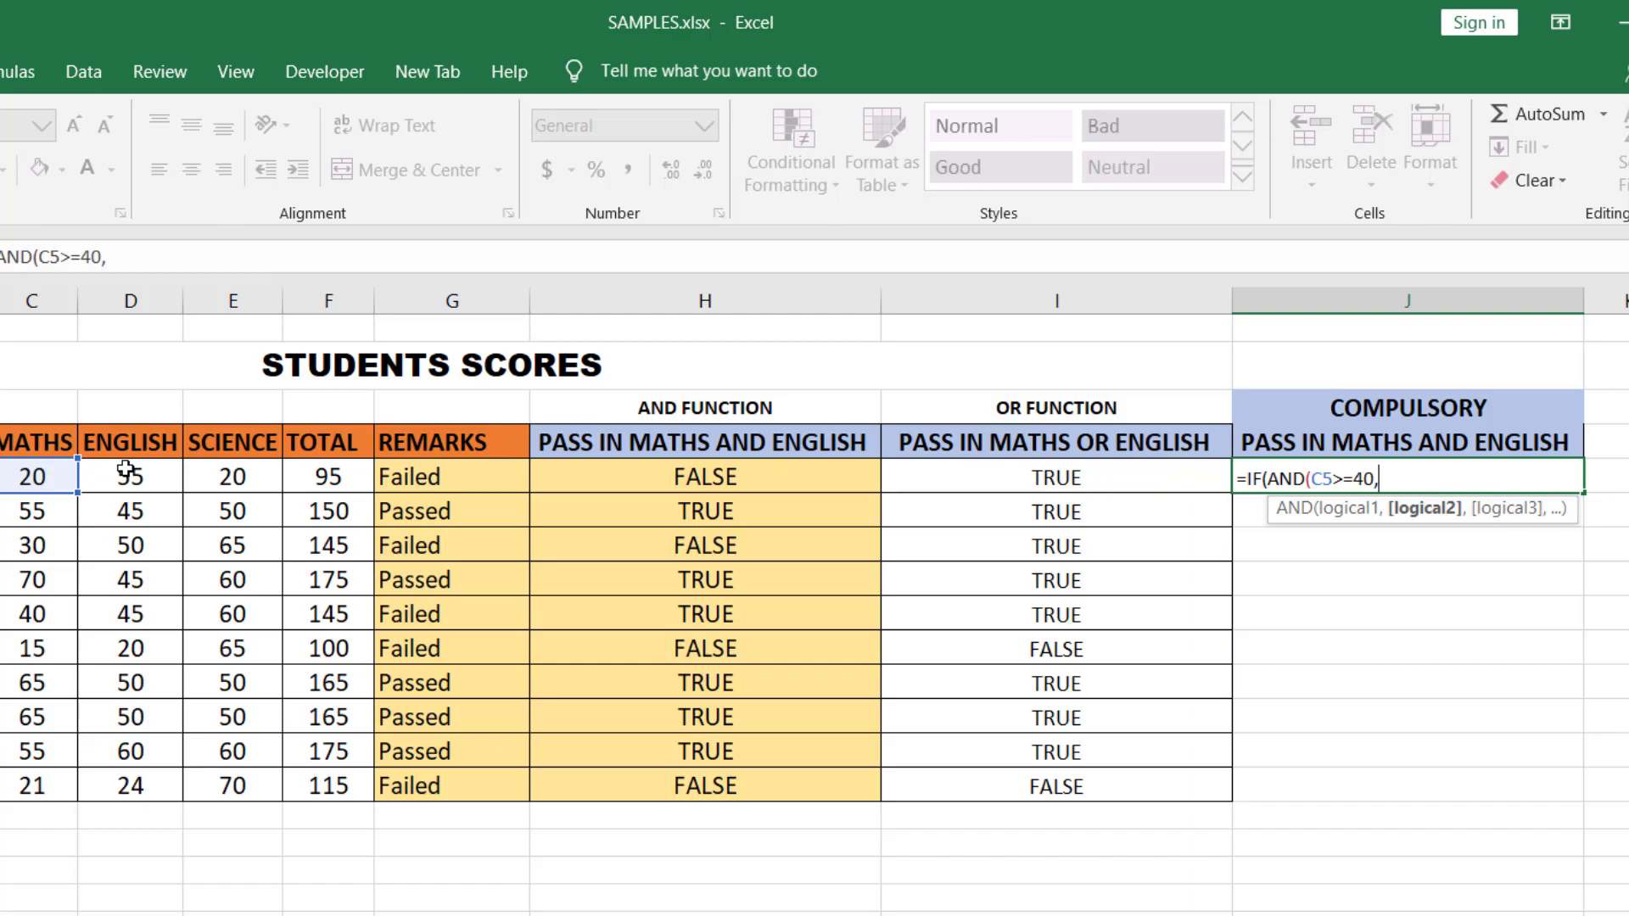
type("D")
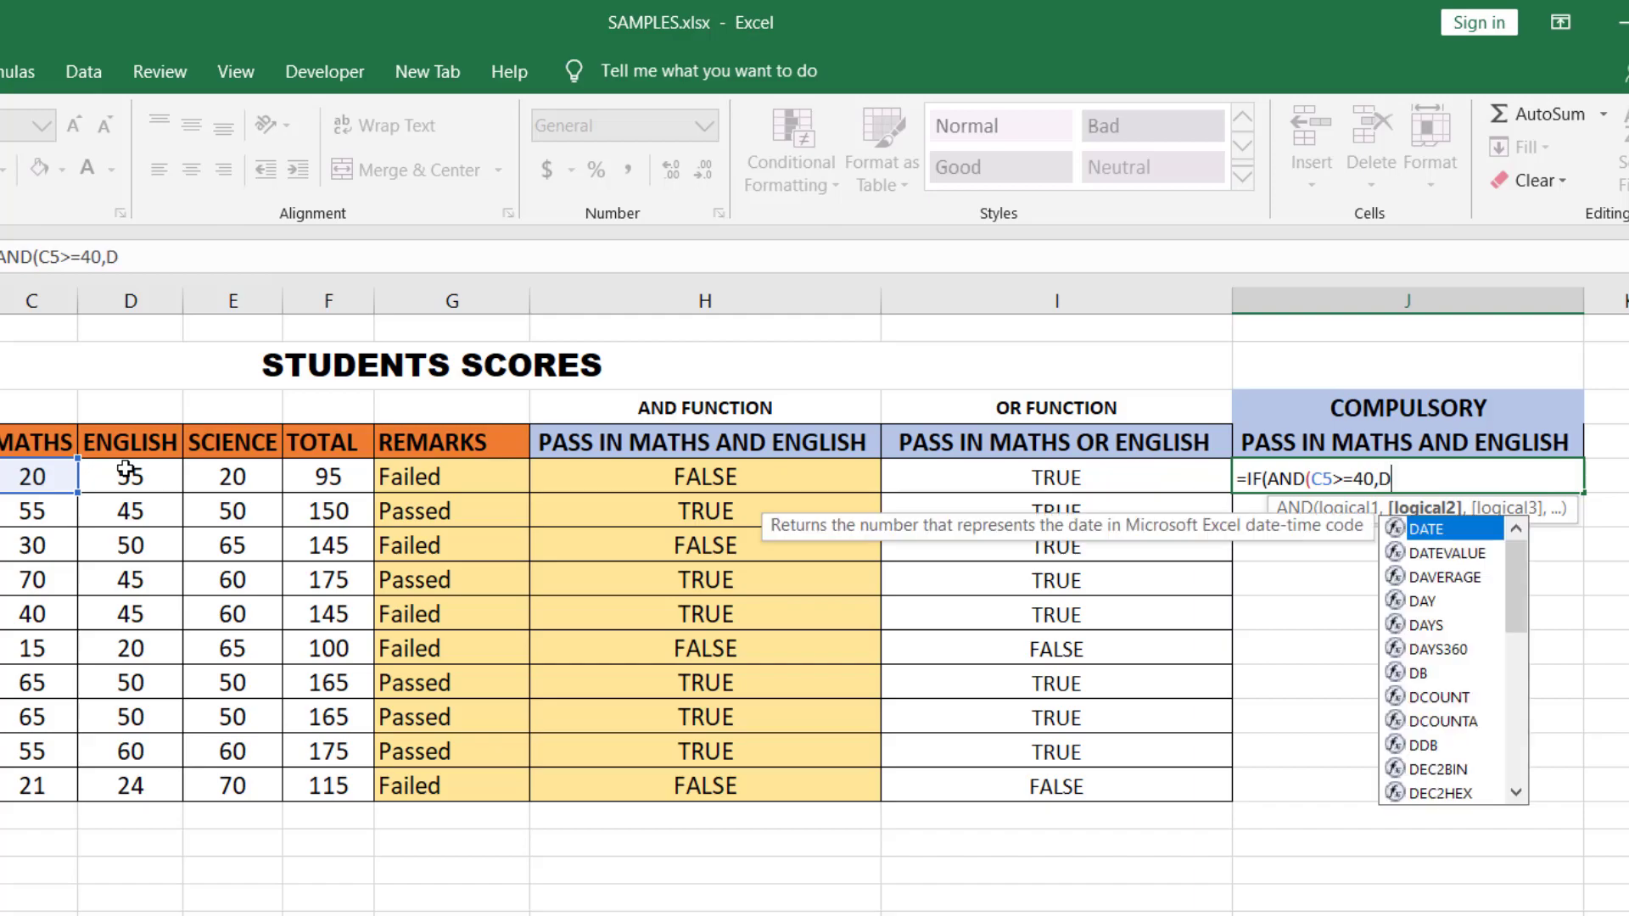
type("5>")
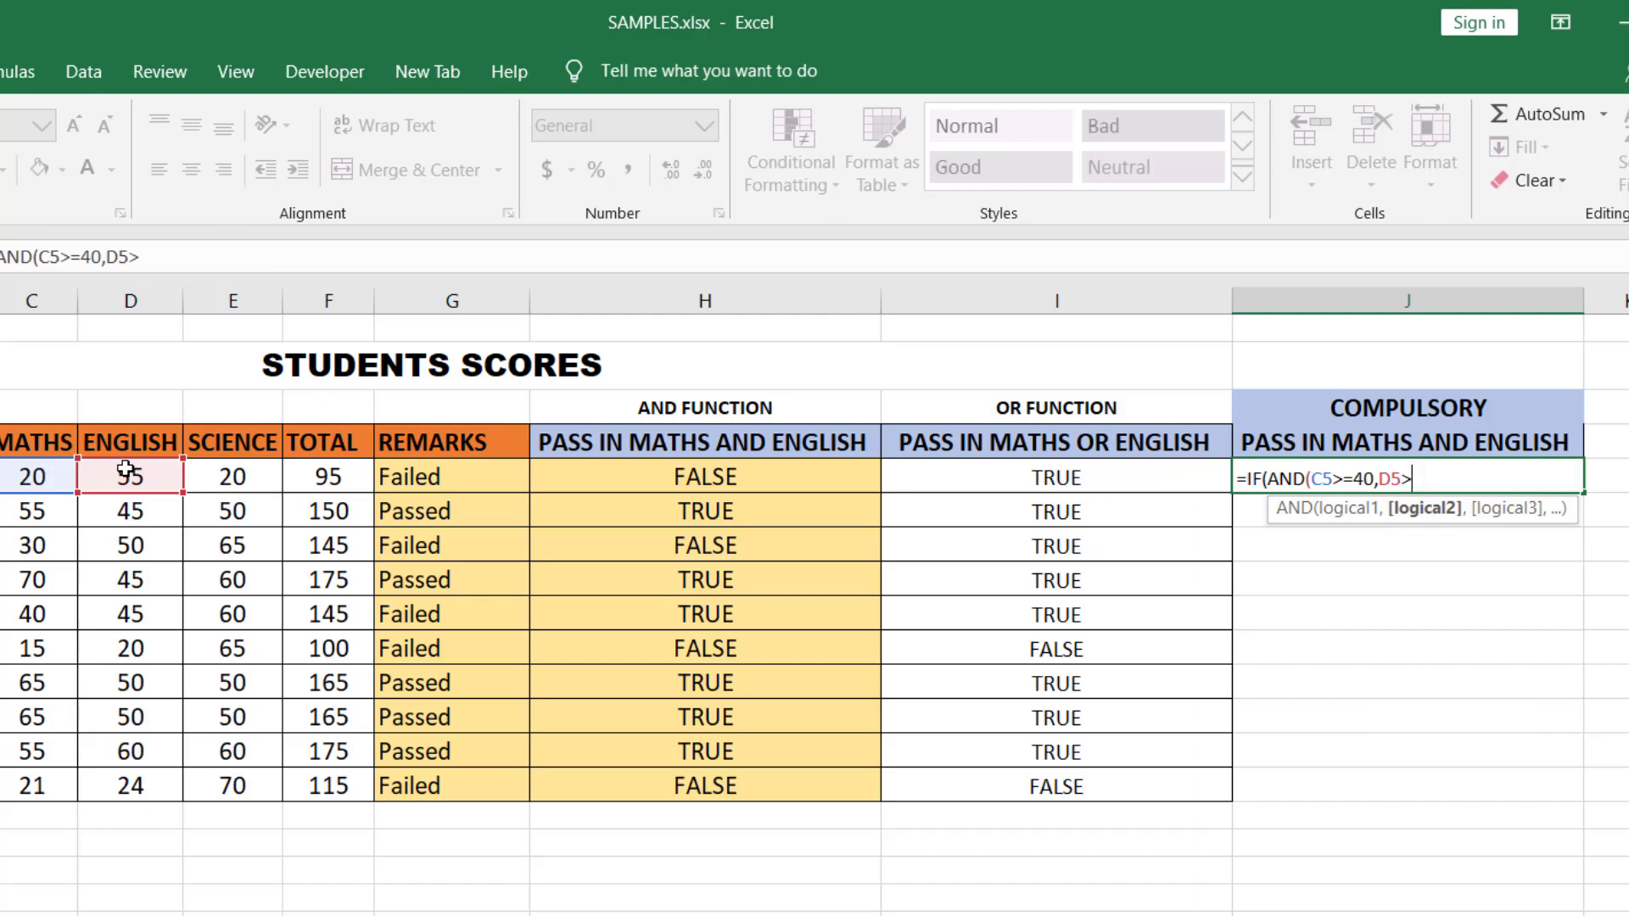
type("=40")
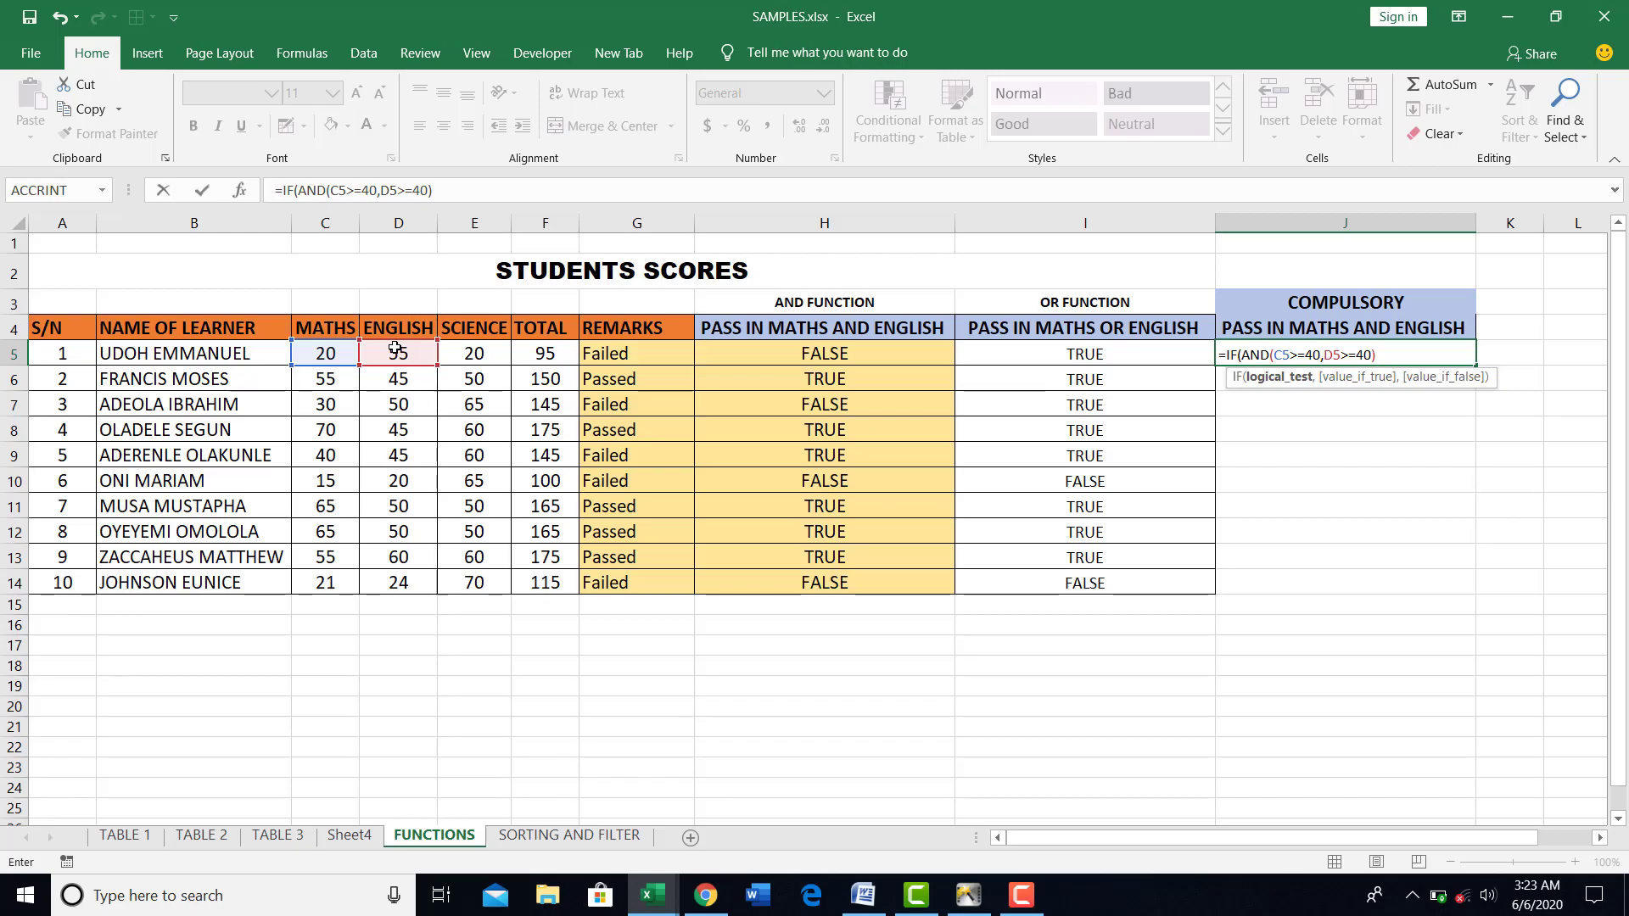
- Complete the IF formula in J5 with "Passed" as the true result and "Failed" as the false result
type(",")
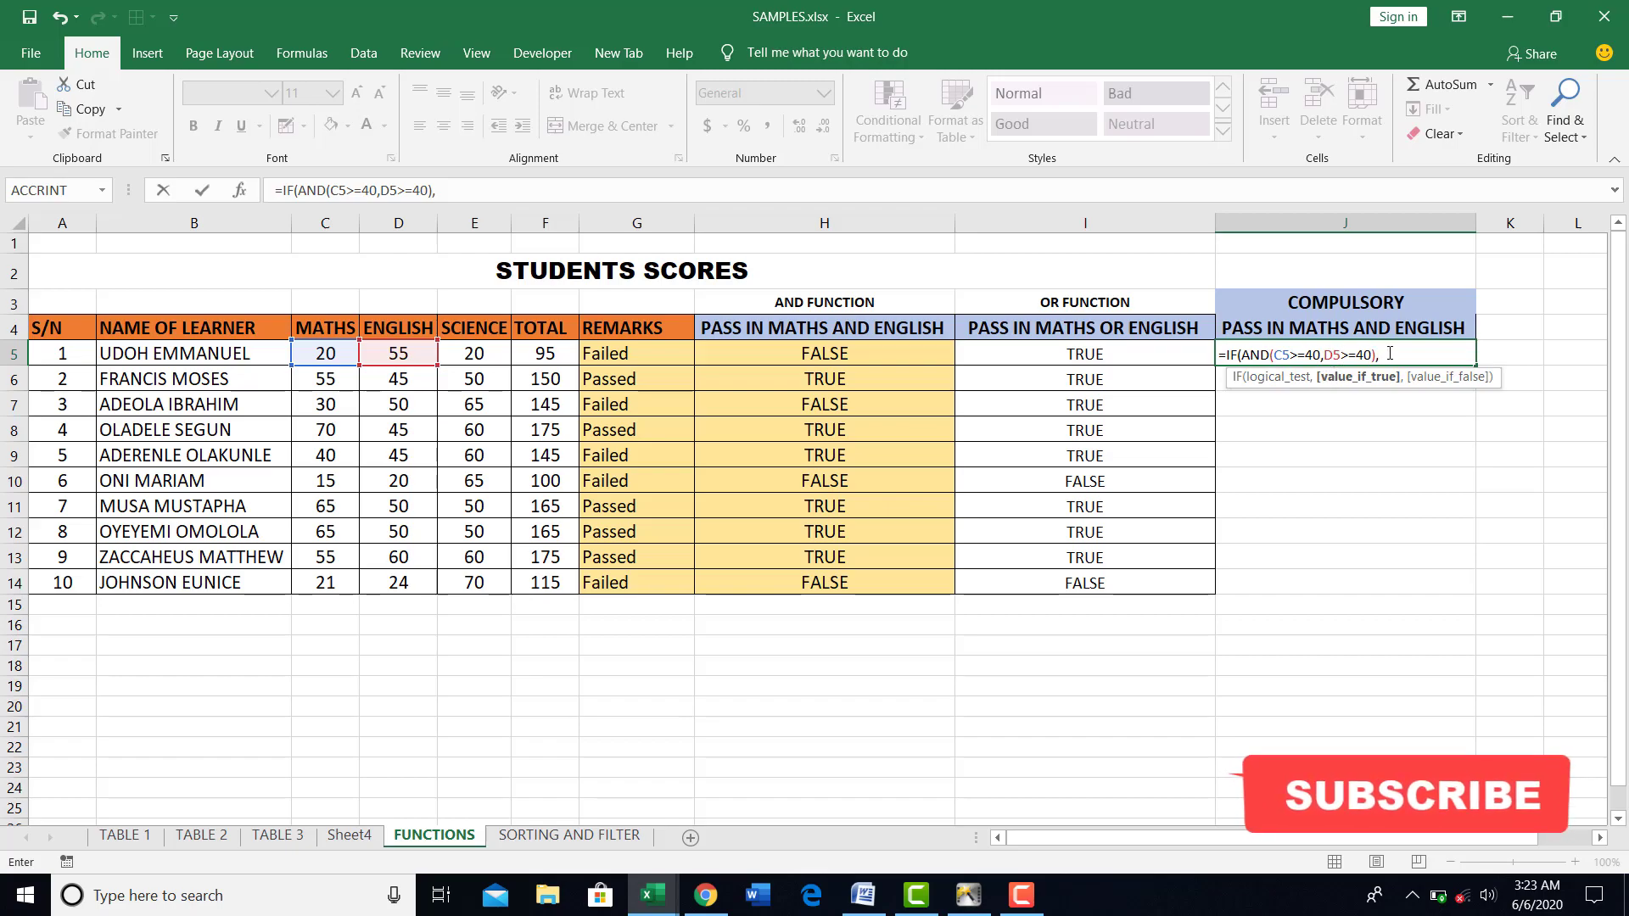
type("\"p")
key("BackSpace")
type("Passed\",")
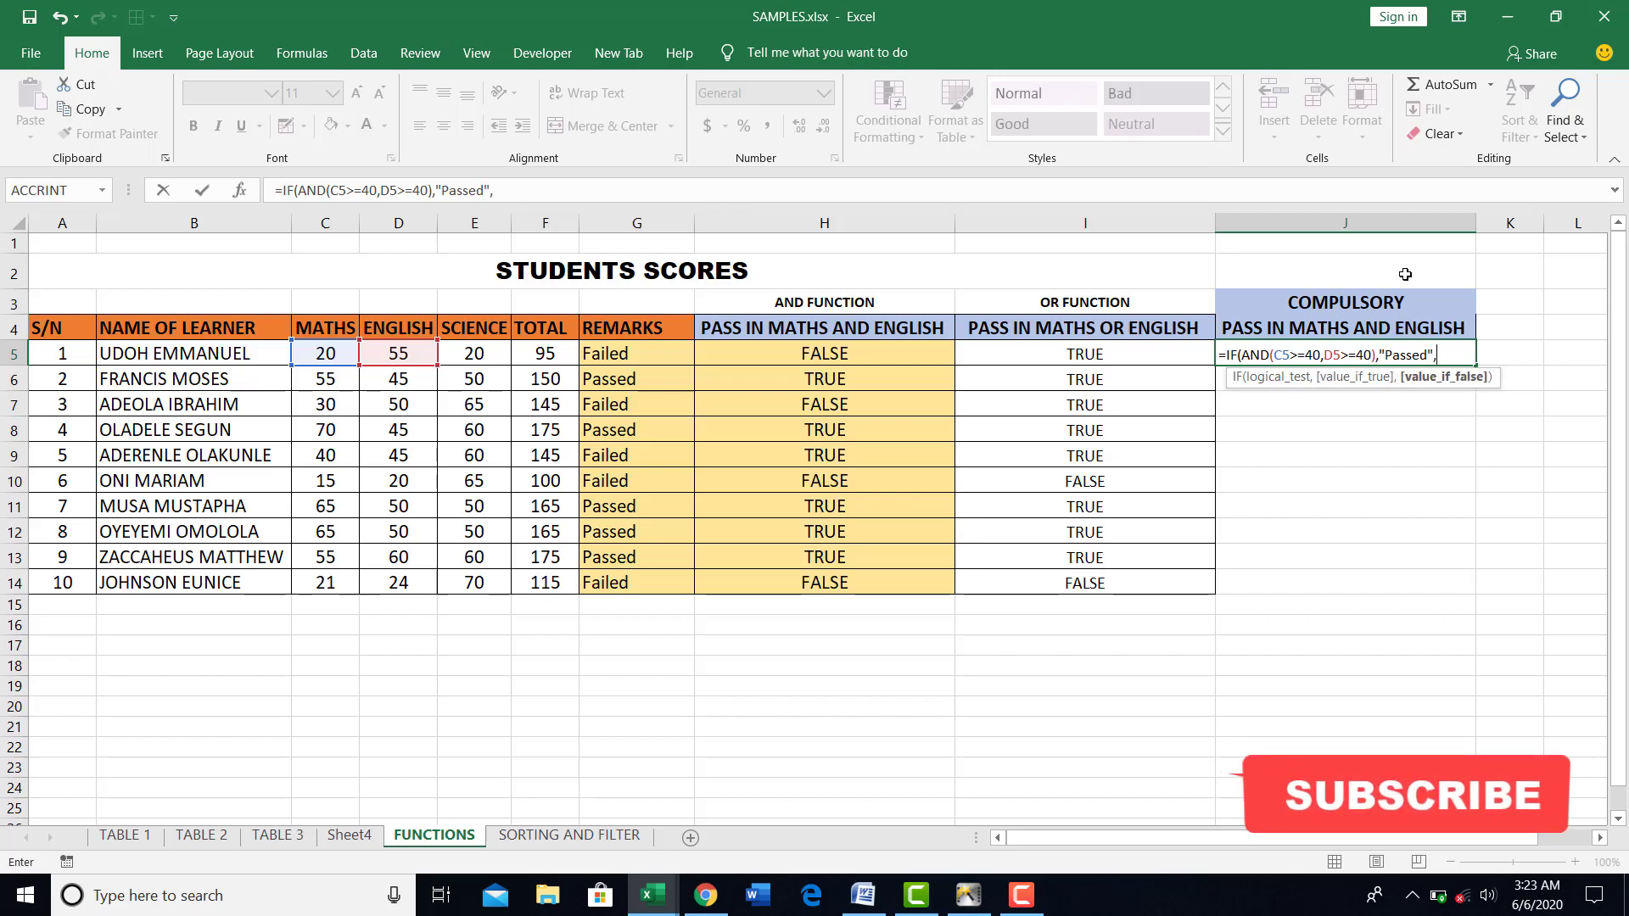
type("\"Failed")
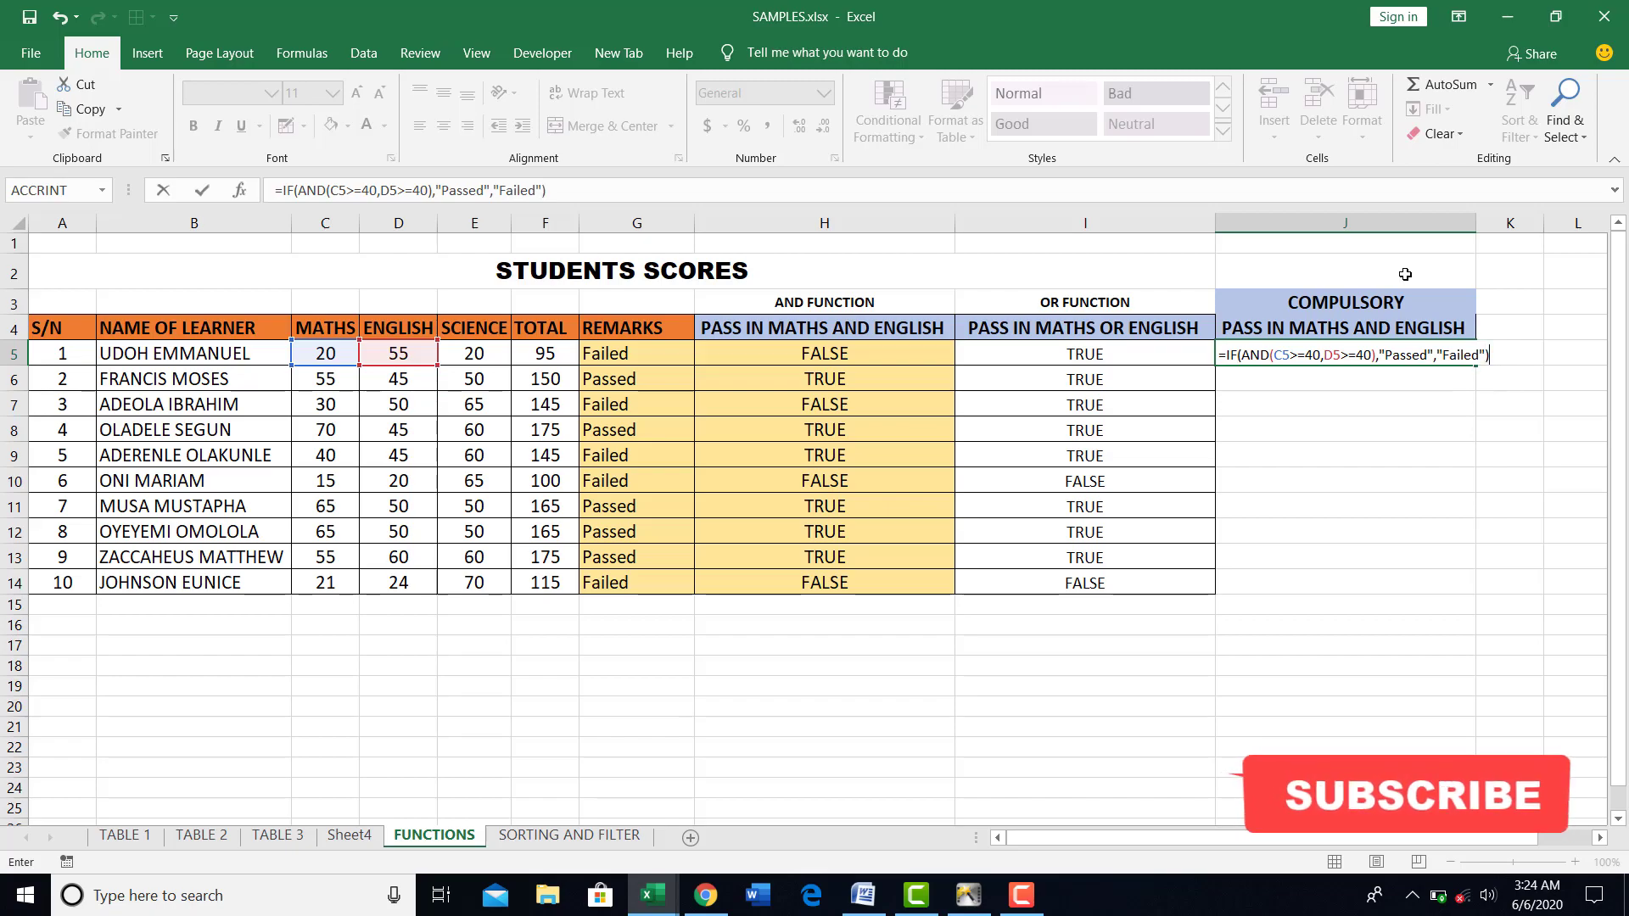
key("Return")
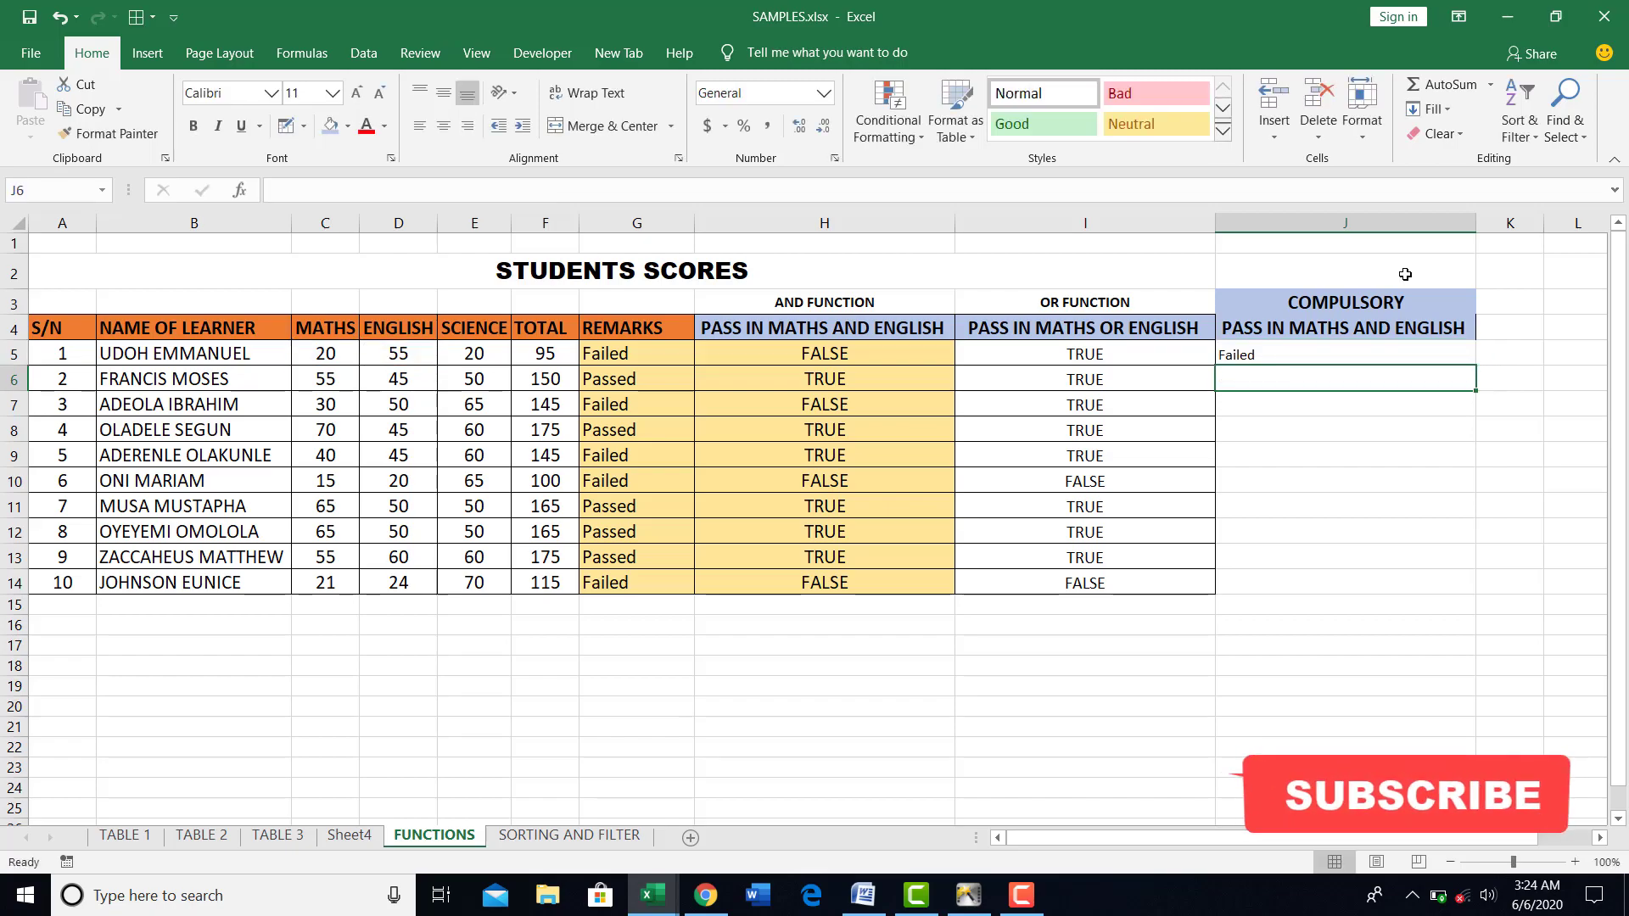
- Fill the combined IF and AND formula from J5 down to J14 for all learners
left_click(1260, 353)
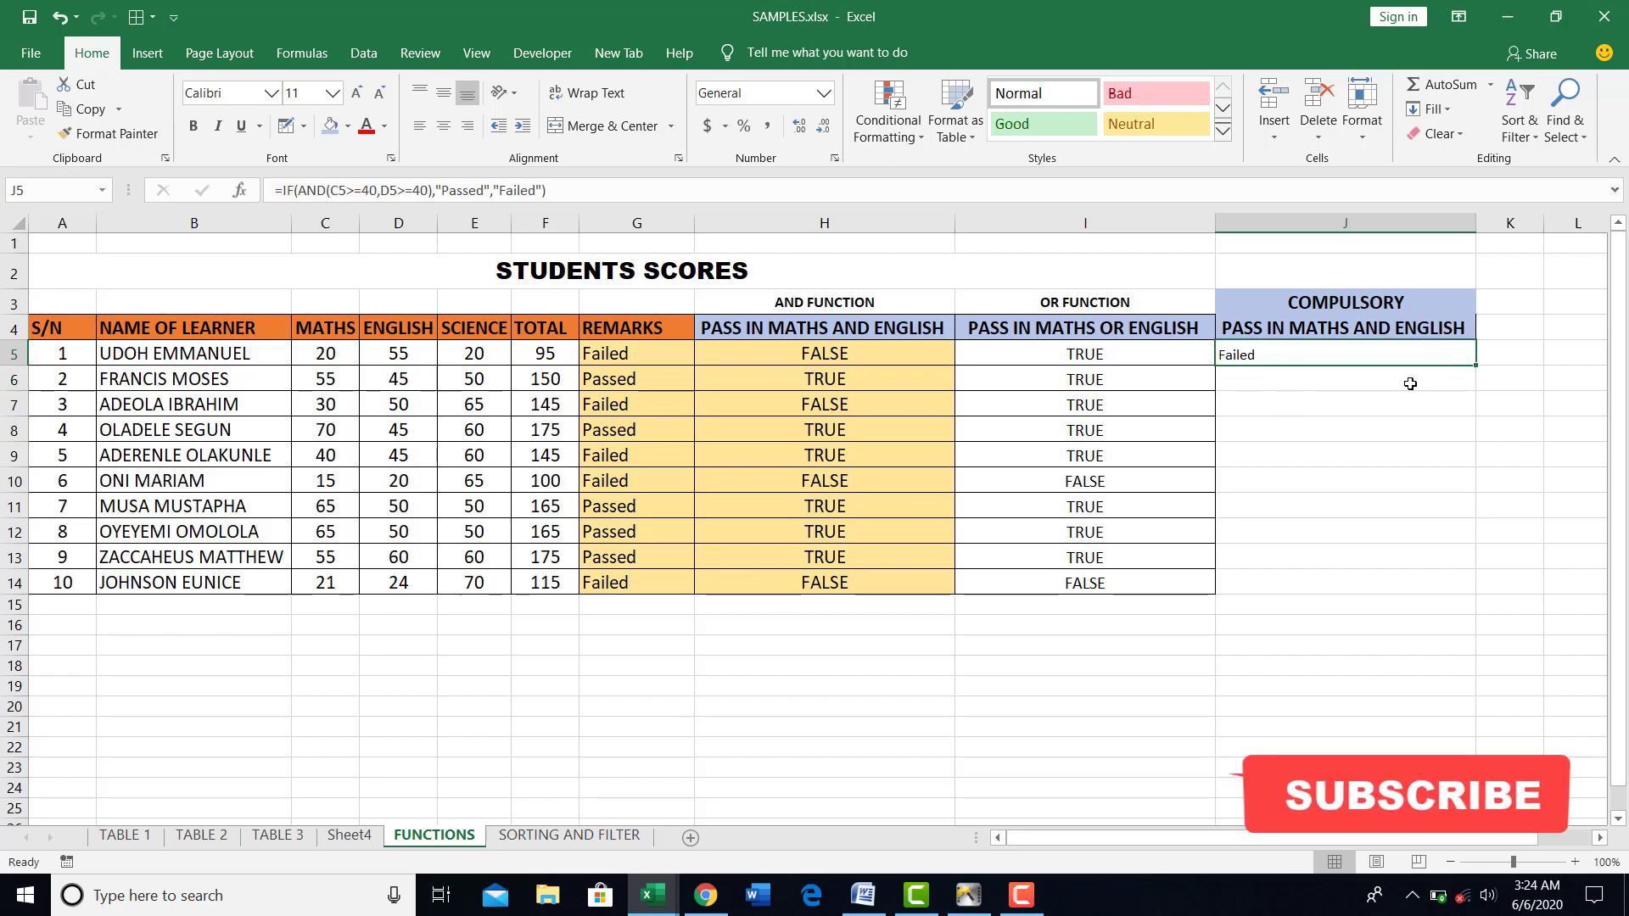
left_click_drag(1473, 366, 1456, 596)
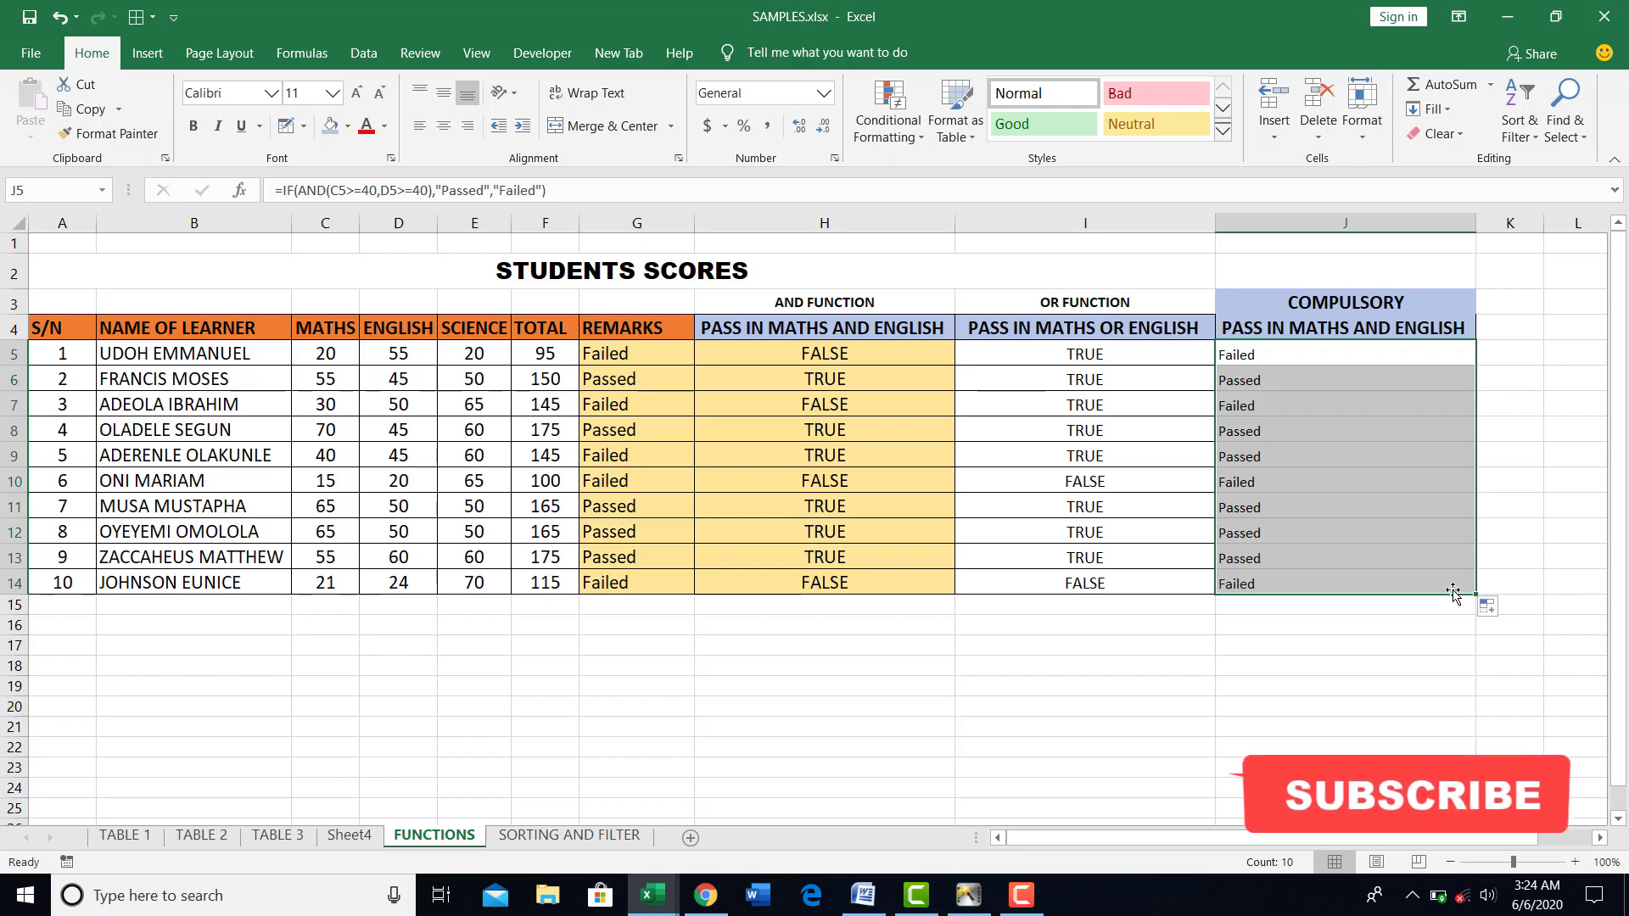
left_click(1289, 353)
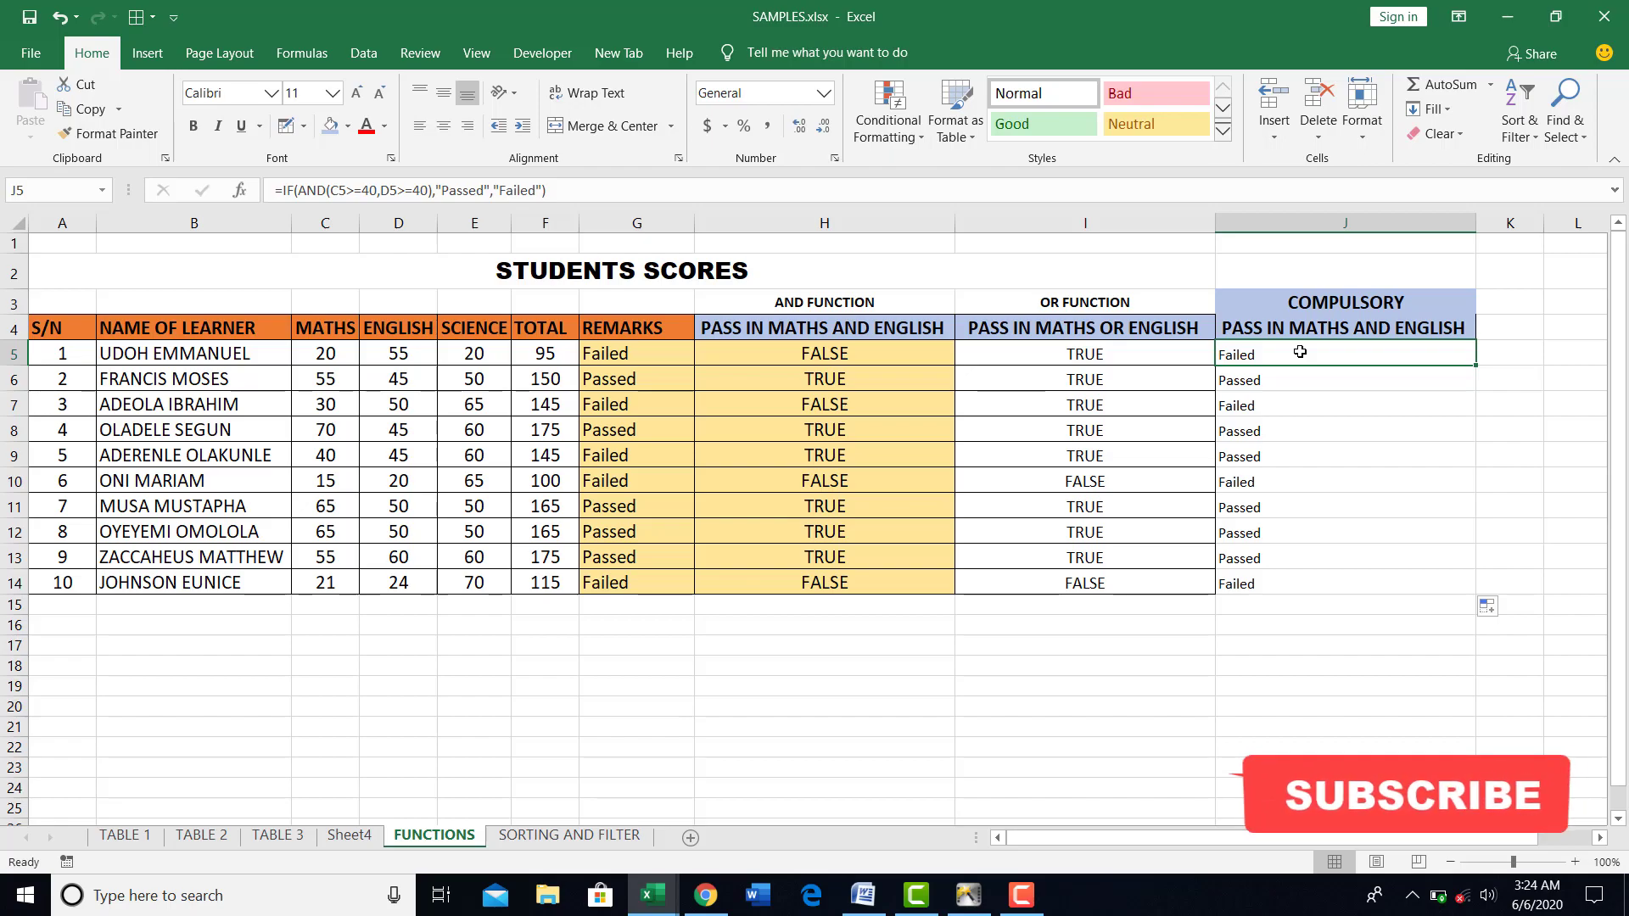
left_click_drag(1300, 351, 1303, 586)
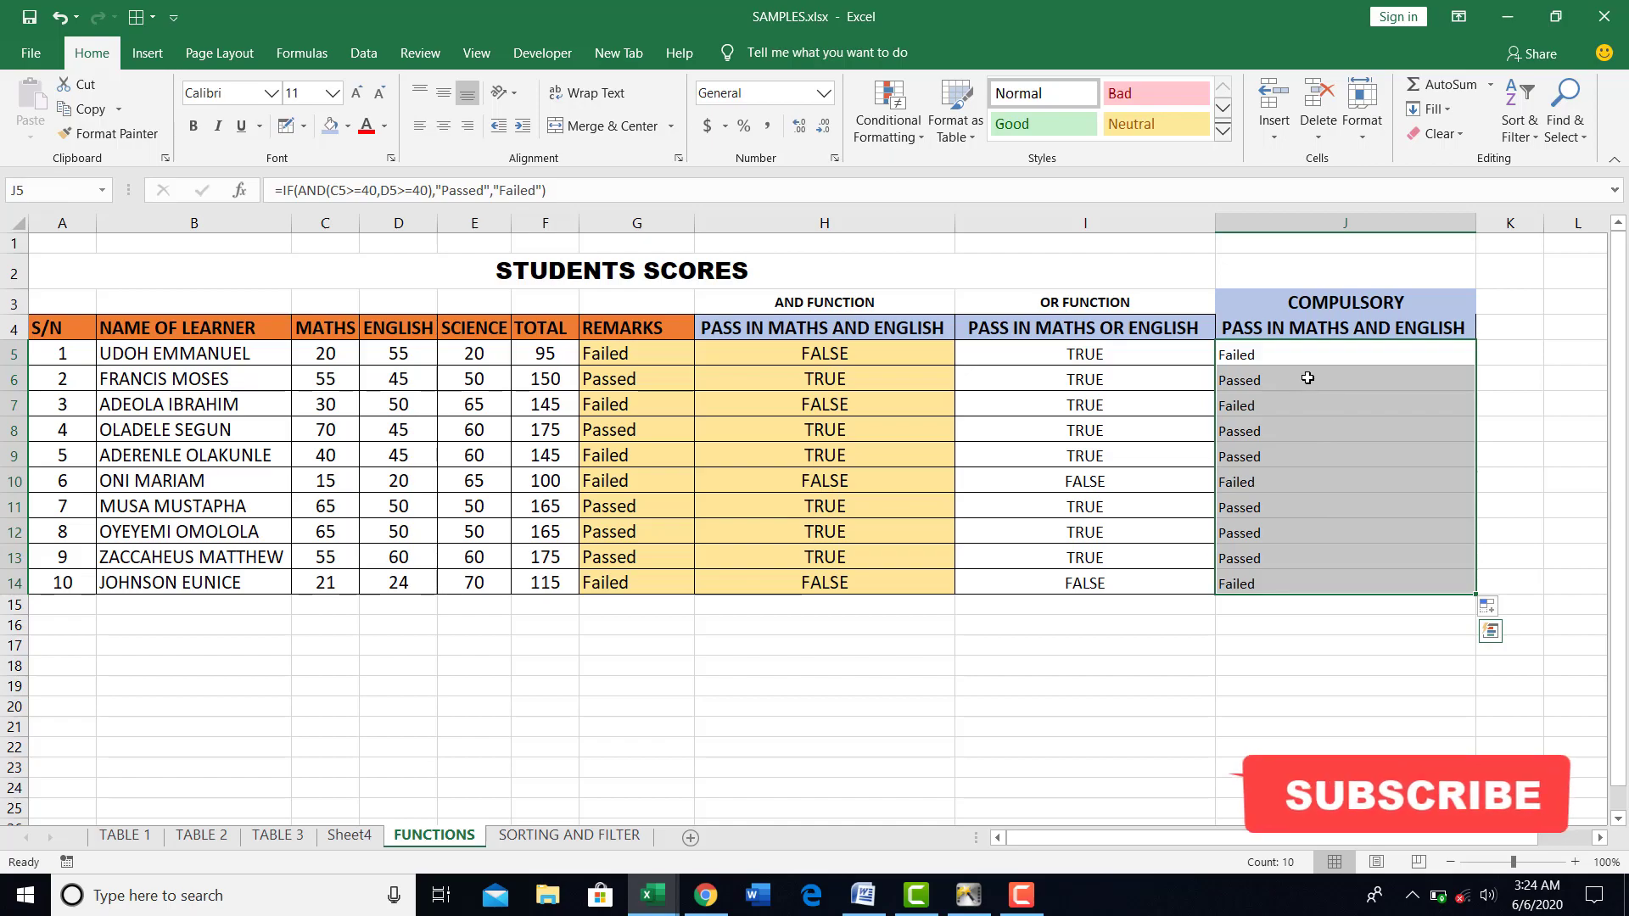
- Change the true result in the J5 formula to uppercase "PASSED"
left_click(1292, 356)
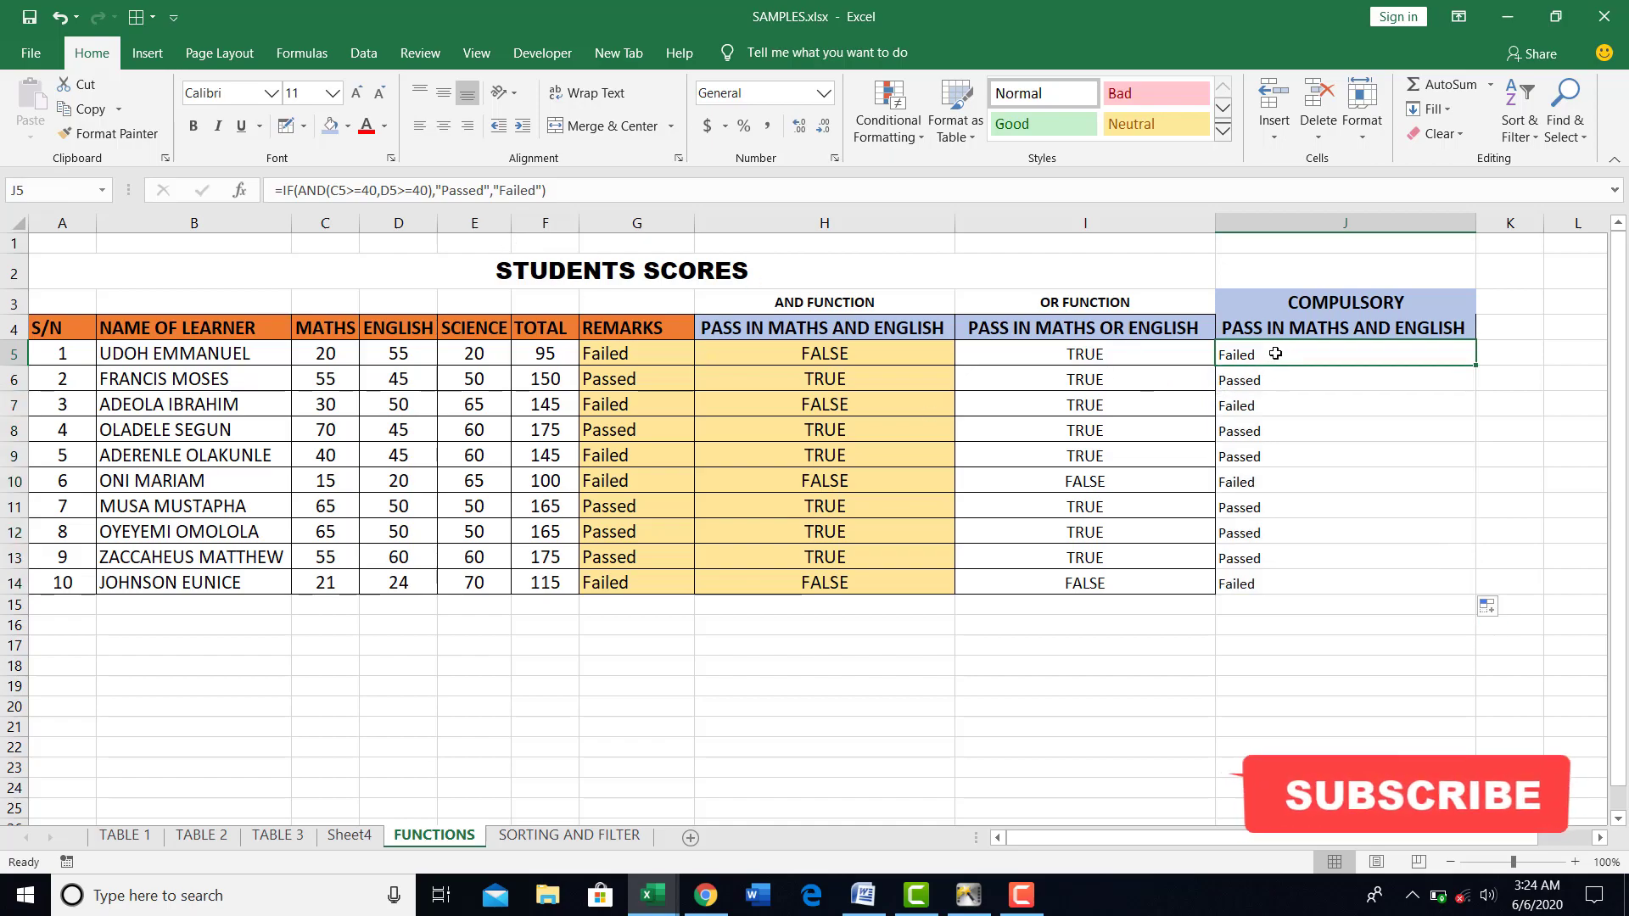
left_click(547, 191)
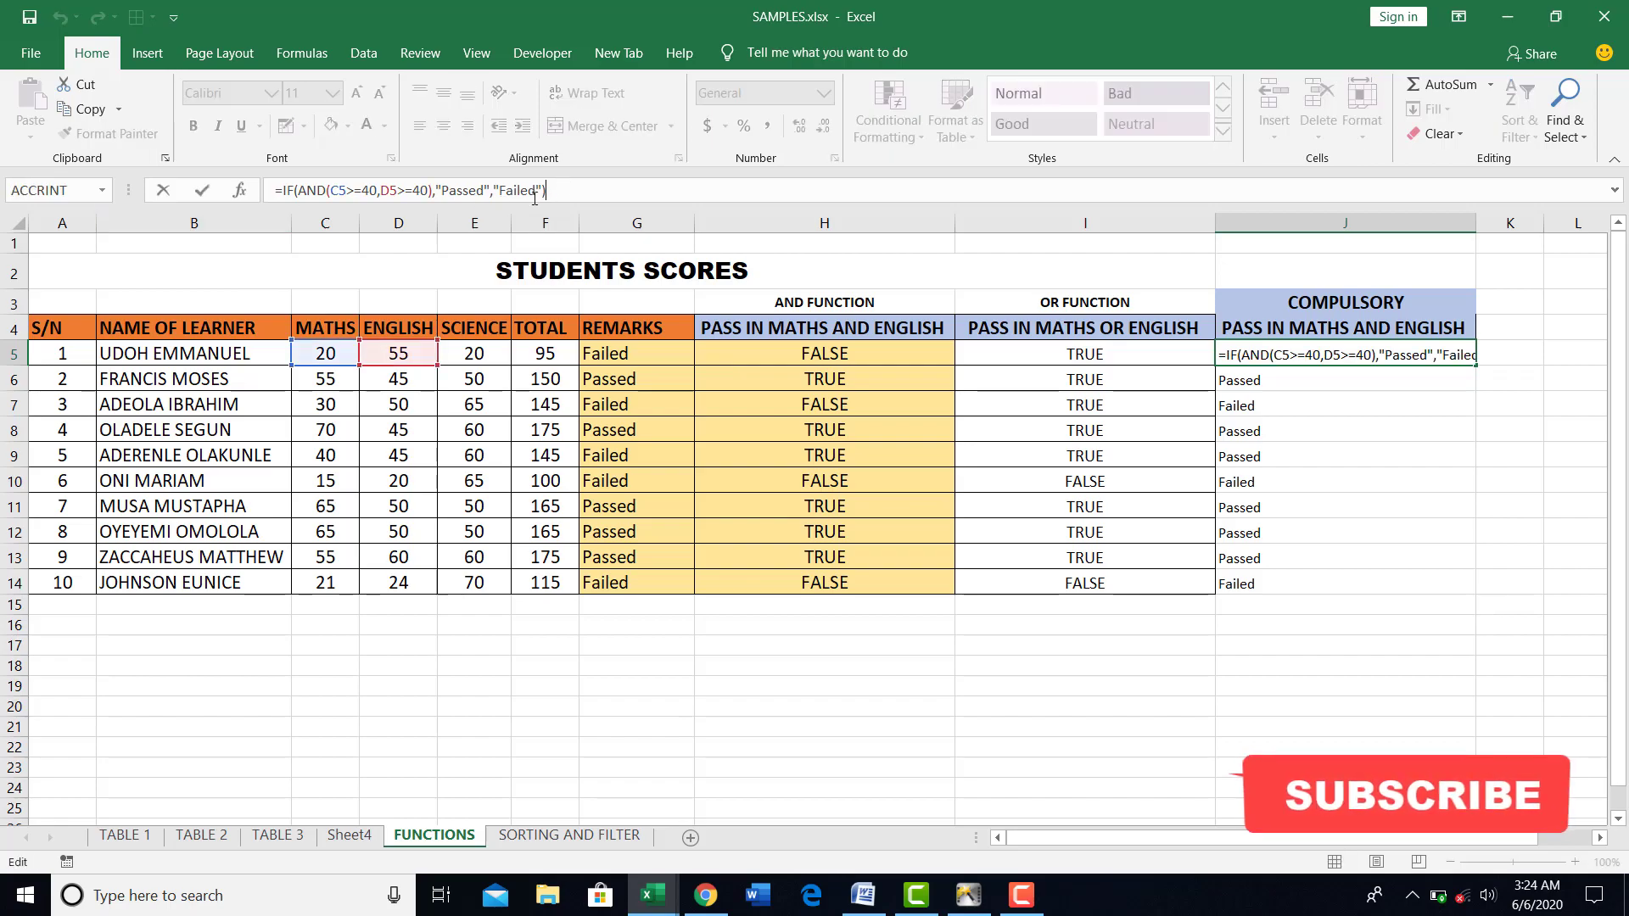
left_click(483, 191)
key("BackSpace")
key("BackSpace")
key("BackSpace")
key("BackSpace")
key("BackSpace")
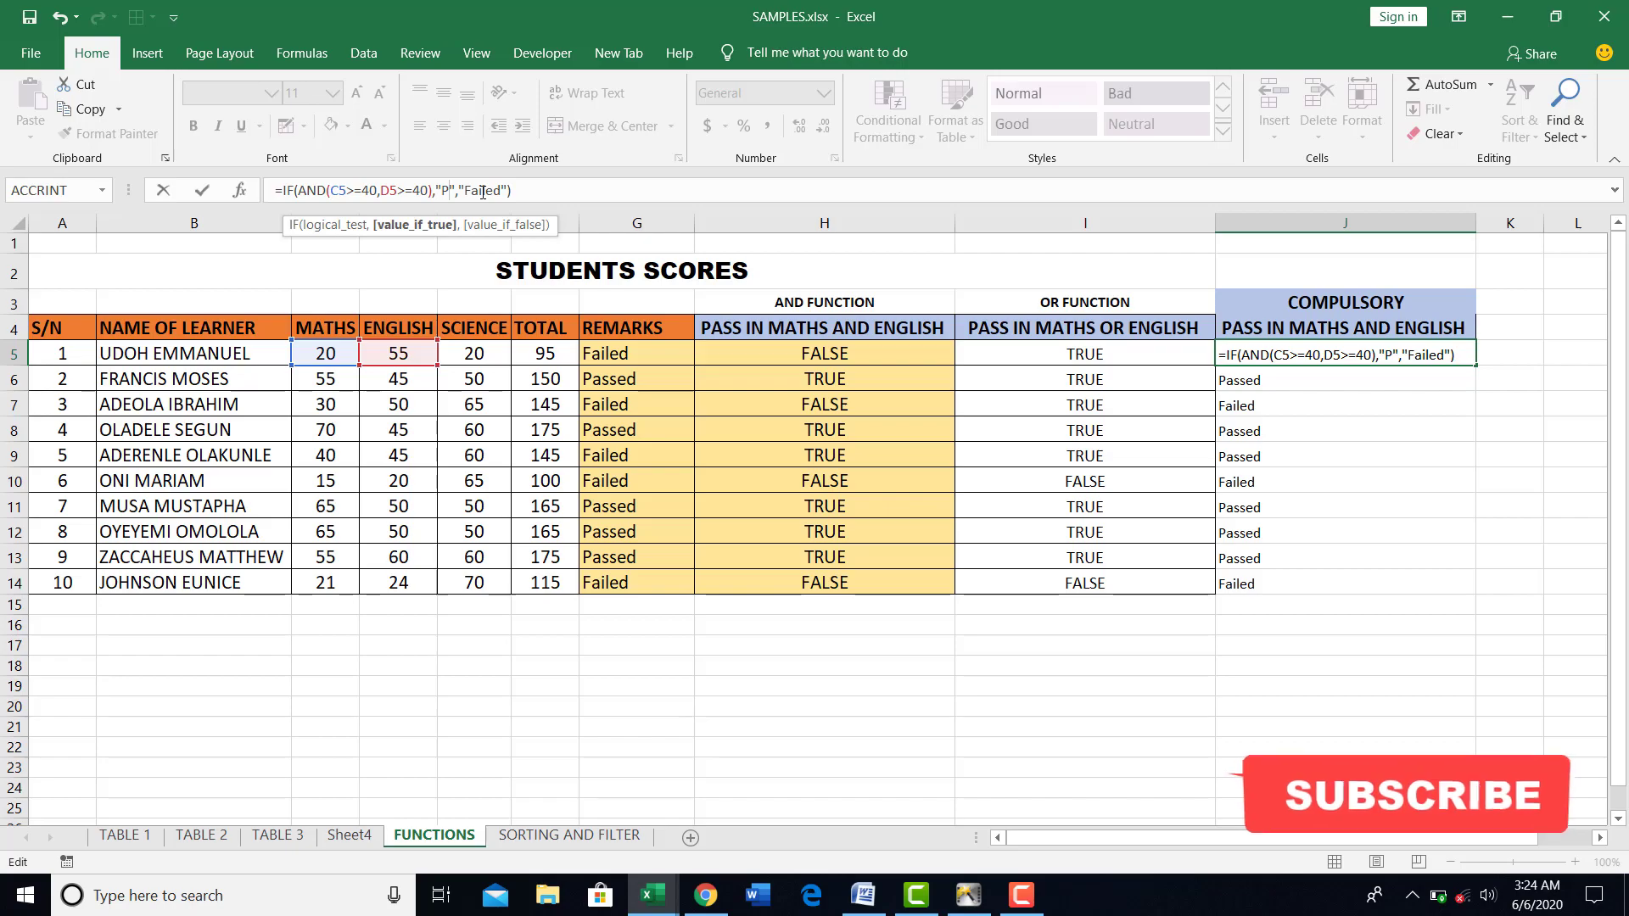
type("ASSED")
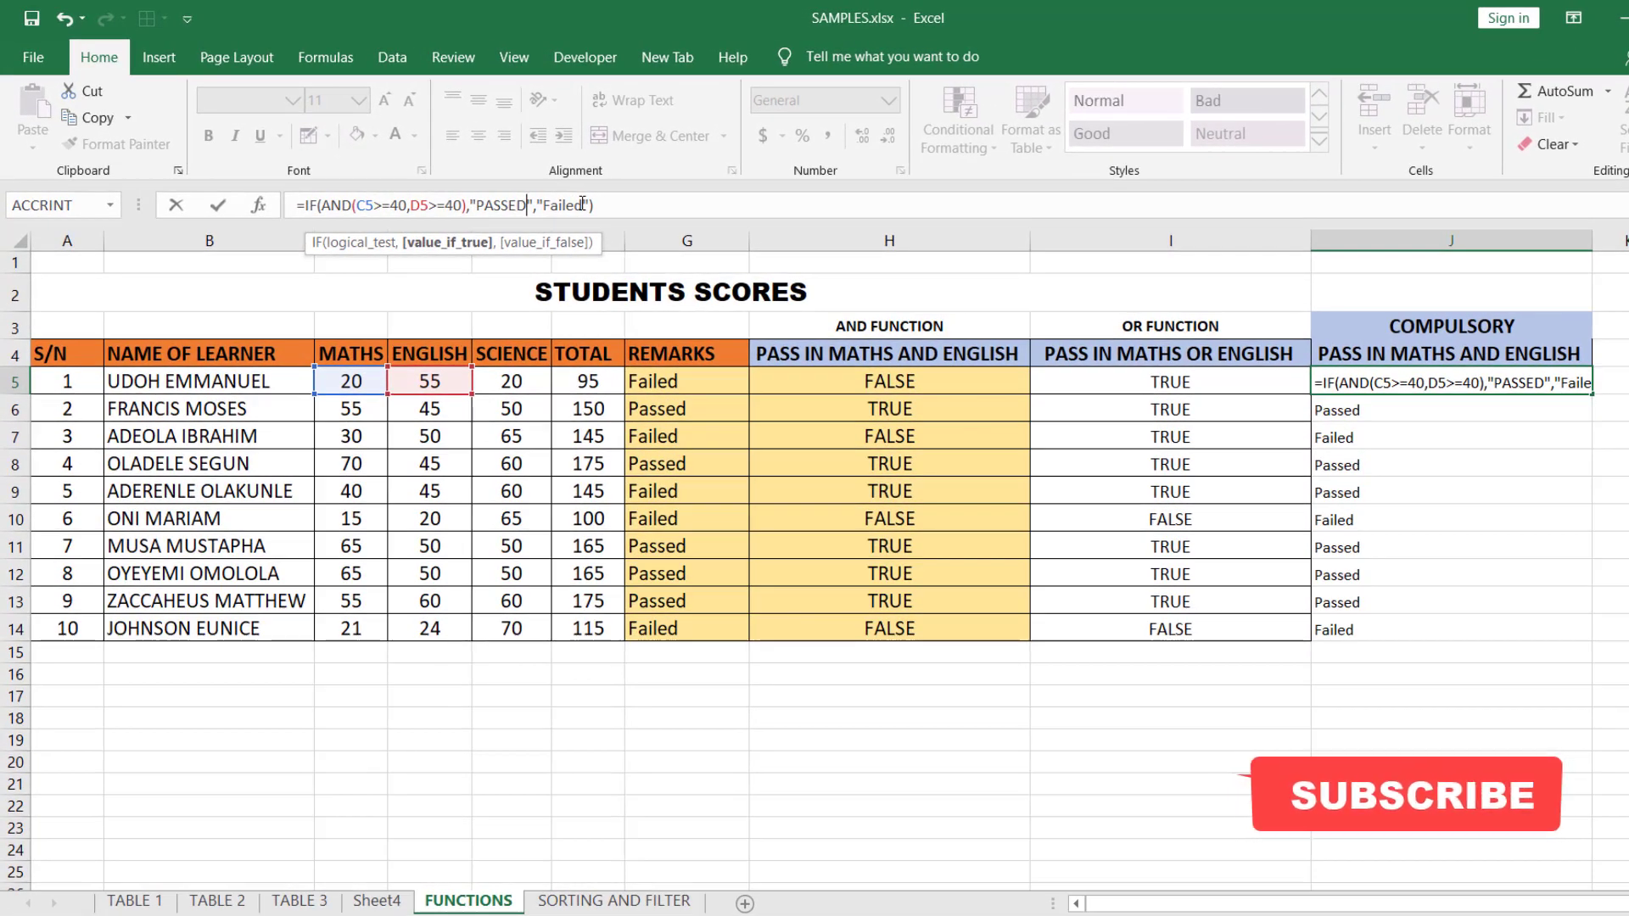
- Change the false result in the J5 formula to uppercase "FAILED" and fill the formula down to J14
left_click(540, 190)
key("BackSpace")
key("BackSpace")
key("BackSpace")
key("BackSpace")
key("BackSpace")
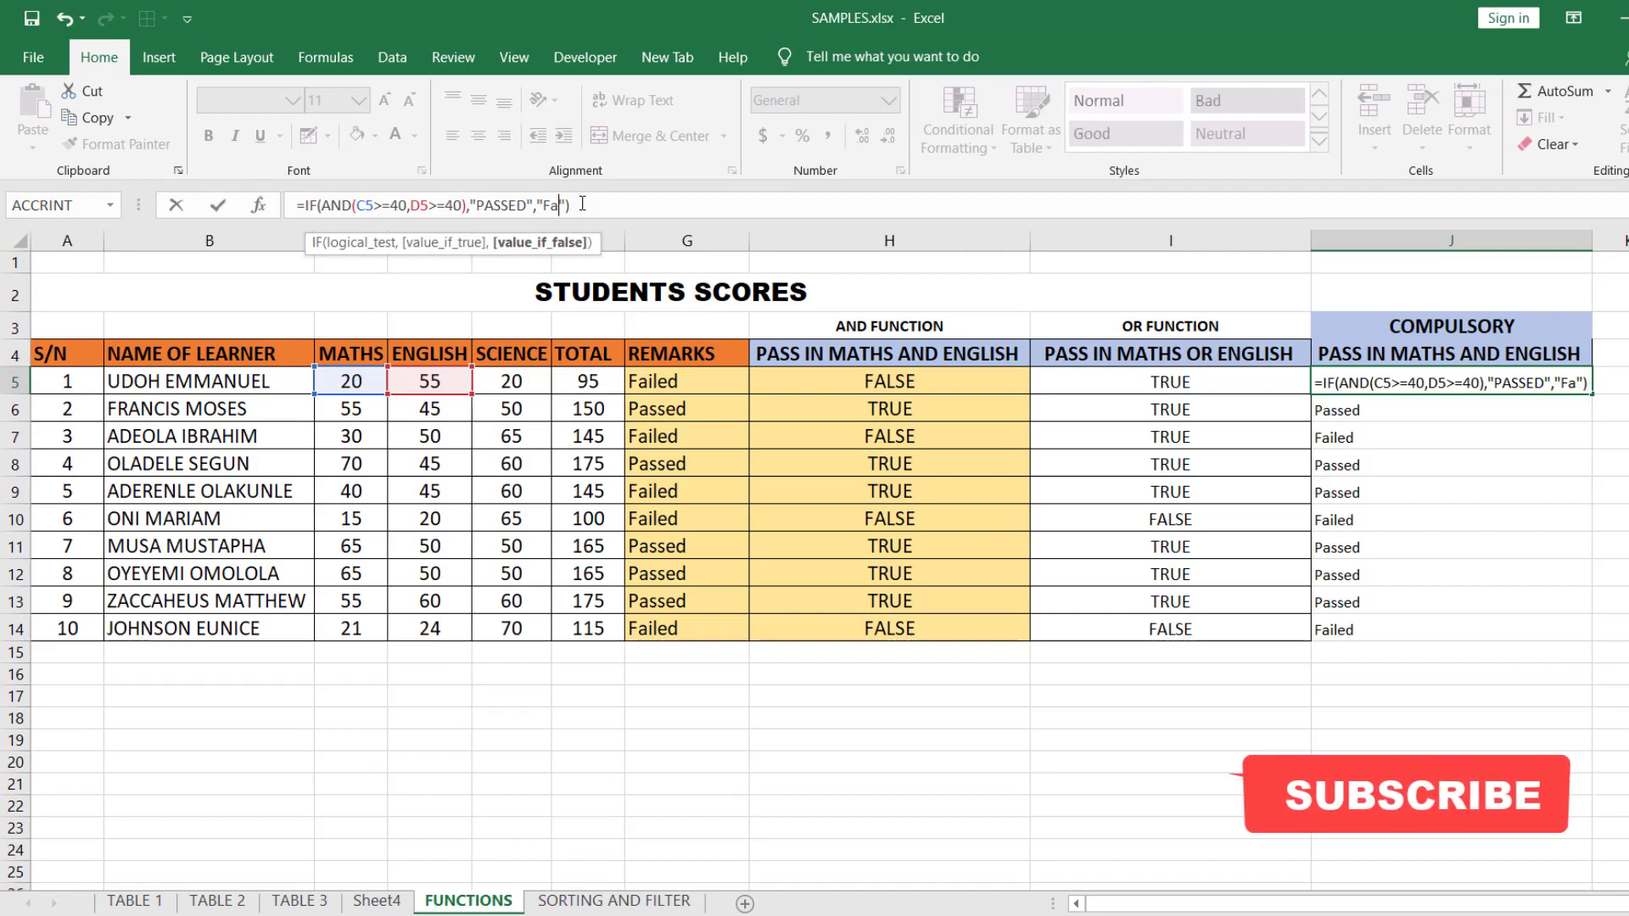
type("AILDE")
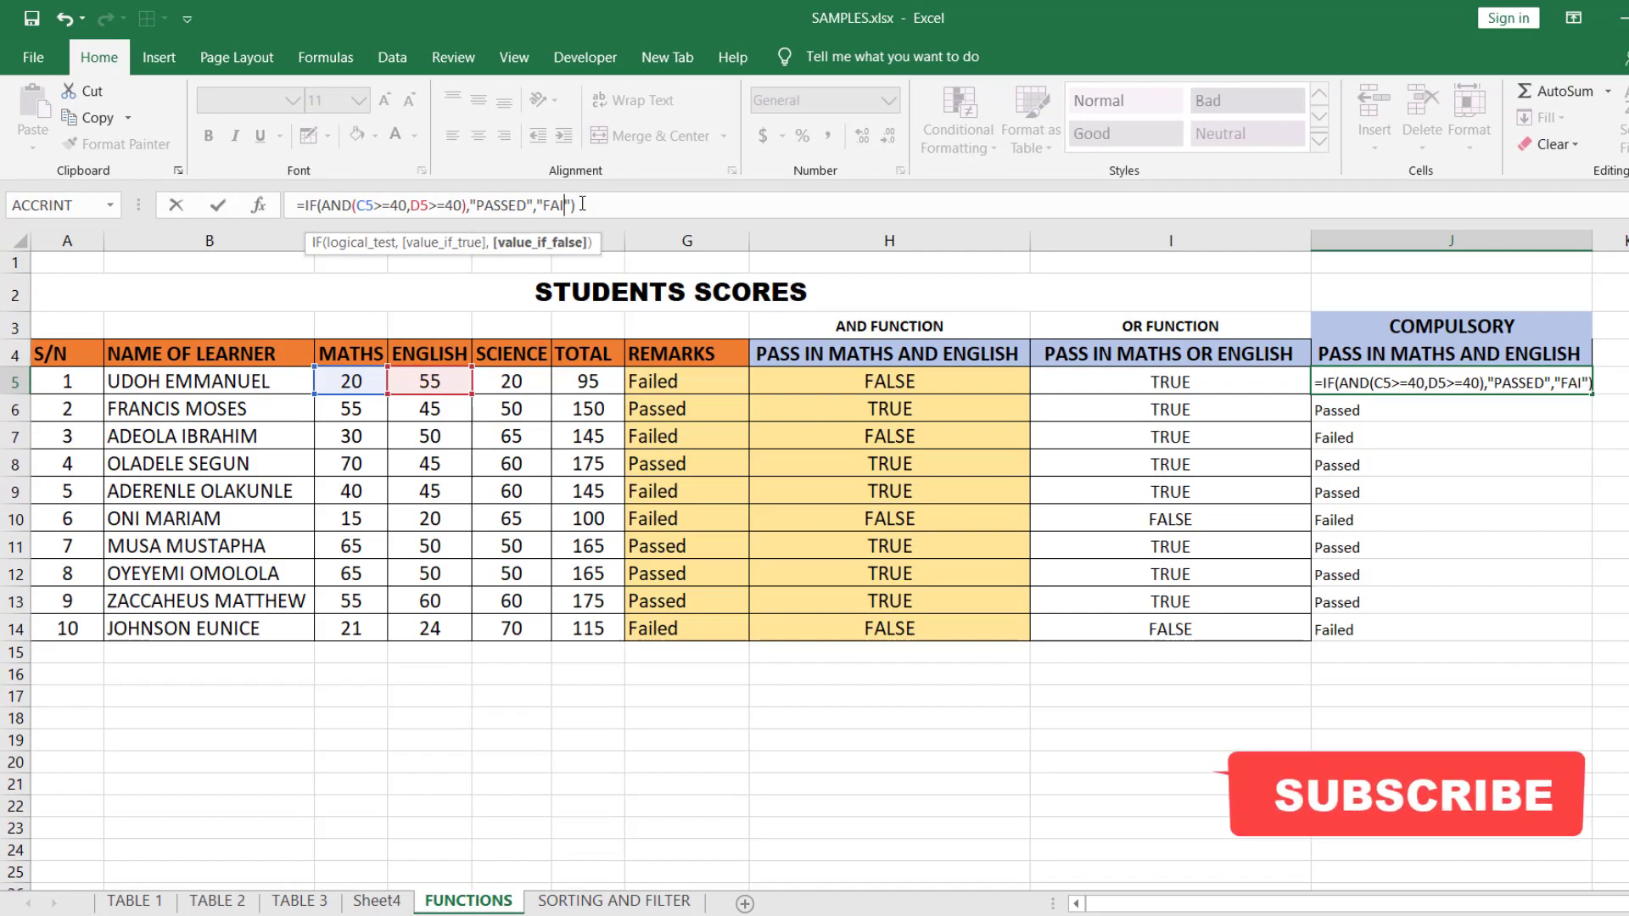
key("BackSpace")
key("BackSpace")
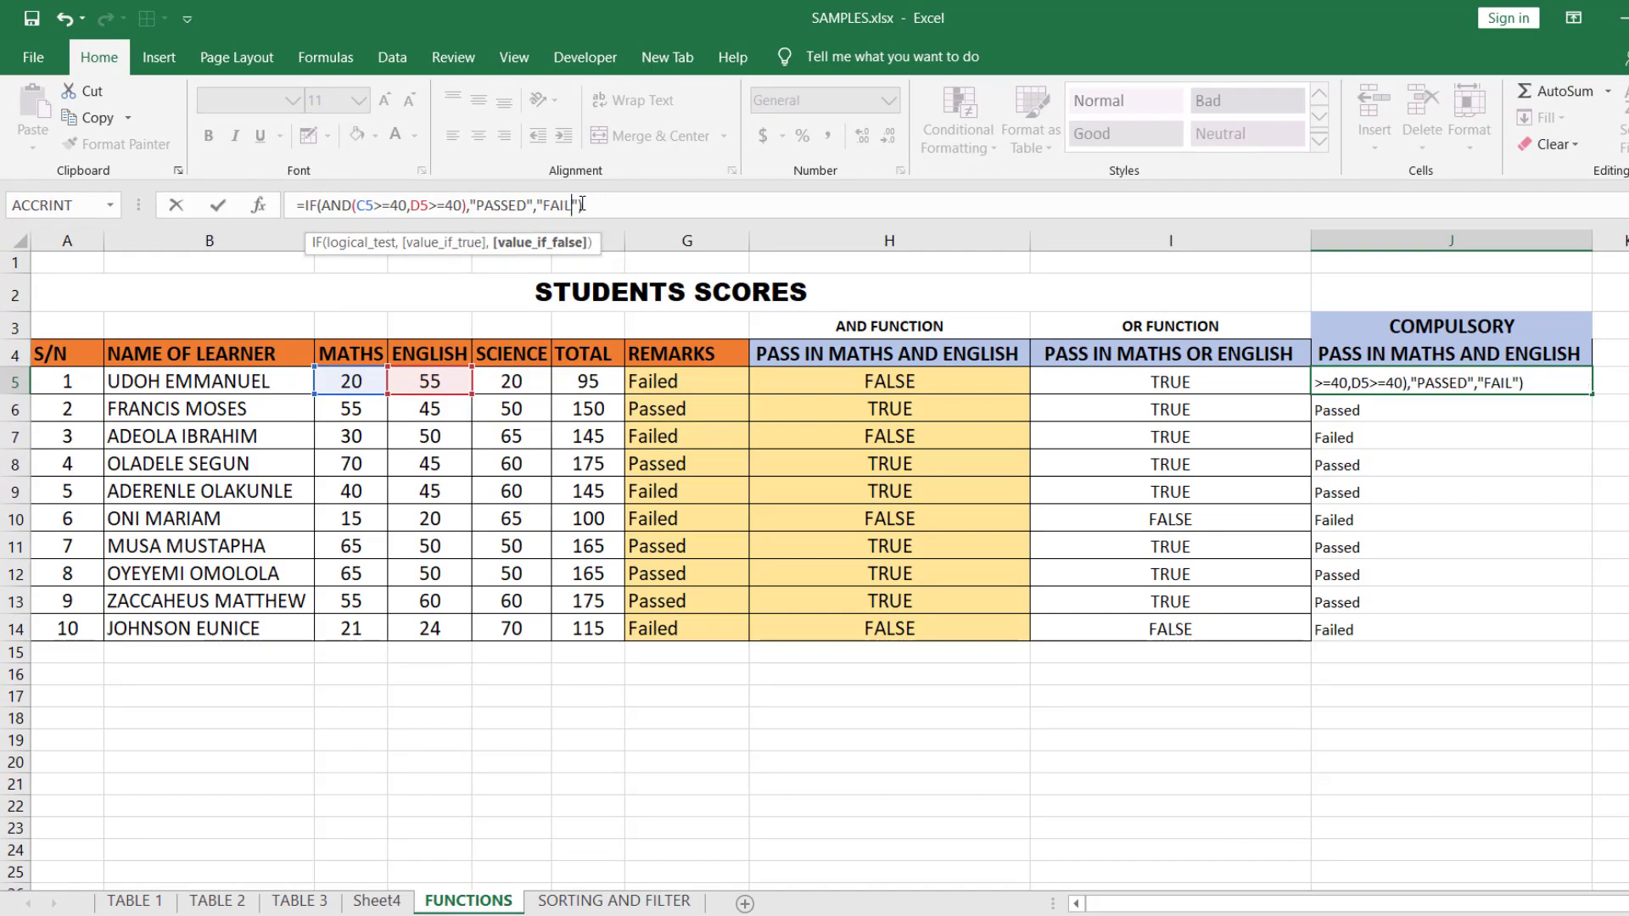
type("ED")
key("Return")
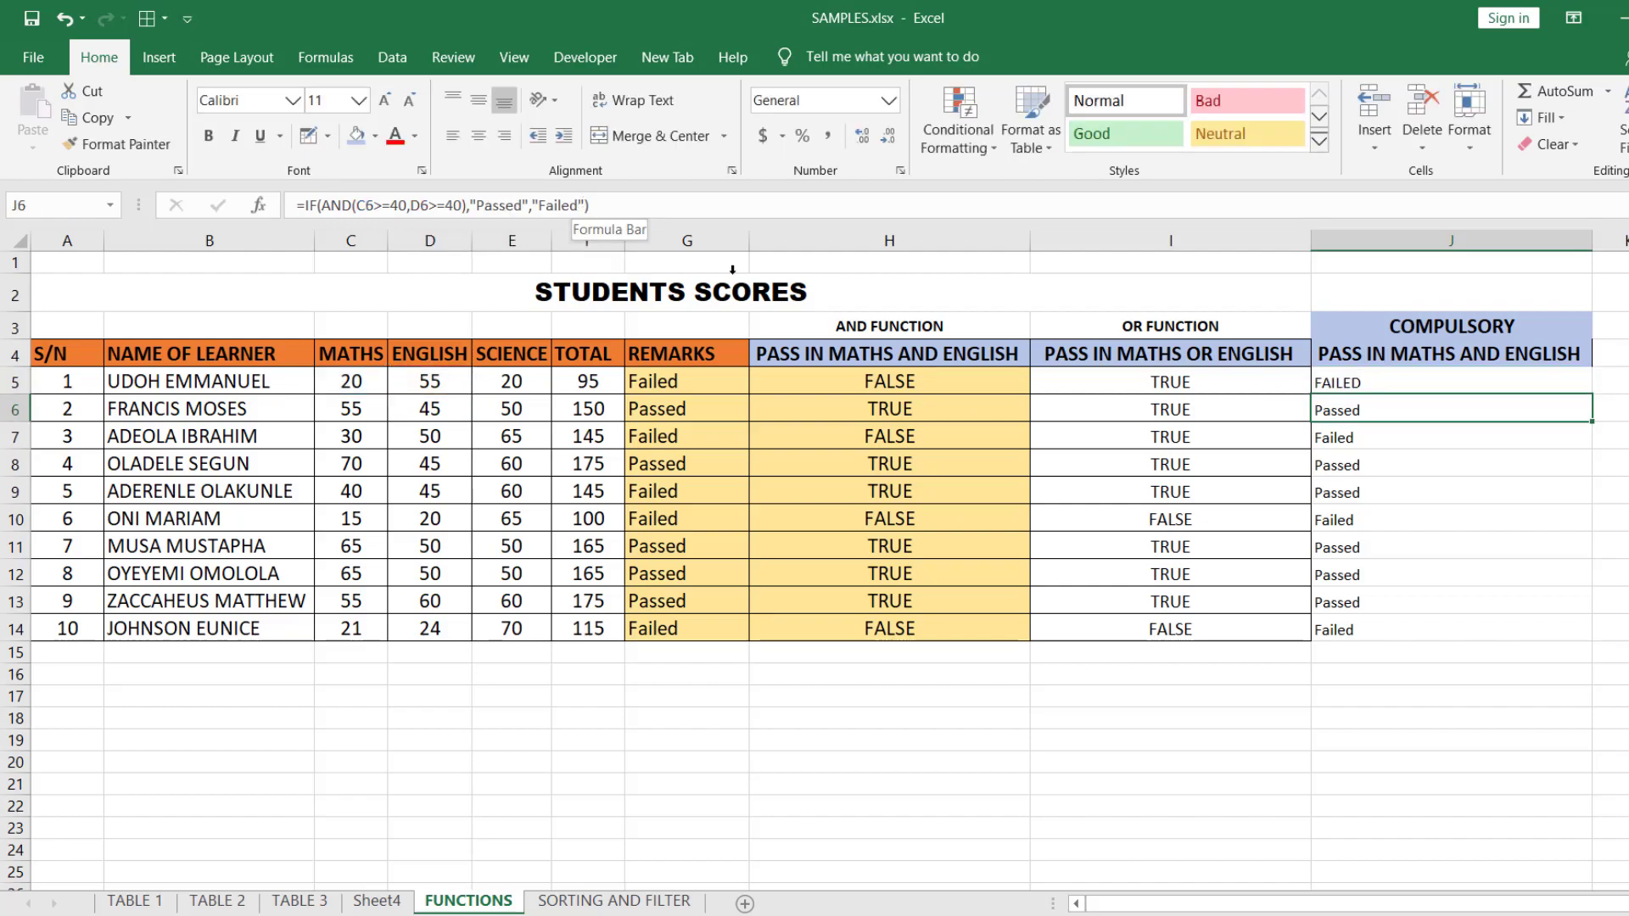
left_click(1345, 387)
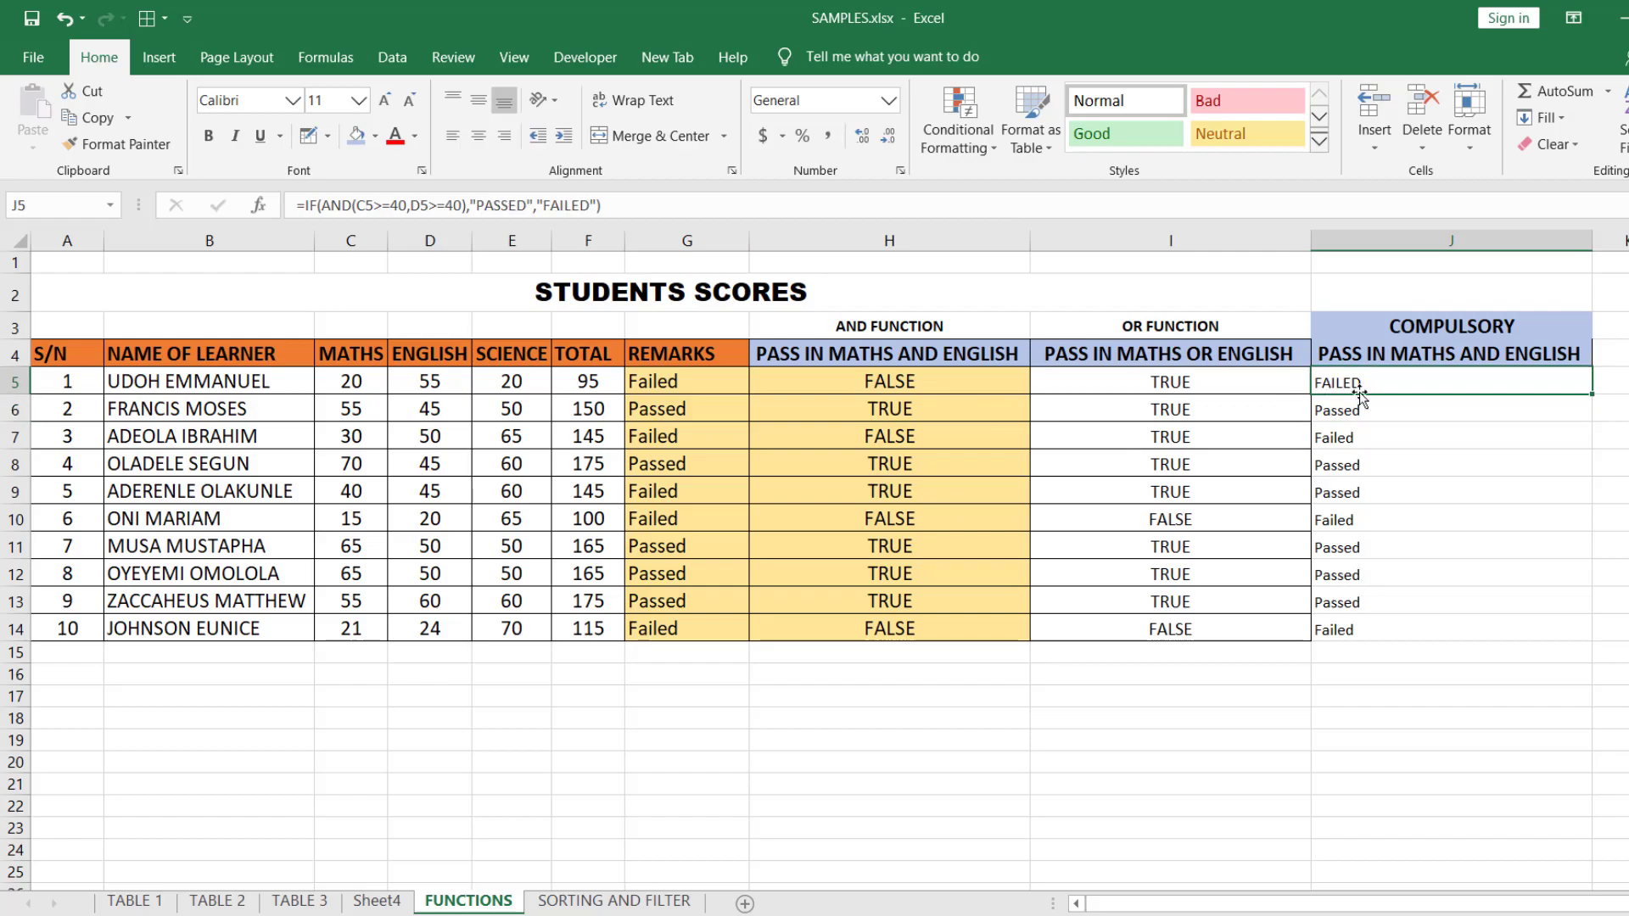
left_click_drag(1590, 394, 1559, 635)
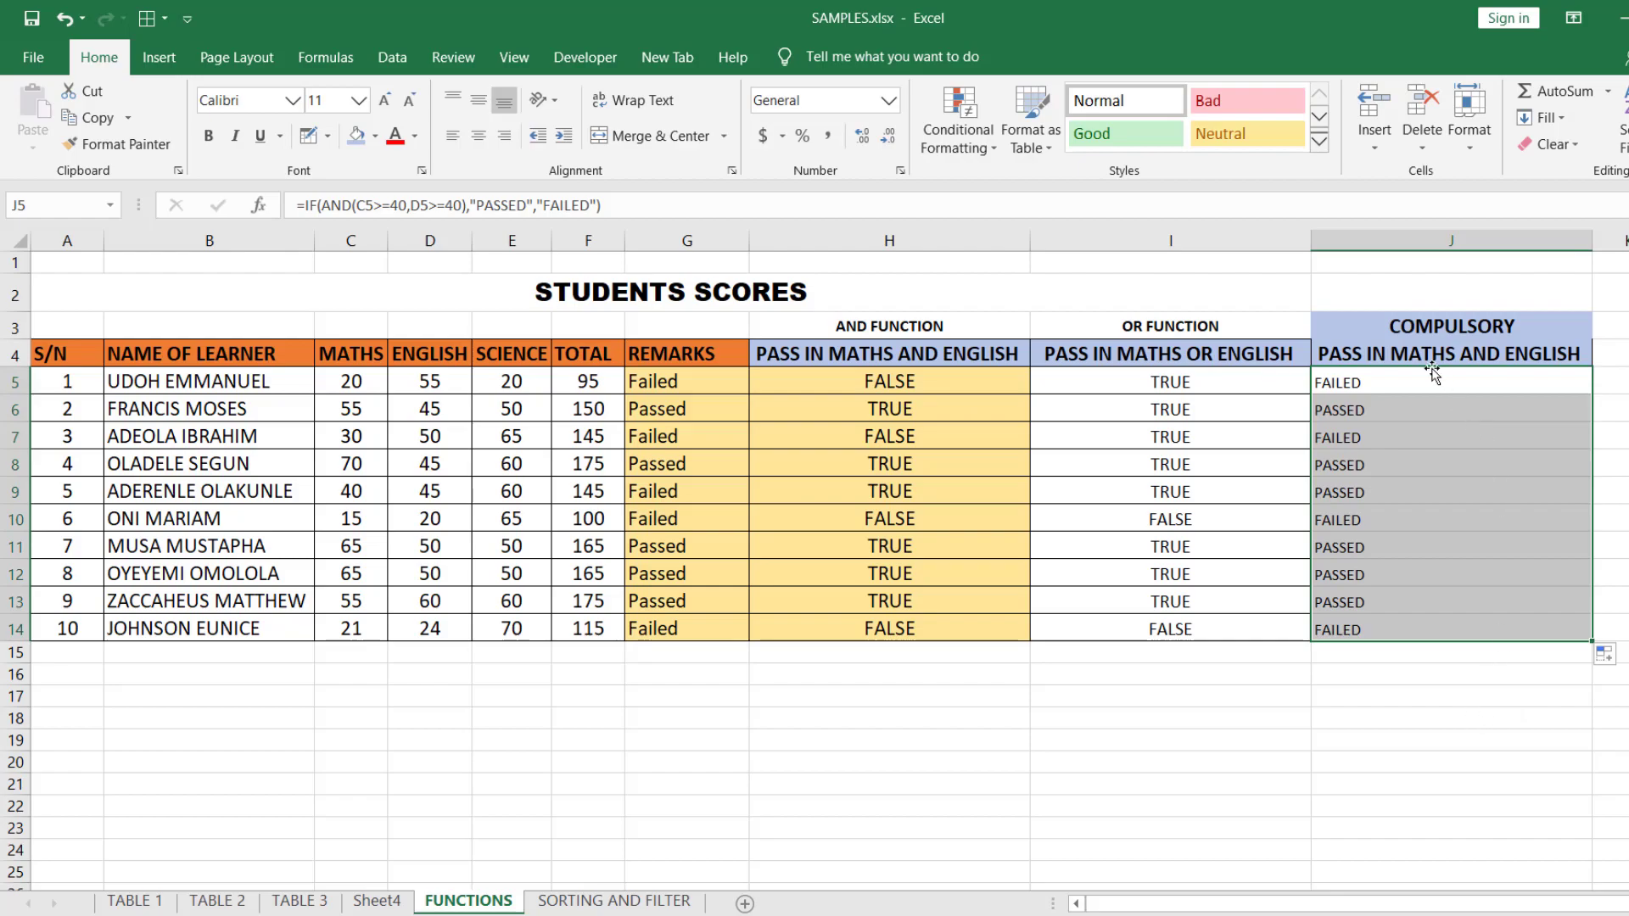
- Check the second learner's result in J6 against the Maths and English scores, then review the heading in J4 and the formula in J5
left_click(1410, 408)
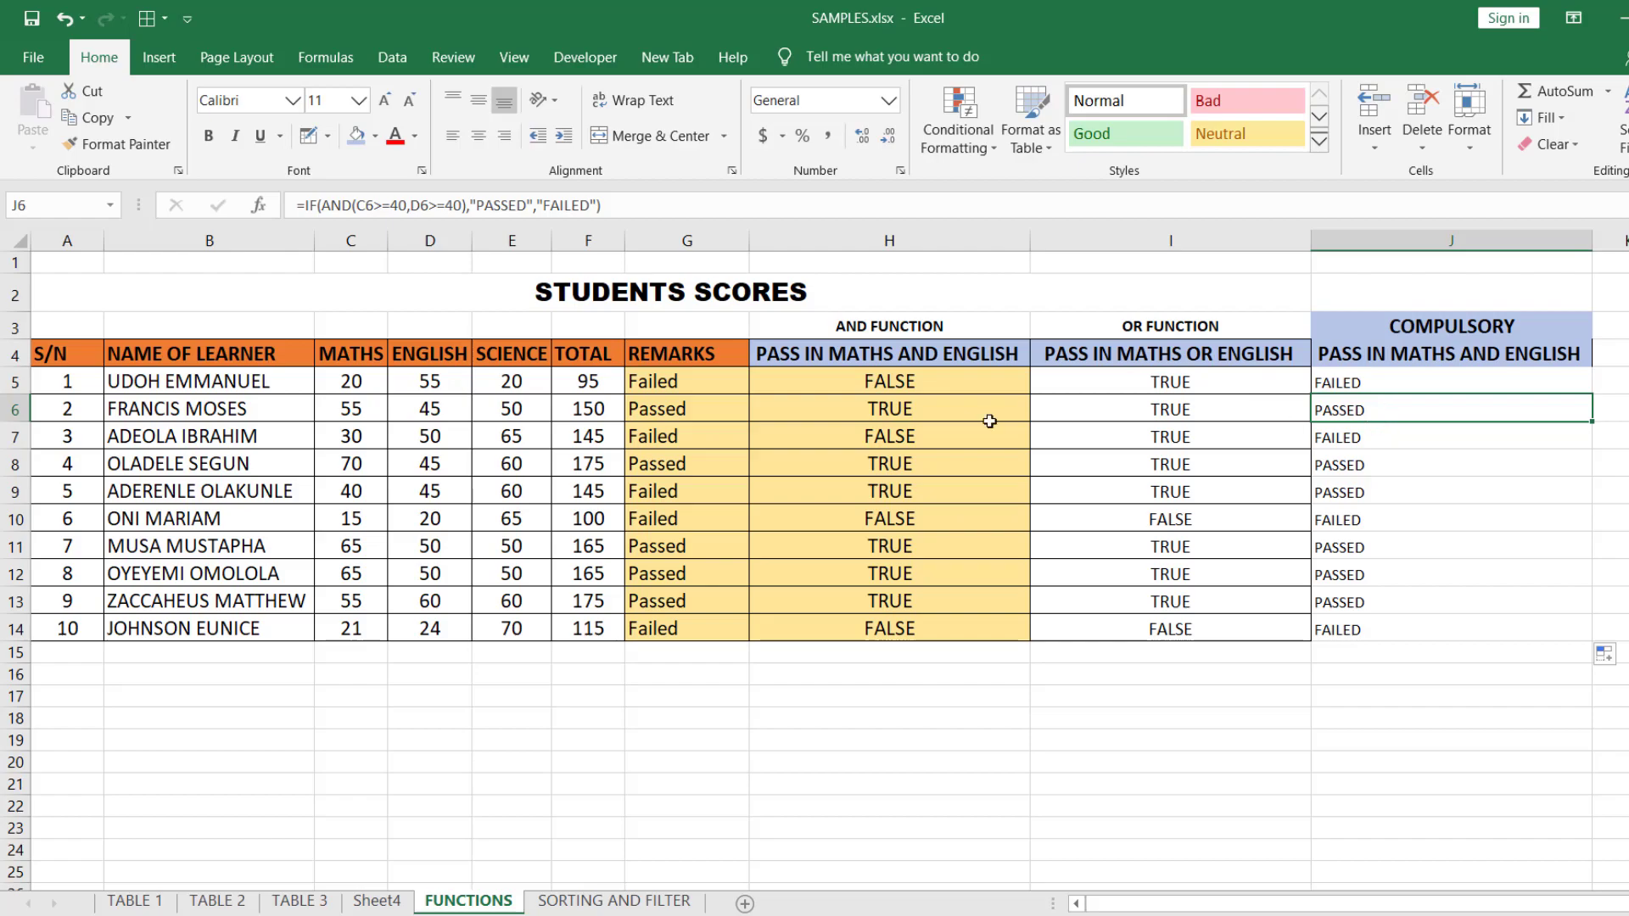
left_click(17, 410)
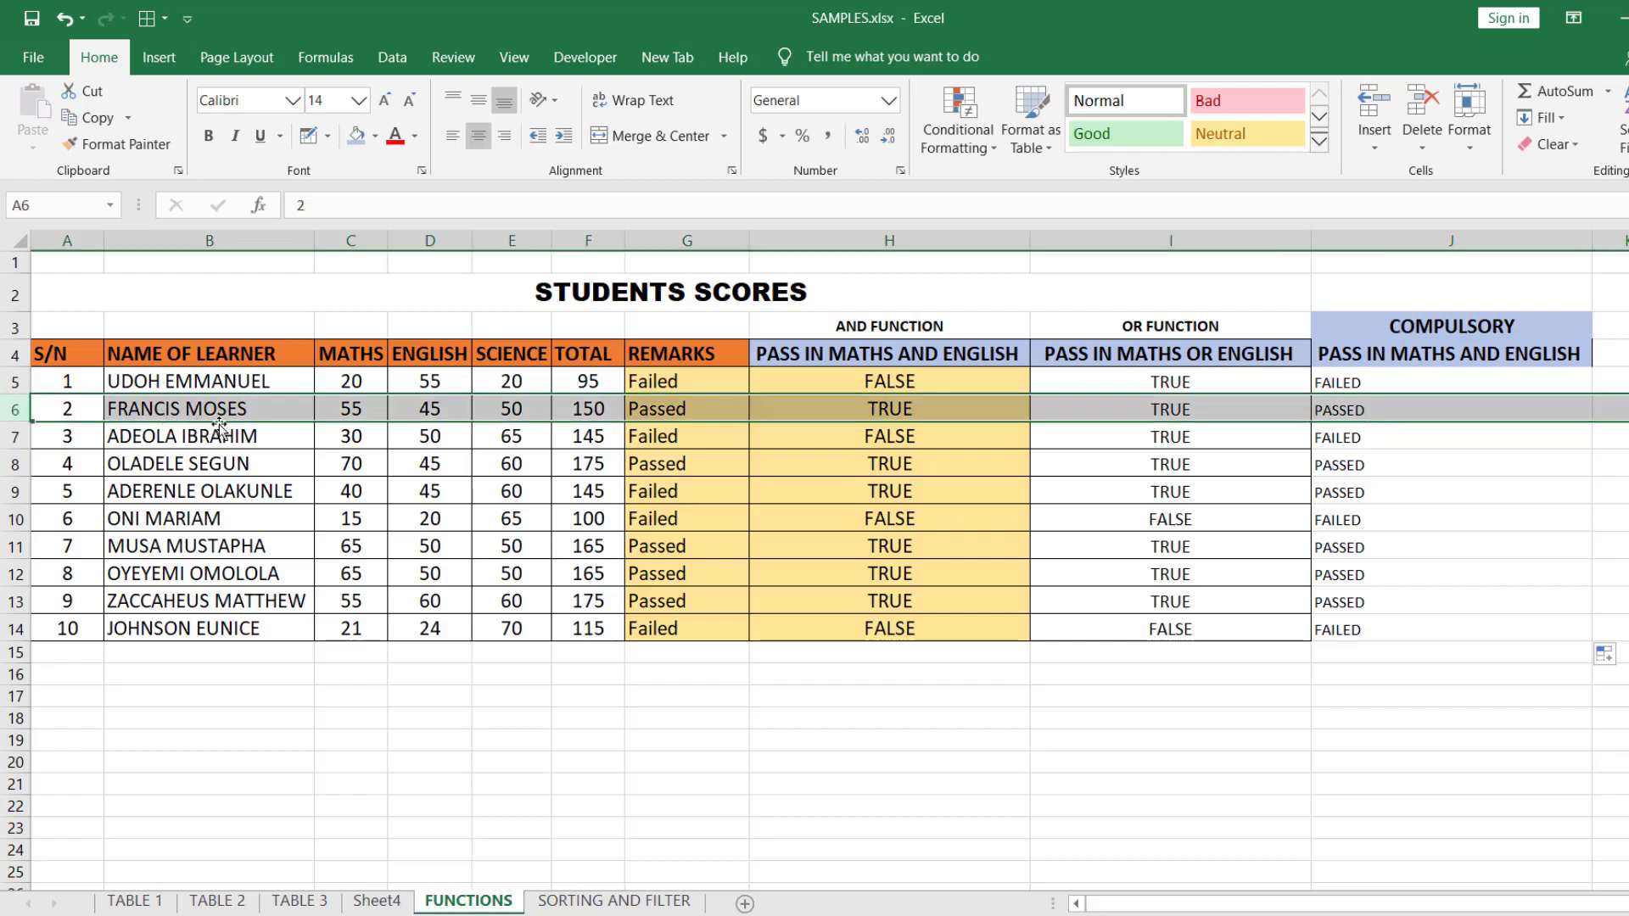
left_click(366, 413)
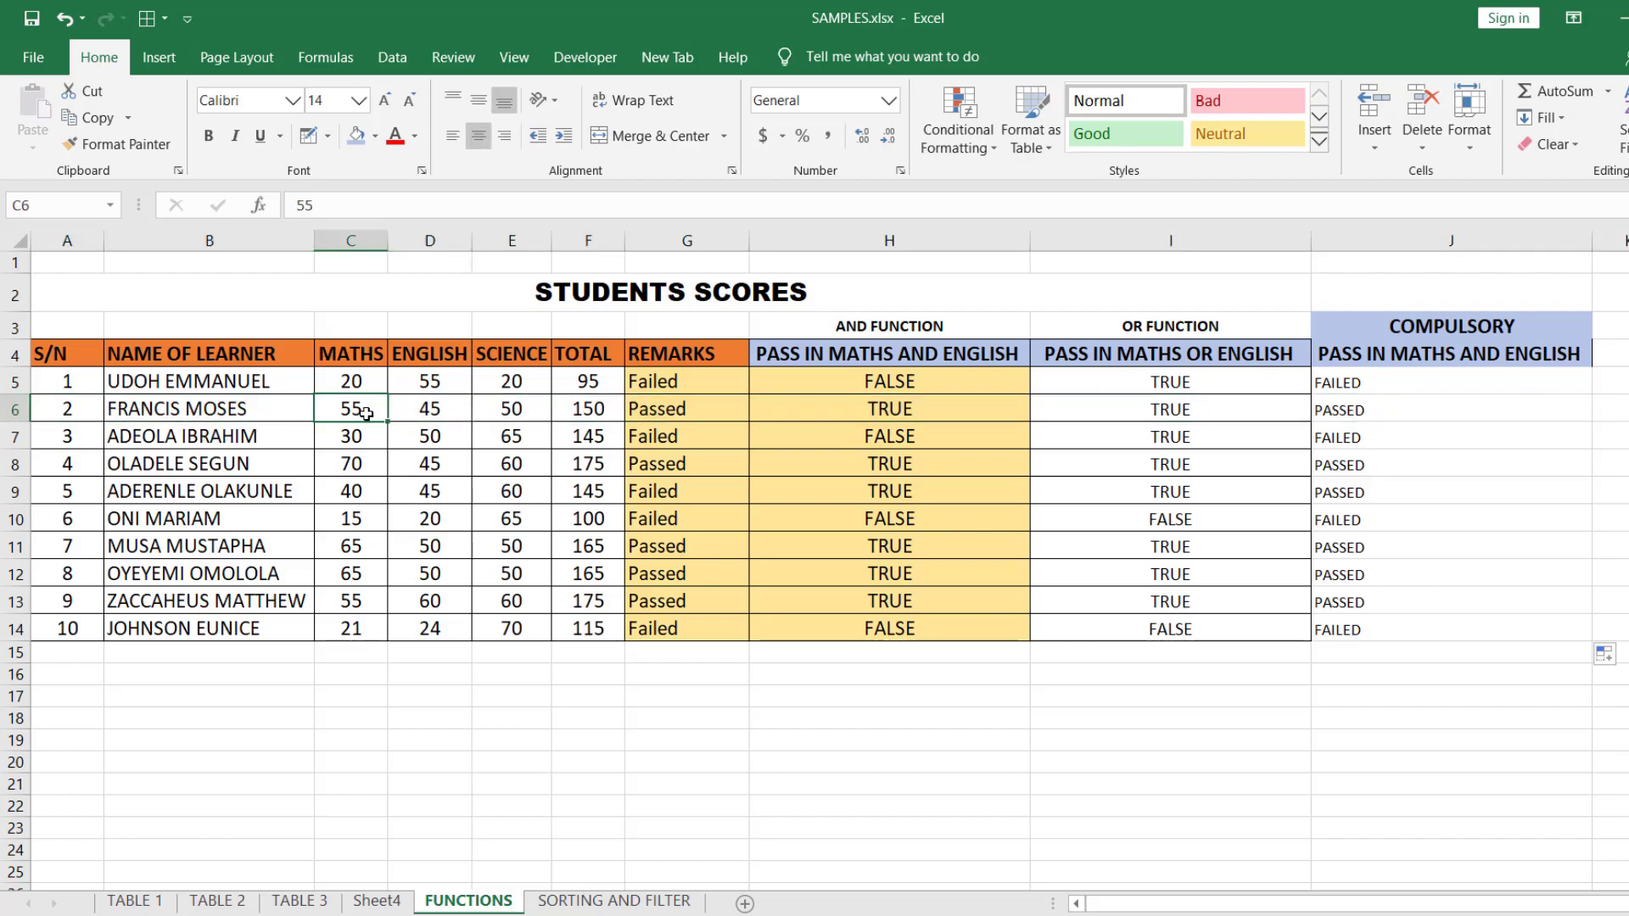
left_click(447, 406)
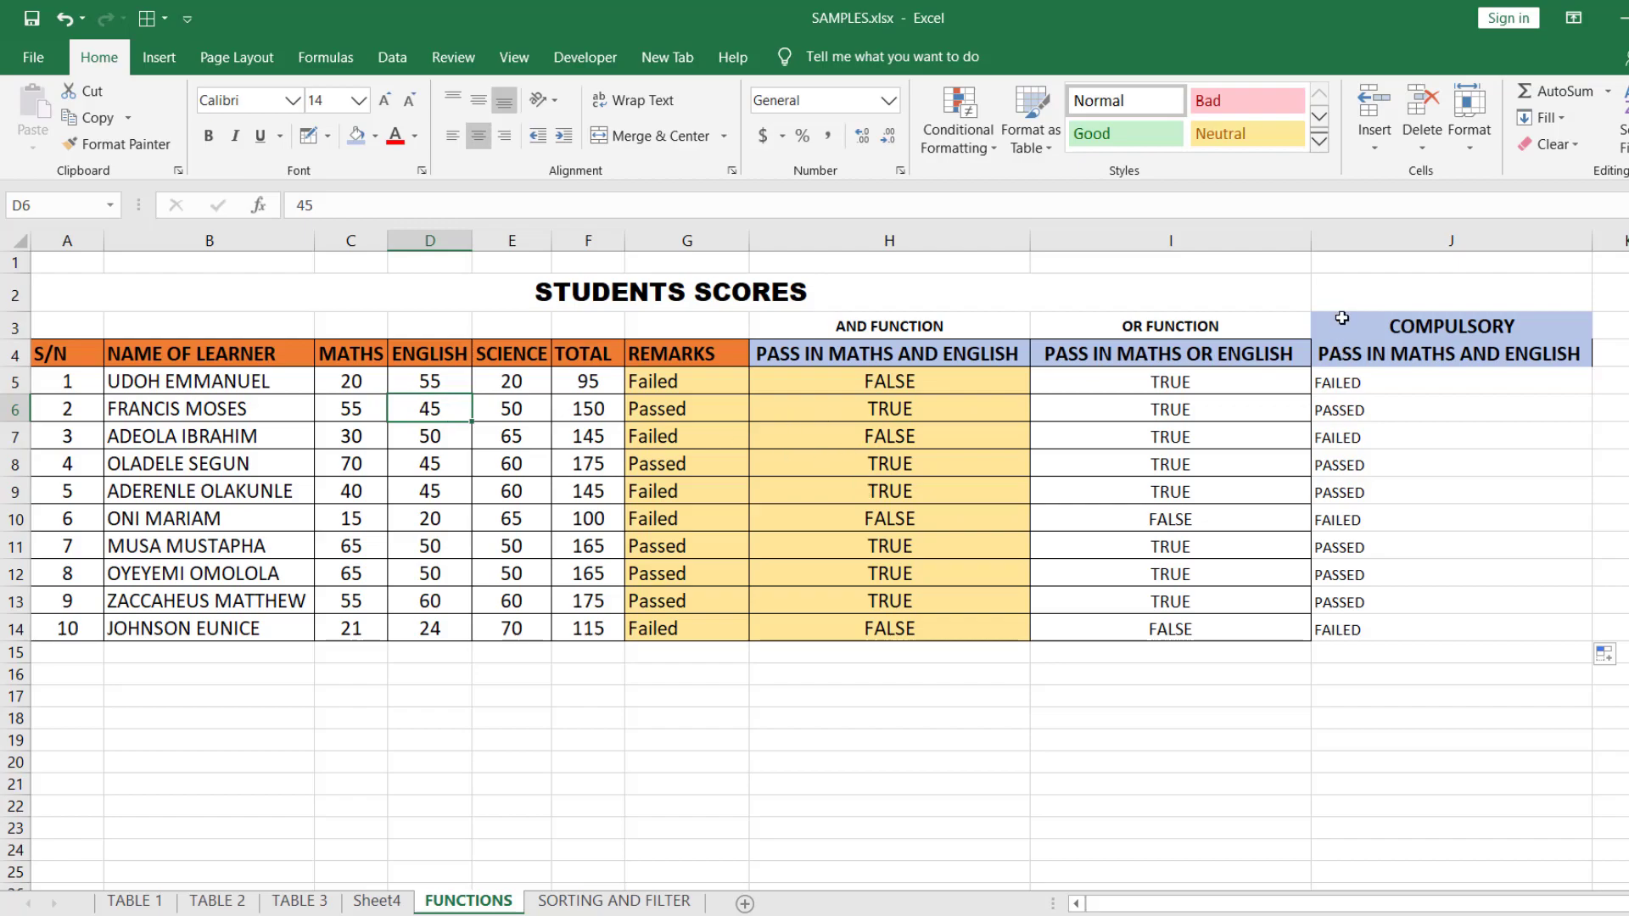
left_click(1467, 355)
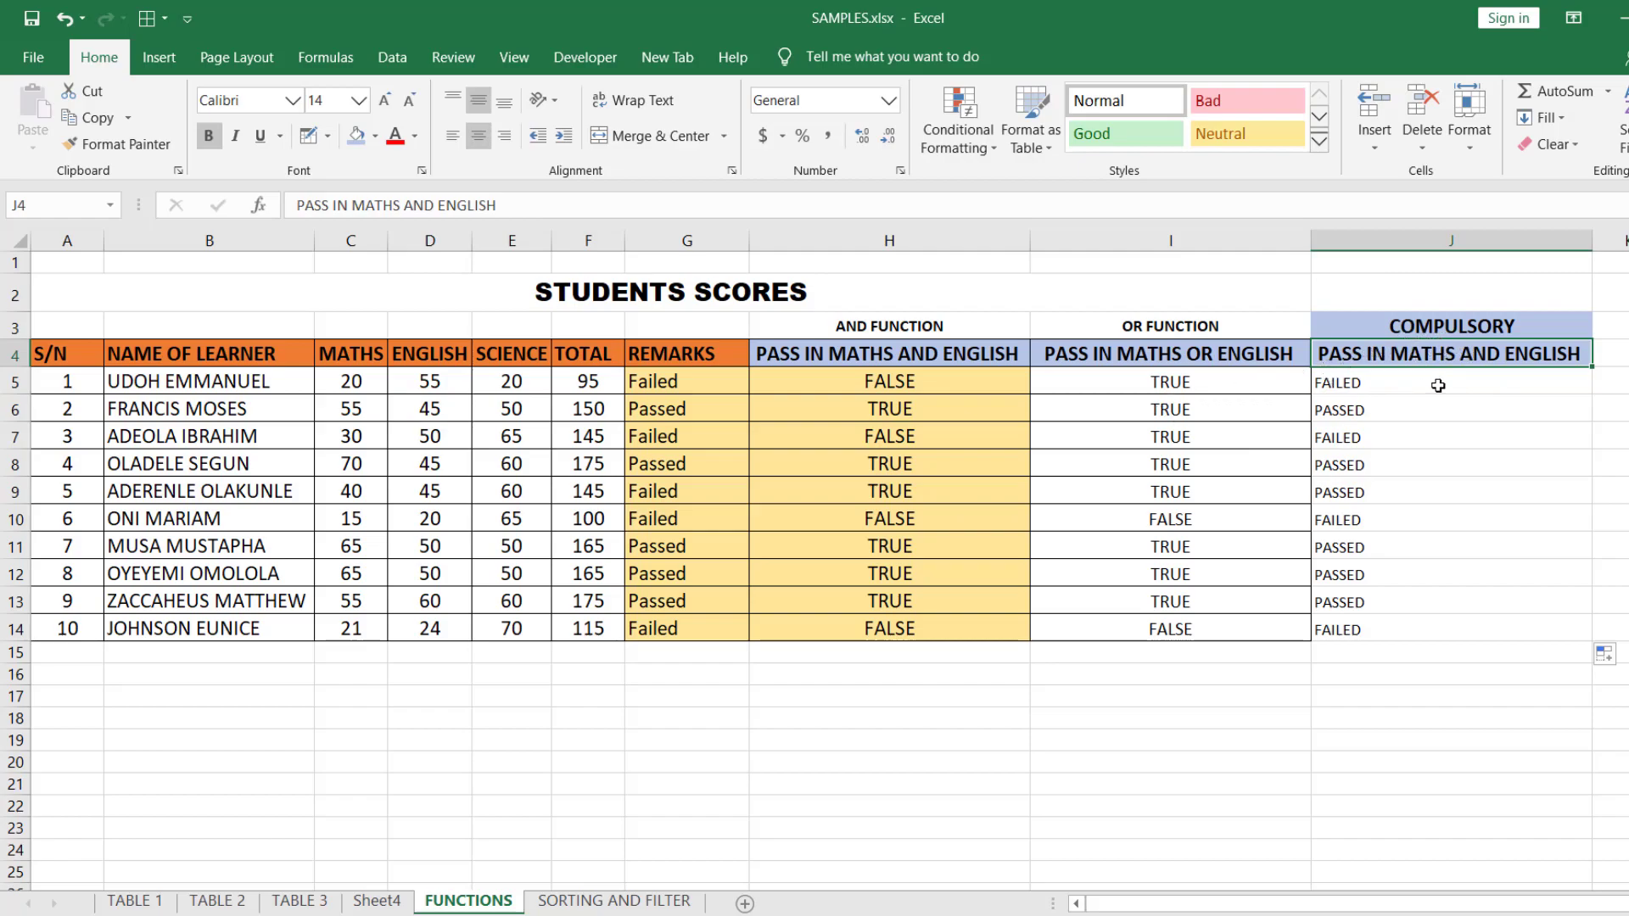
left_click(1438, 384)
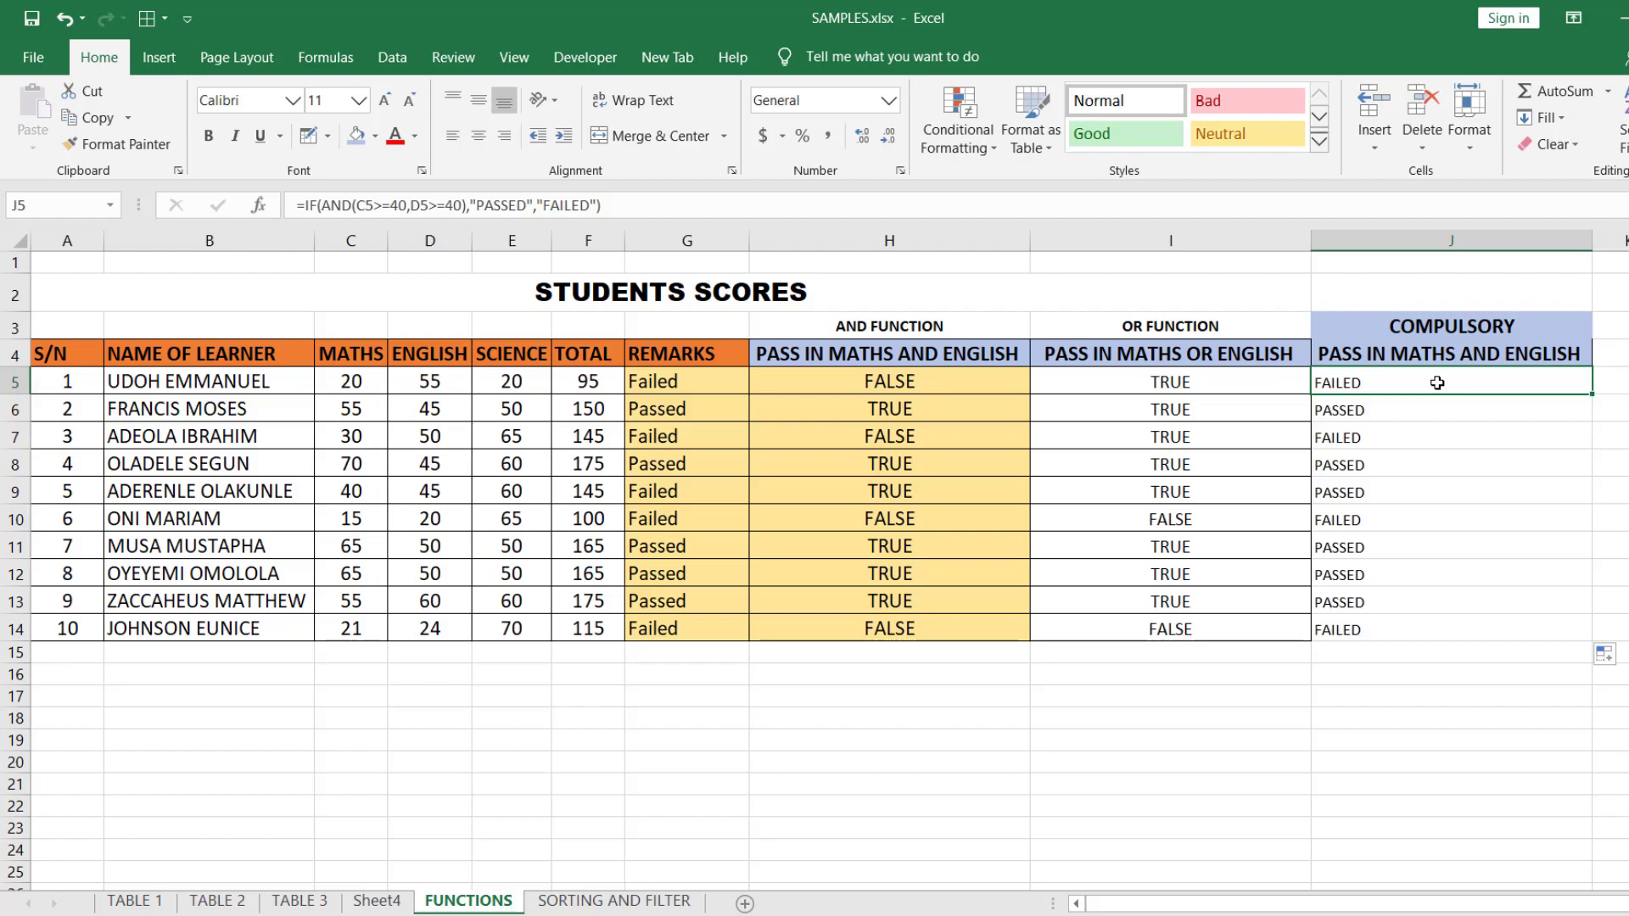
- Enter =COUNTIF(J5:J14,"PASSED") in J17 to count the learners who passed the compulsory subjects
left_click(1433, 630)
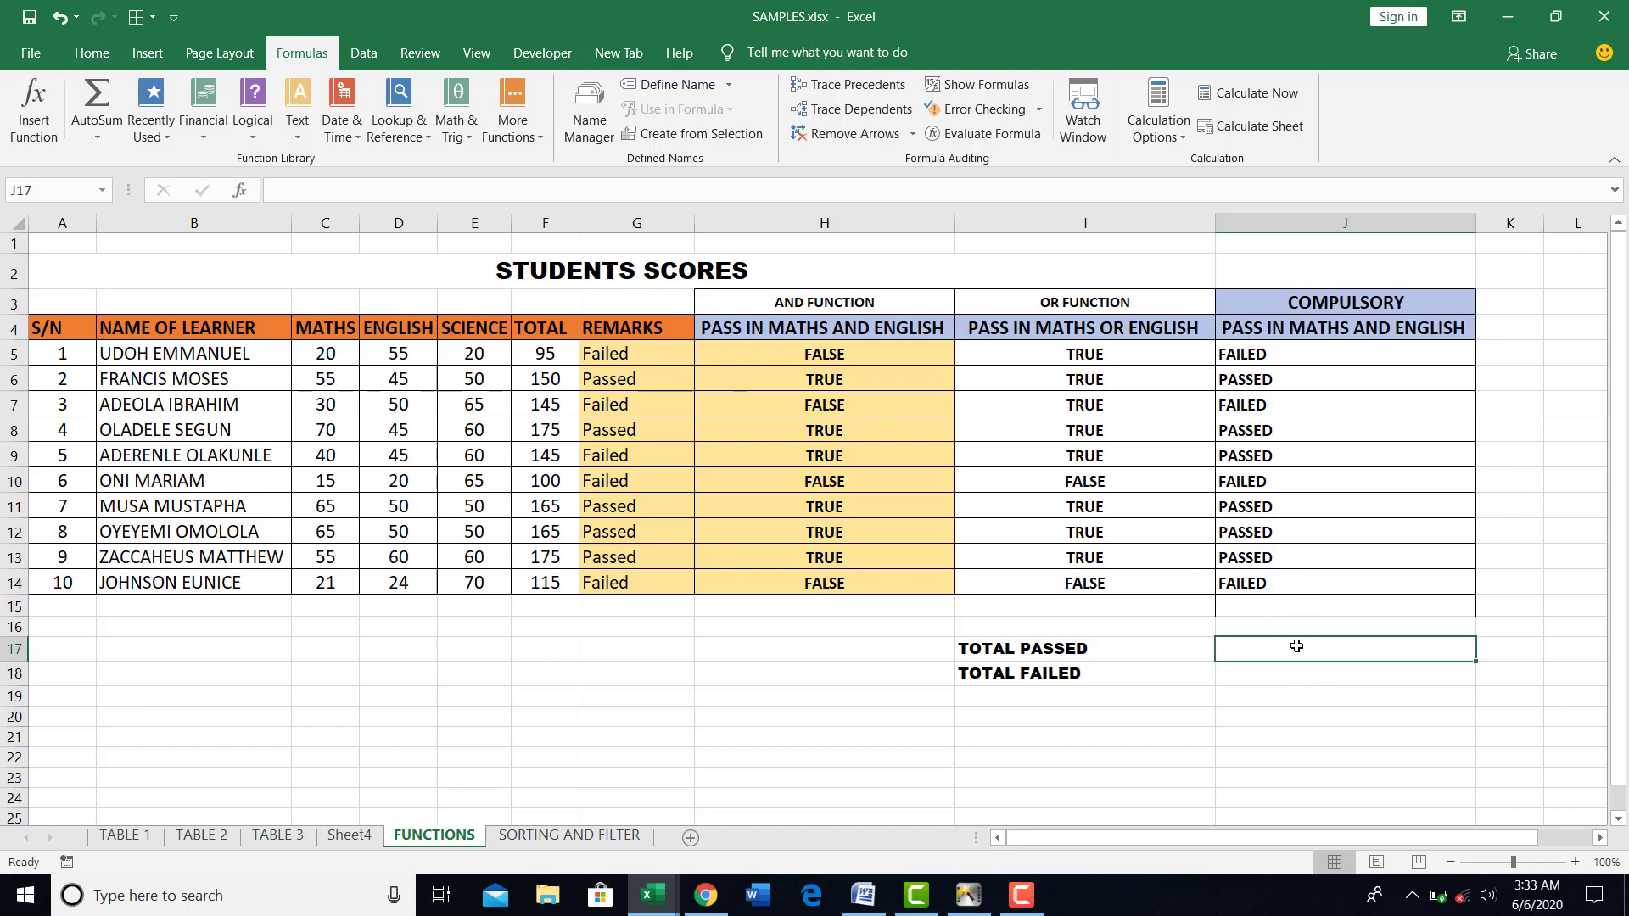
left_click(1284, 678)
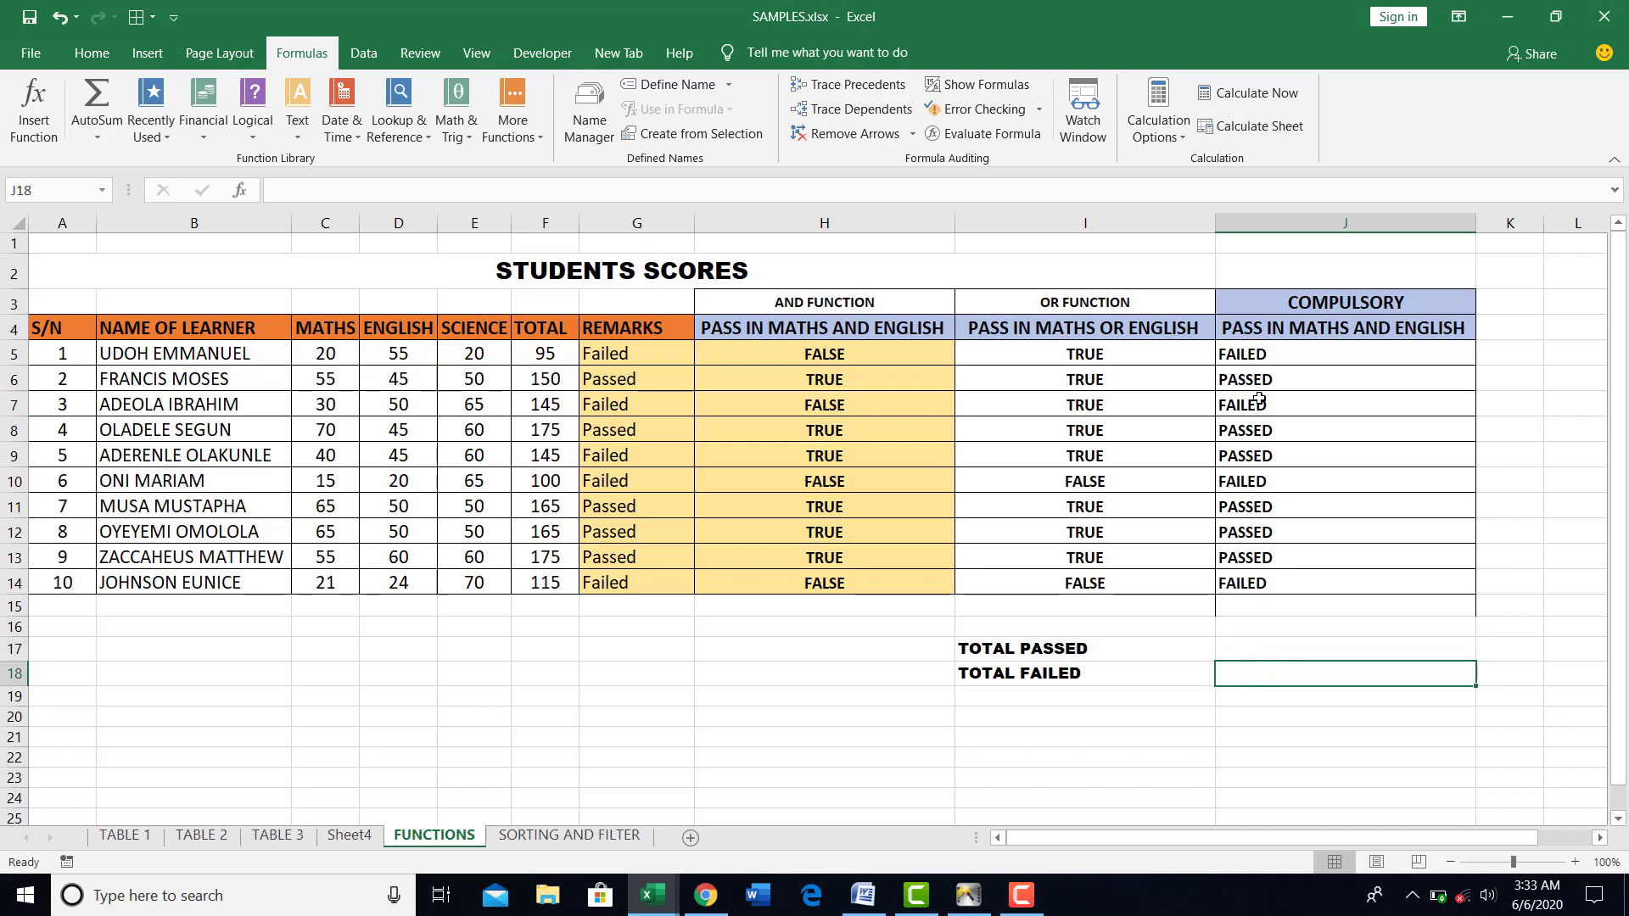
left_click(1290, 649)
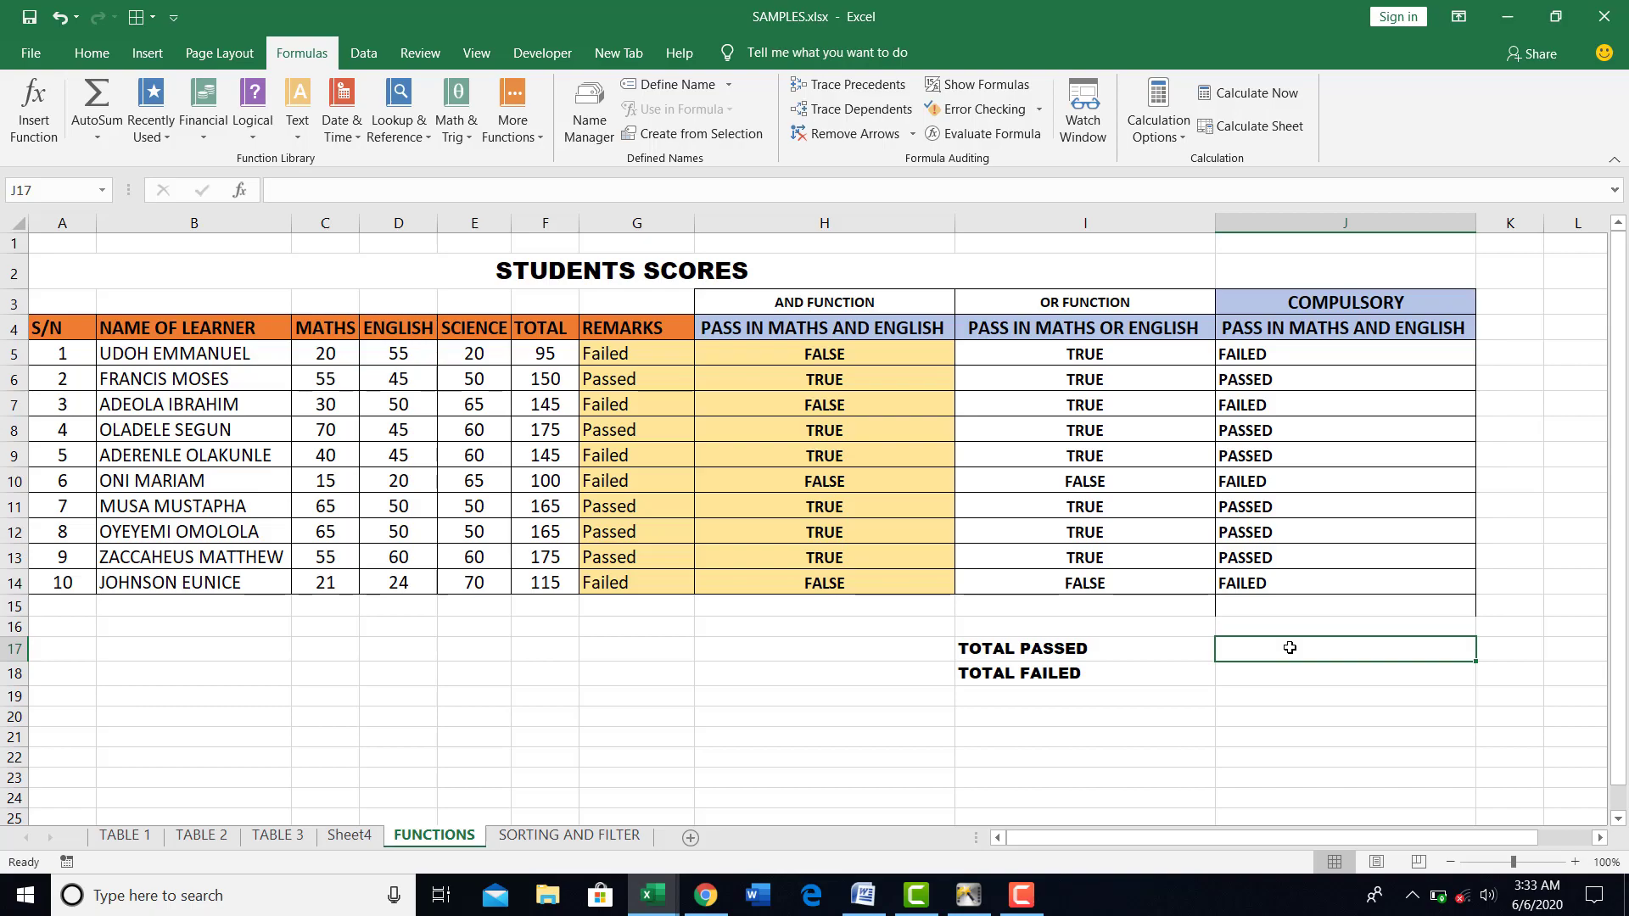
type("=")
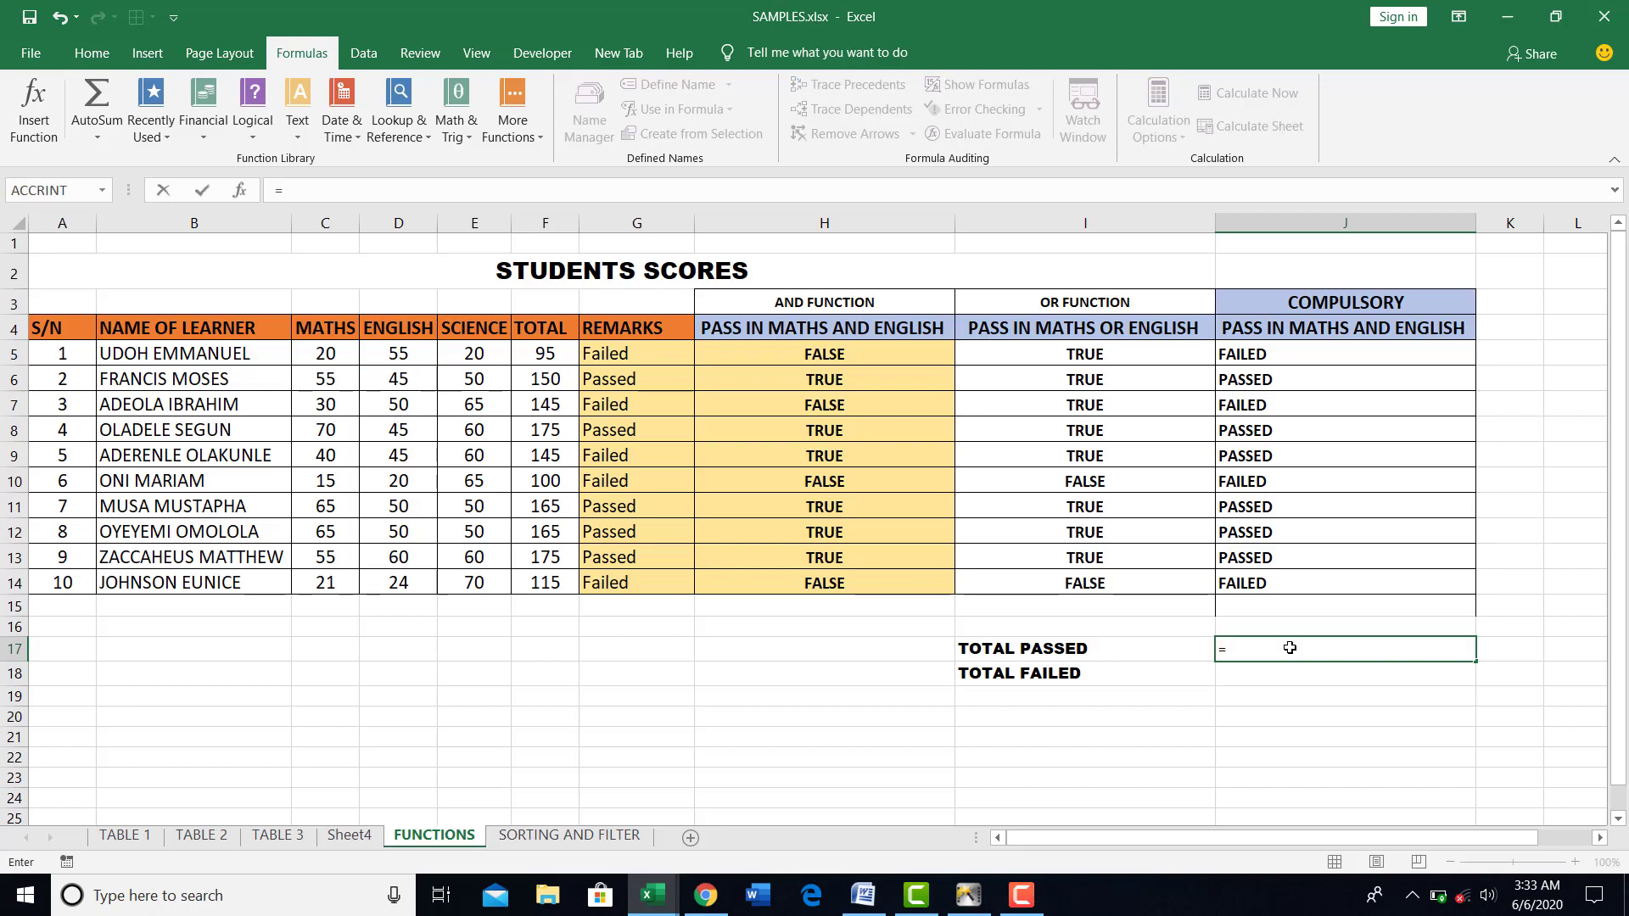
type("CP")
key("BackSpace")
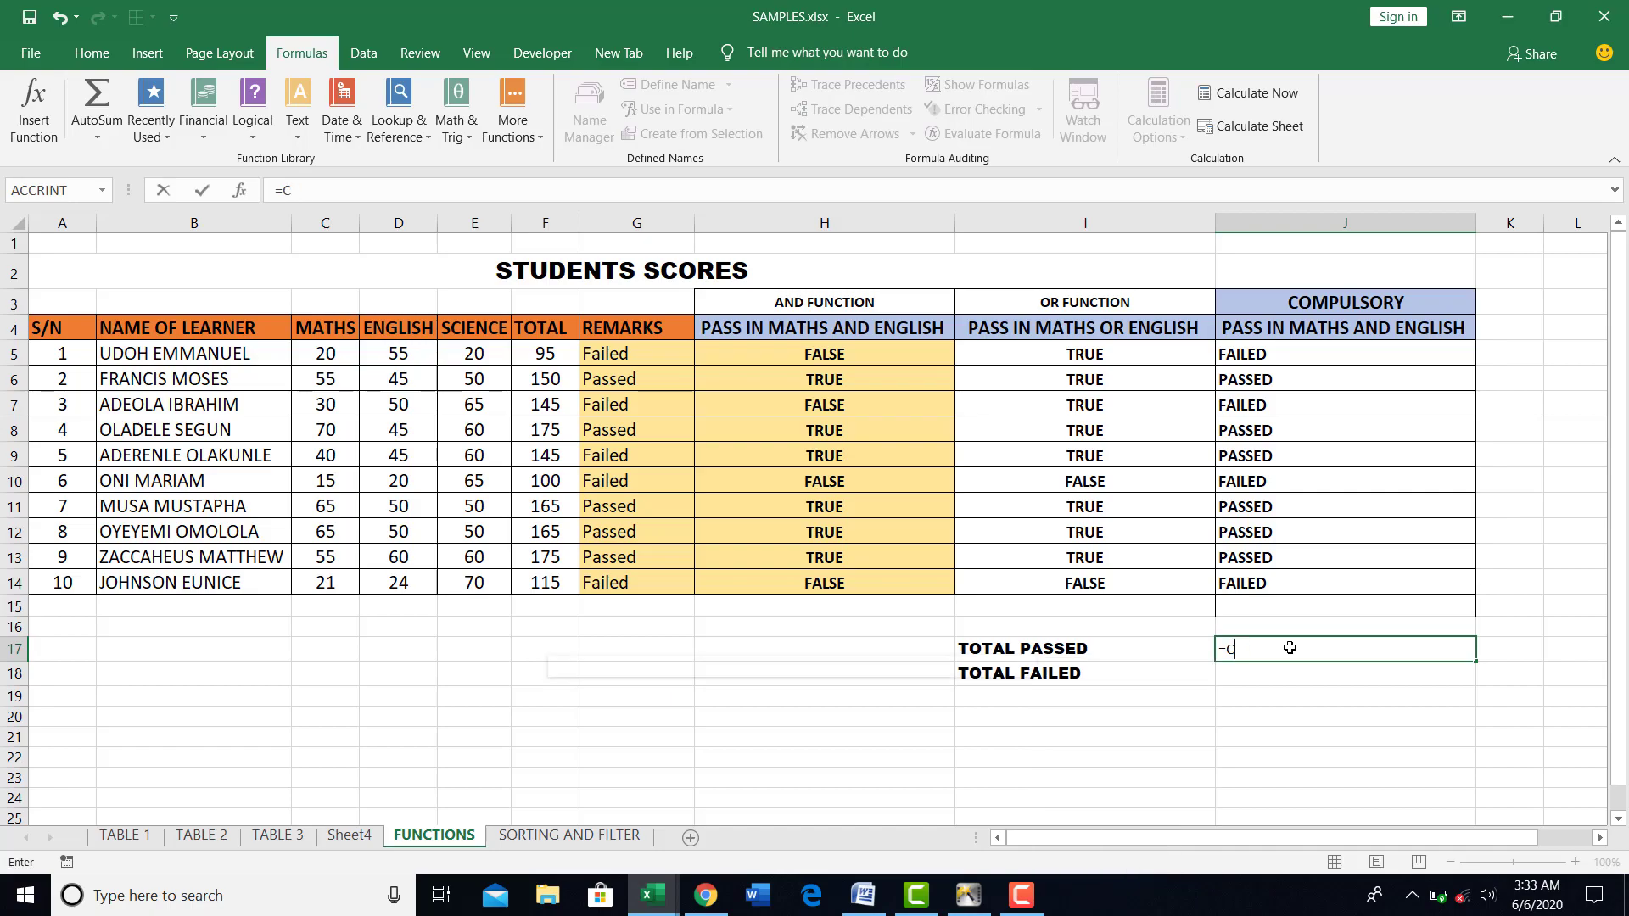
type("OUNT")
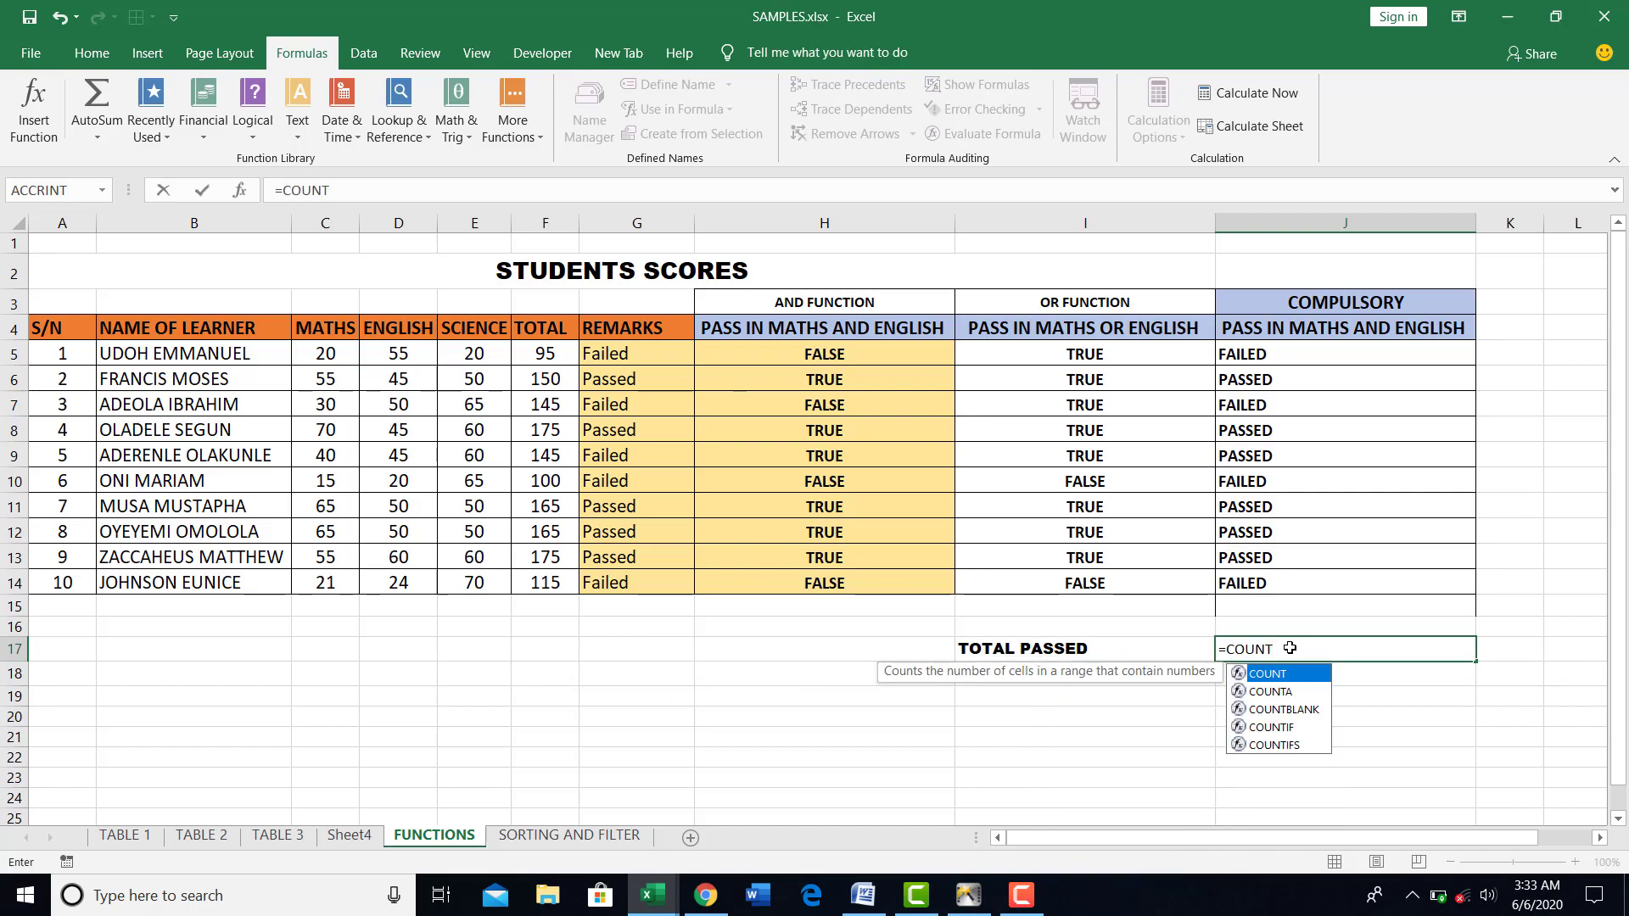
type("IF")
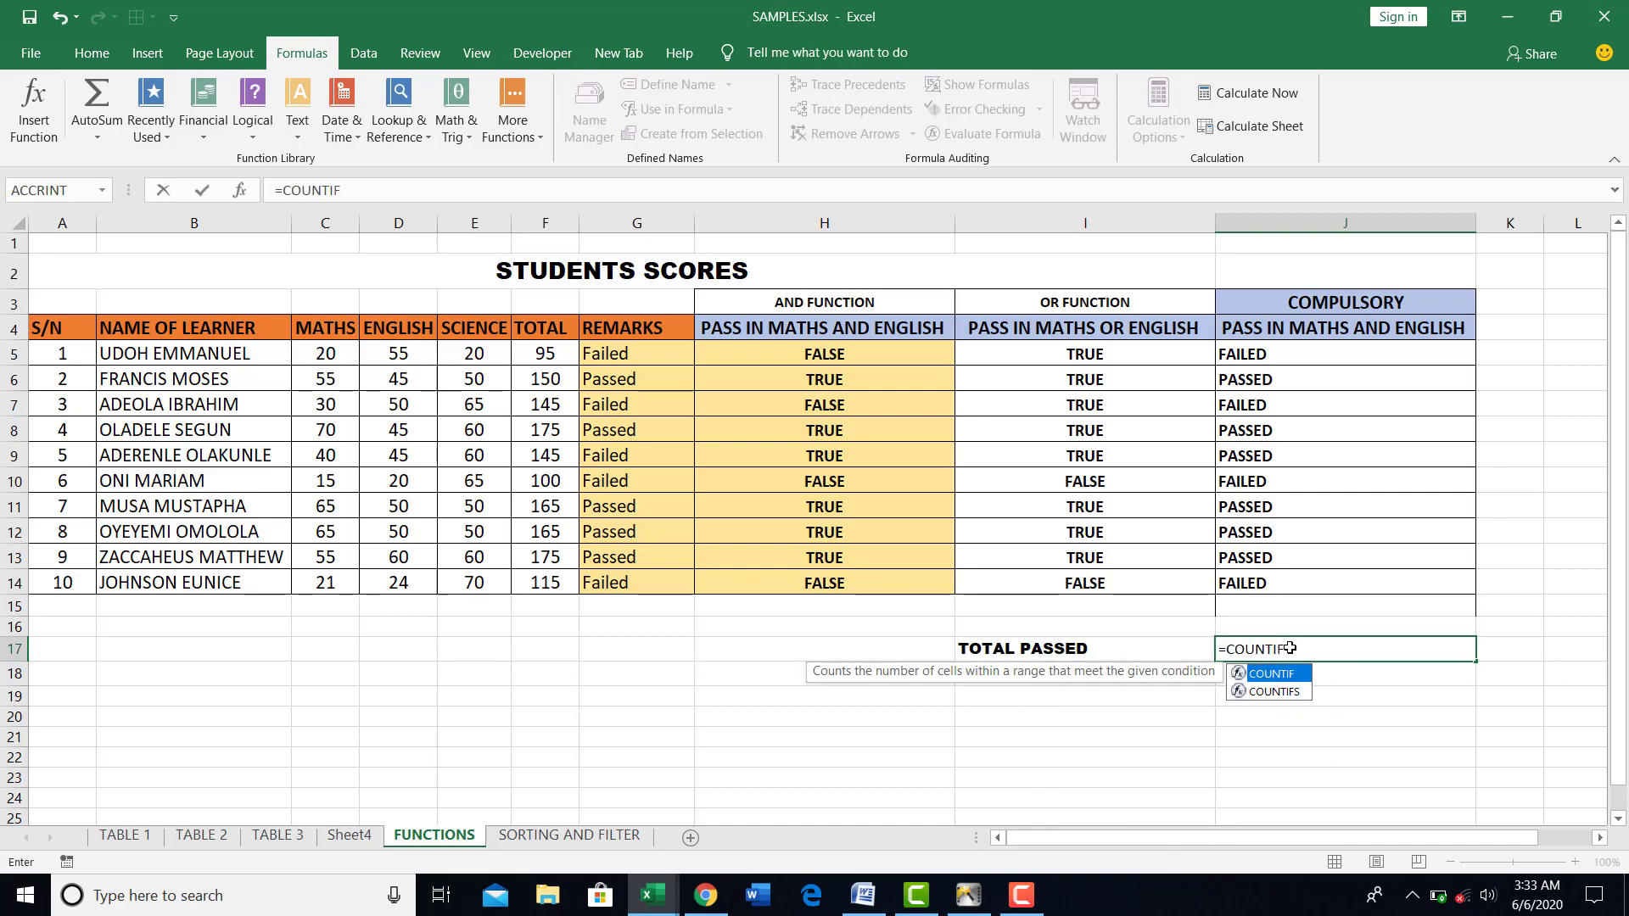
type("(")
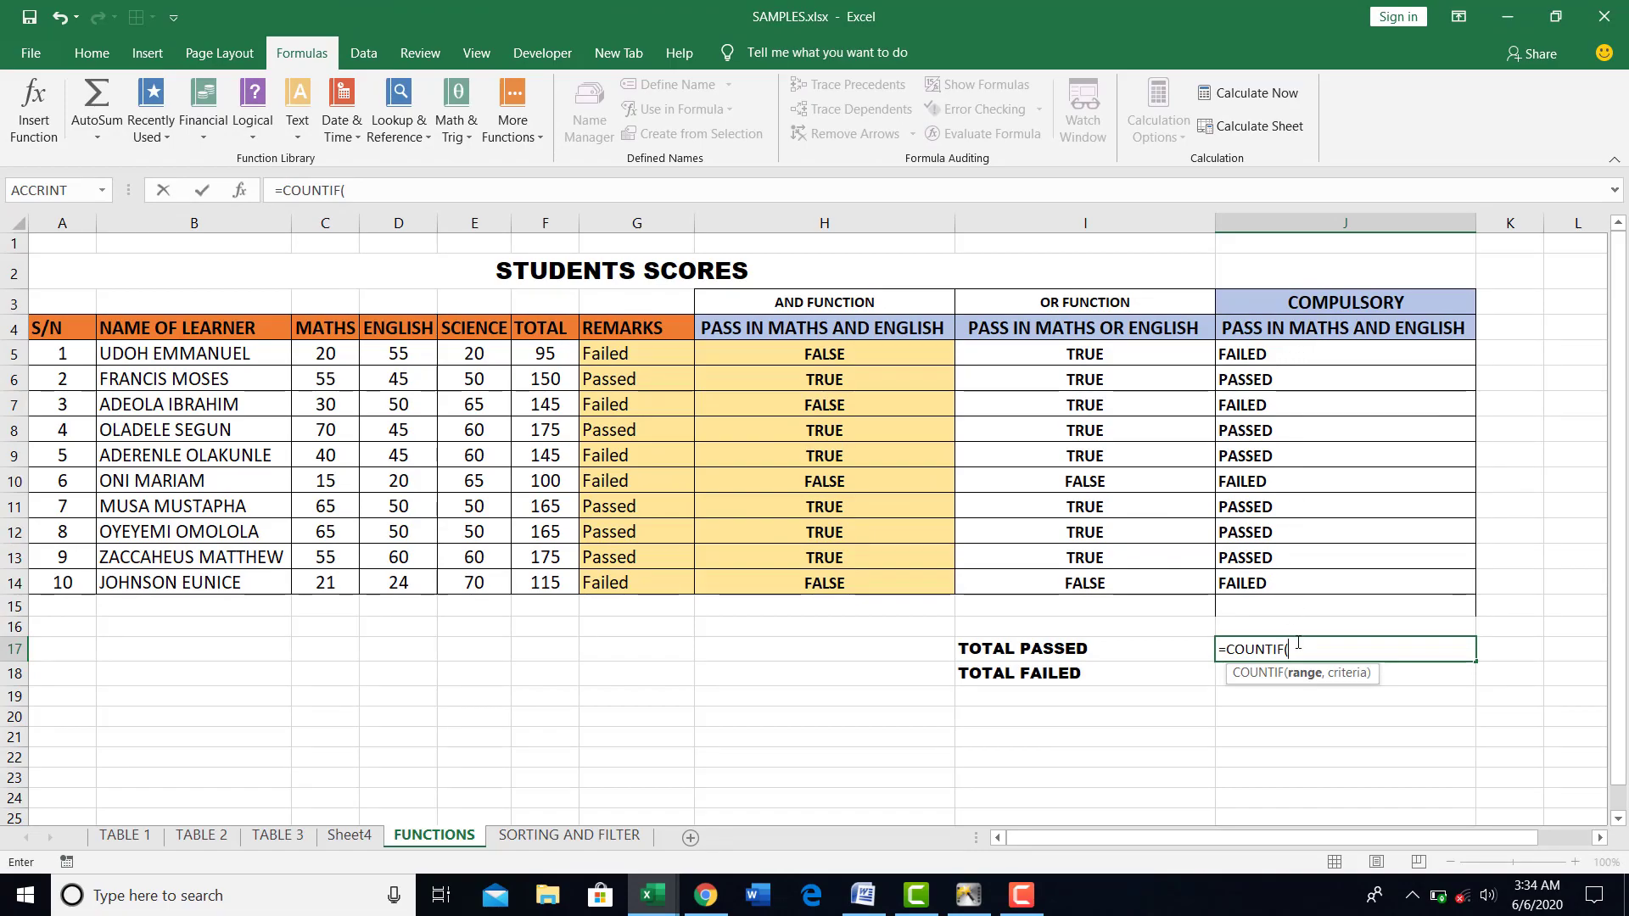
left_click_drag(1292, 354, 1288, 577)
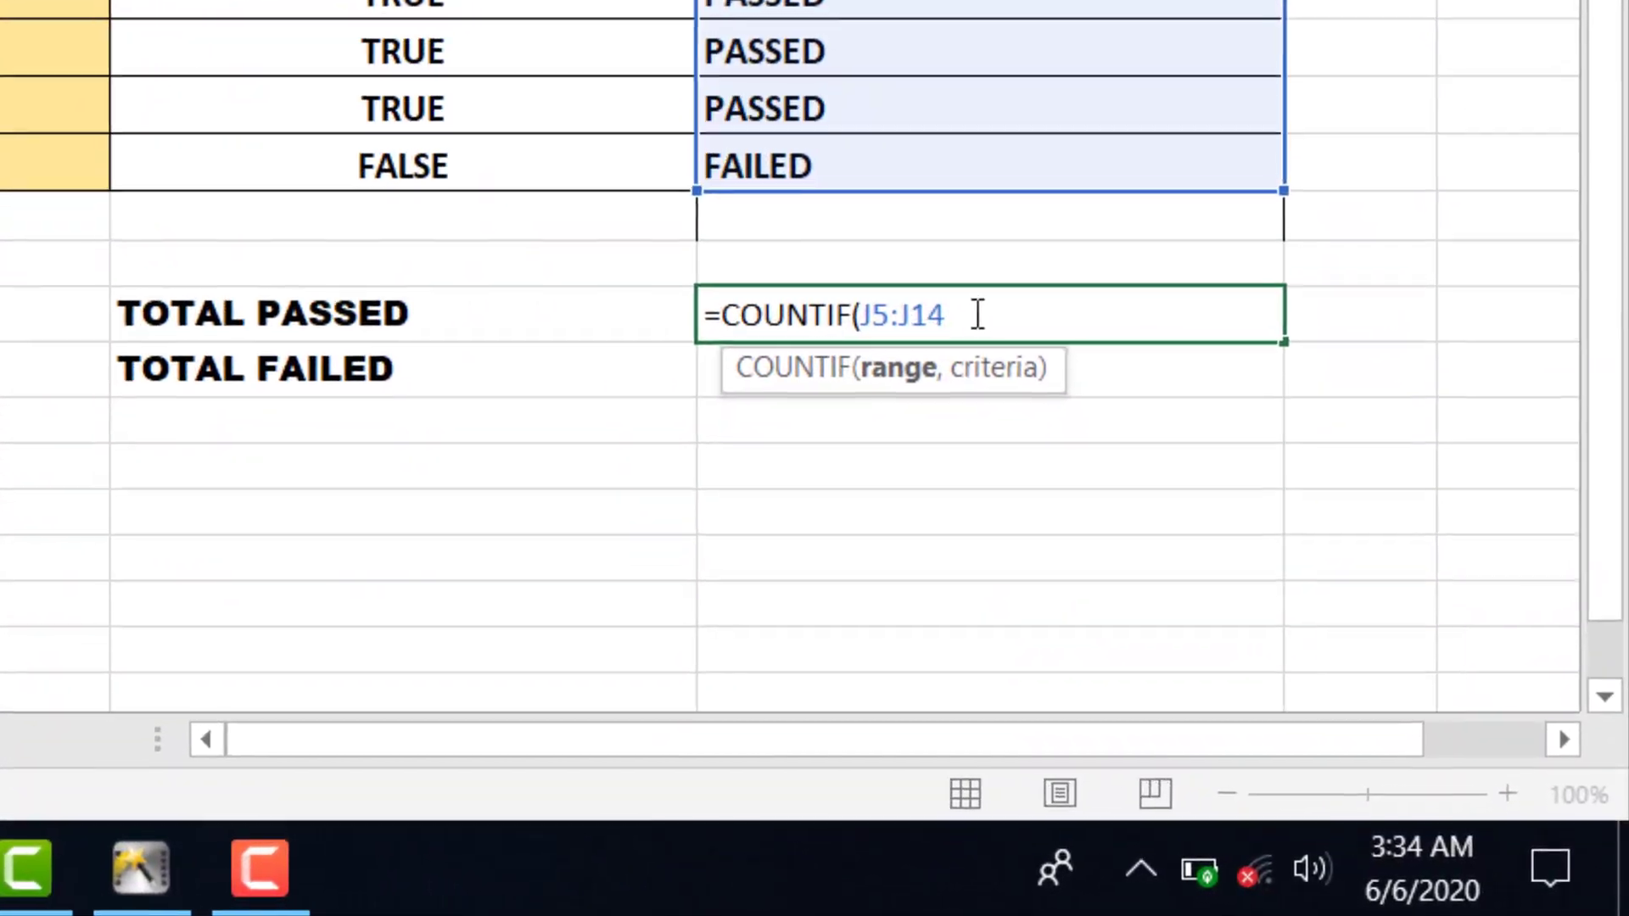
type(",")
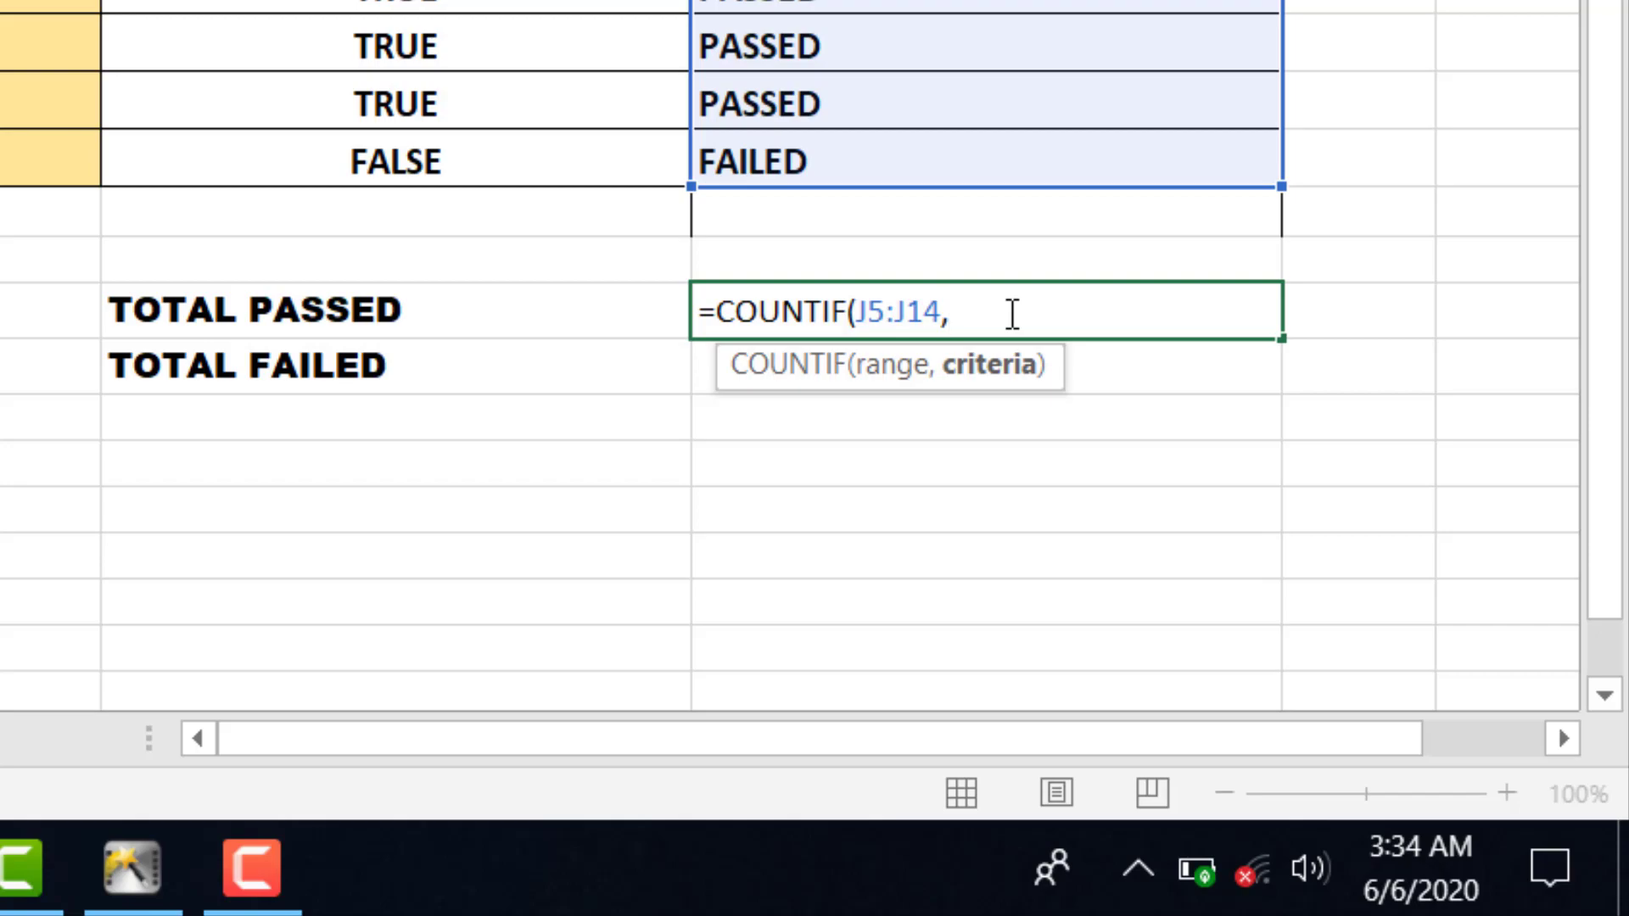
type("\"PASSED\")")
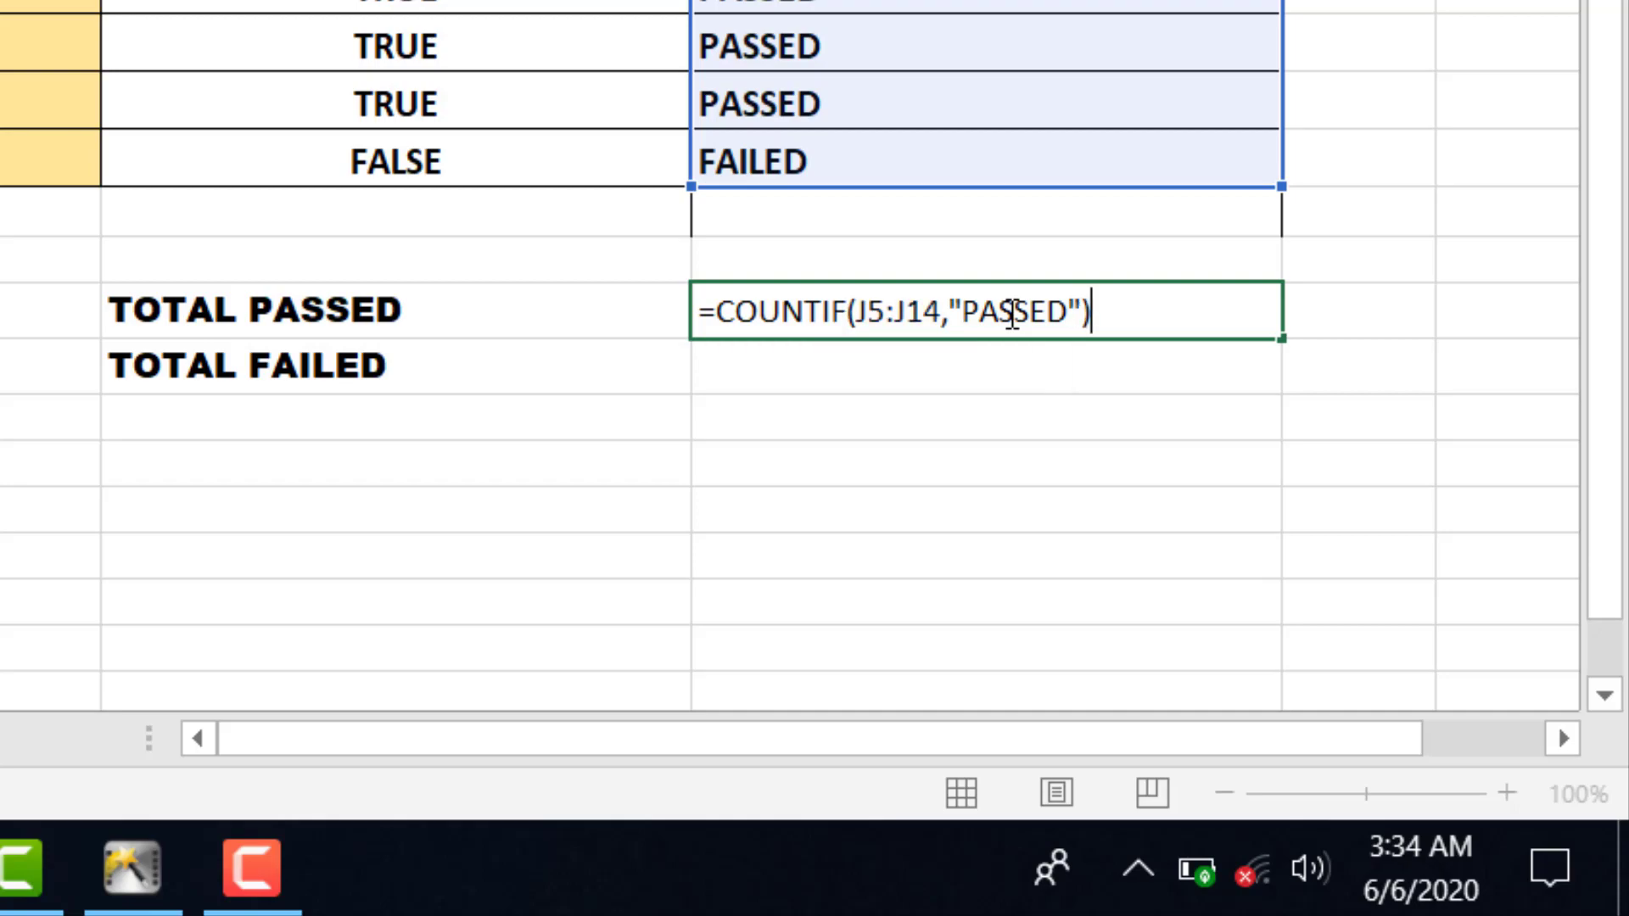
key("Return")
left_click(1010, 313)
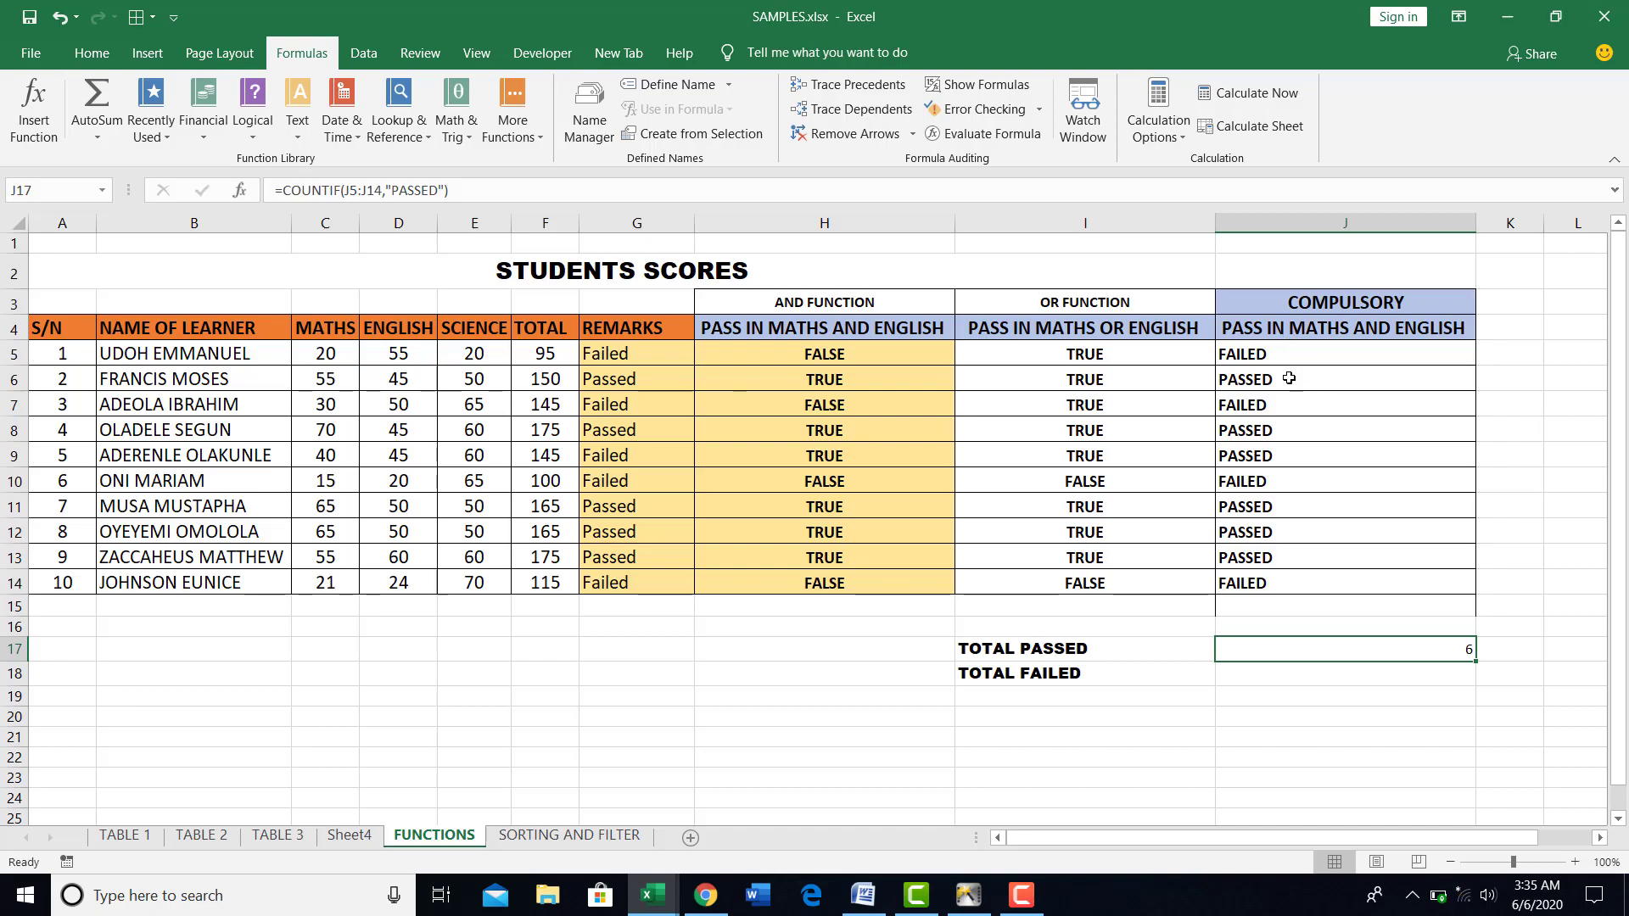
- Check the TOTAL PASSED count in J17 against each PASSED entry in the compulsory column
left_click(1289, 380)
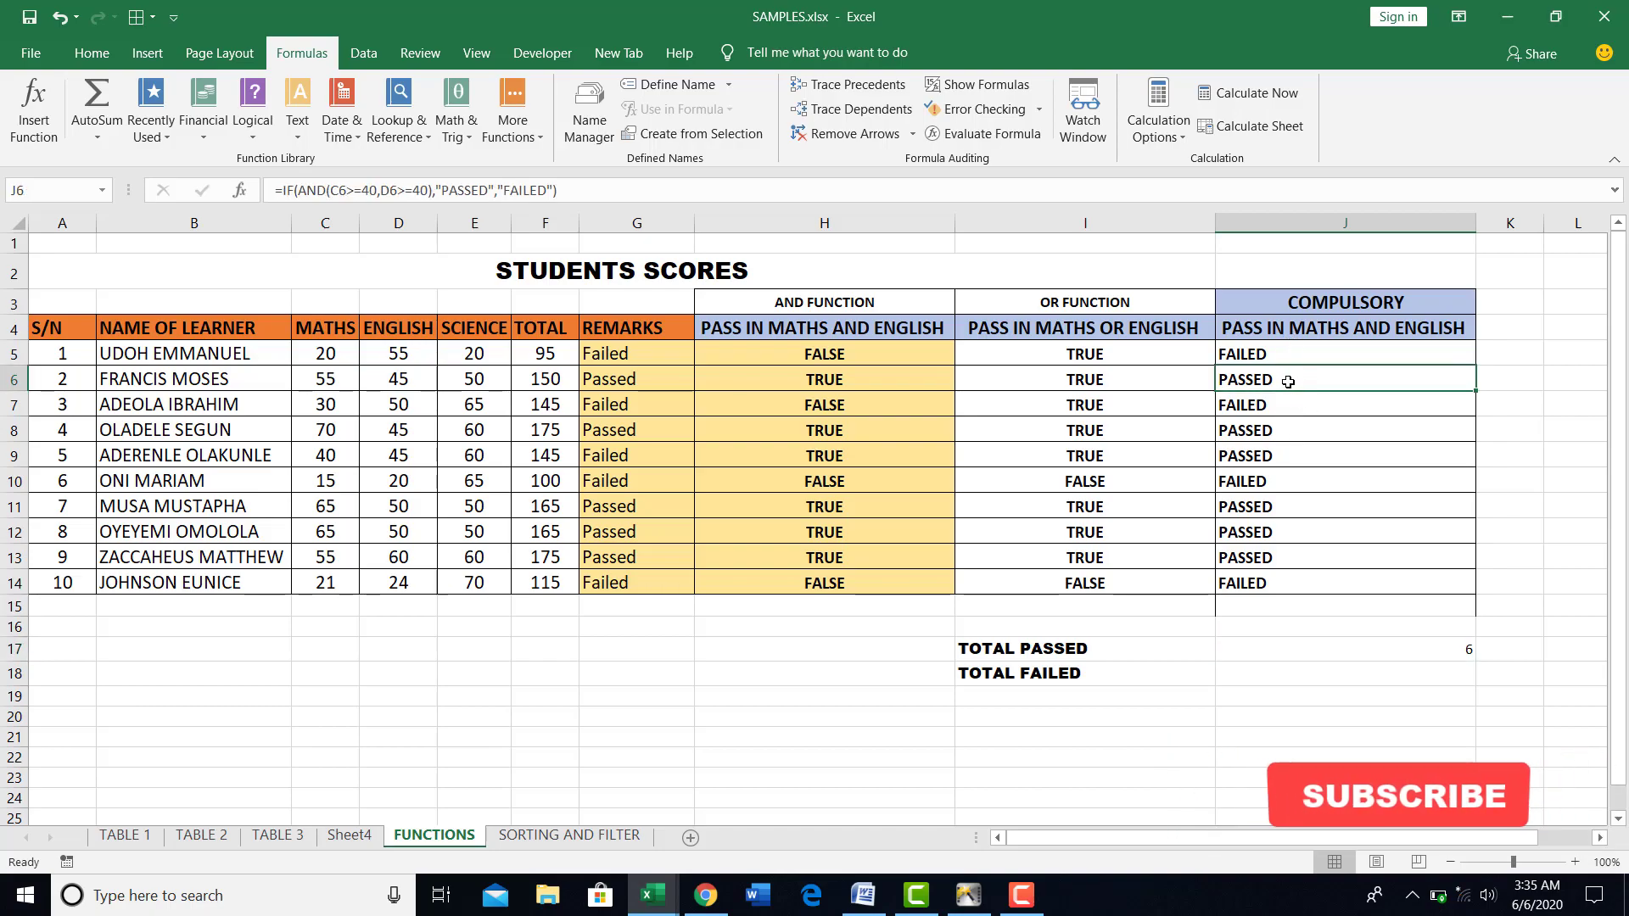
left_click(1290, 432)
left_click(1293, 460)
left_click(1293, 509)
left_click(1295, 530)
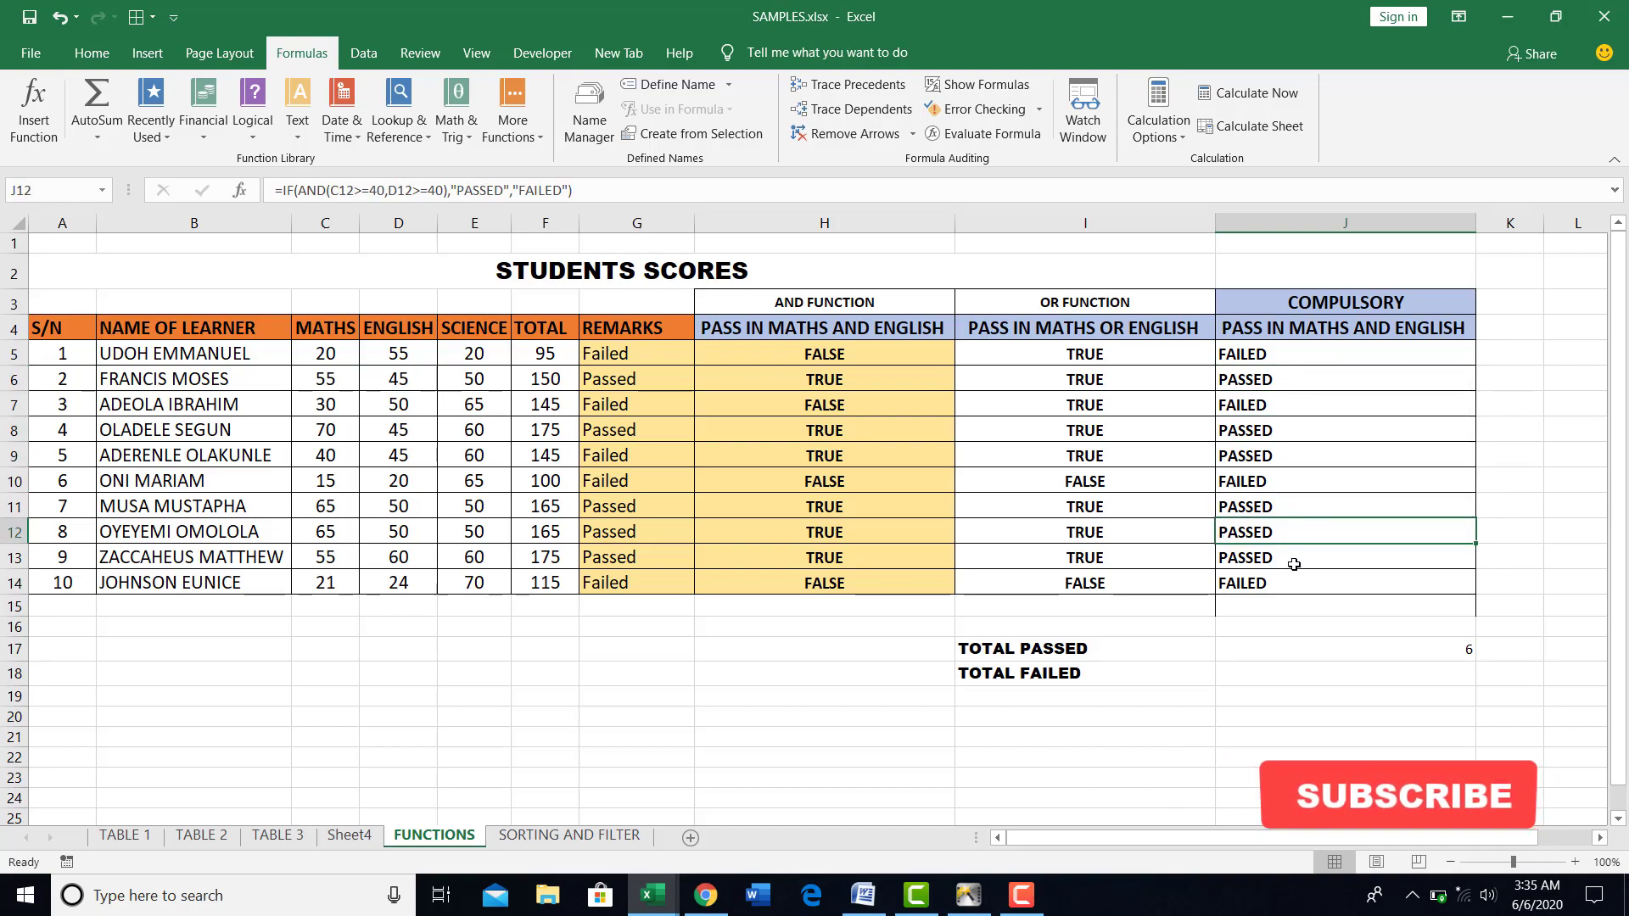
left_click(1294, 553)
left_click(1329, 652)
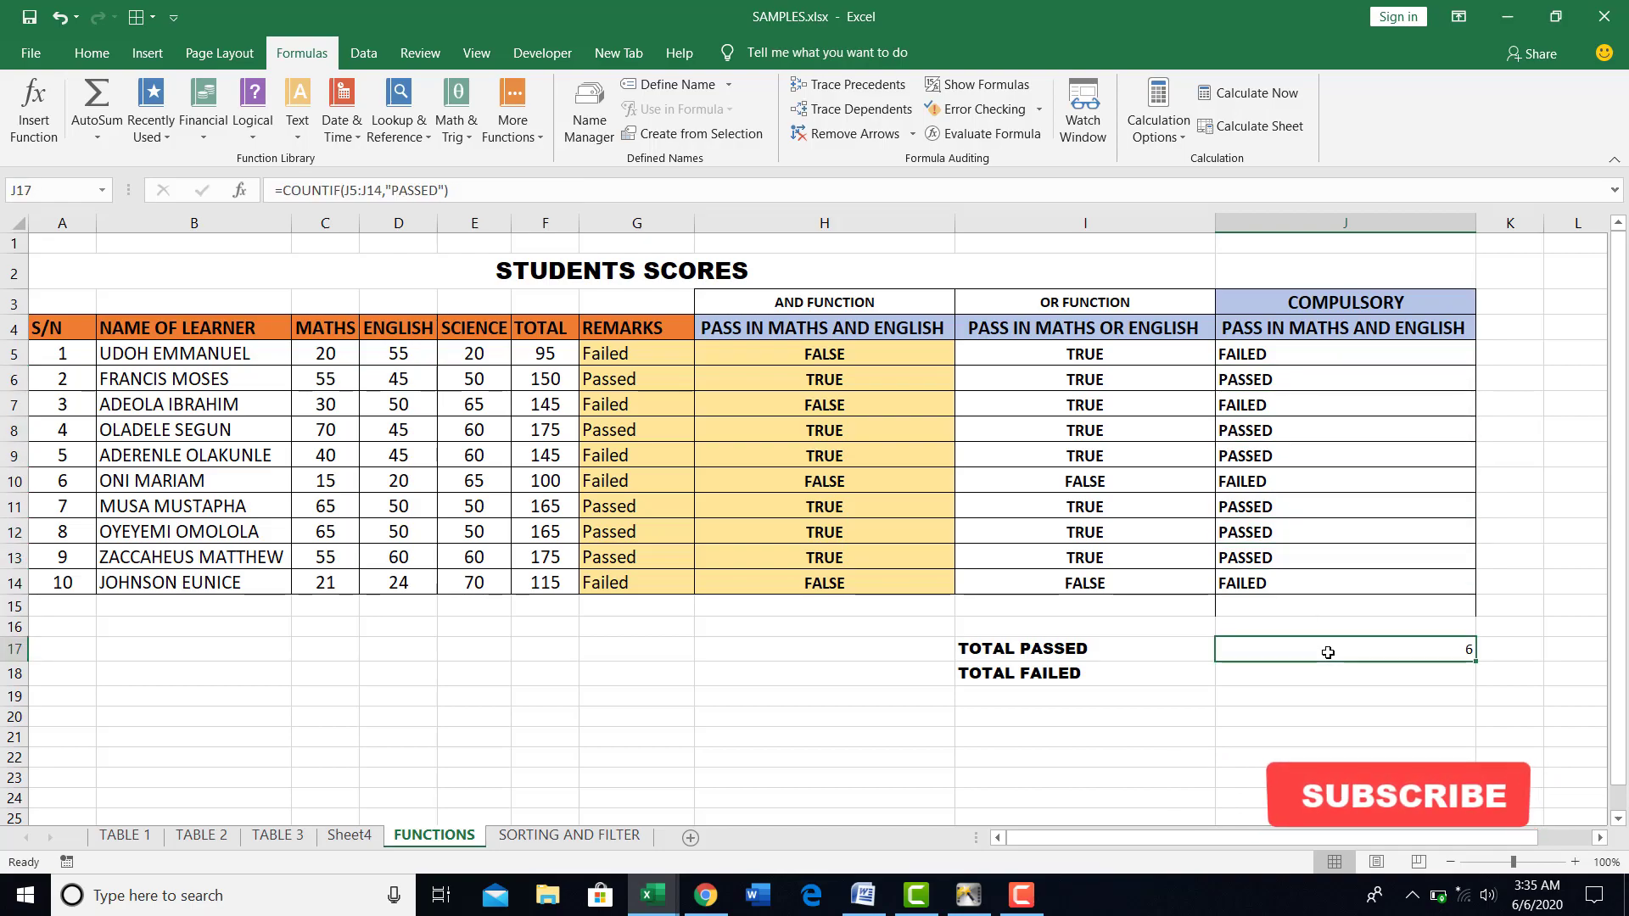
- Enter =COUNTIF(J5:J14,"FAILED") in J18 to count the learners who failed the compulsory subjects
left_click(1240, 675)
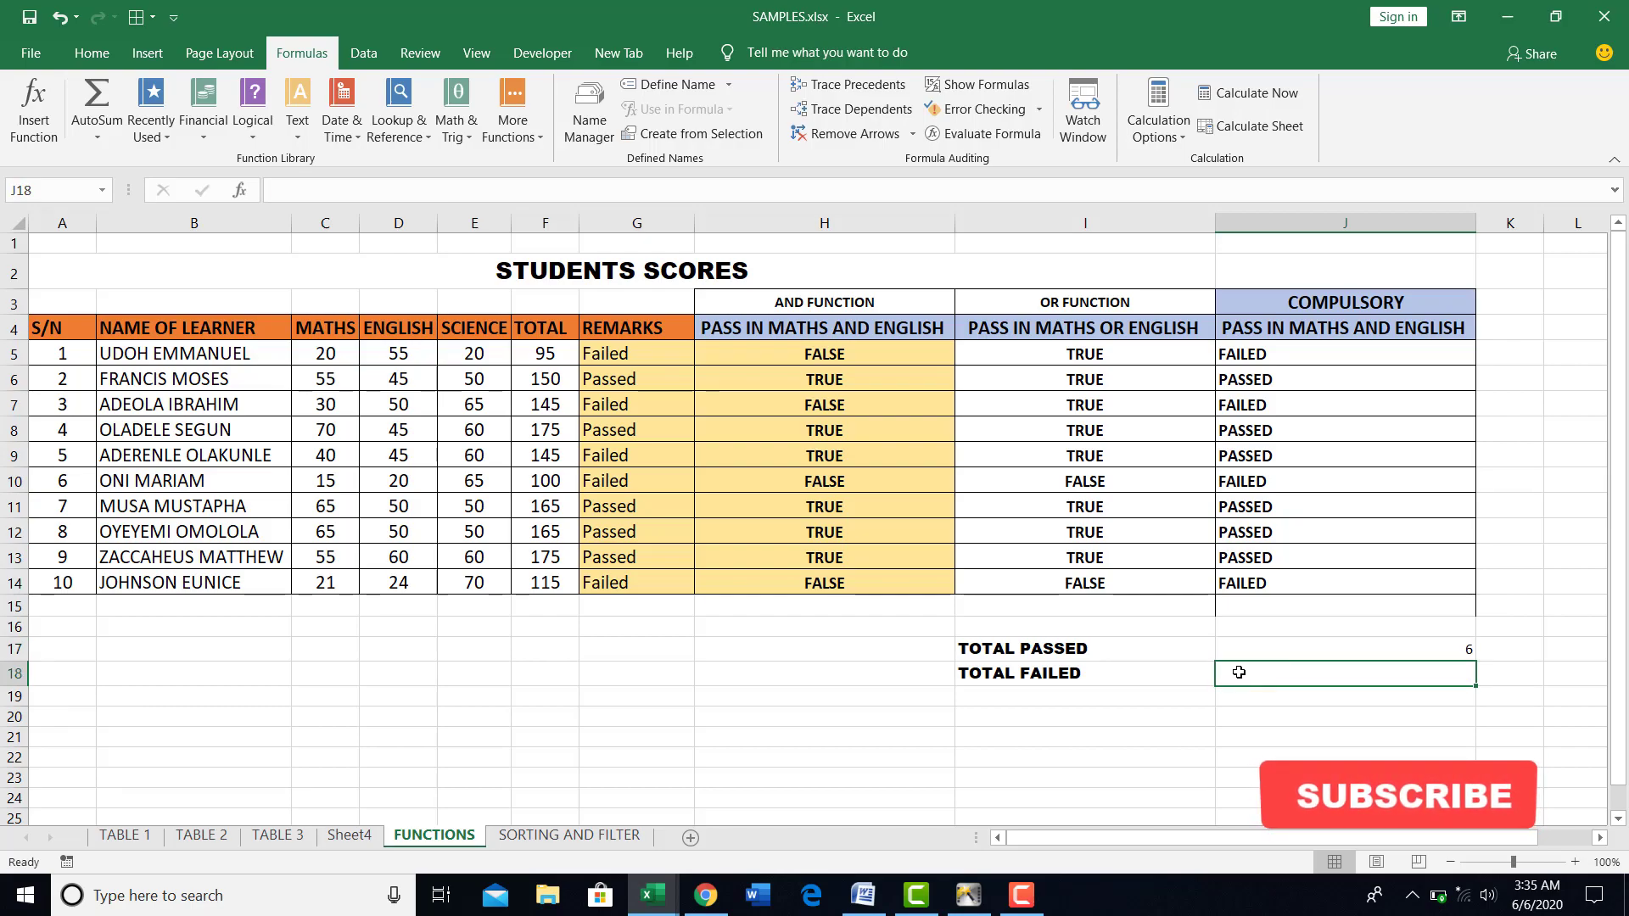
type("=CPIMT")
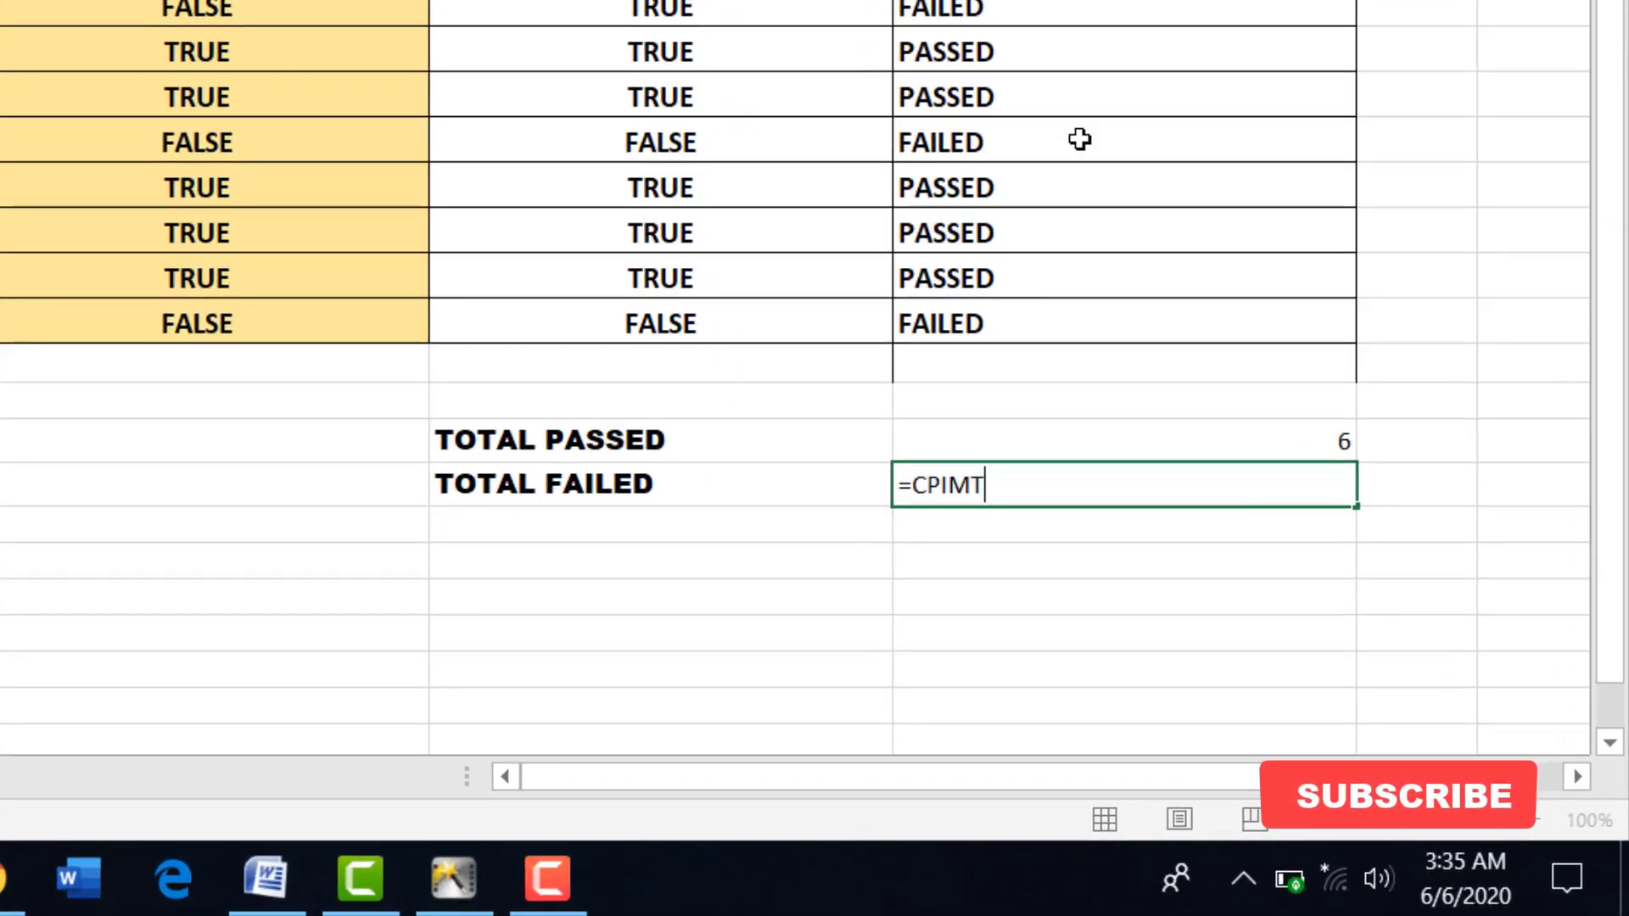
key("BackSpace")
key("BackSpace")
key("BackSpace")
key("BackSpace")
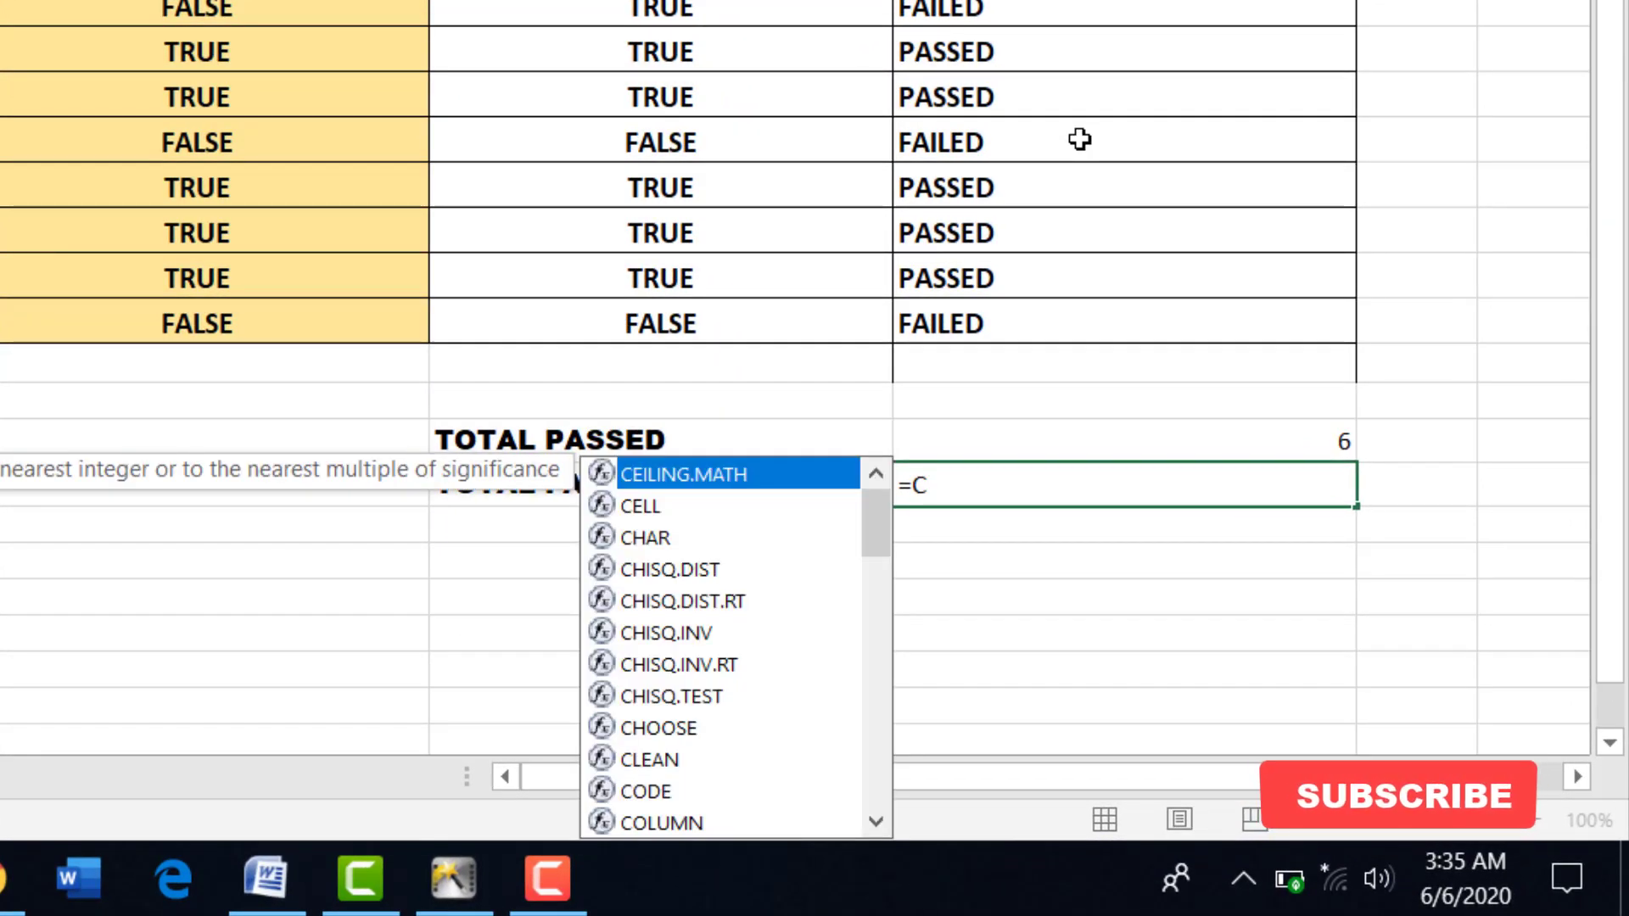
type("OUNT")
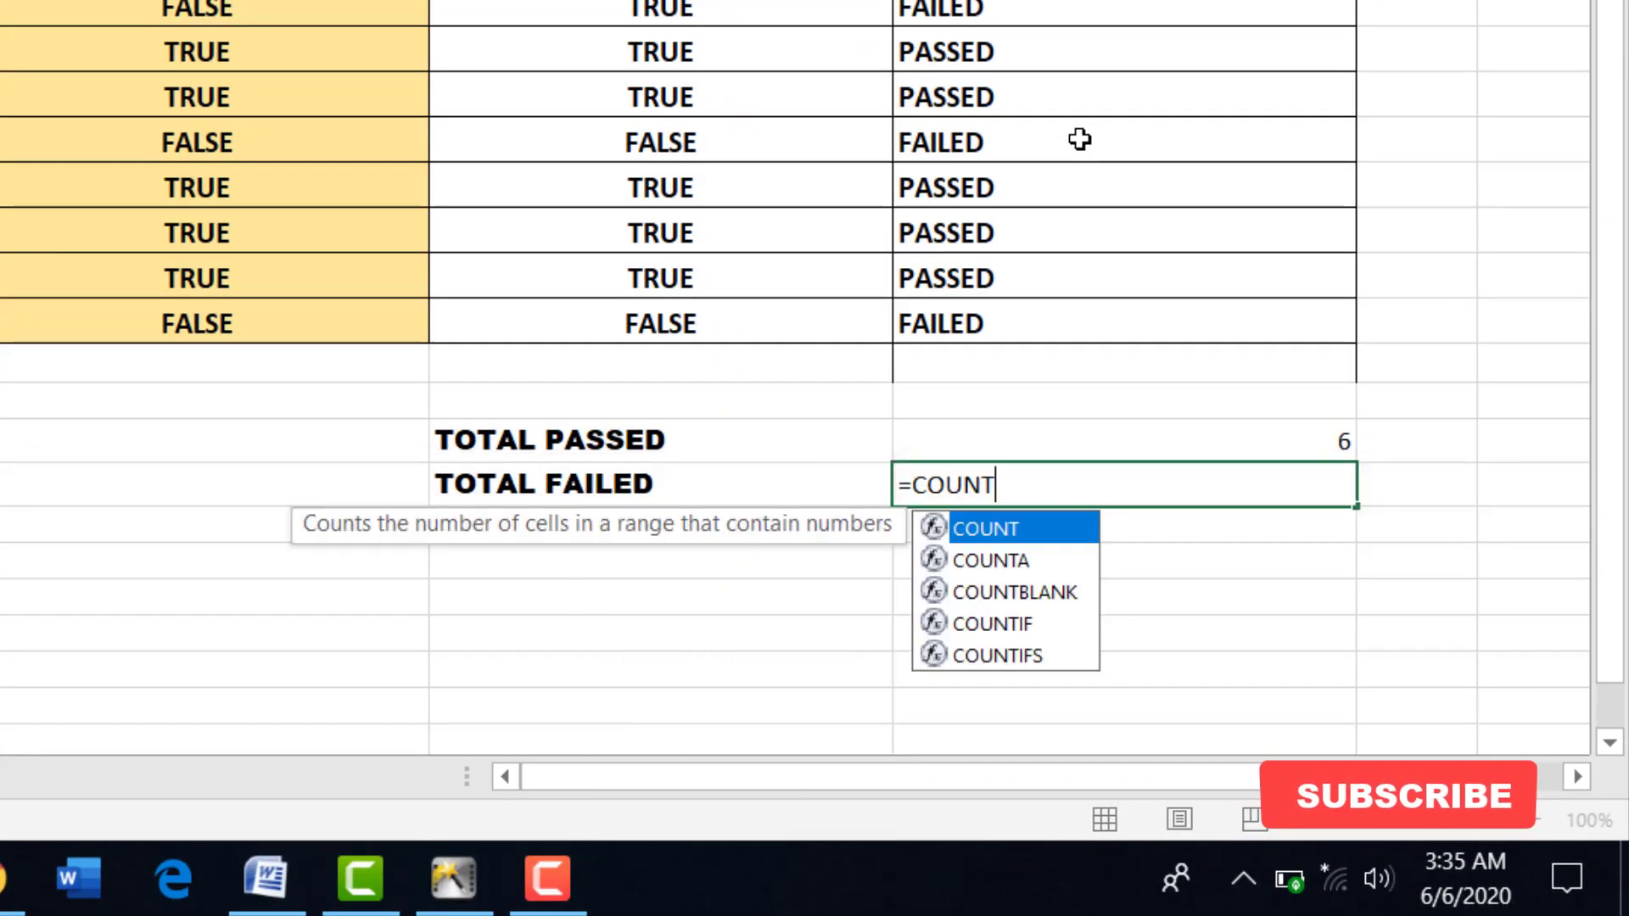
type("IF(")
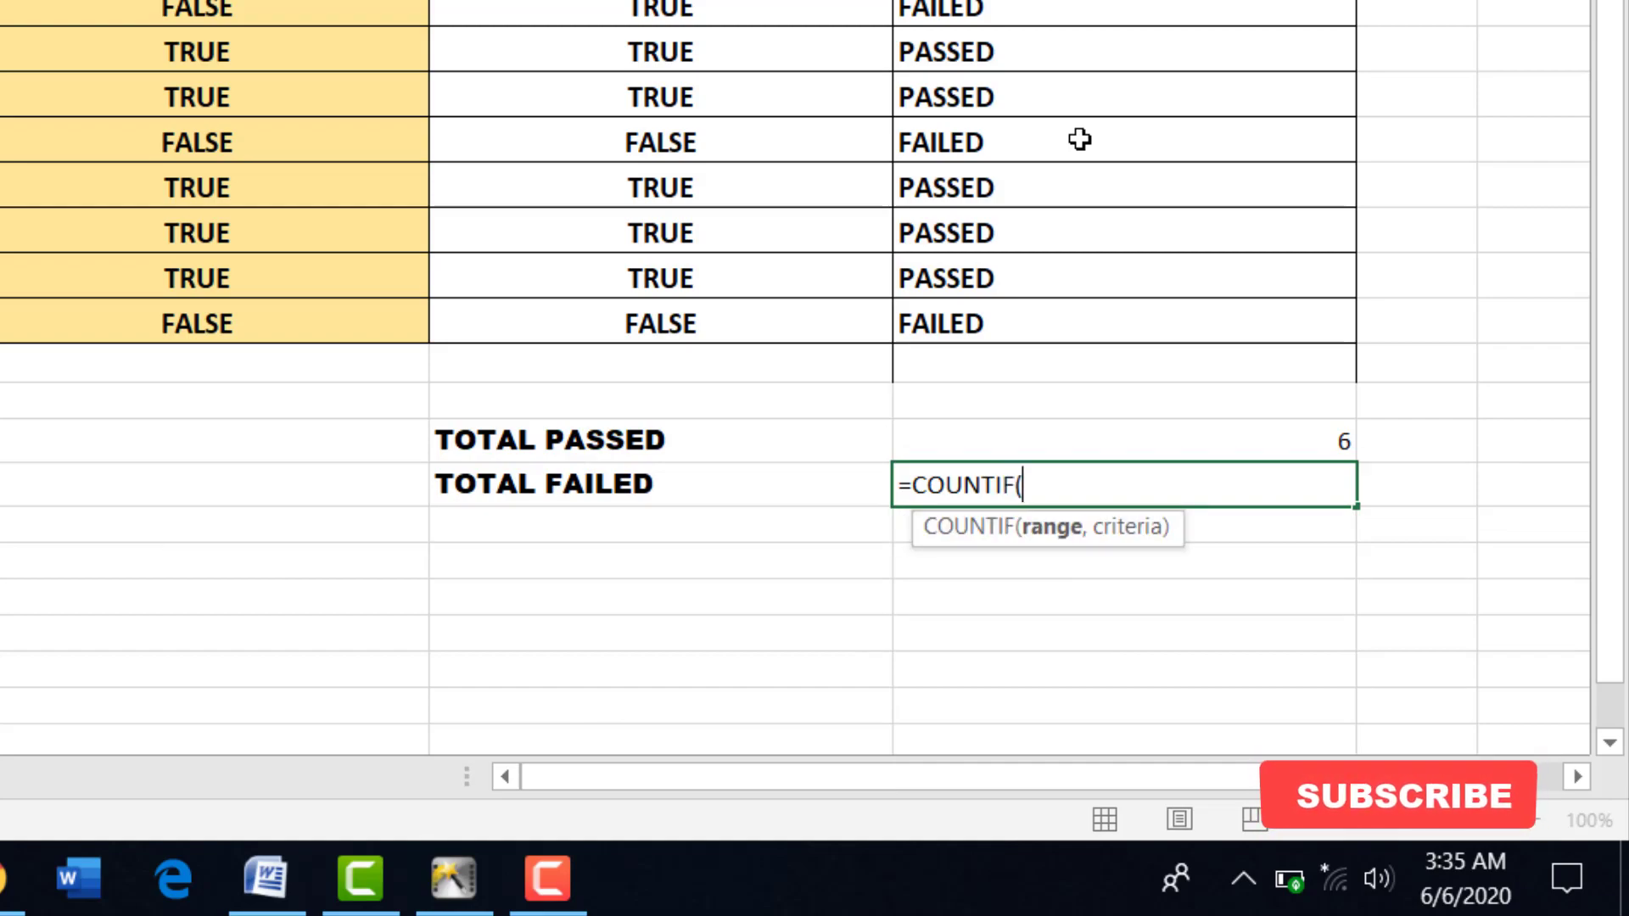
left_click_drag(1031, 2, 1049, 316)
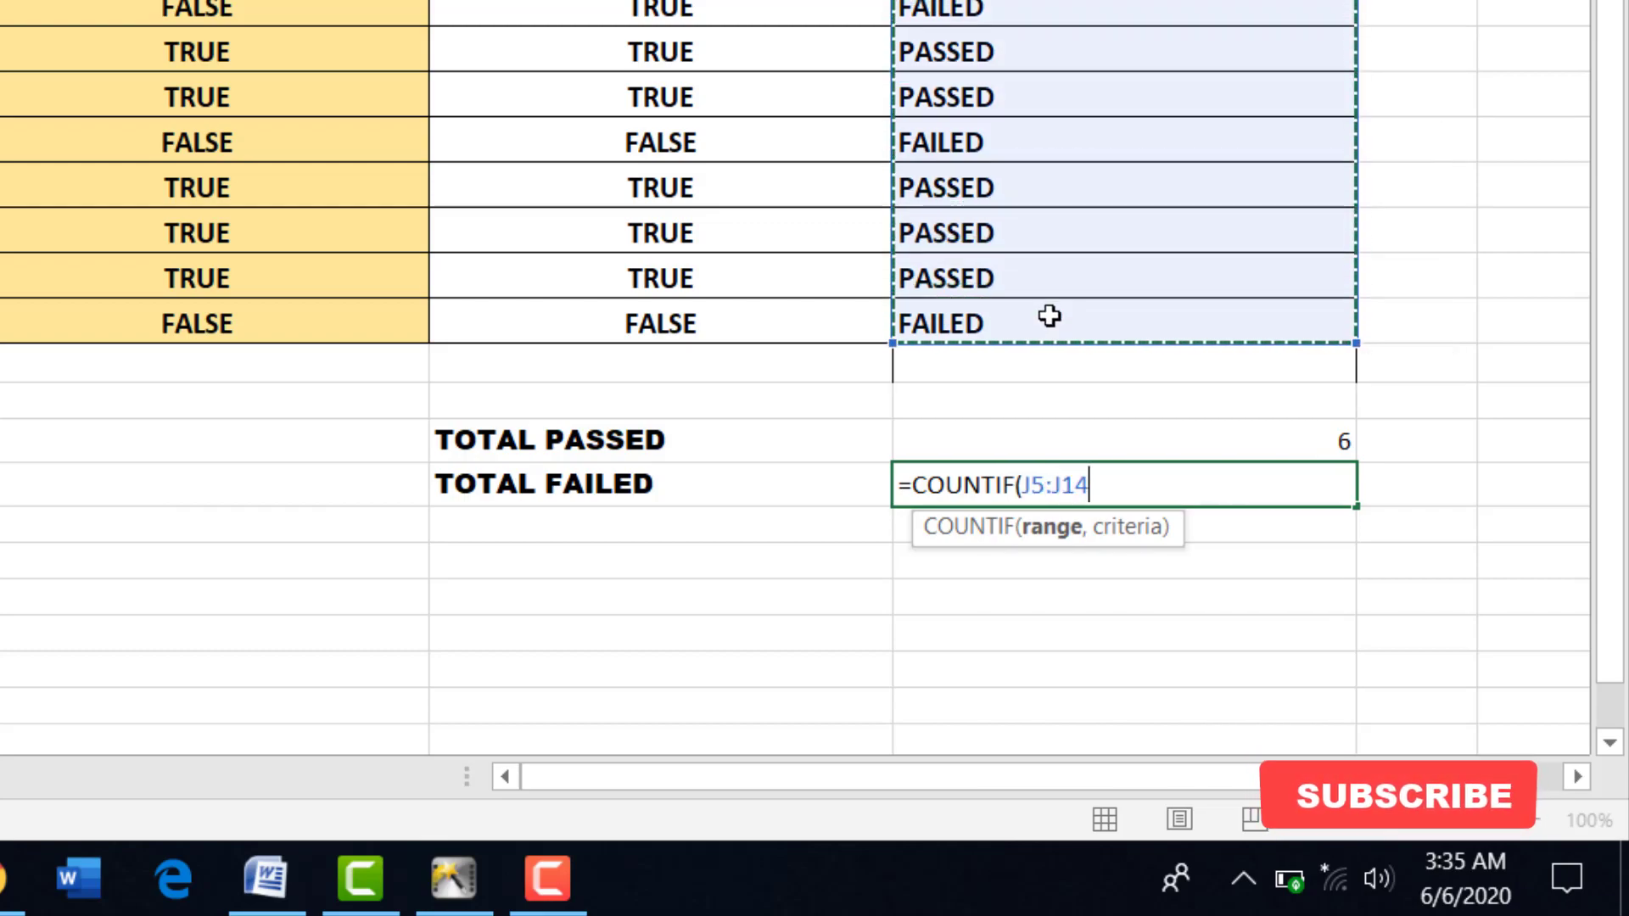
type(",")
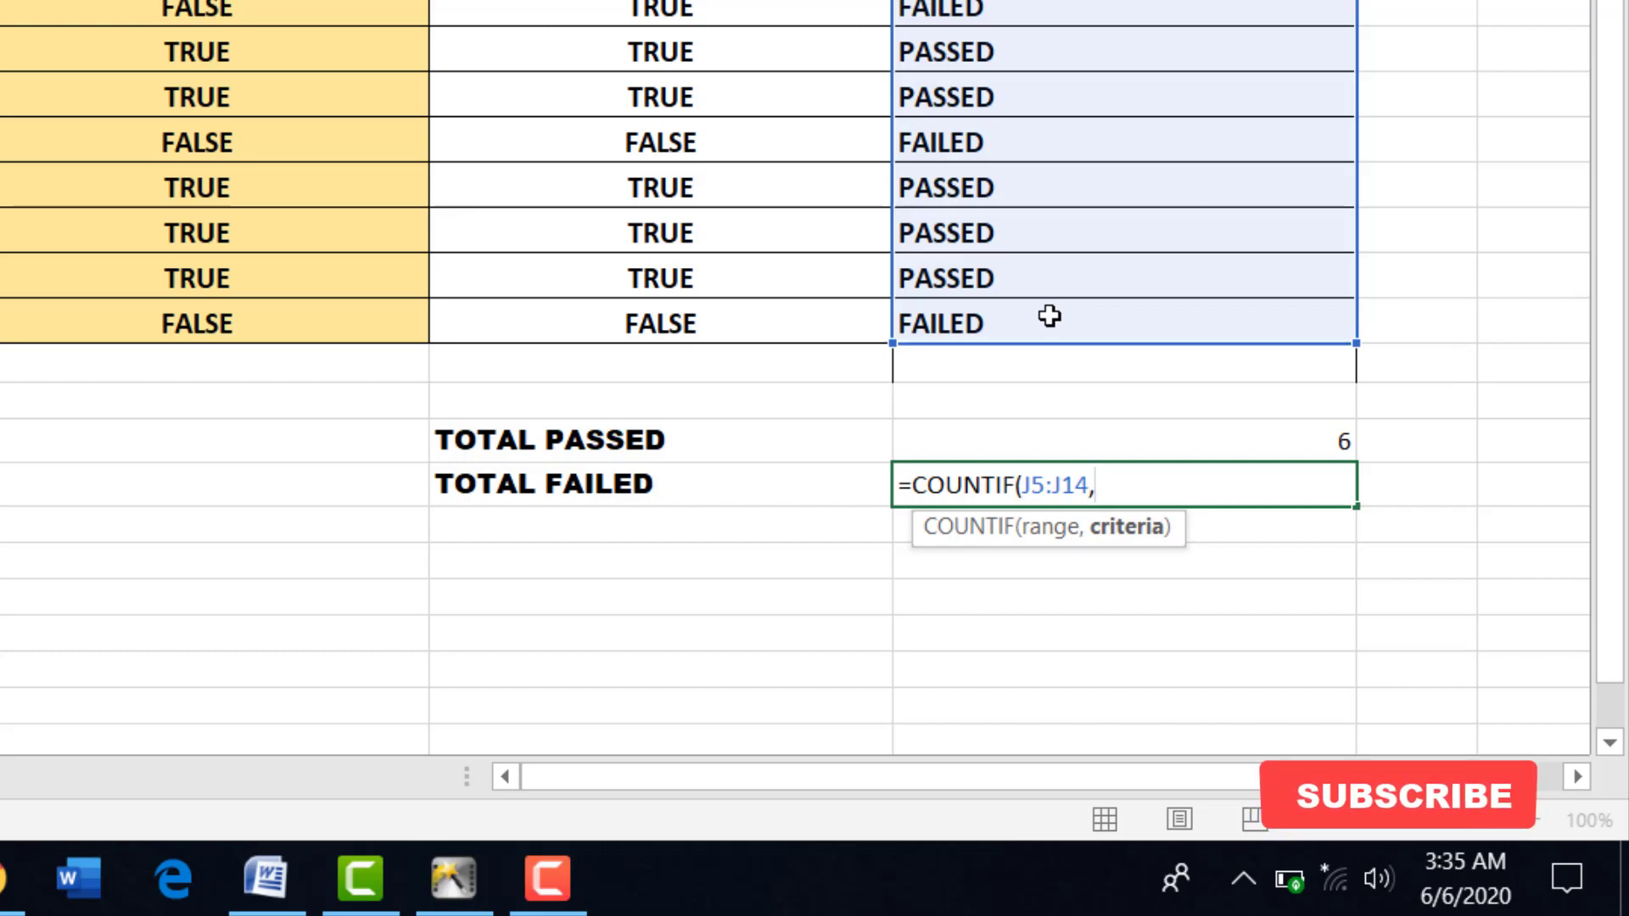
type("\"f")
key("BackSpace")
type("FAILED\")")
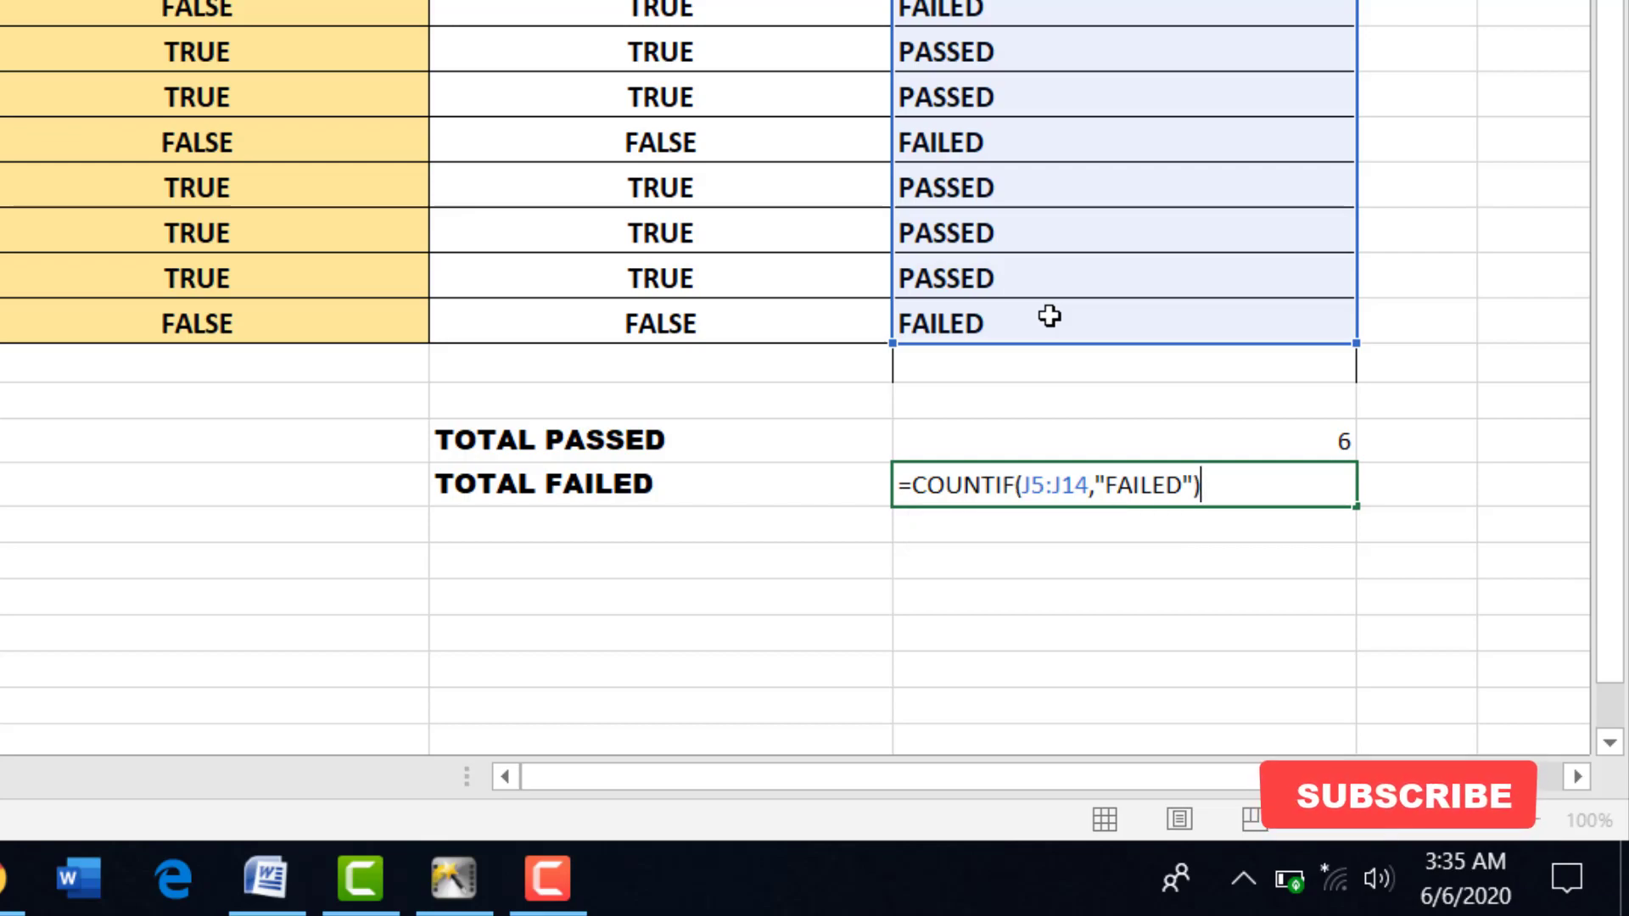
key("Return")
left_click(1090, 485)
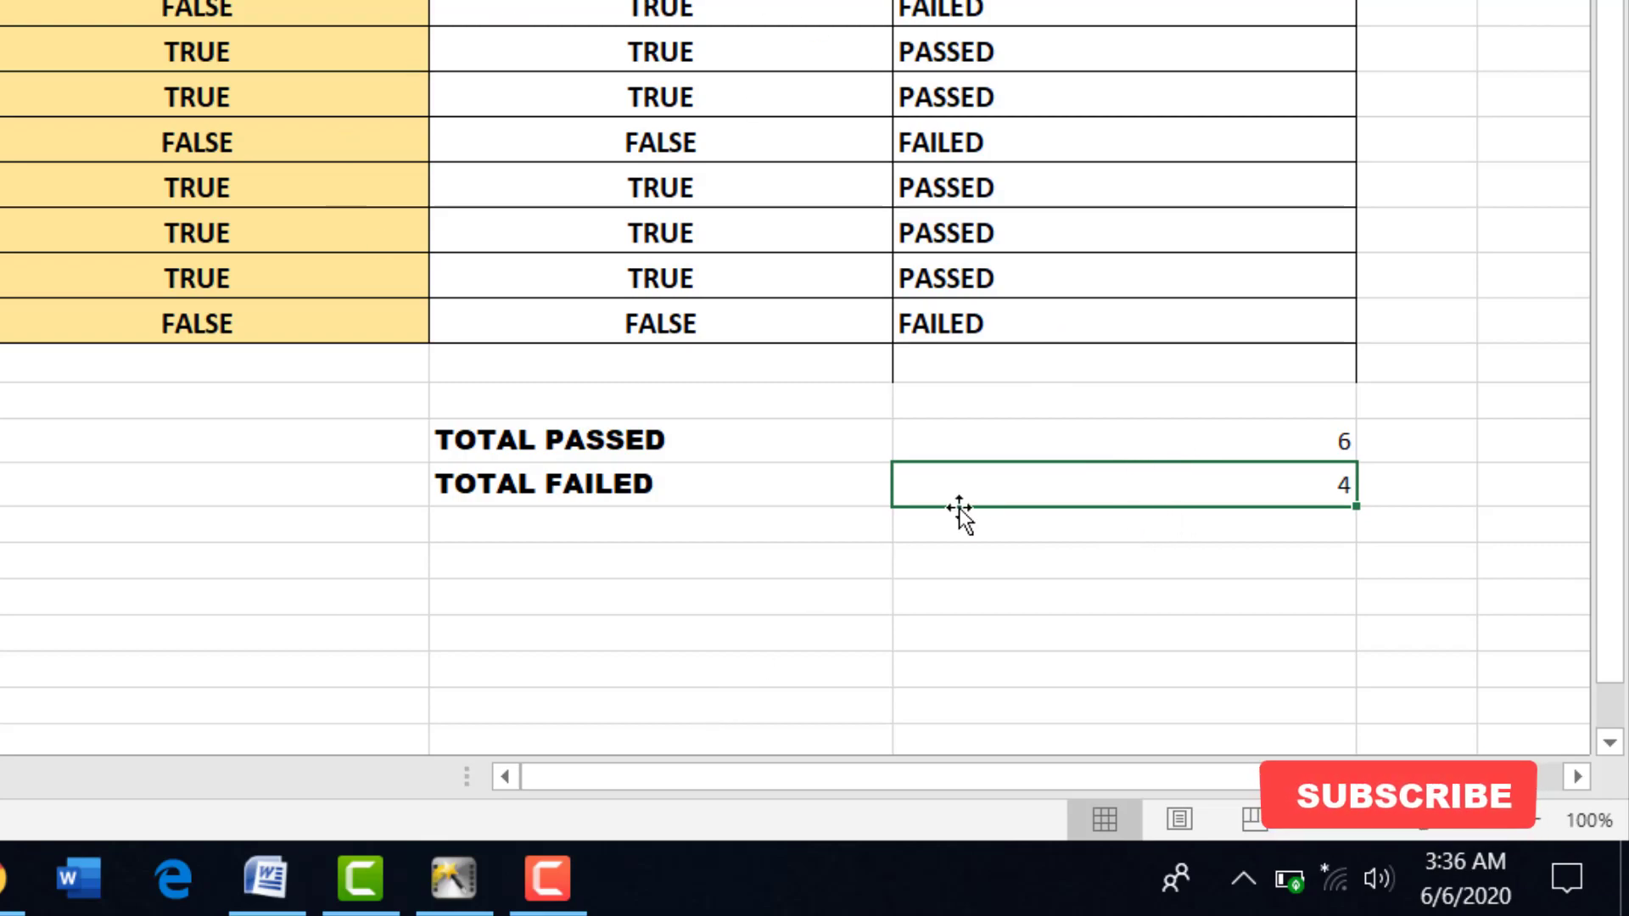
- Review the two totals and the first learner's compulsory result, then set that learner's Maths score in C5 to 42
left_click_drag(996, 444, 1008, 487)
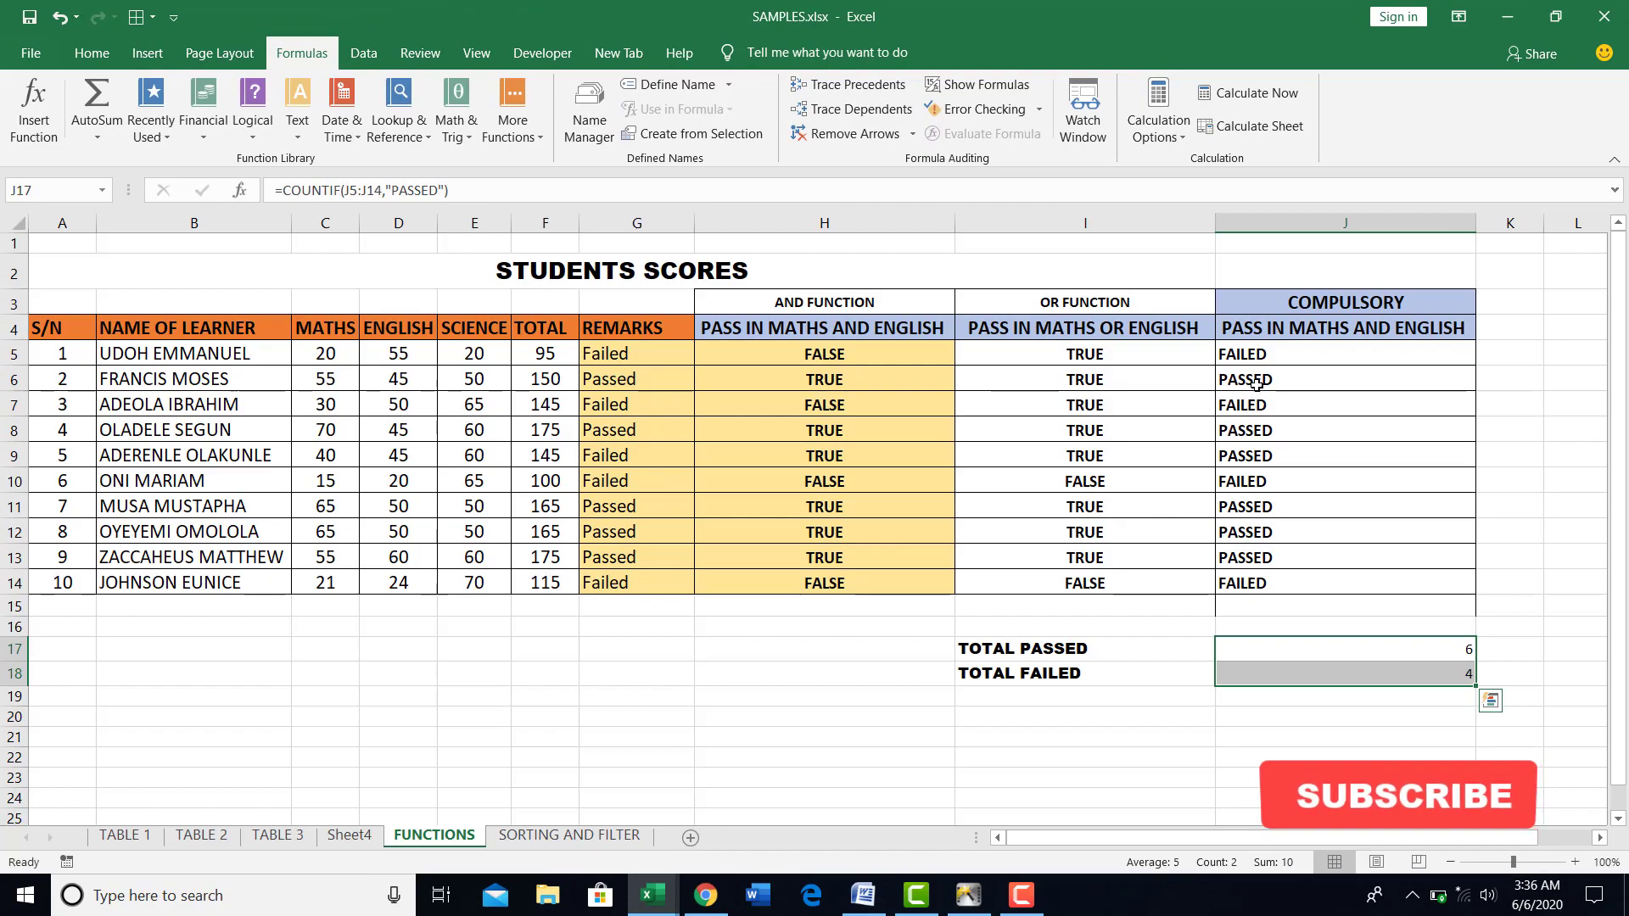
left_click(1230, 357)
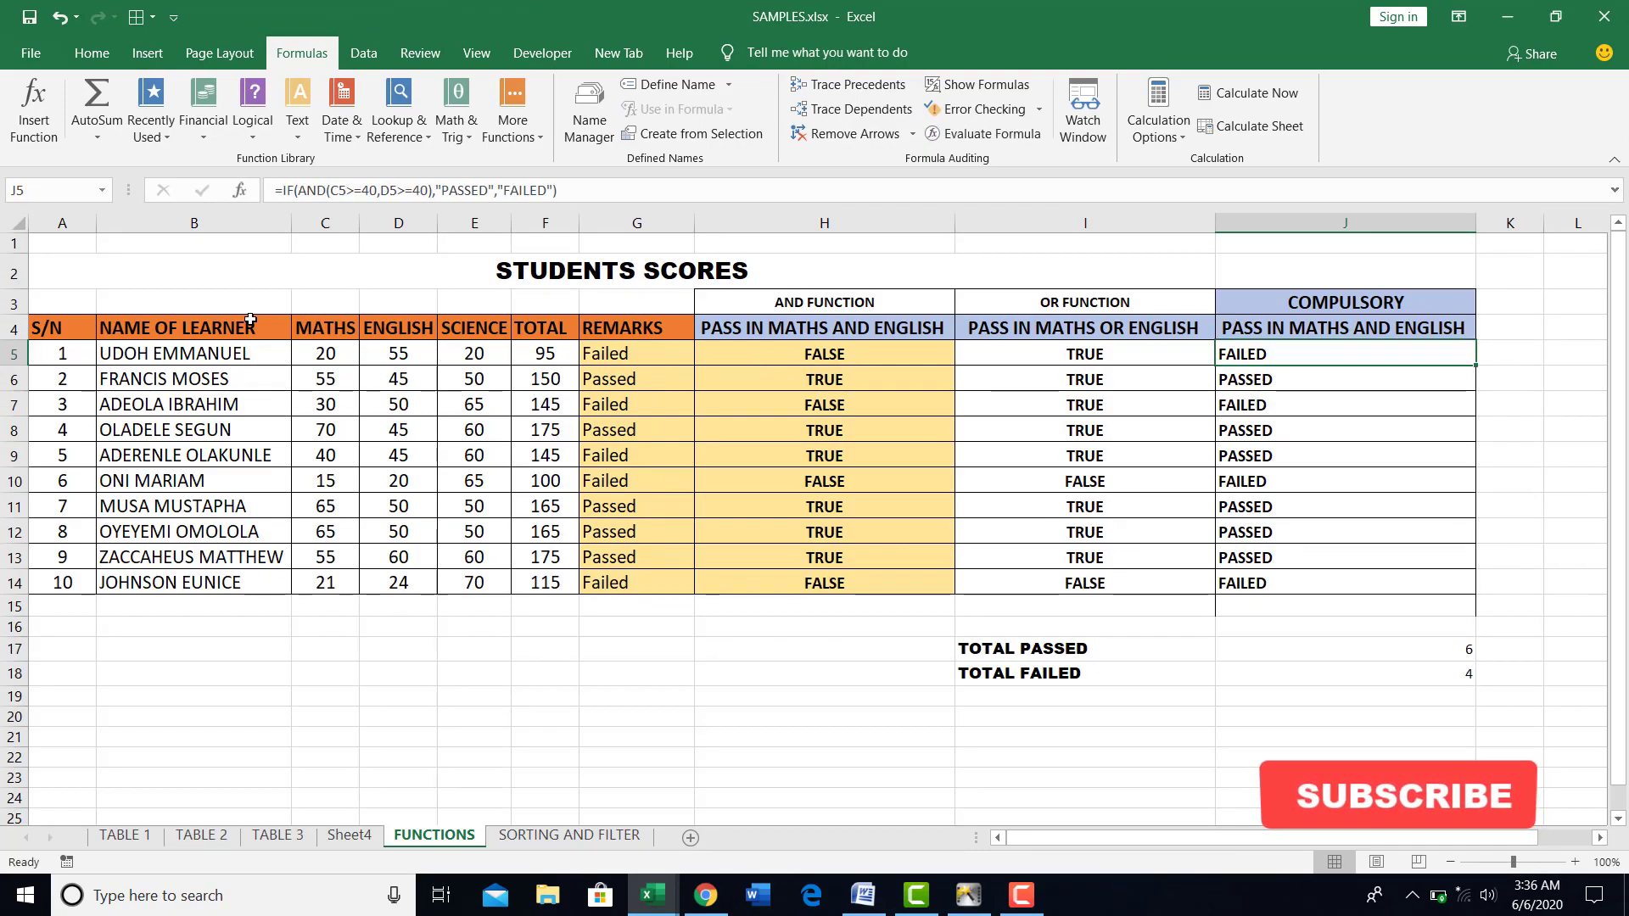
left_click(337, 358)
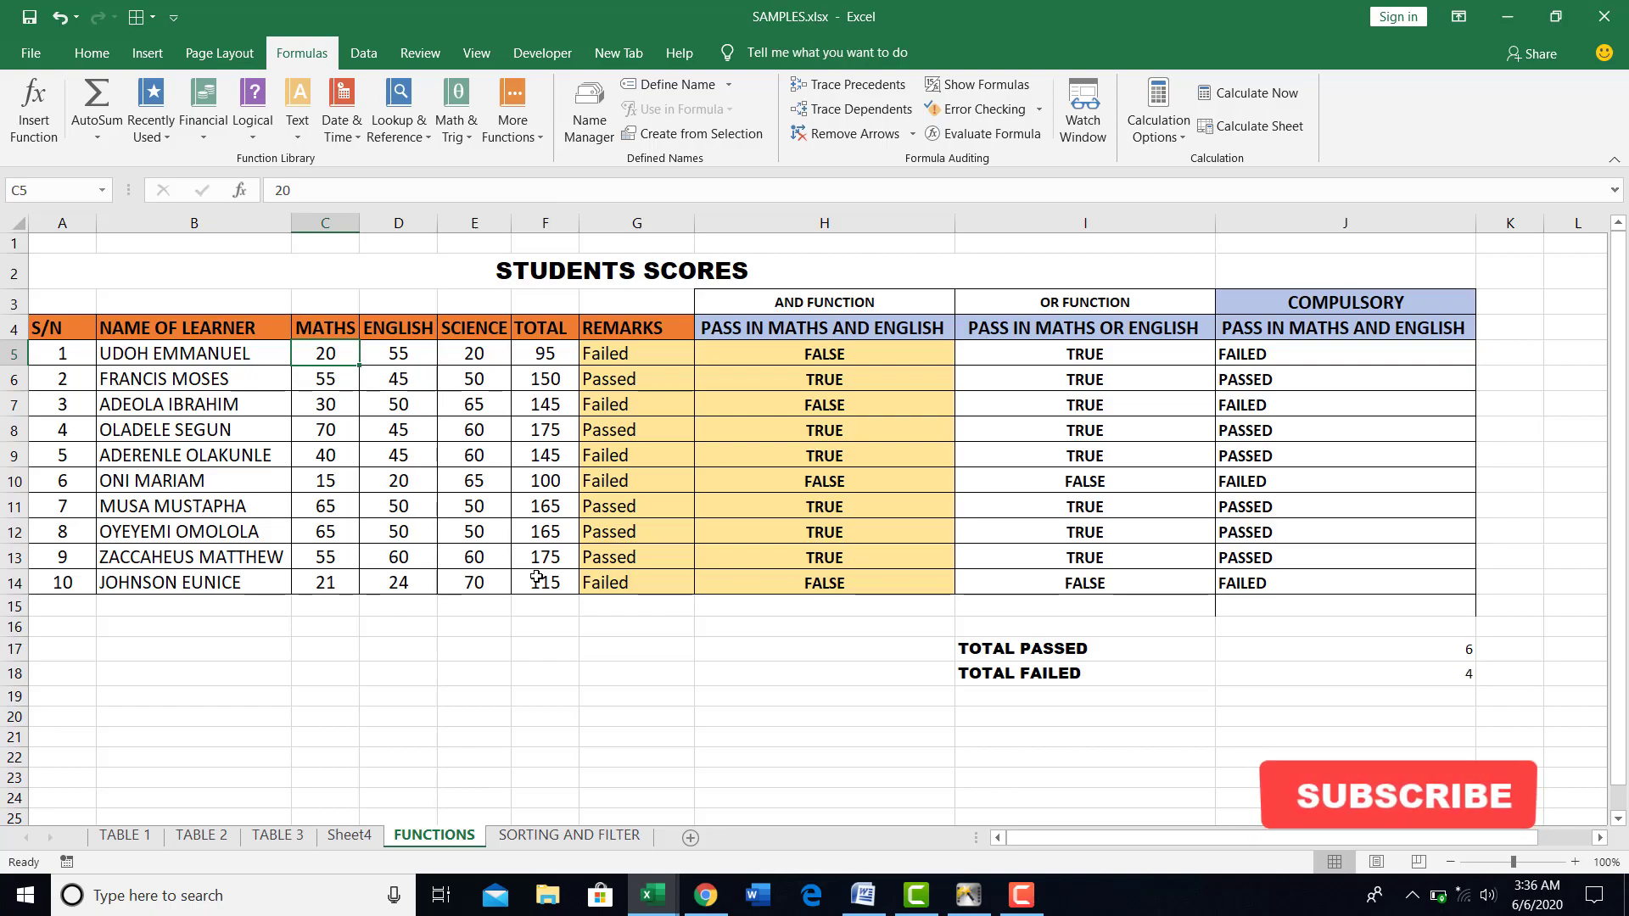
type("42")
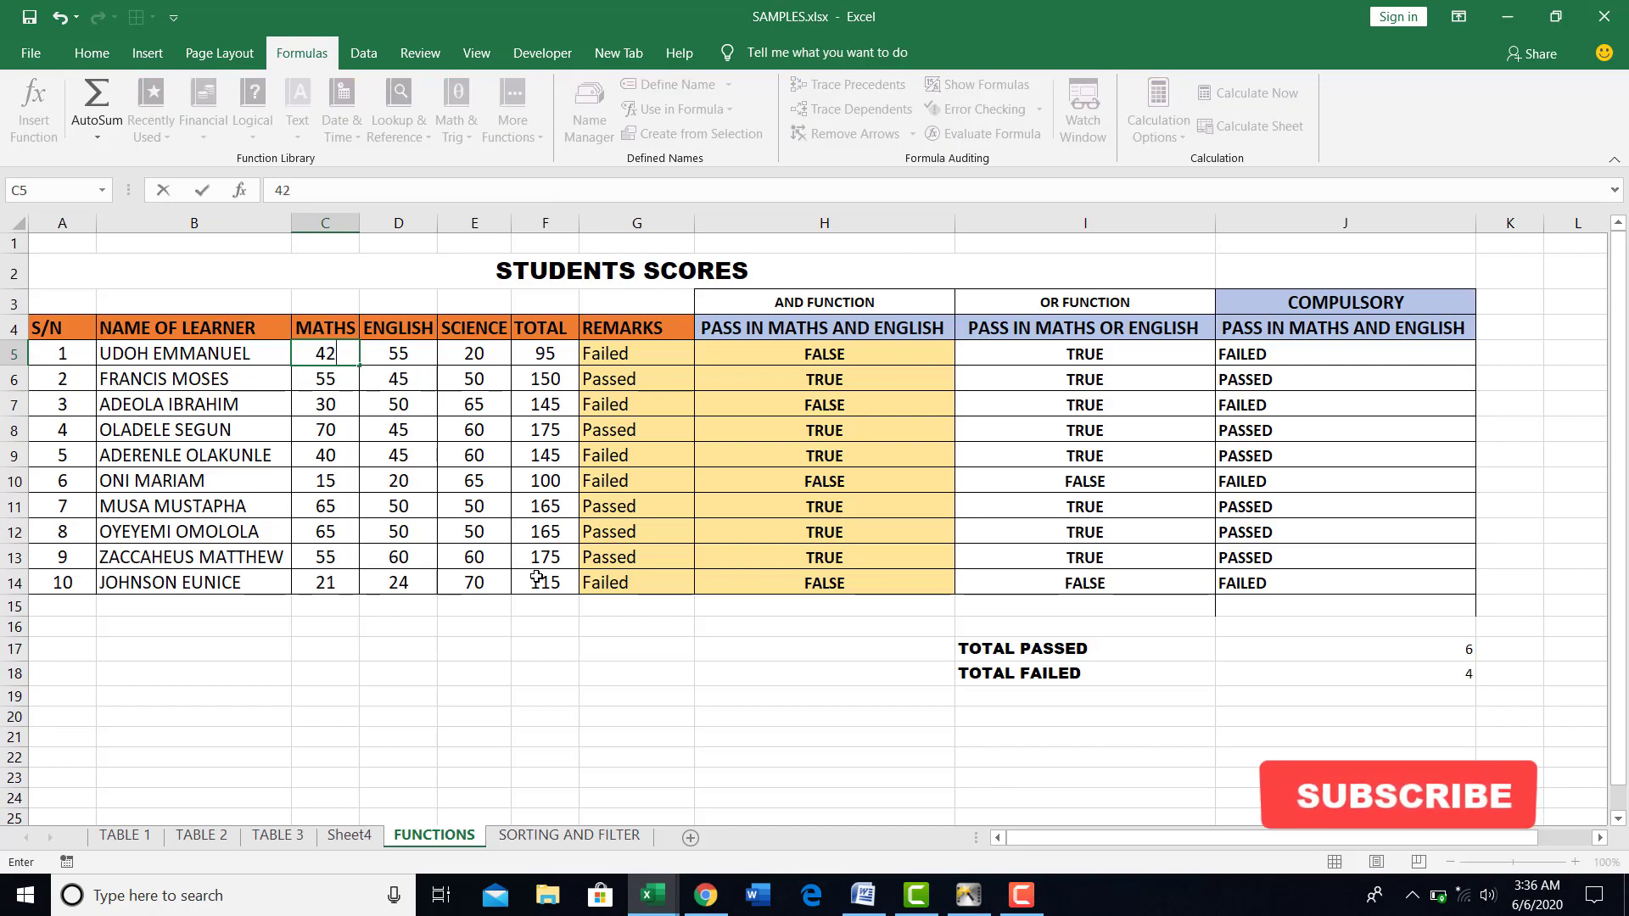
key("Return")
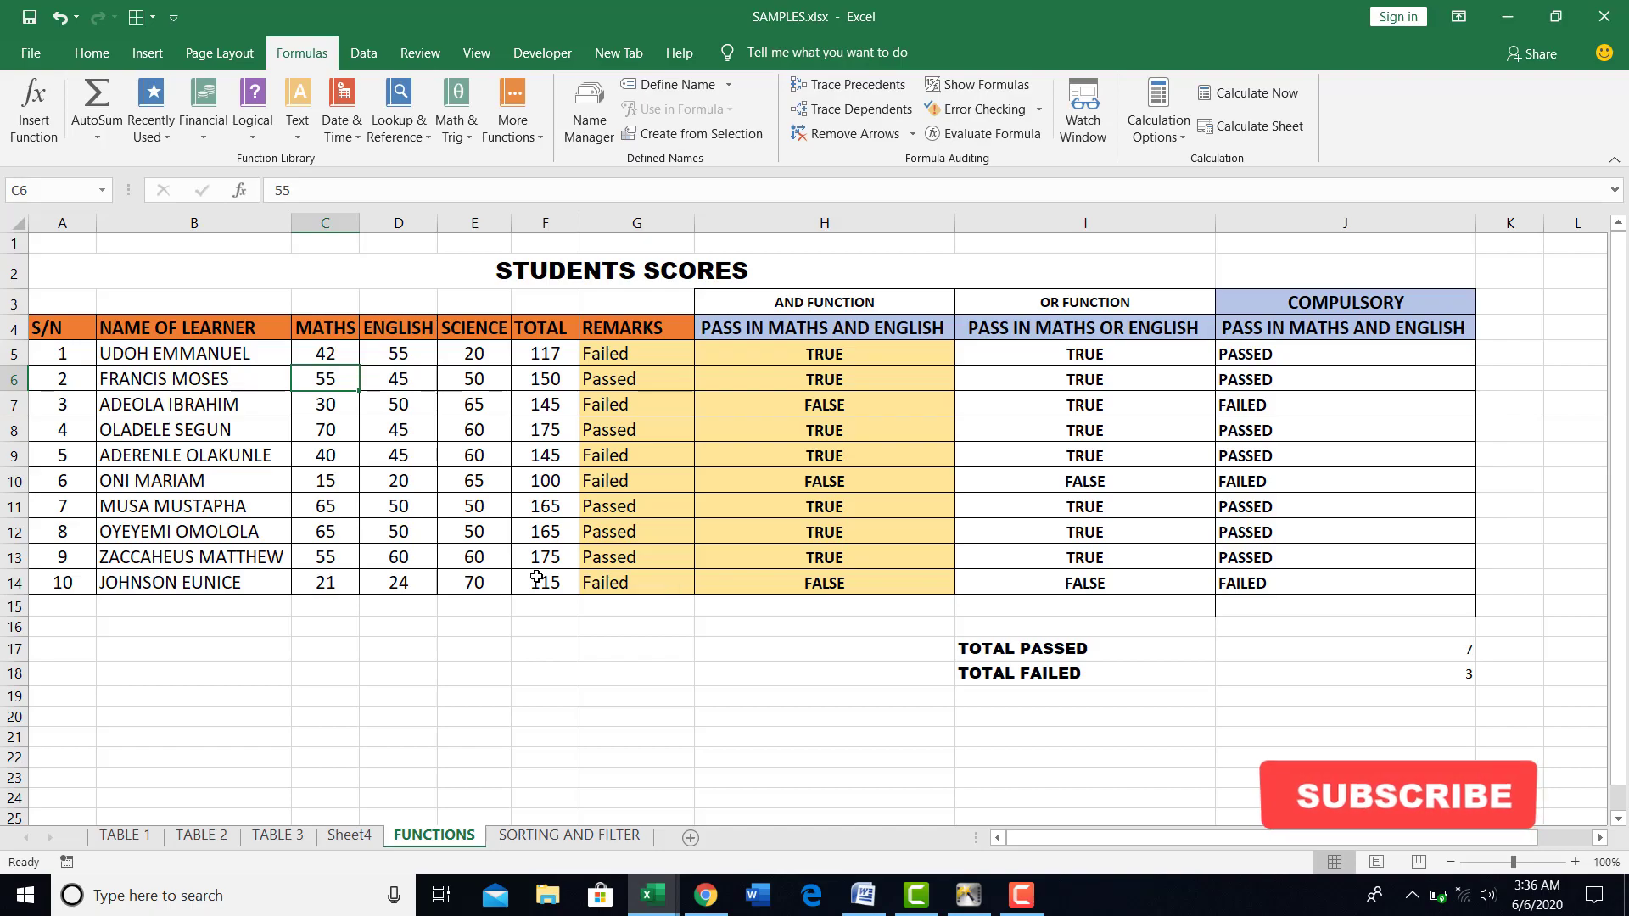
- Examine how the TOTAL PASSED and TOTAL FAILED counts in J17 and J18 respond to the changed Maths score in C5
left_click(1403, 645)
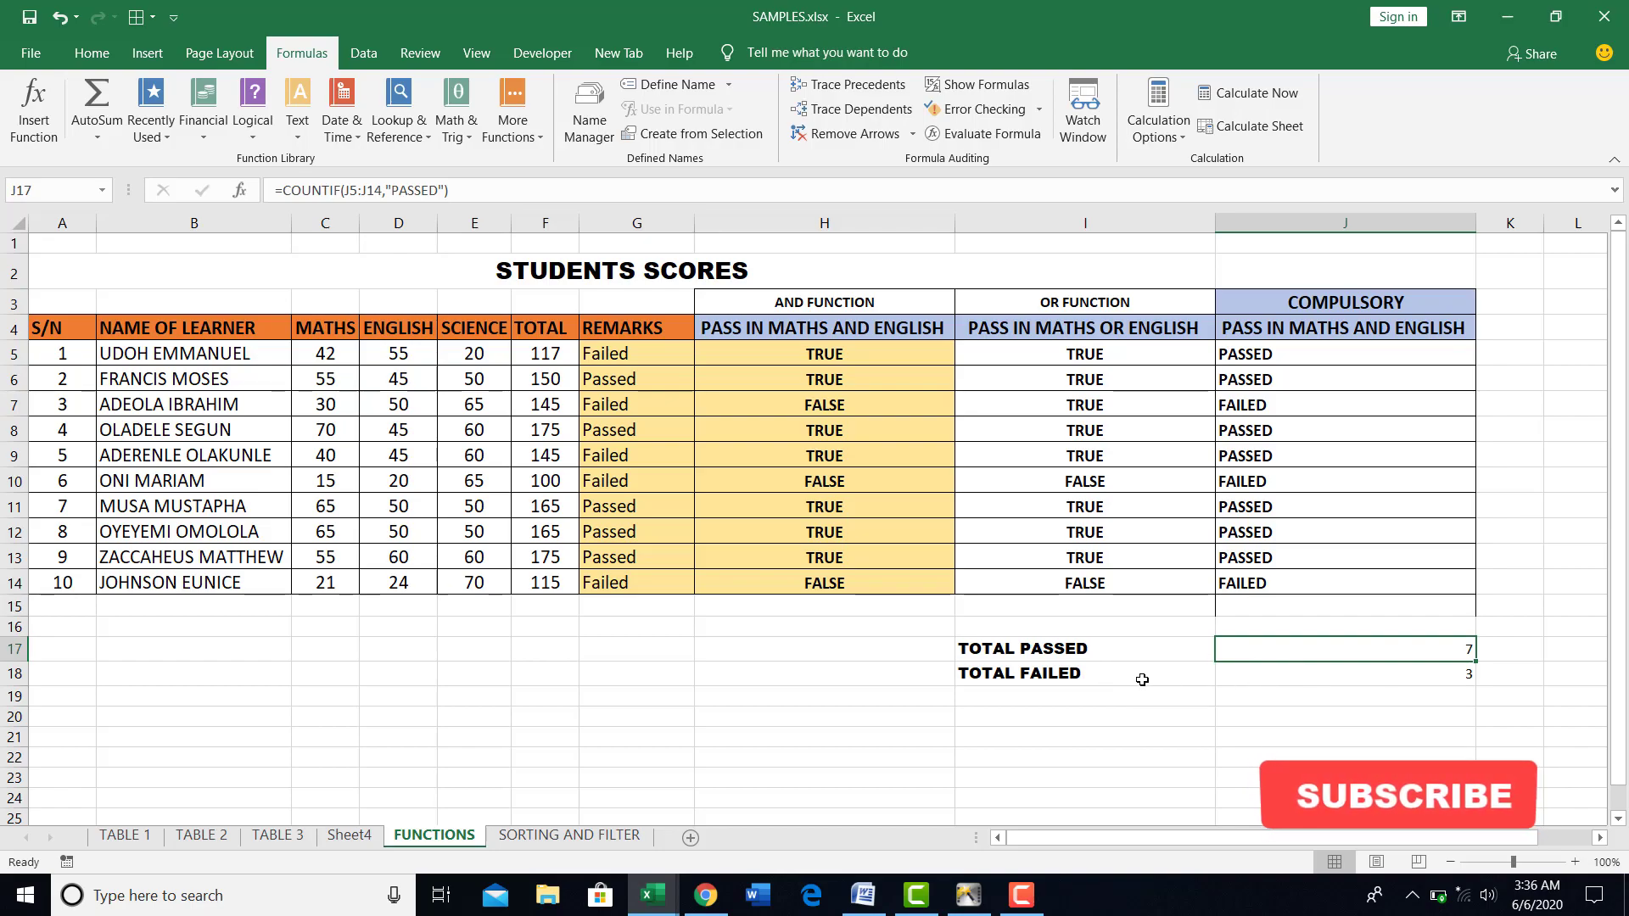
left_click(1278, 676)
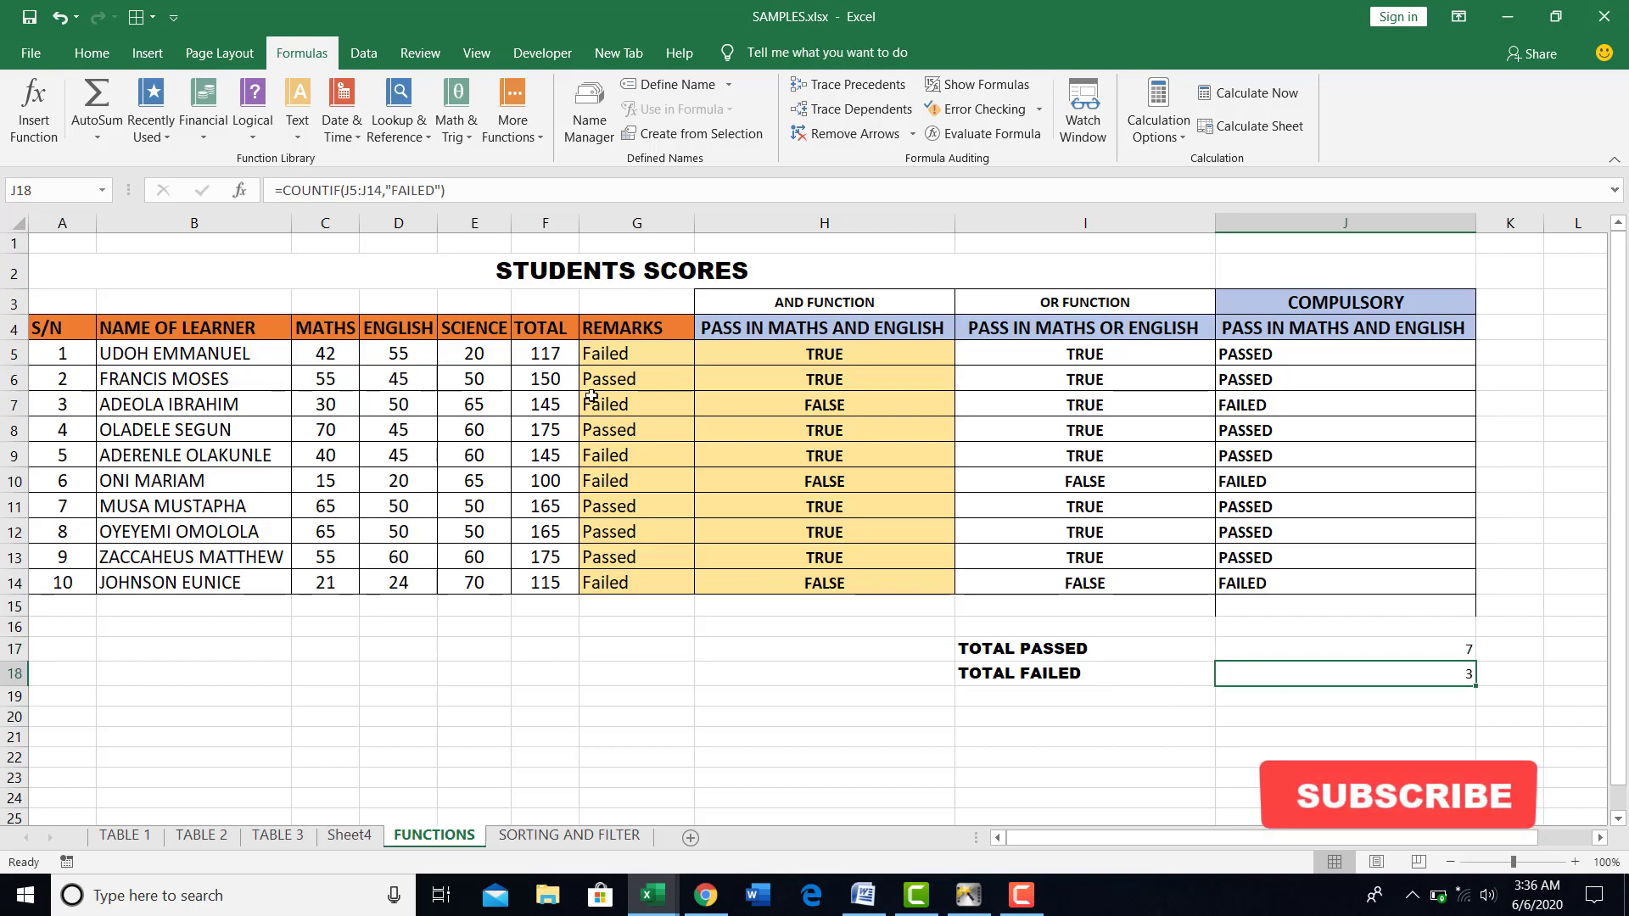
left_click(348, 357)
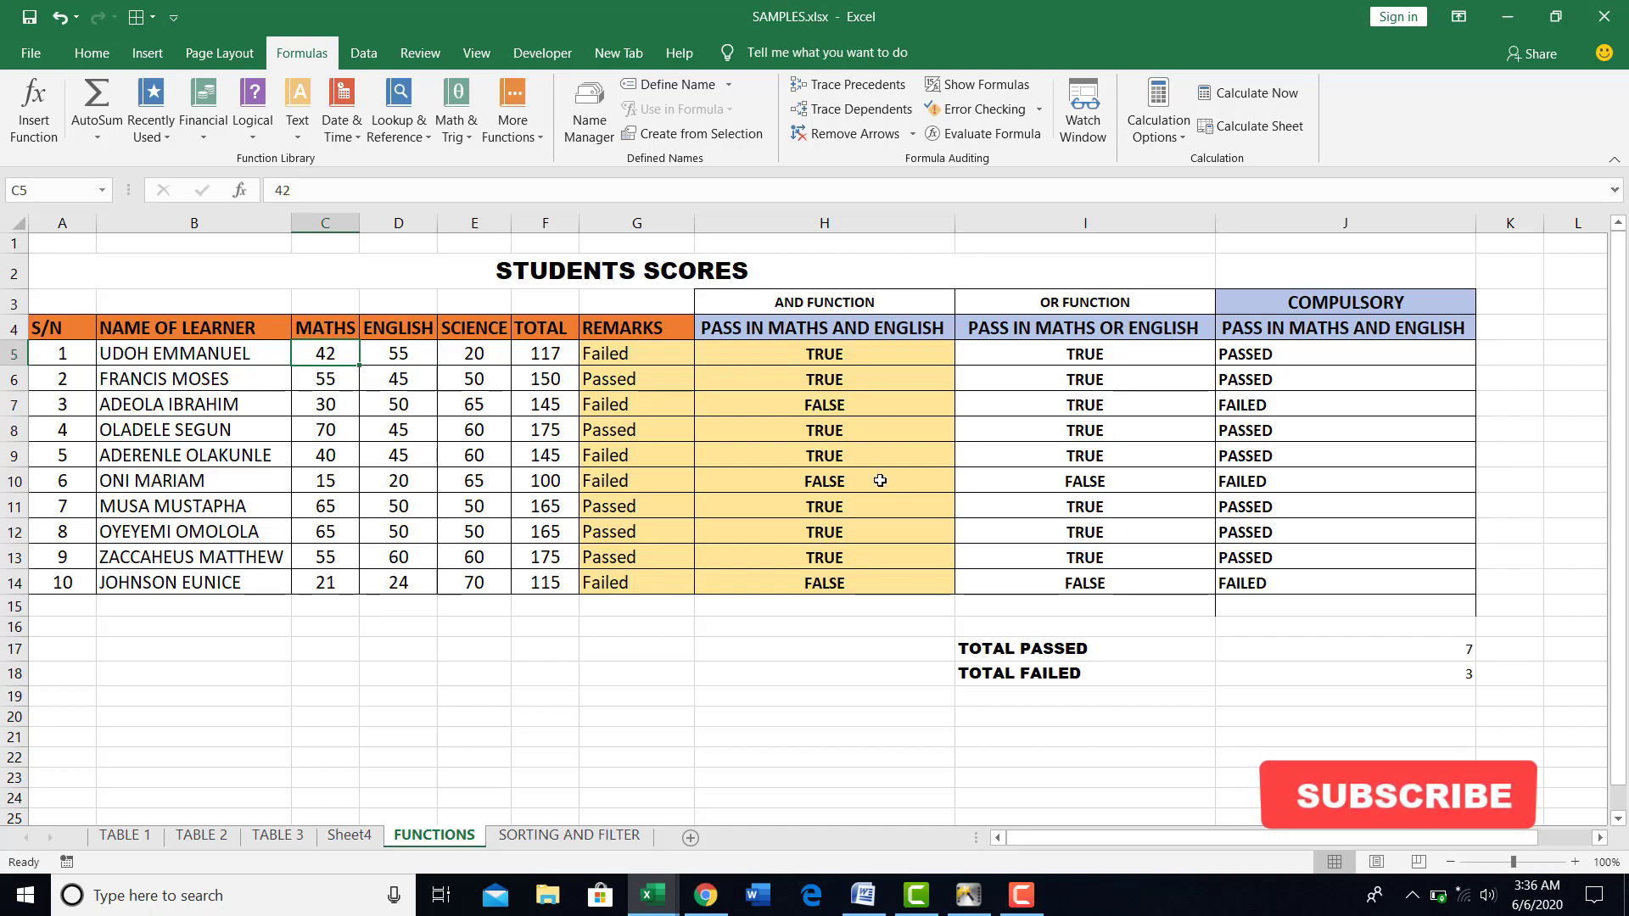
left_click(1300, 654)
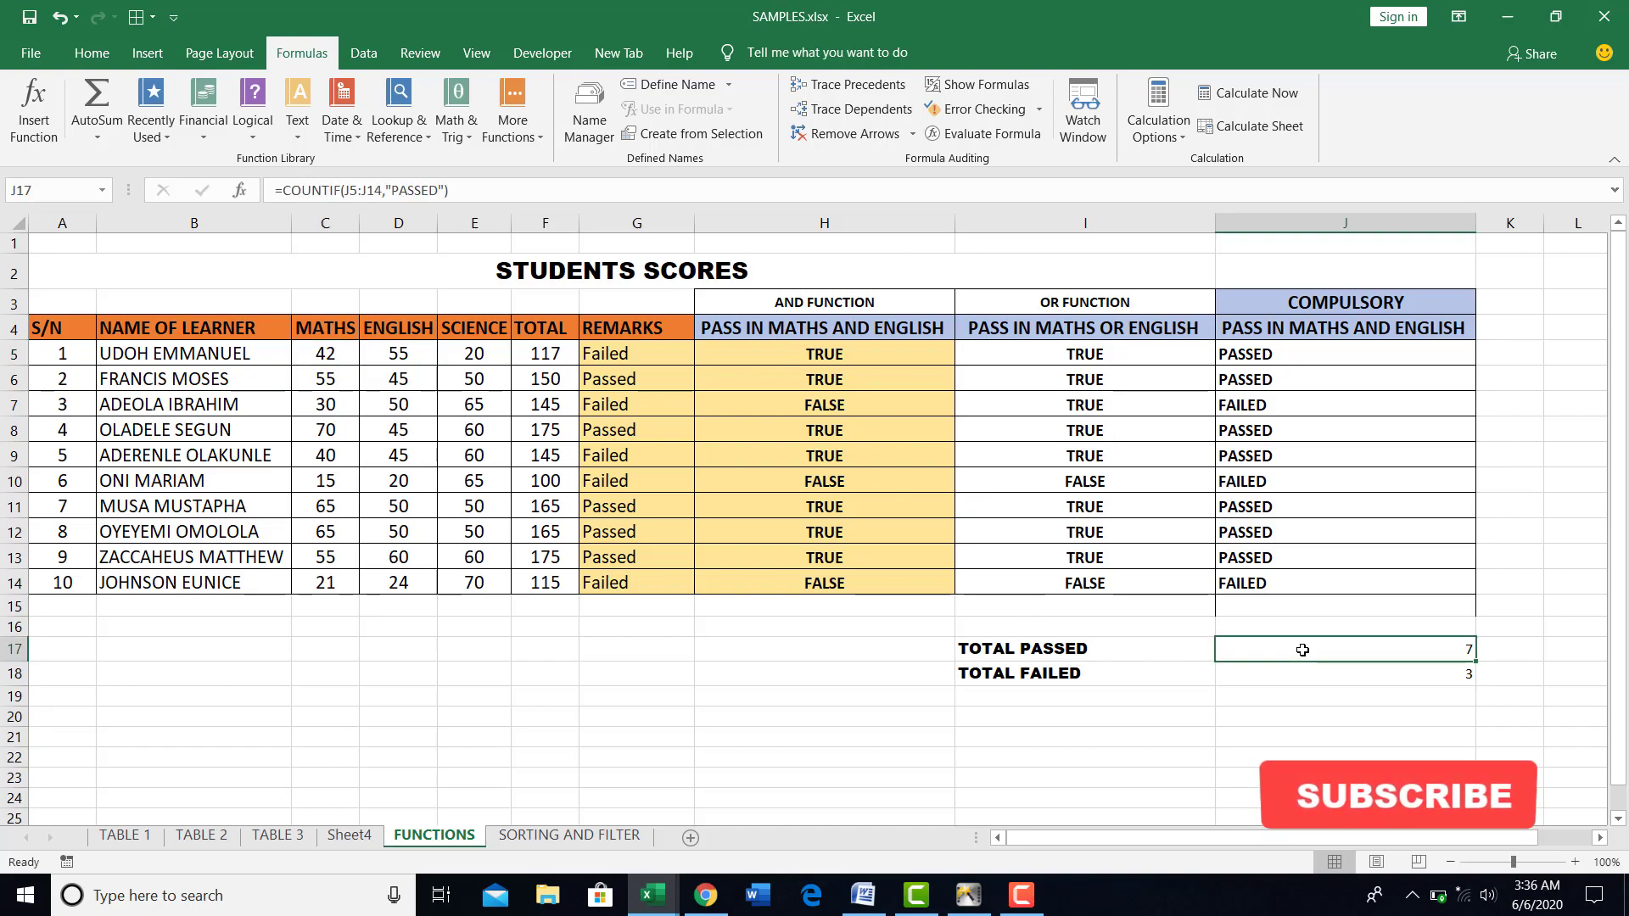
left_click(1302, 674)
left_click(1299, 648)
left_click(1293, 671)
left_click(1288, 651)
left_click(1021, 895)
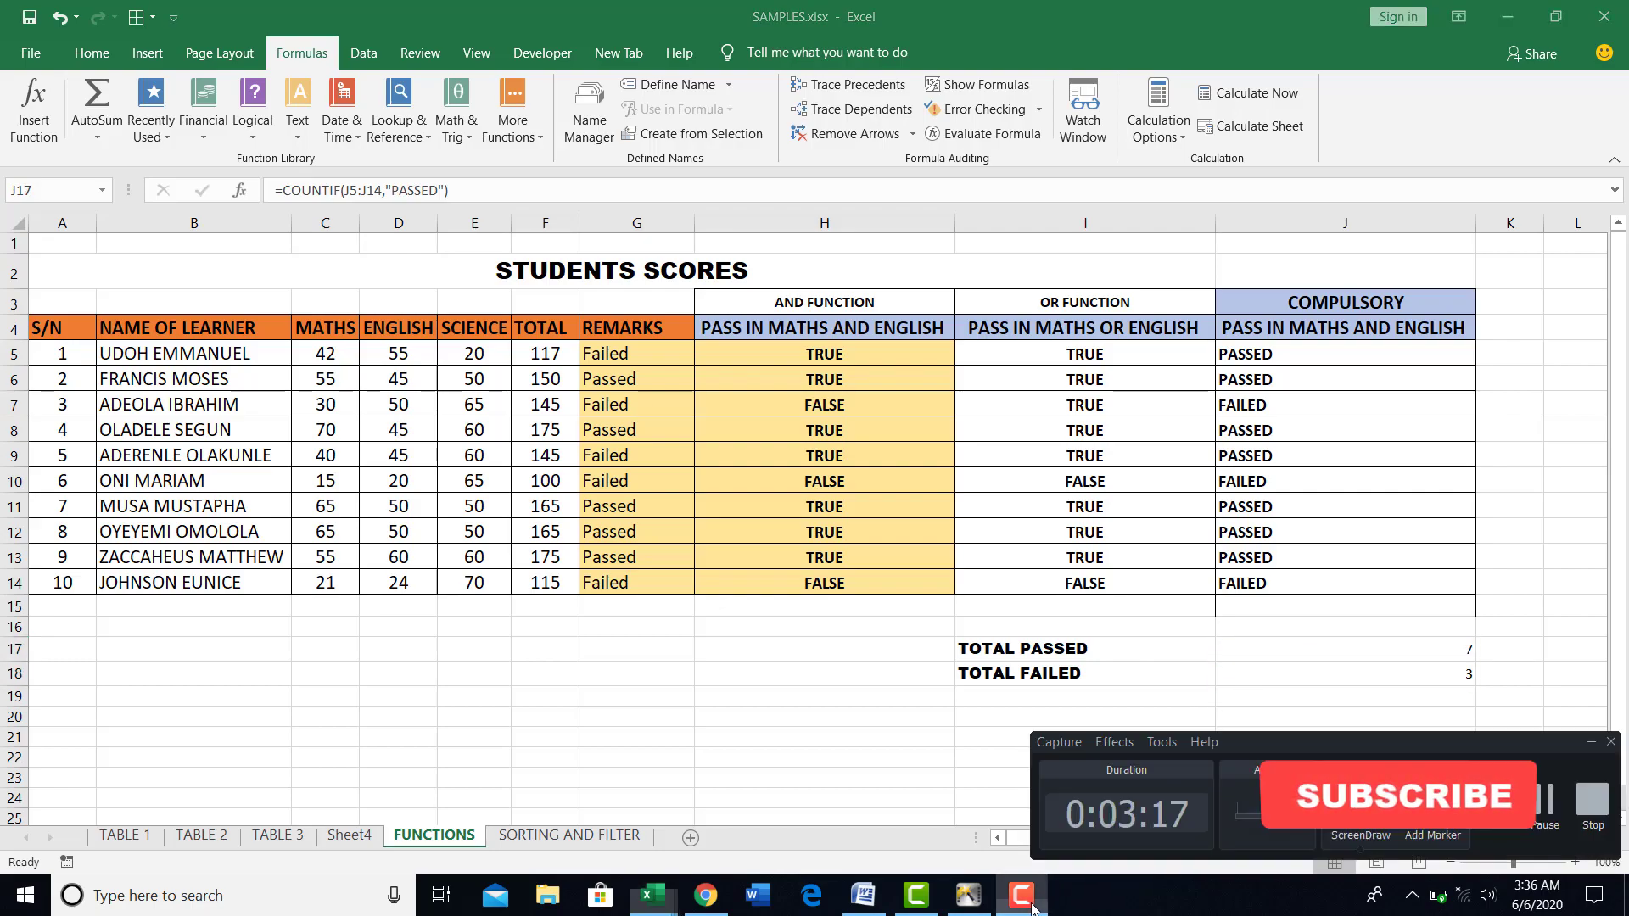